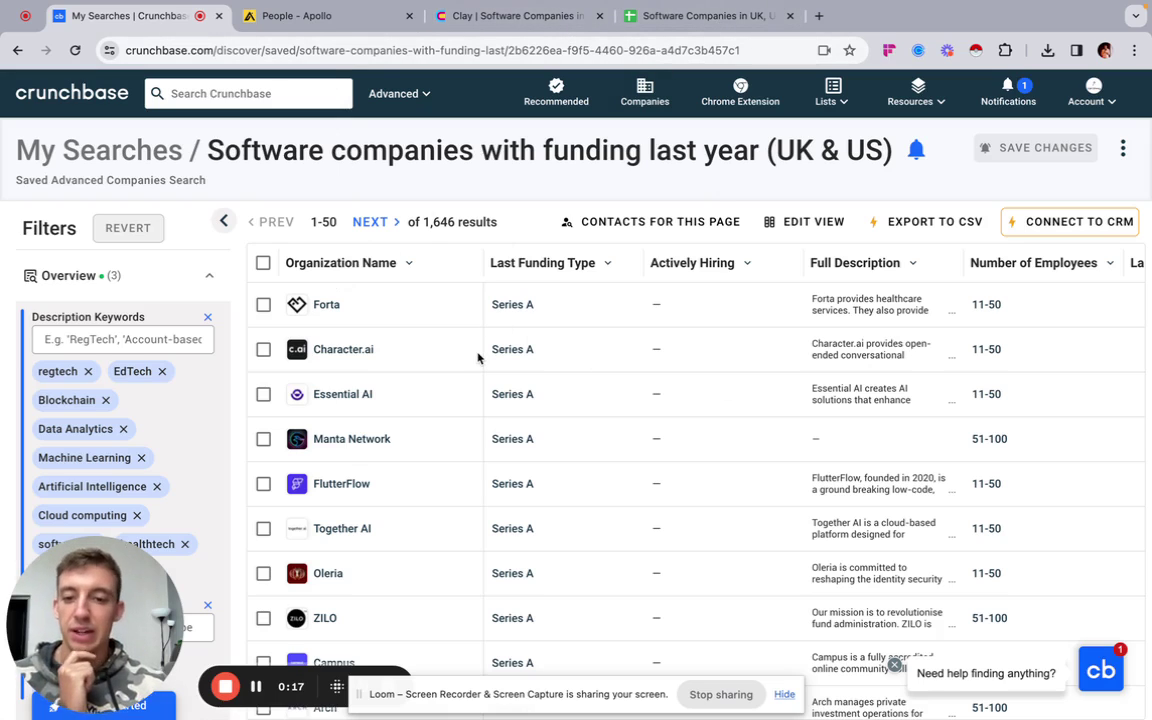
Save Essential AI from its preview card in the funded software search results.
scroll(133, 374, "down", 2)
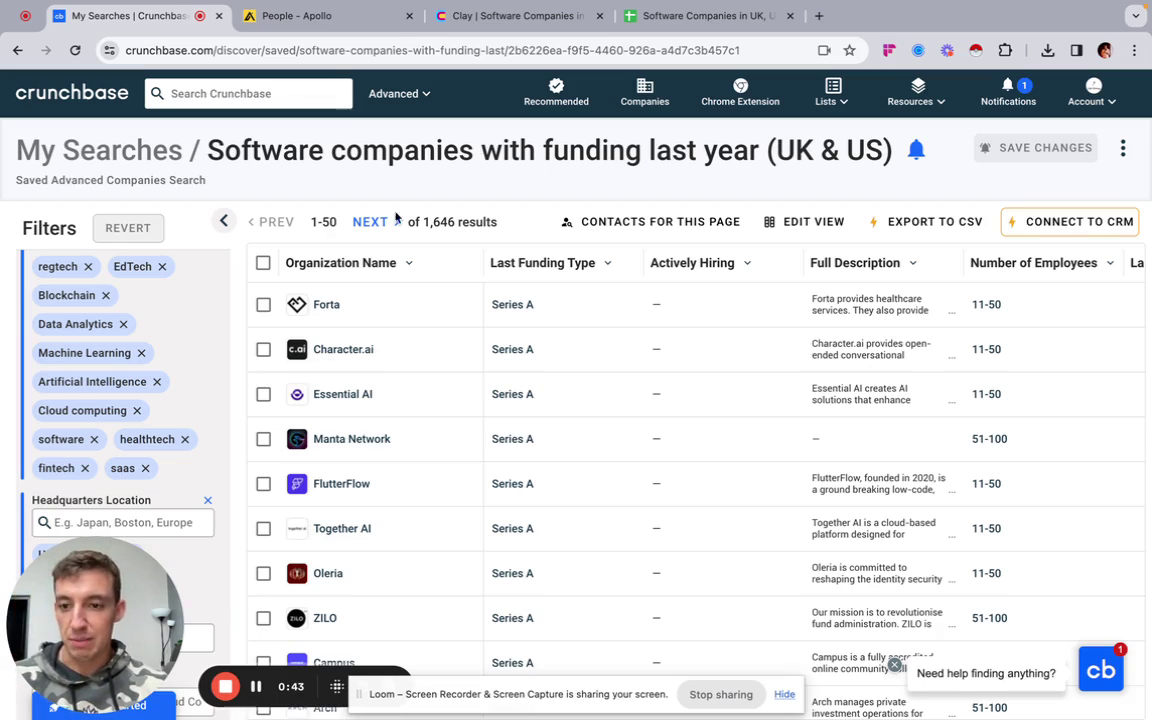
scroll(152, 385, "up", 2)
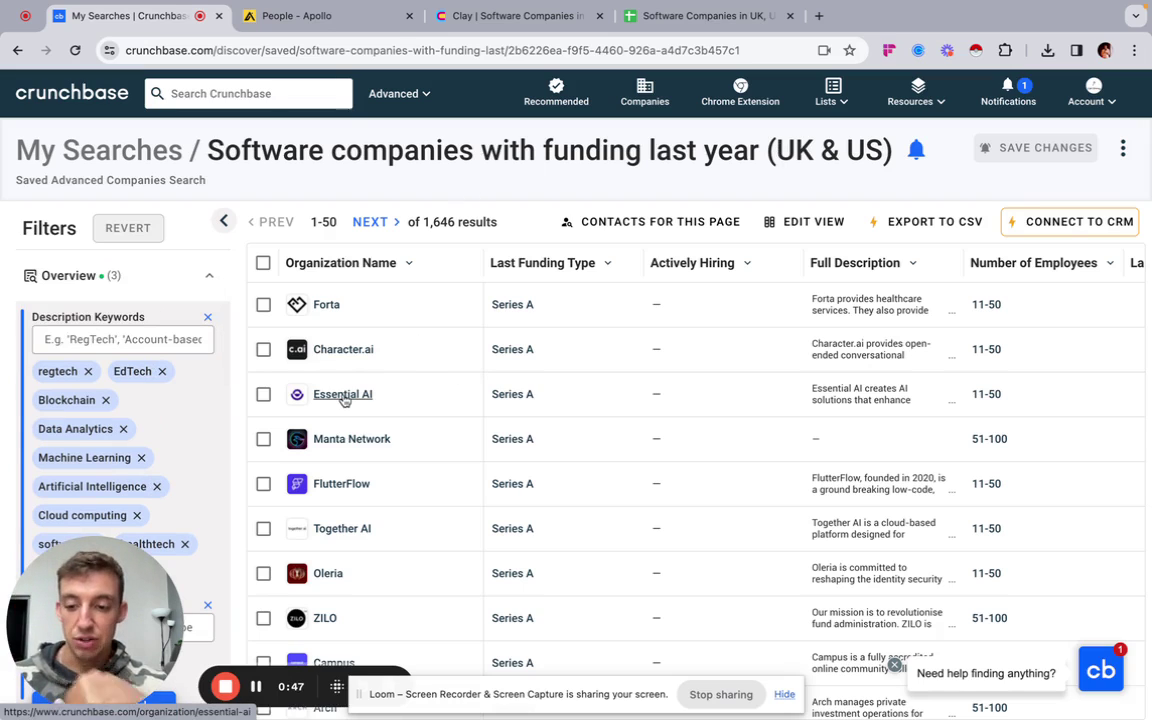
mouse_move(343, 400)
left_click(180, 349)
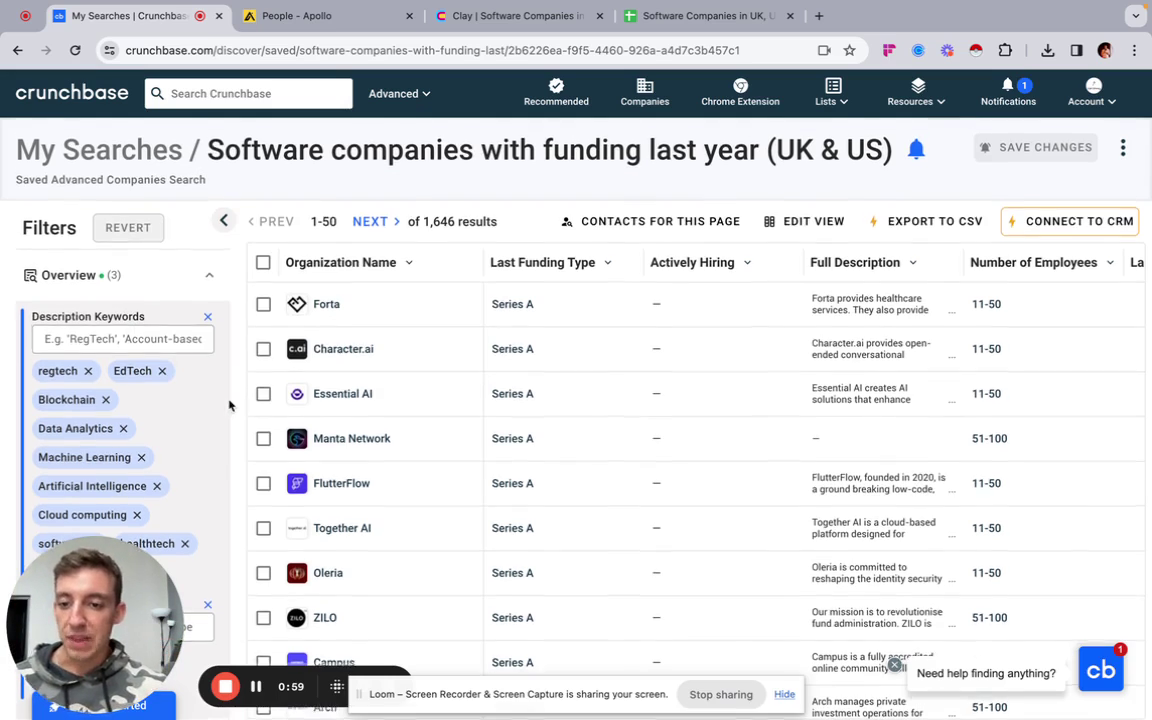
Scroll the Filters panel to review the 11–100 employee and financial filters.
scroll(206, 430, "down", 10)
scroll(202, 430, "down", 1)
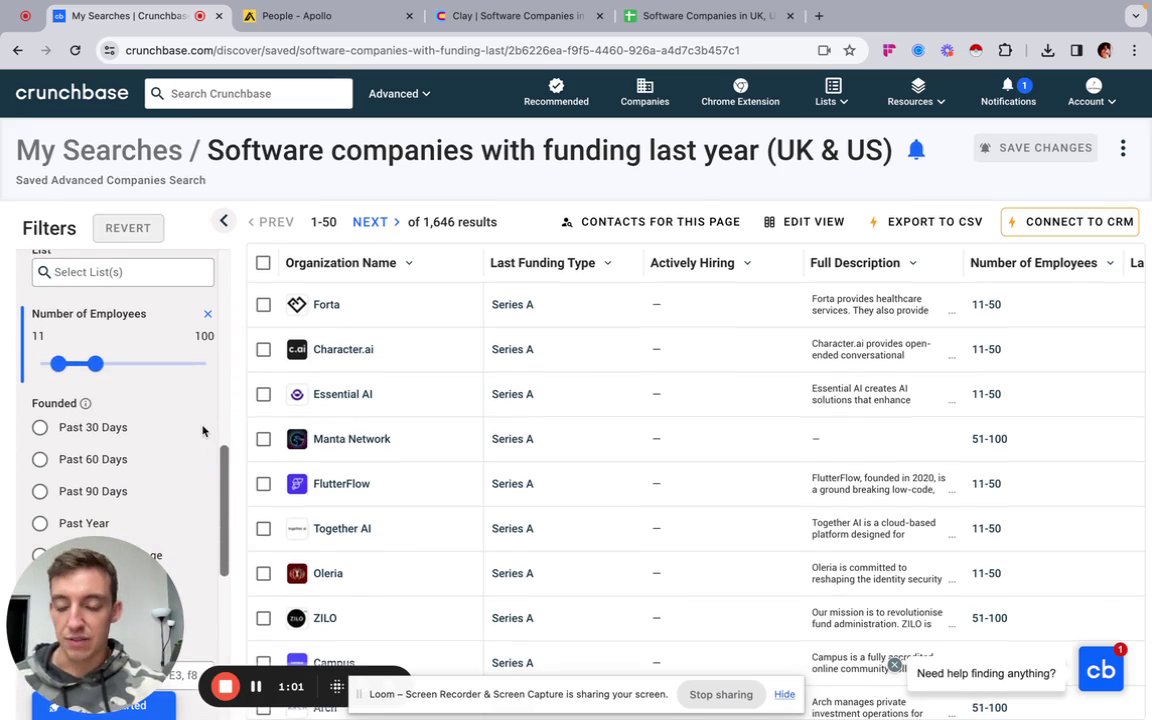
scroll(202, 430, "up", 10)
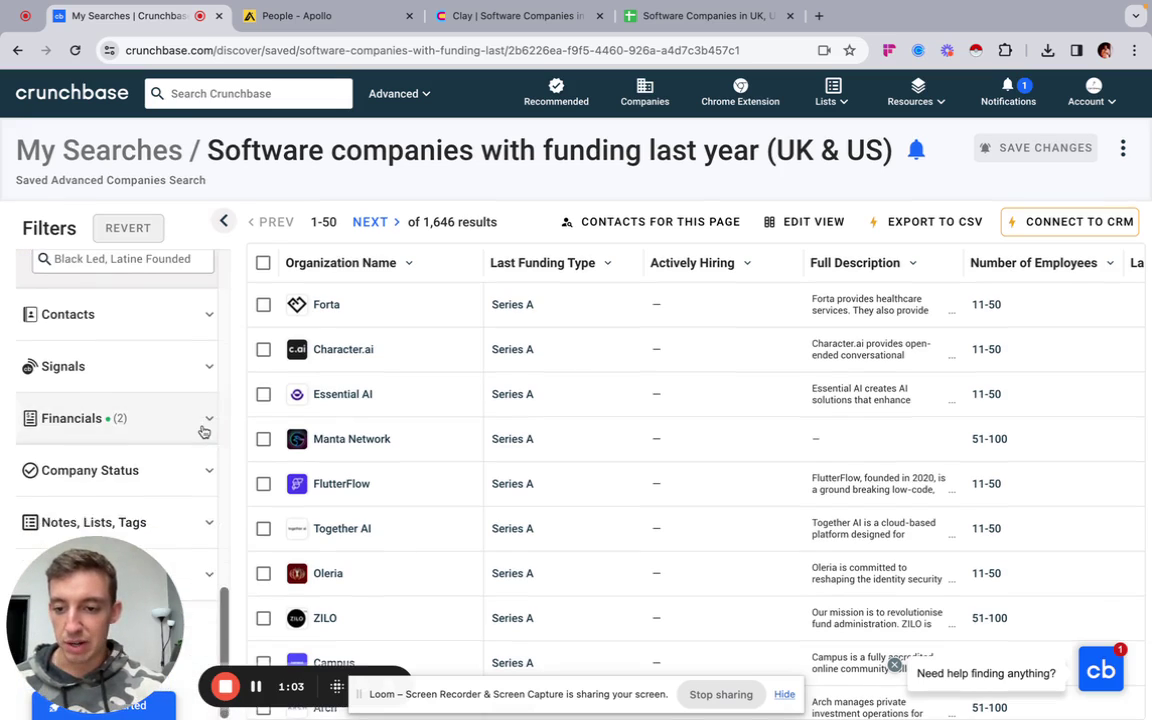
scroll(202, 430, "down", 8)
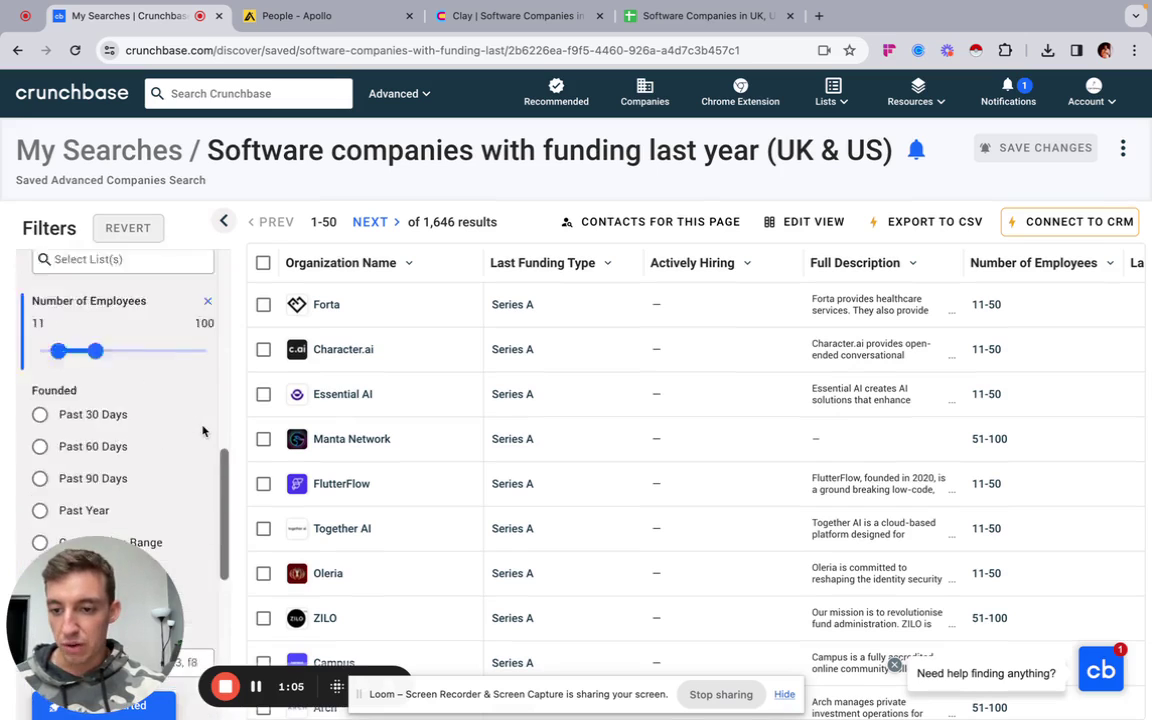
scroll(195, 420, "up", 10)
scroll(138, 425, "up", 2)
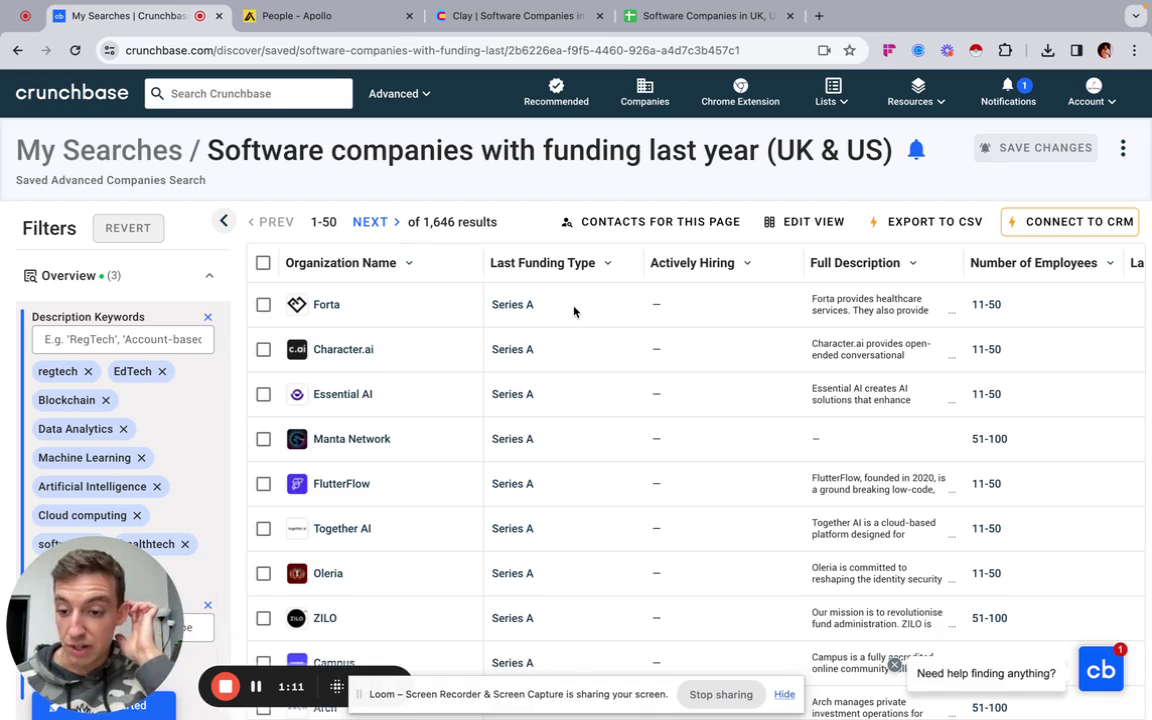
scroll(117, 346, "down", 1)
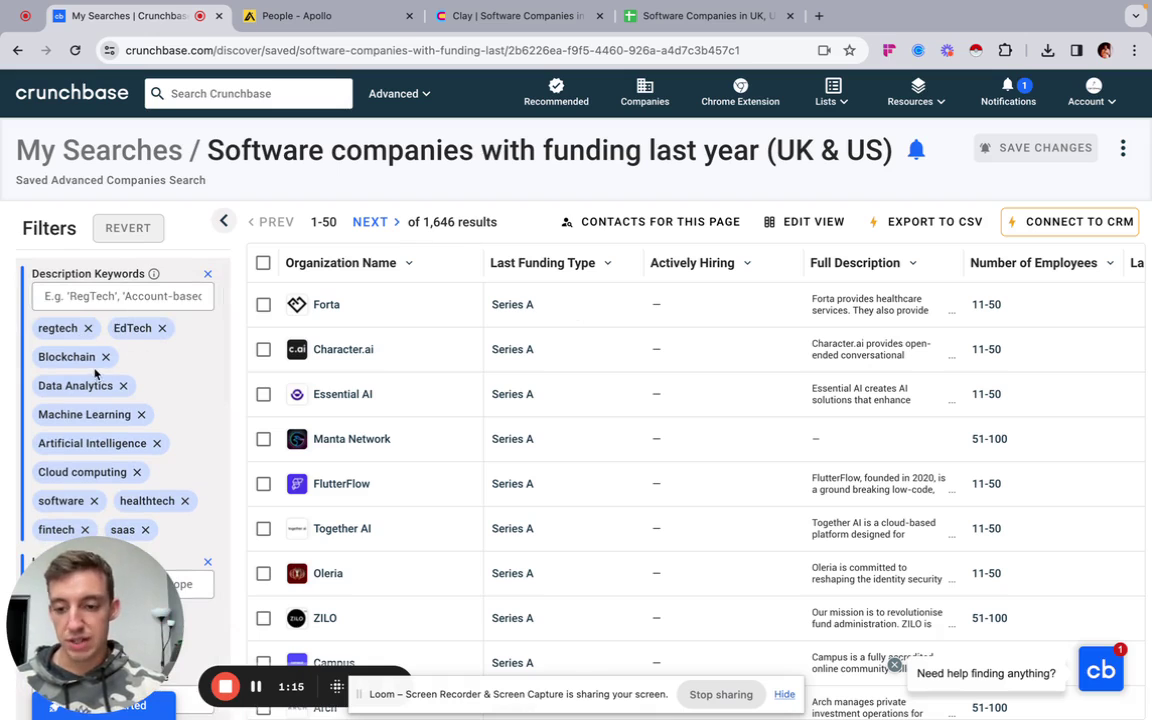
scroll(98, 400, "down", 1)
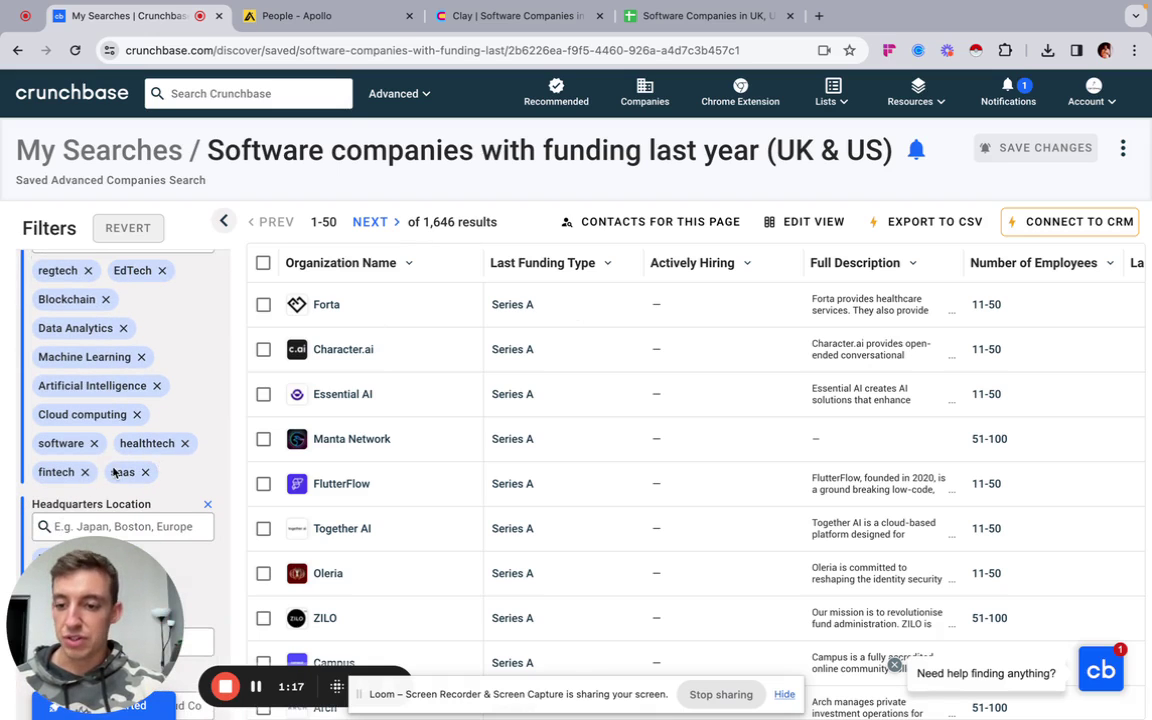
scroll(195, 465, "down", 5)
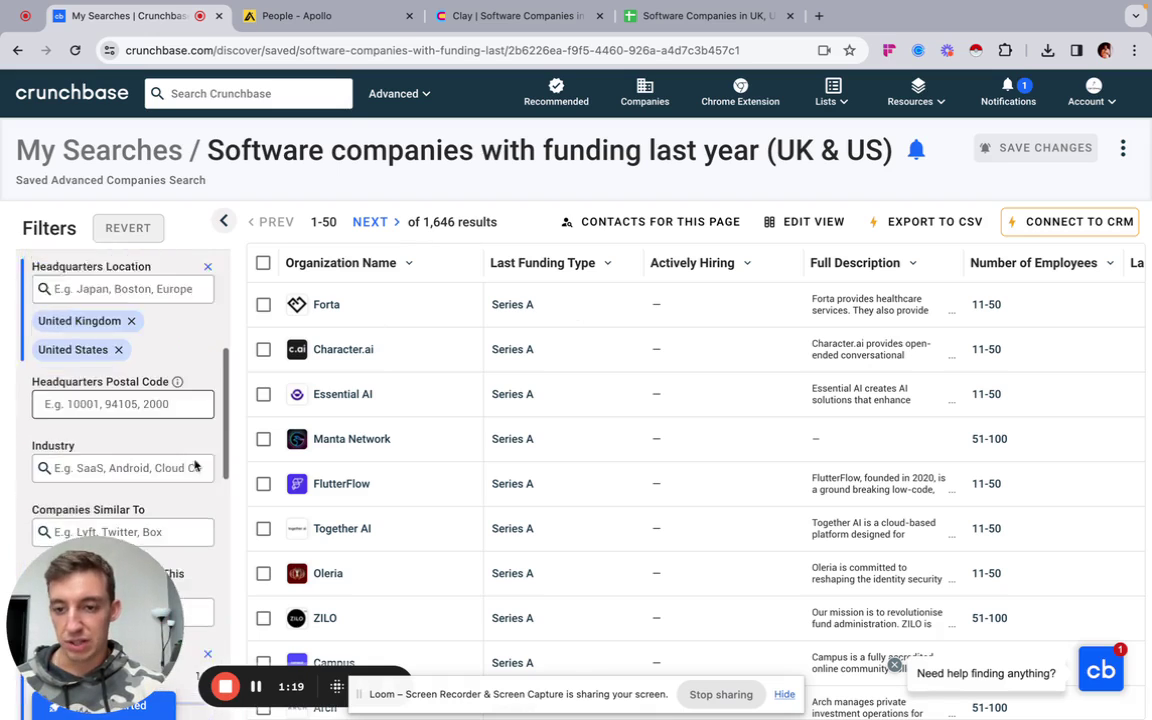
scroll(195, 465, "up", 2)
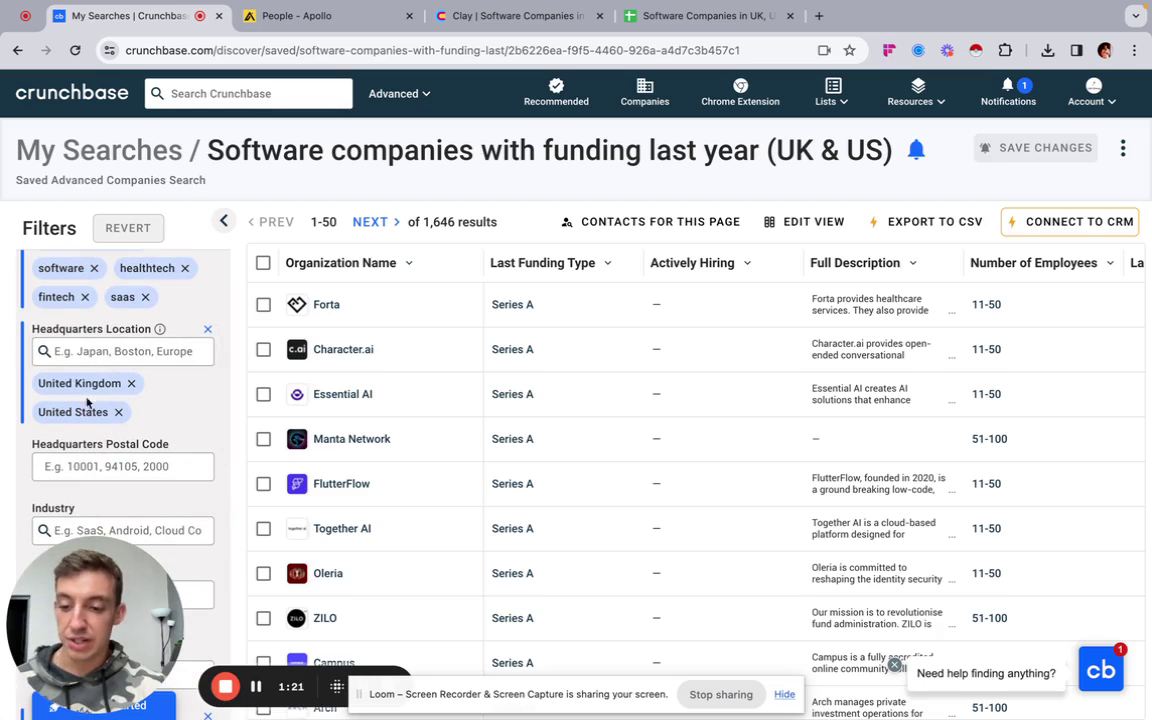
scroll(152, 404, "down", 7)
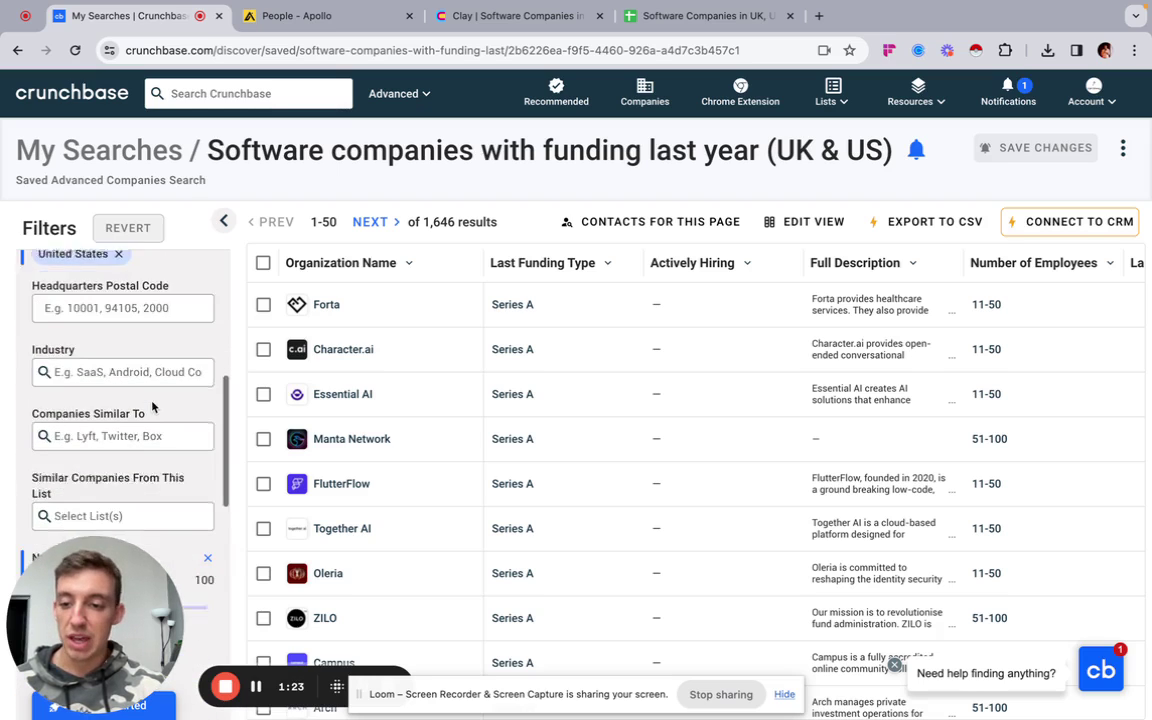
scroll(152, 404, "up", 1)
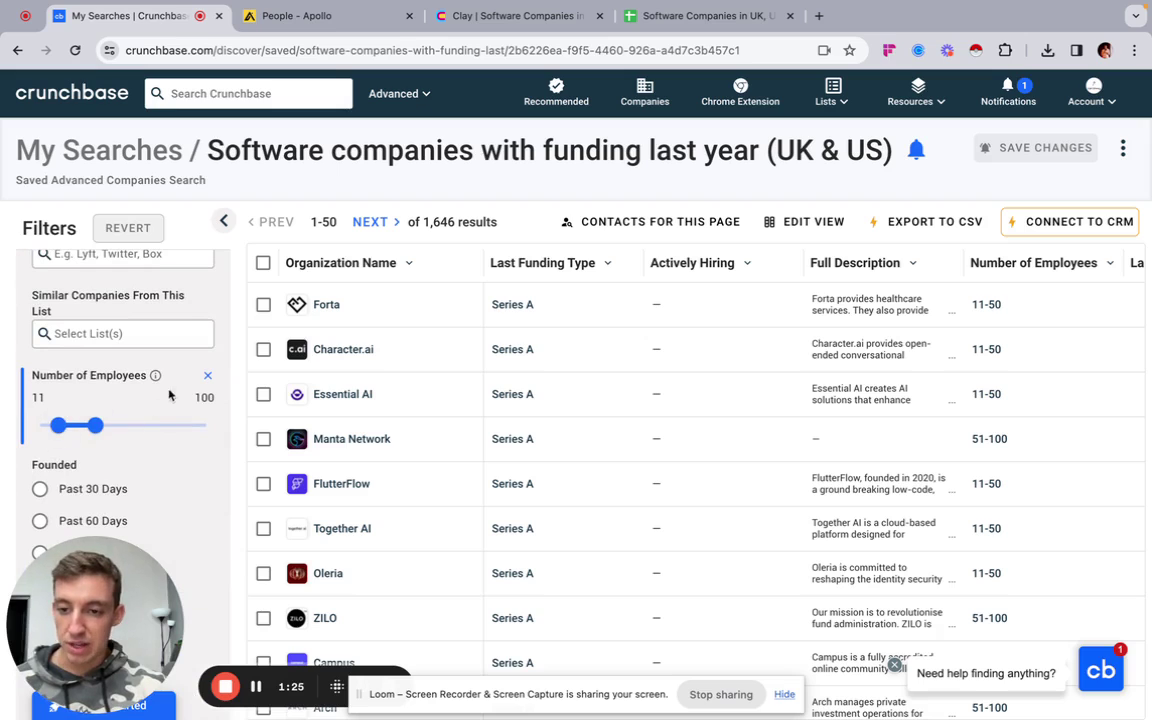
scroll(219, 437, "down", 5)
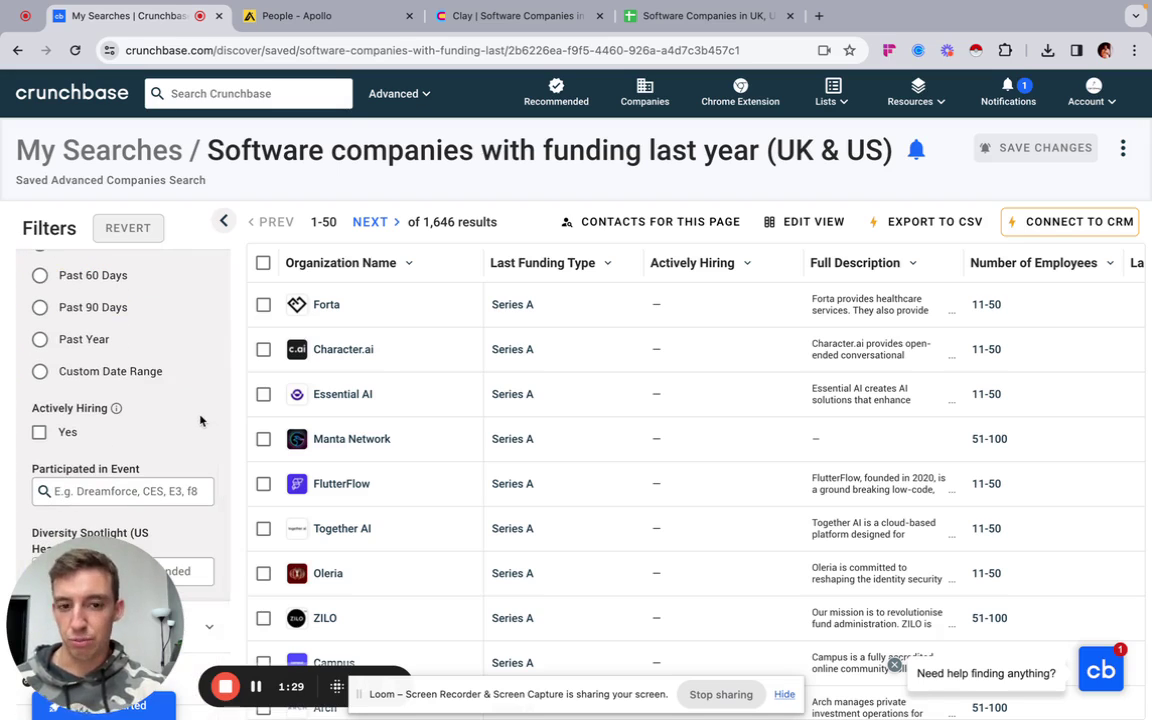
scroll(200, 421, "up", 4)
scroll(200, 421, "up", 1)
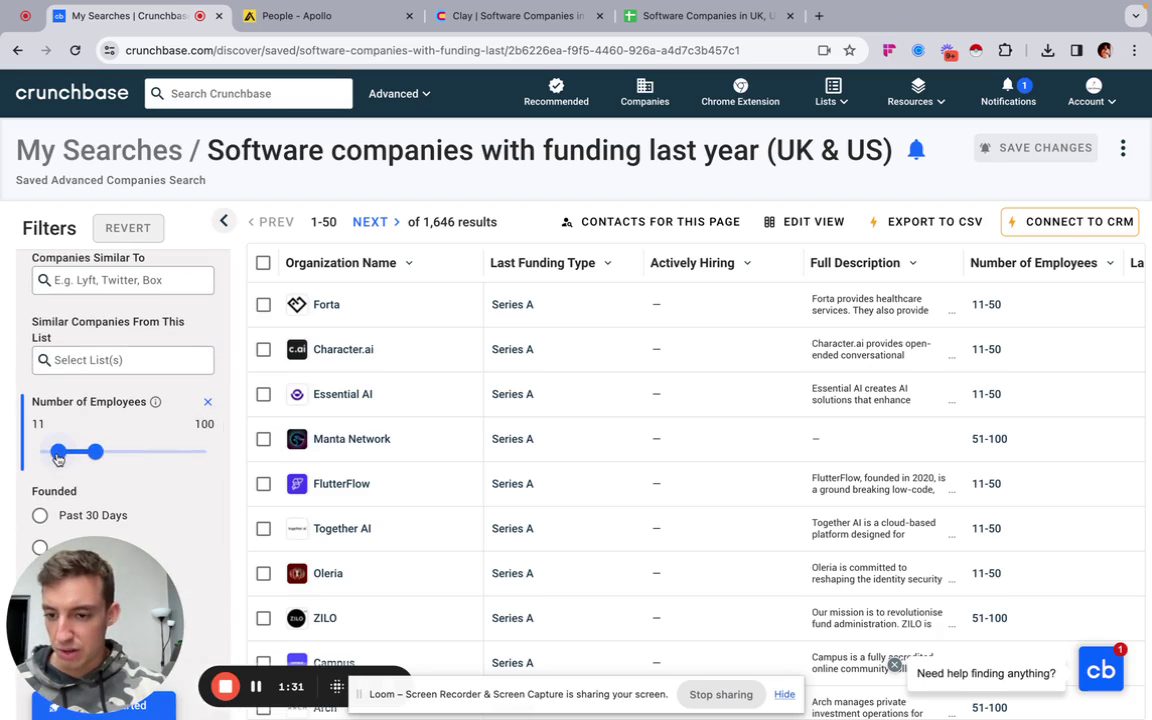
scroll(183, 490, "down", 1)
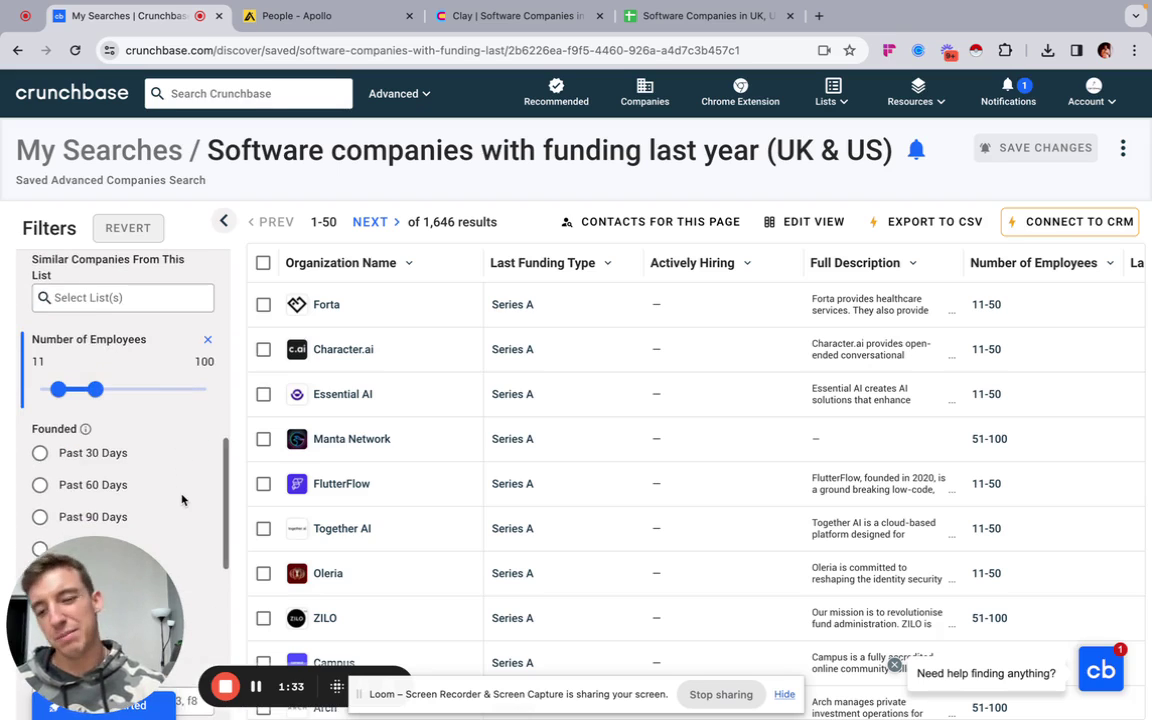
scroll(182, 498, "down", 1)
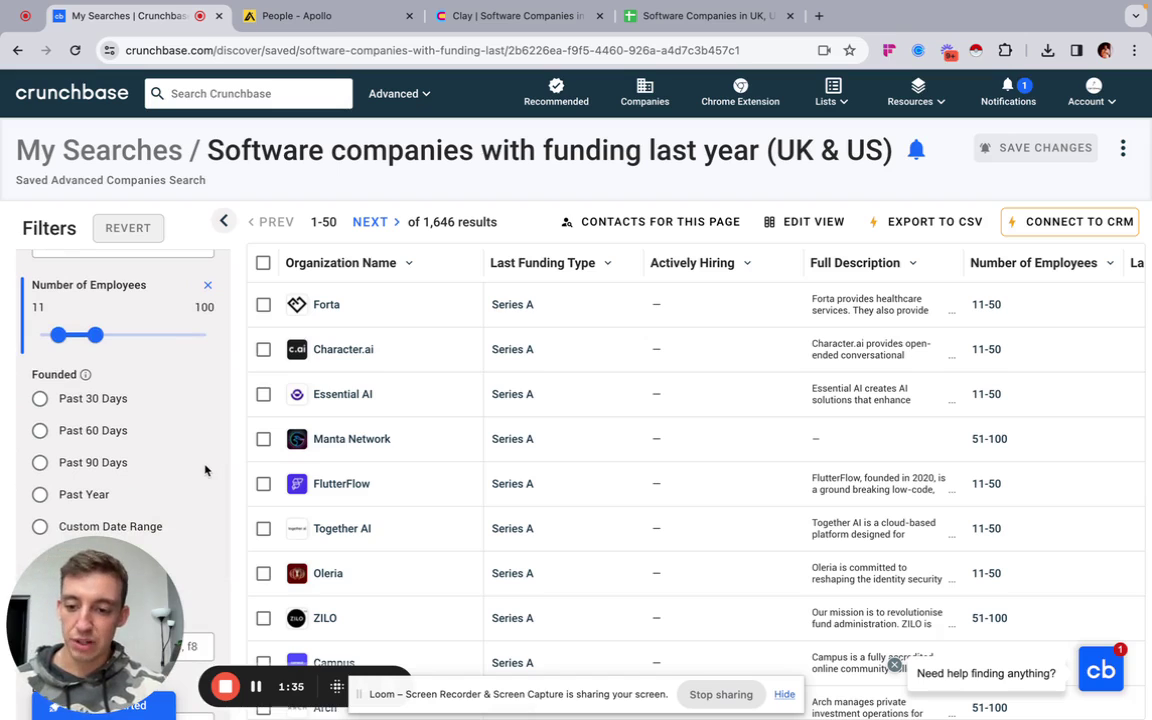
scroll(205, 470, "down", 4)
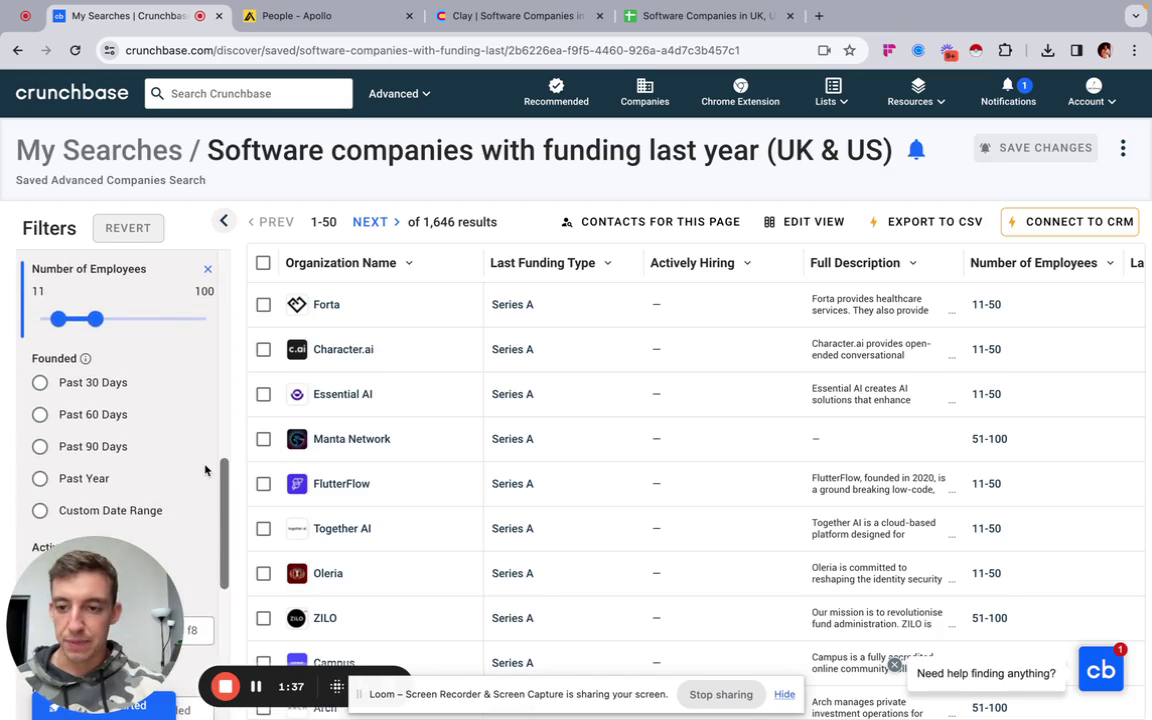
scroll(205, 470, "down", 4)
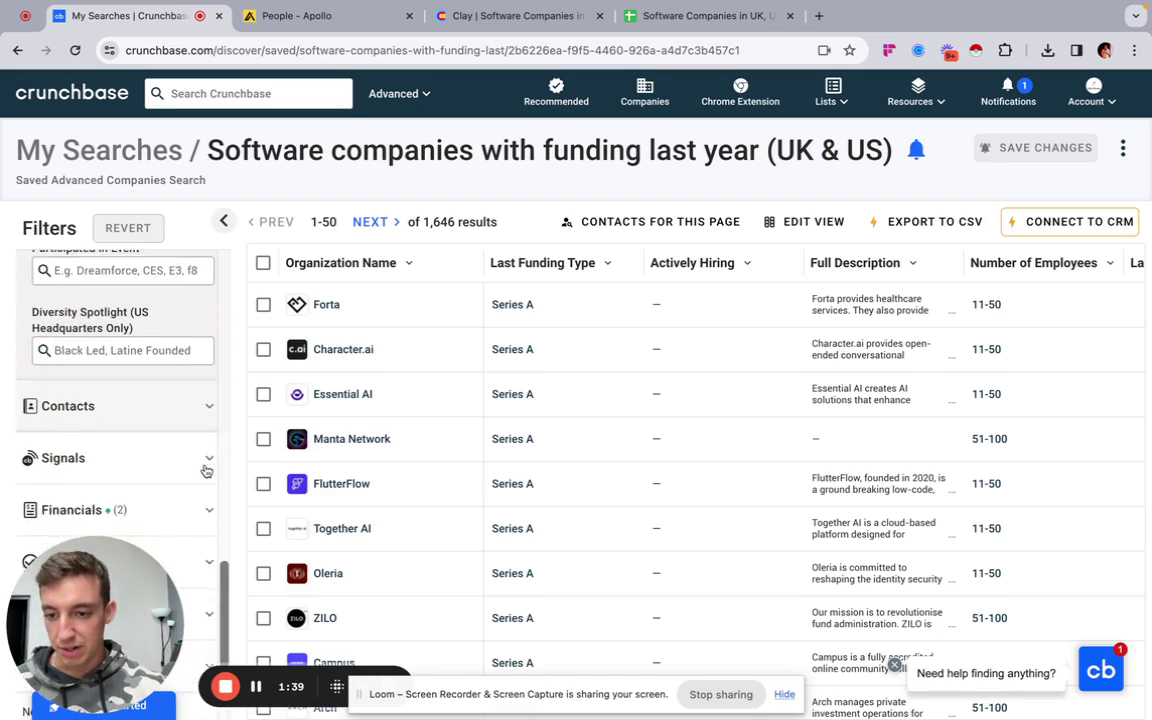
Check the Last Funding Date and Funding Type criteria under Financials, then collapse them.
left_click(155, 416)
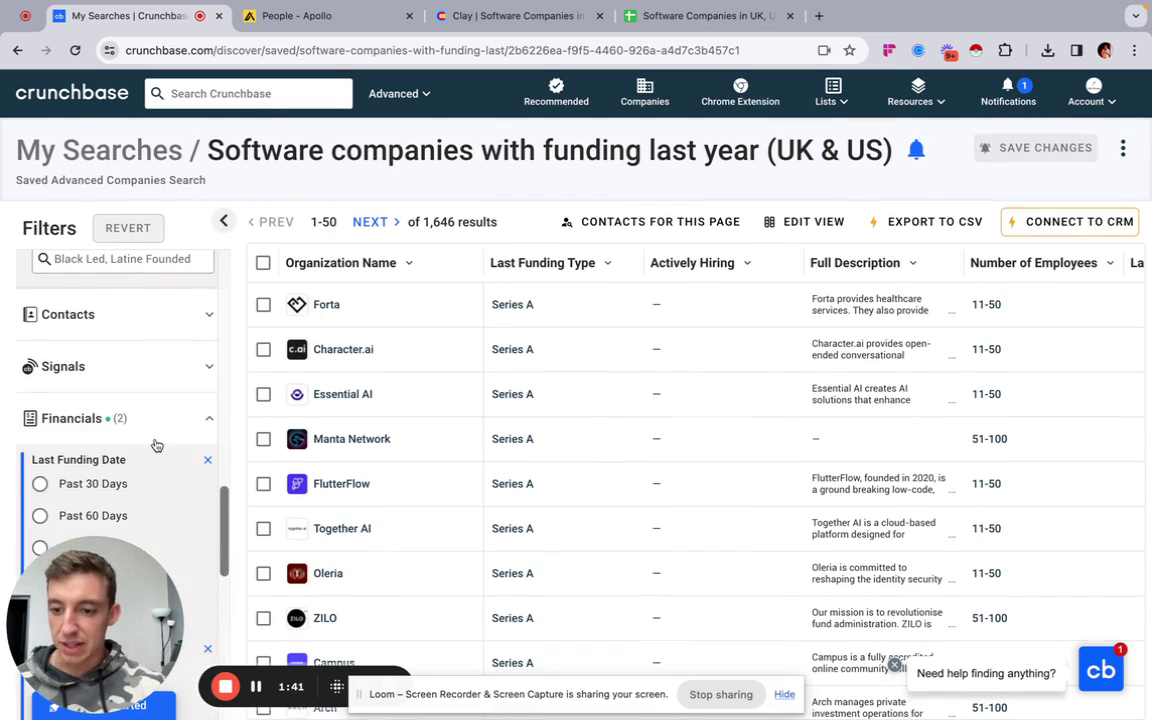
scroll(113, 334, "down", 2)
scroll(111, 415, "down", 1)
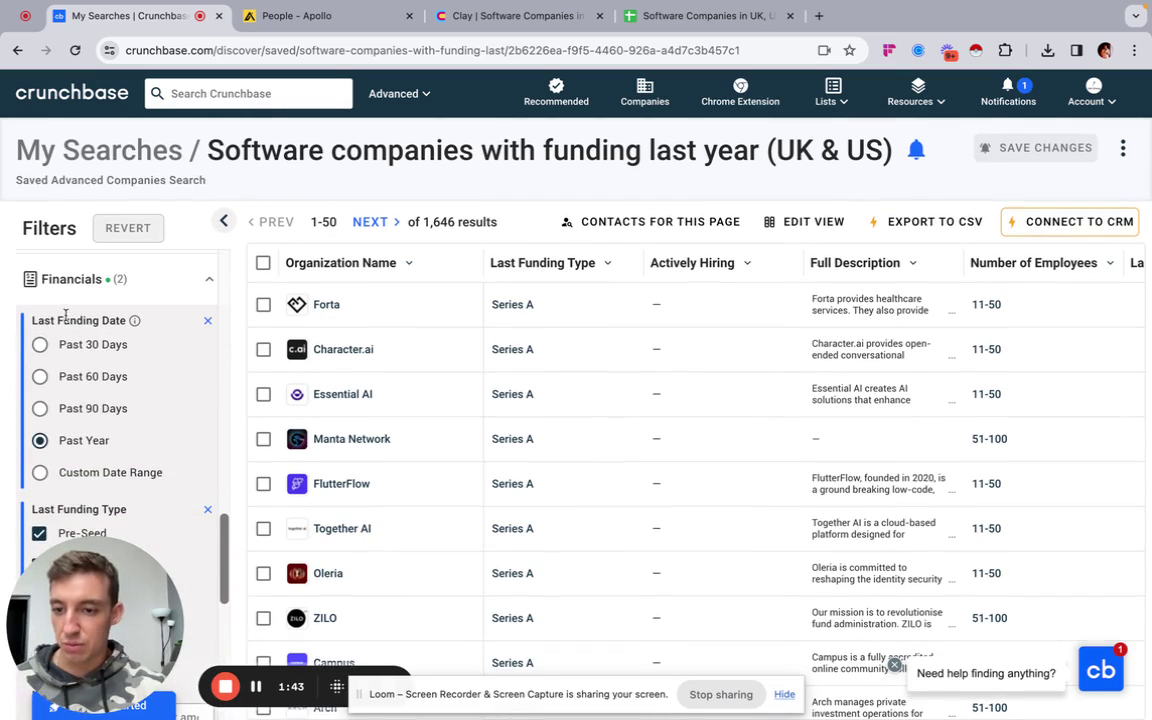
scroll(125, 420, "down", 1)
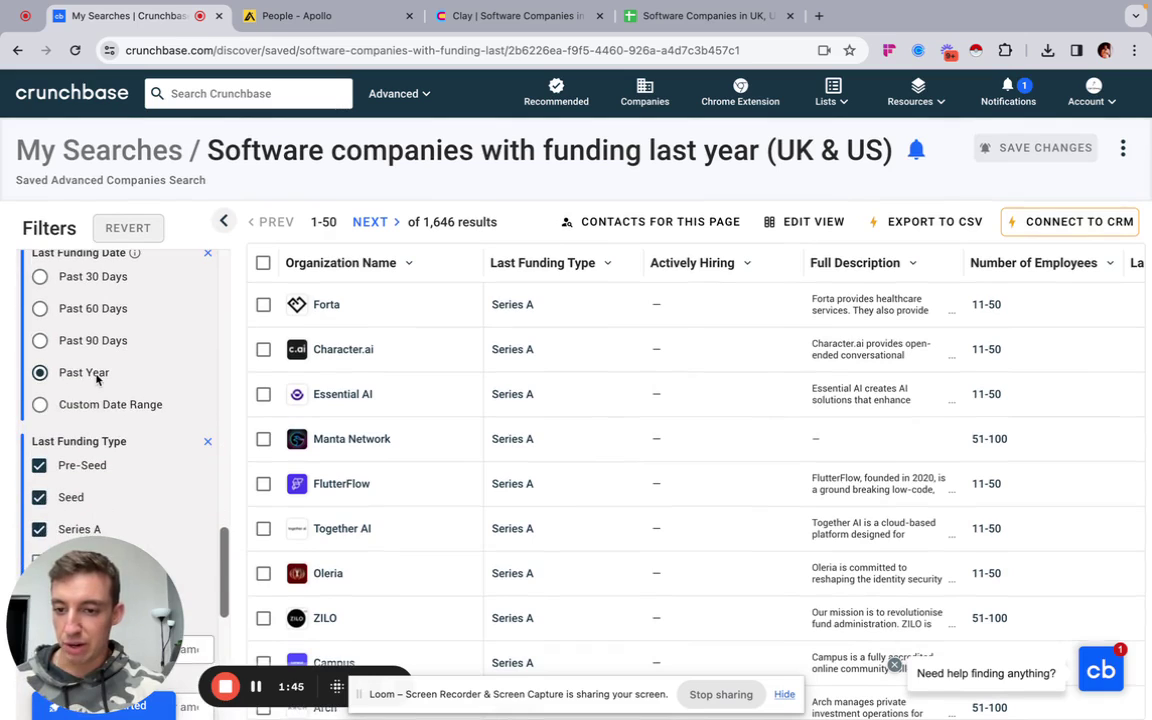
scroll(96, 378, "down", 2)
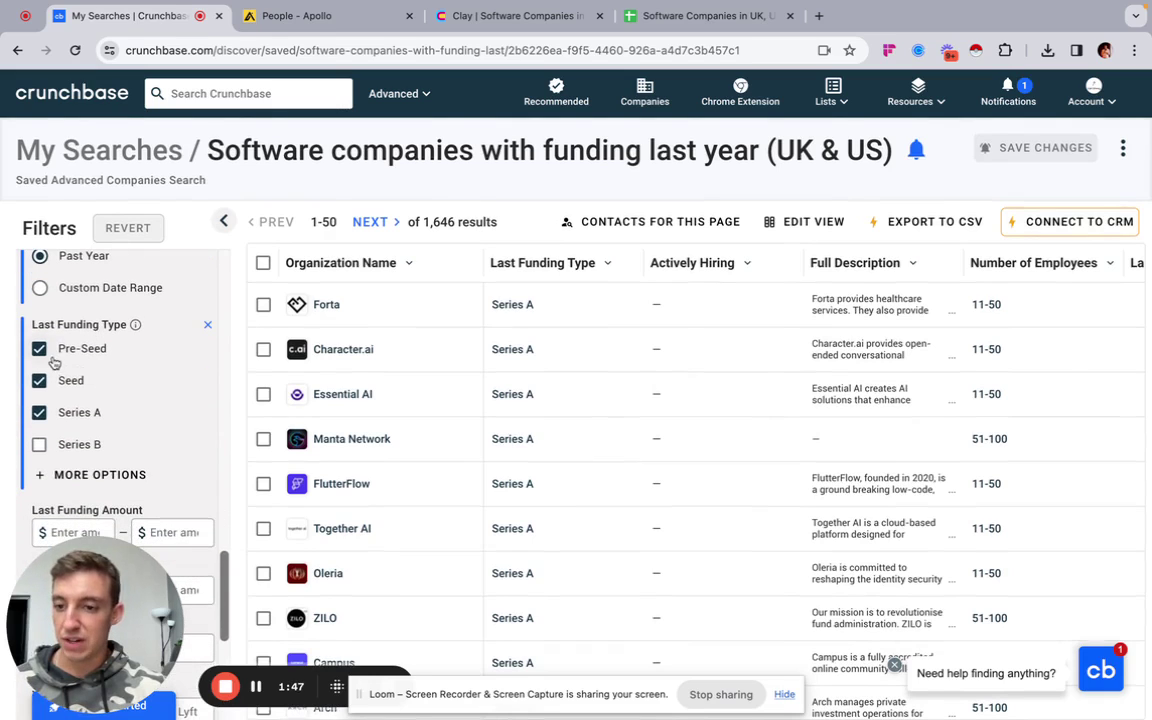
scroll(60, 424, "down", 3)
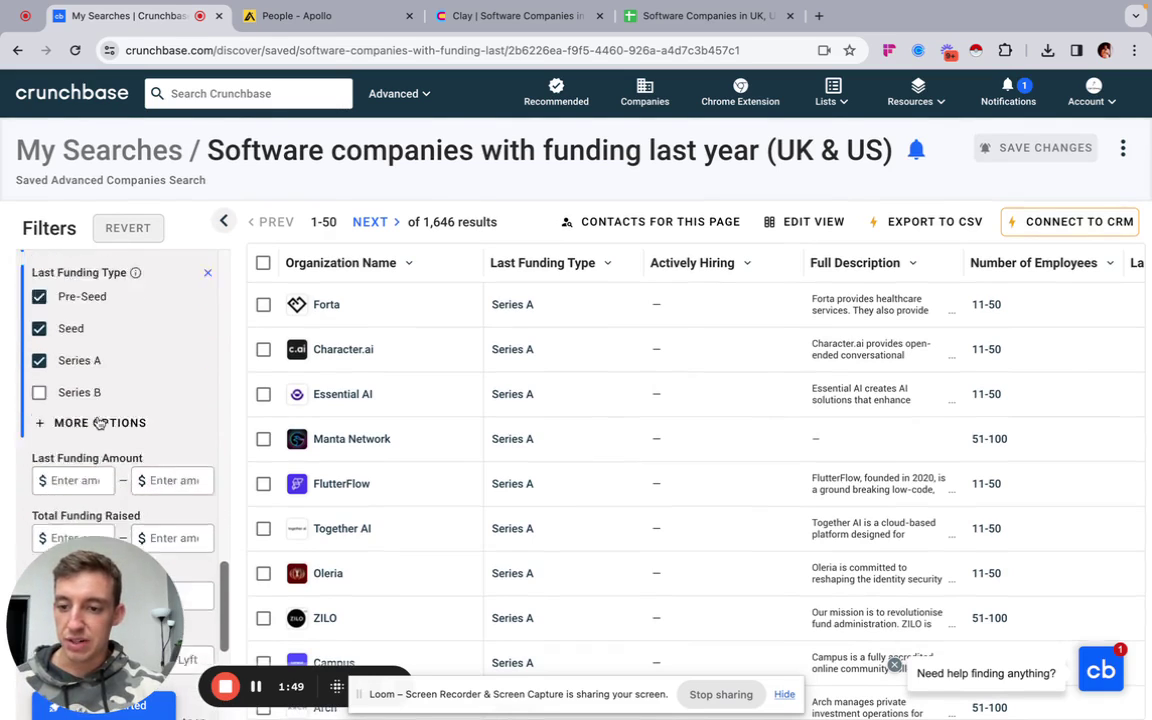
scroll(110, 420, "up", 1)
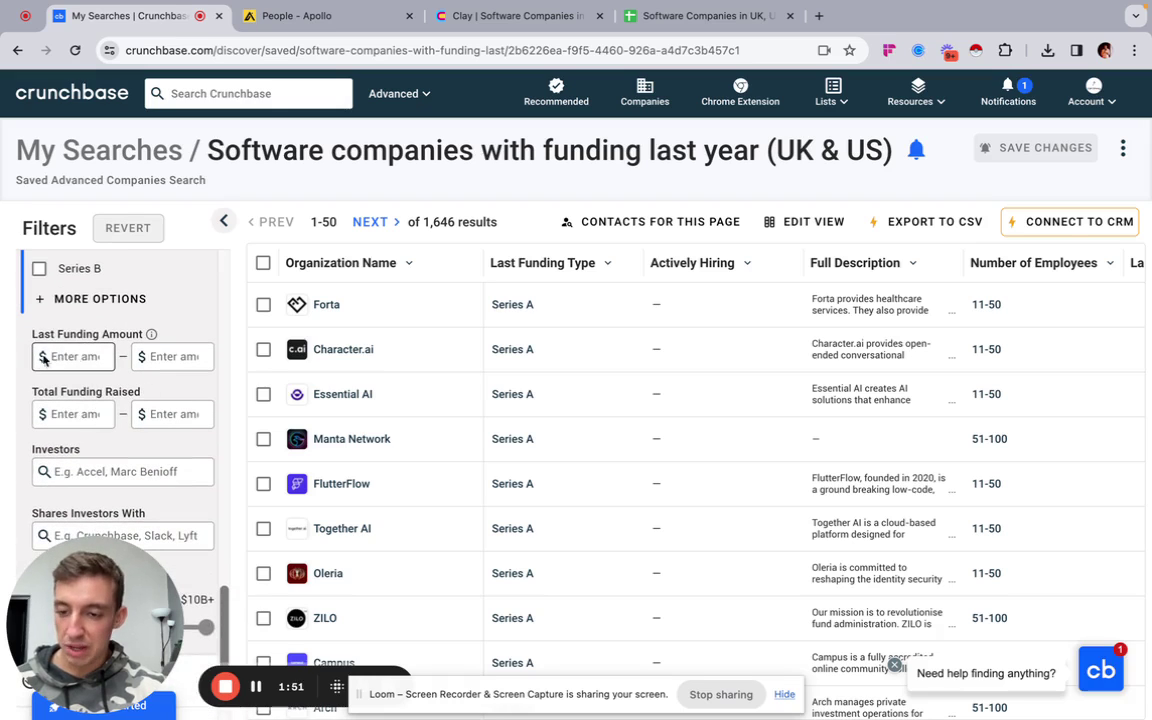
scroll(129, 390, "up", 2)
scroll(157, 374, "up", 2)
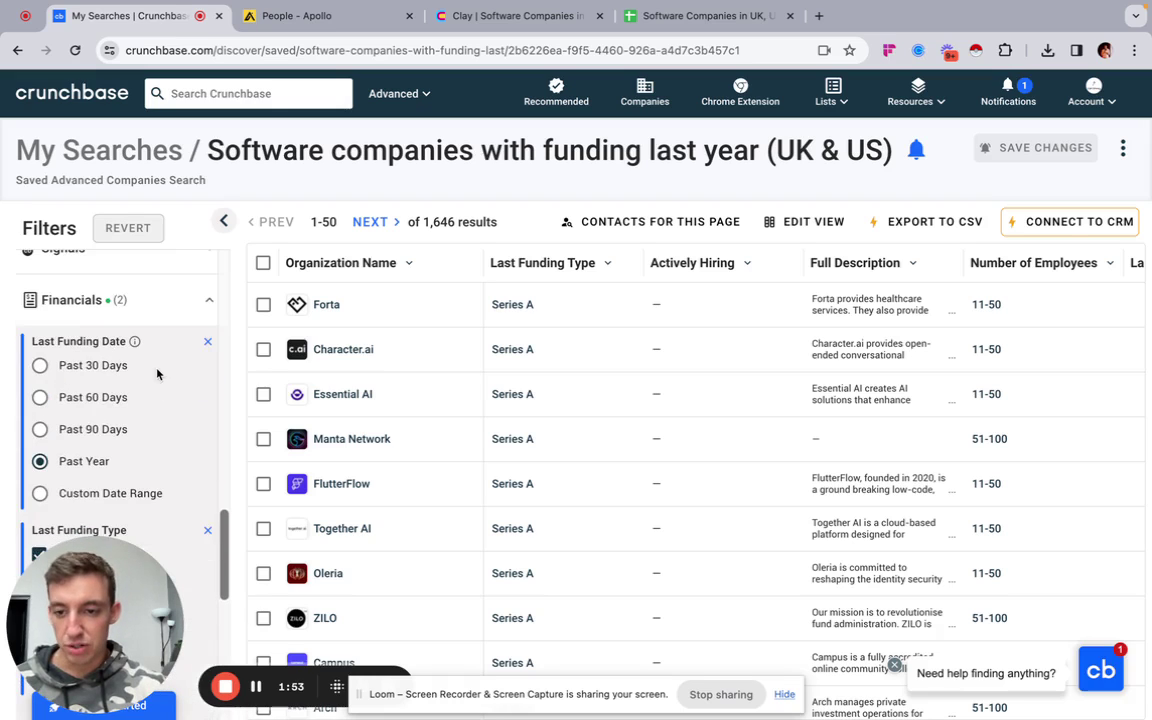
scroll(159, 362, "down", 2)
scroll(190, 345, "up", 2)
left_click(198, 338)
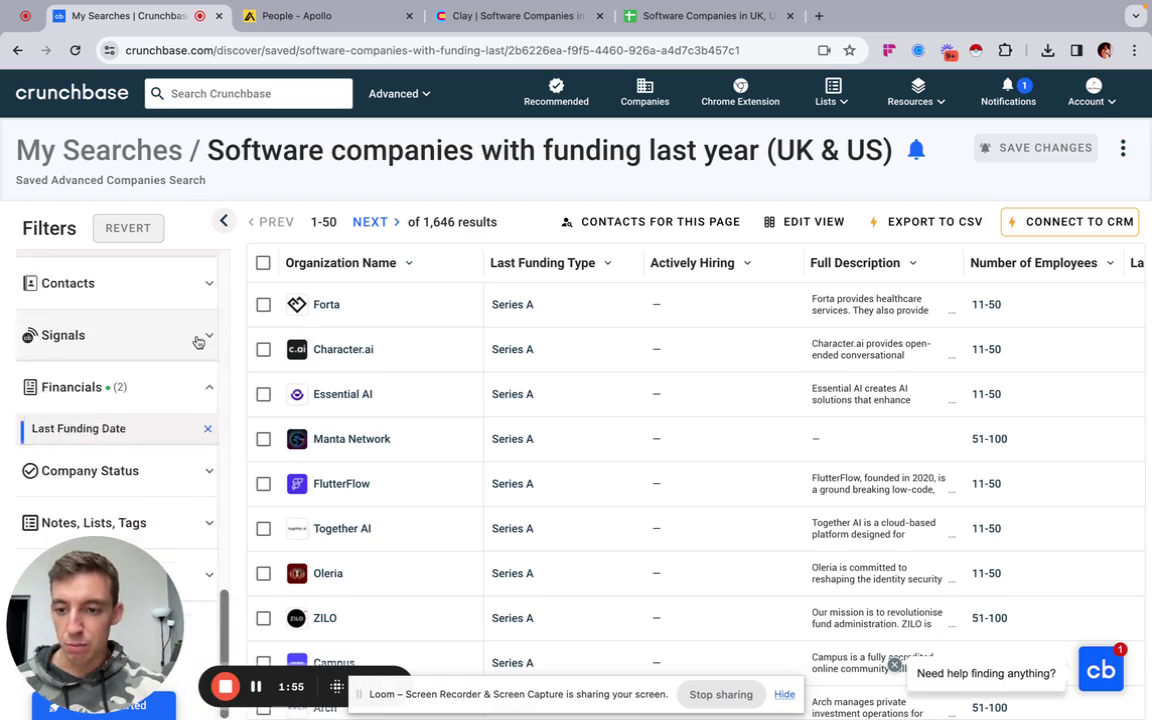
scroll(196, 400, "up", 1)
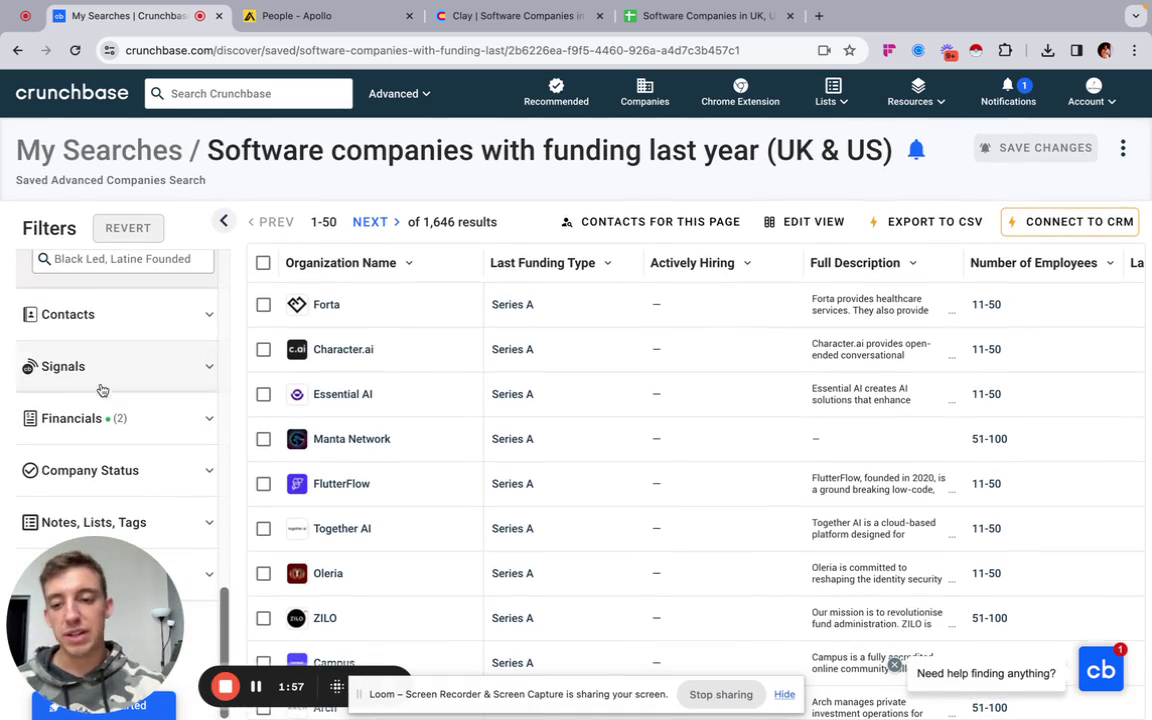
left_click_drag(85, 579, 418, 502)
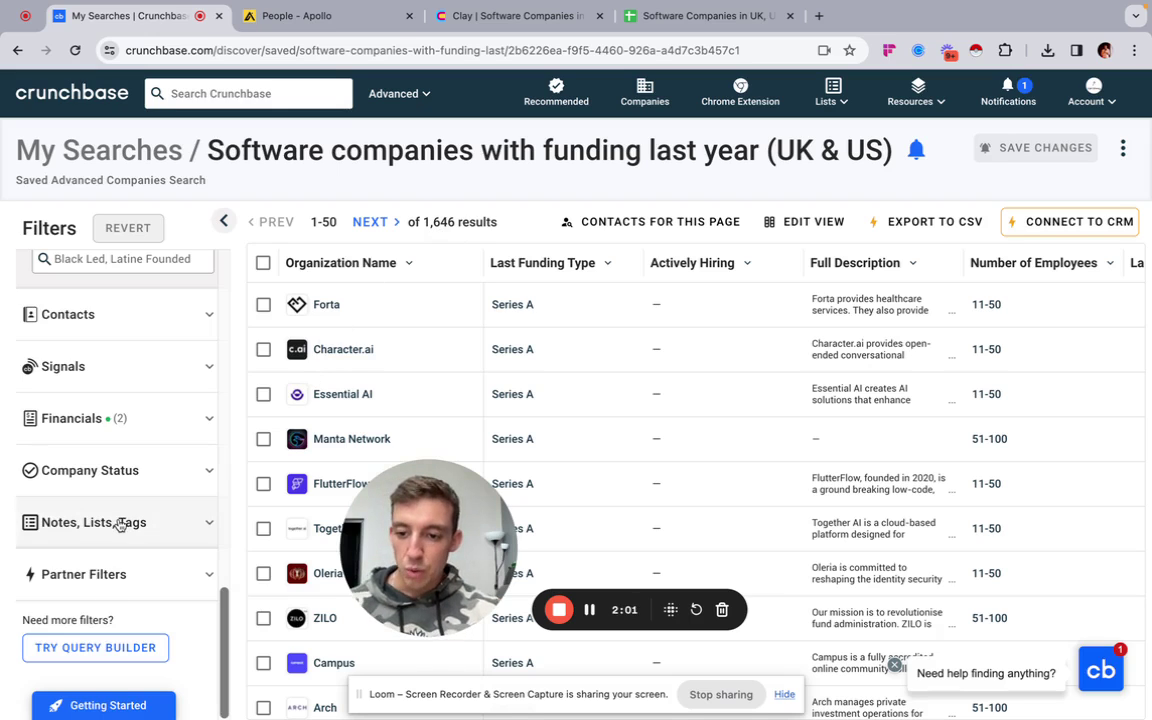
Select all 50 companies on the page and expand the Notes, Lists, Tags filters.
left_click(264, 263)
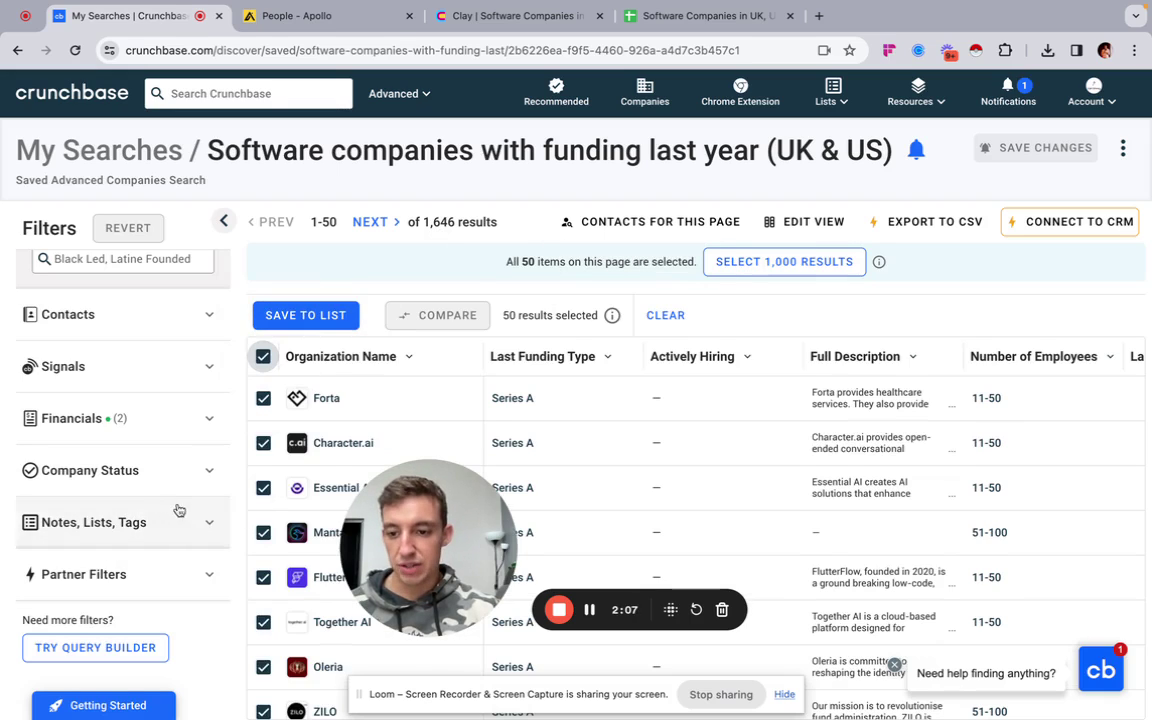
left_click(205, 520)
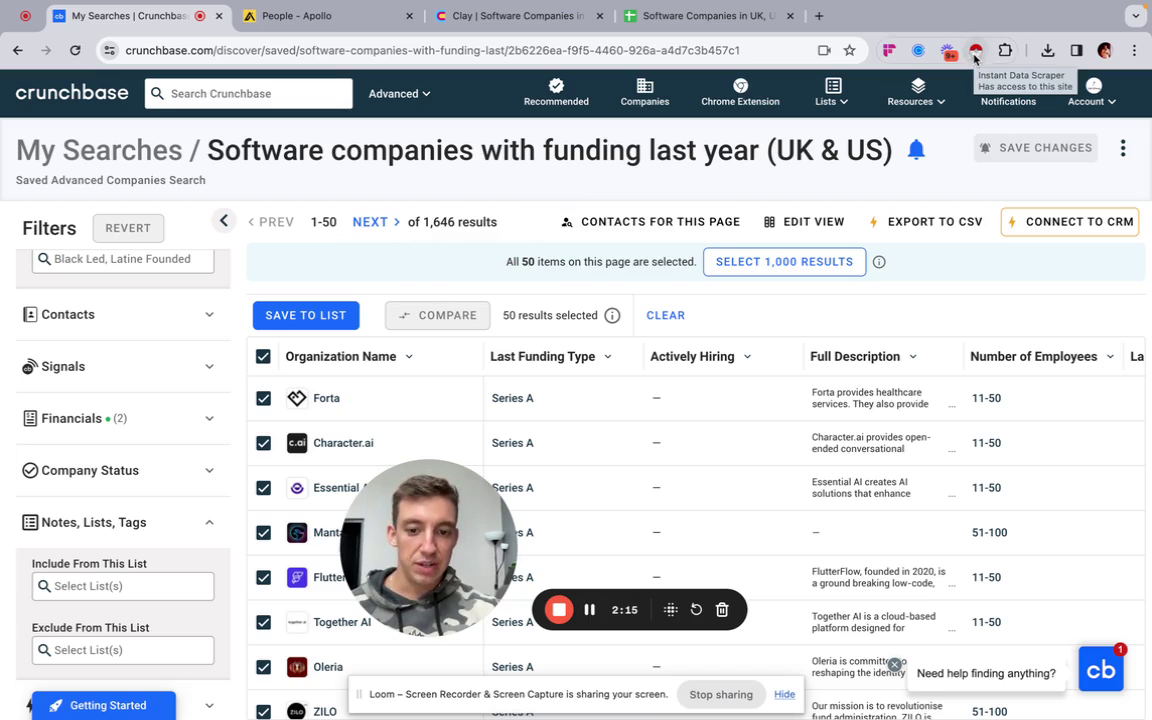
scroll(822, 387, "right", 10)
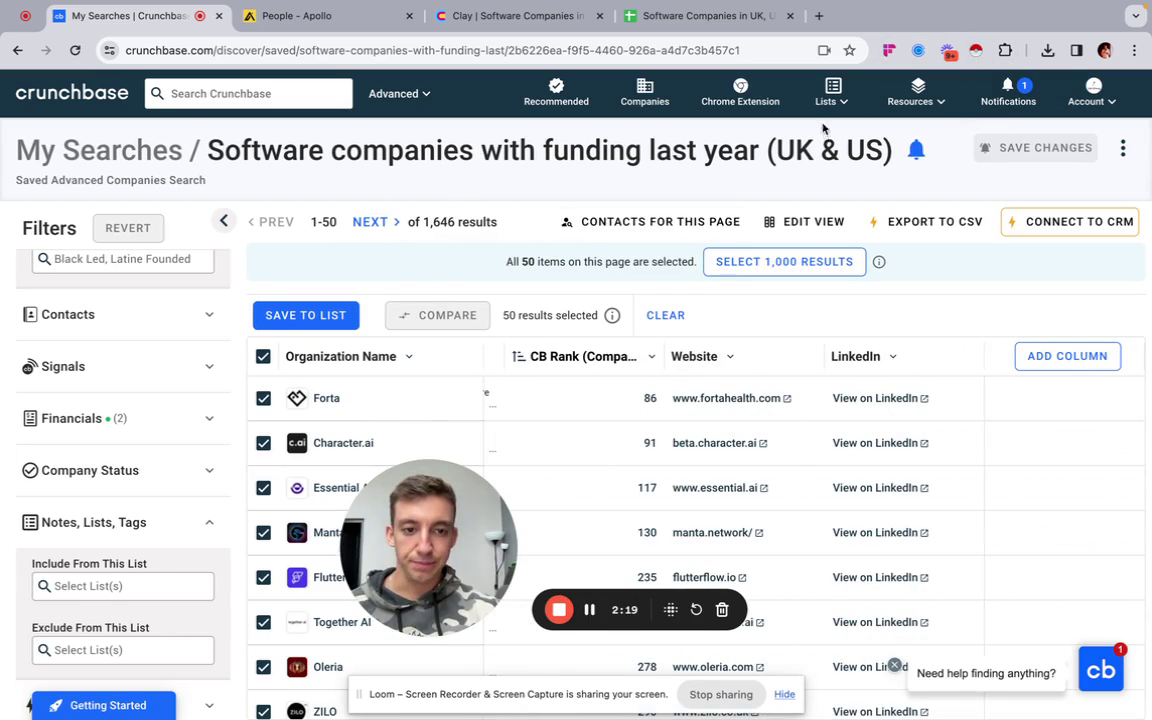
Open the 'Software Companies Raised (last year) UK, US - List 1' list from All Lists.
left_click(833, 95)
left_click(848, 146)
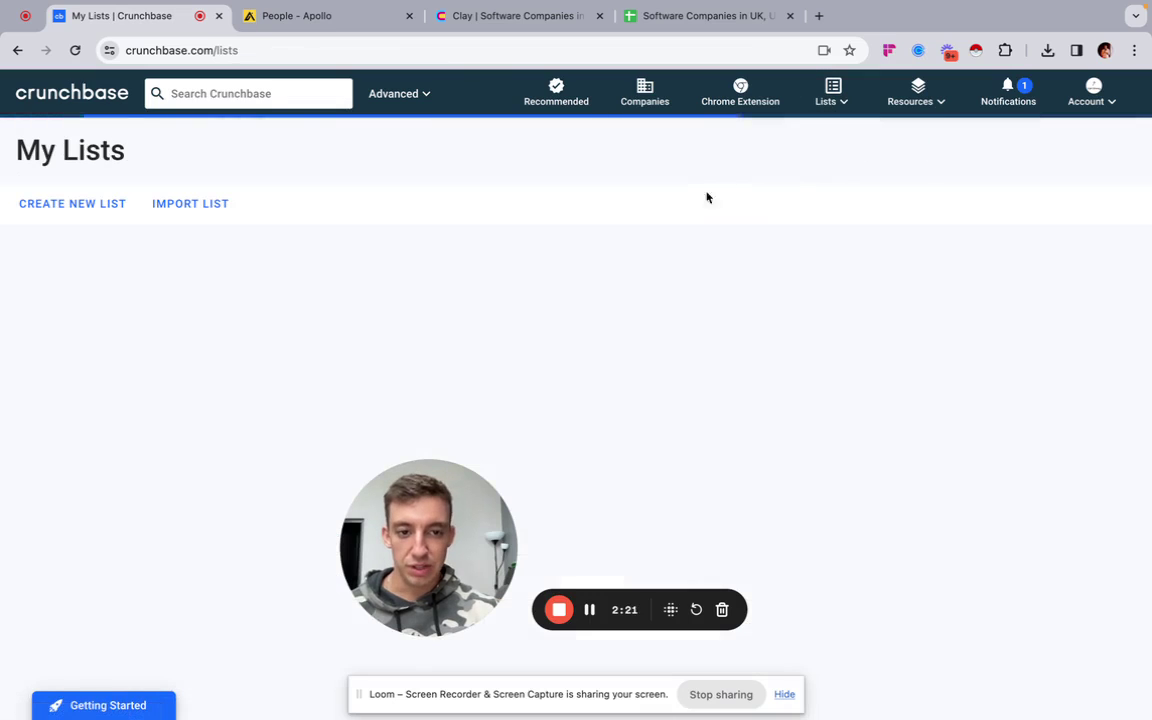
scroll(290, 515, "down", 5)
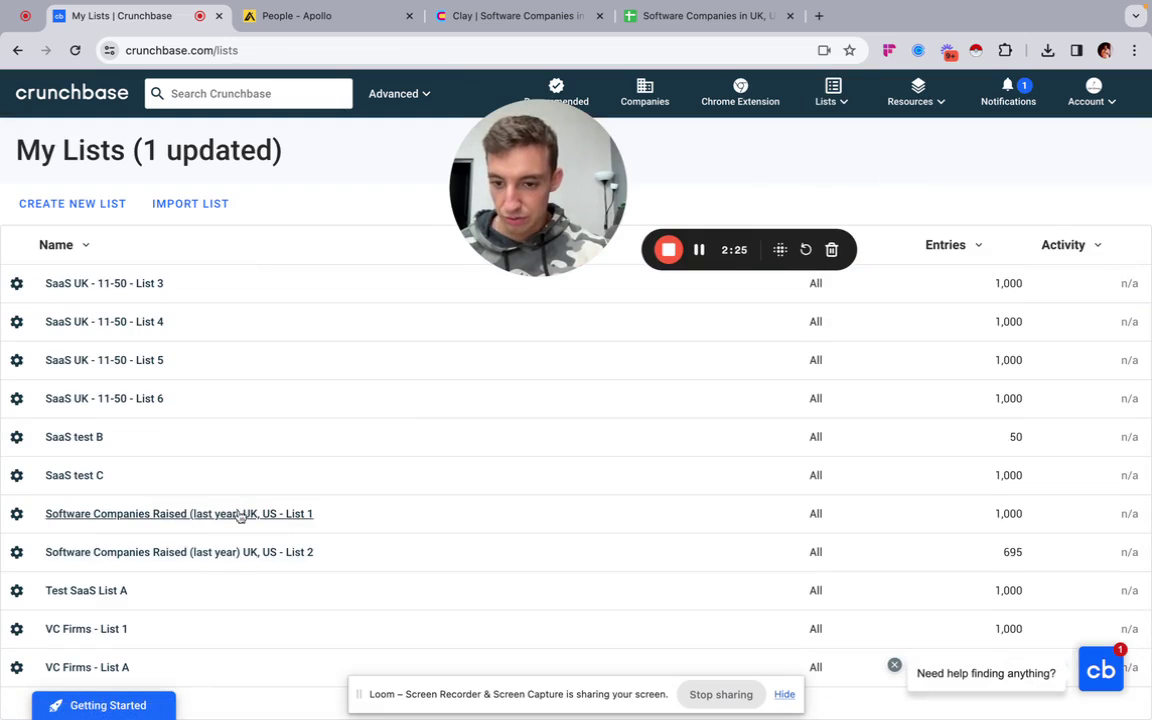
left_click(244, 514)
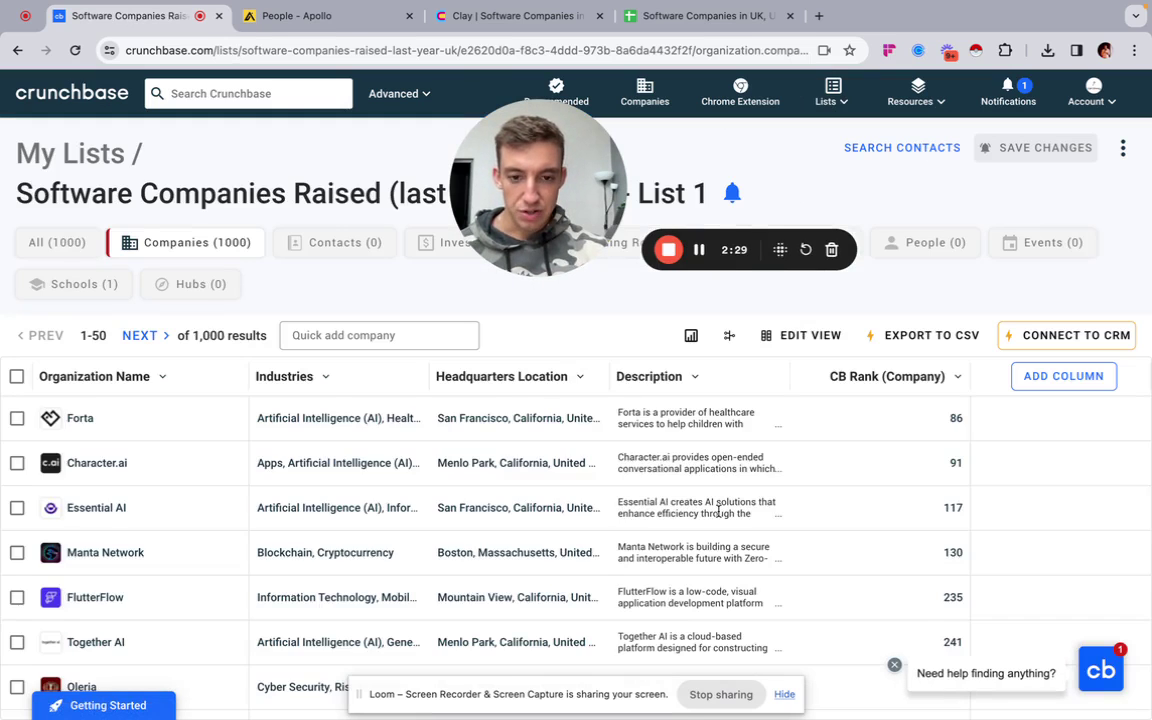
Check the list's Edit View column settings without changes and move to the funded companies spreadsheet.
scroll(718, 516, "left", 5)
scroll(718, 517, "right", 5)
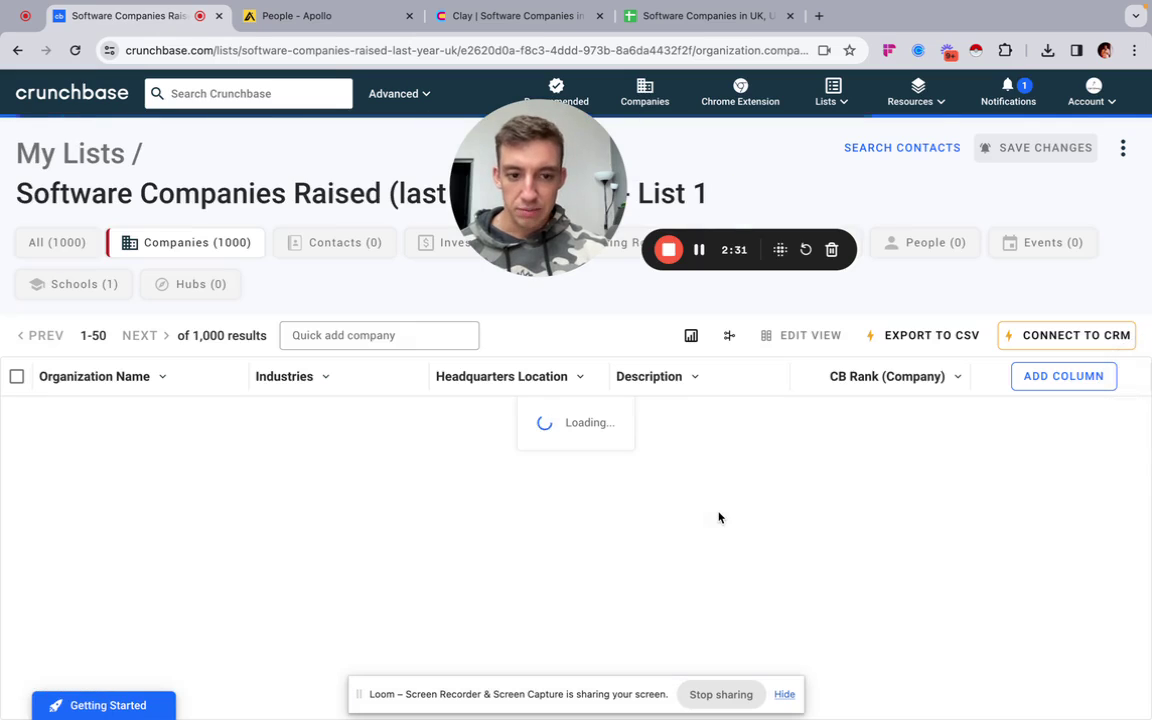
left_click(1052, 378)
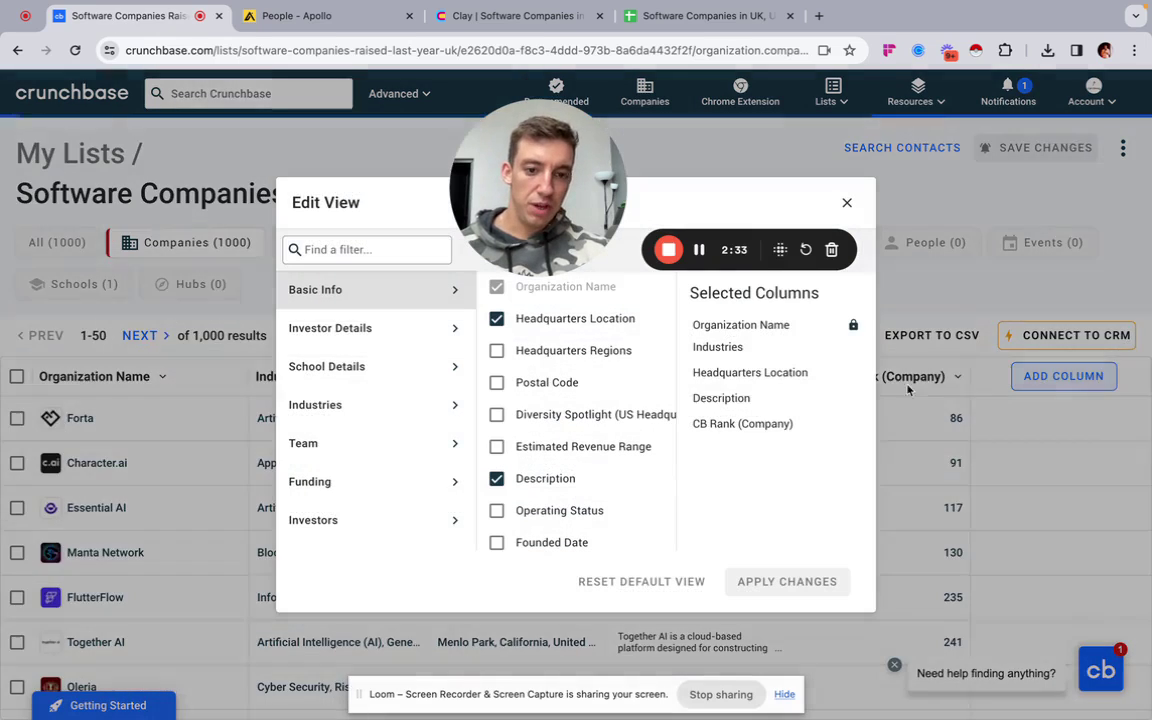
left_click(843, 206)
left_click(710, 17)
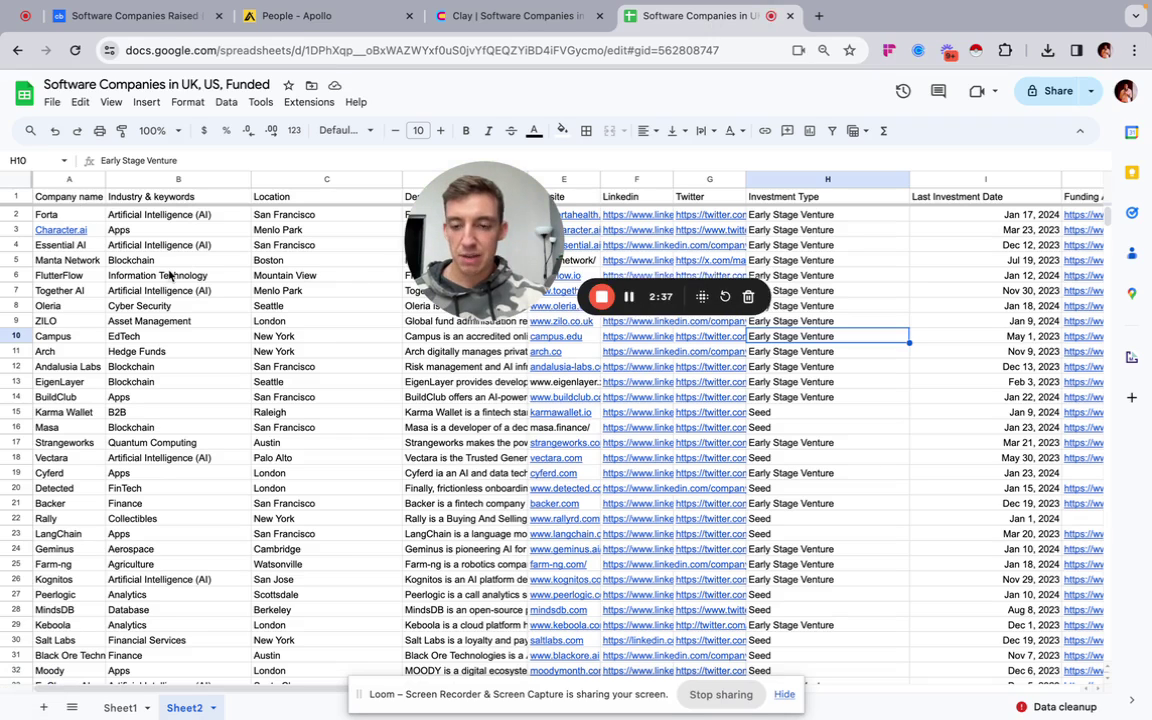
Inspect location and industry entries for Manta Network, Essential AI, Together AI, Detected and Cyferd.
left_click(272, 258)
left_click(165, 247)
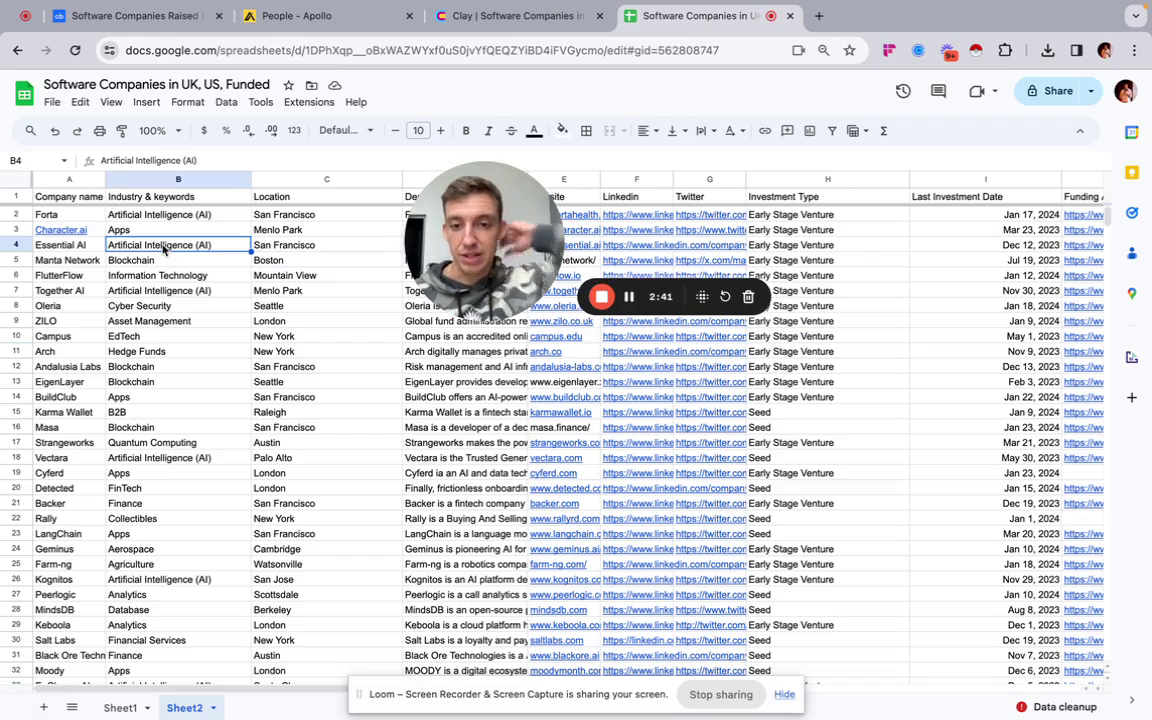
left_click(162, 290)
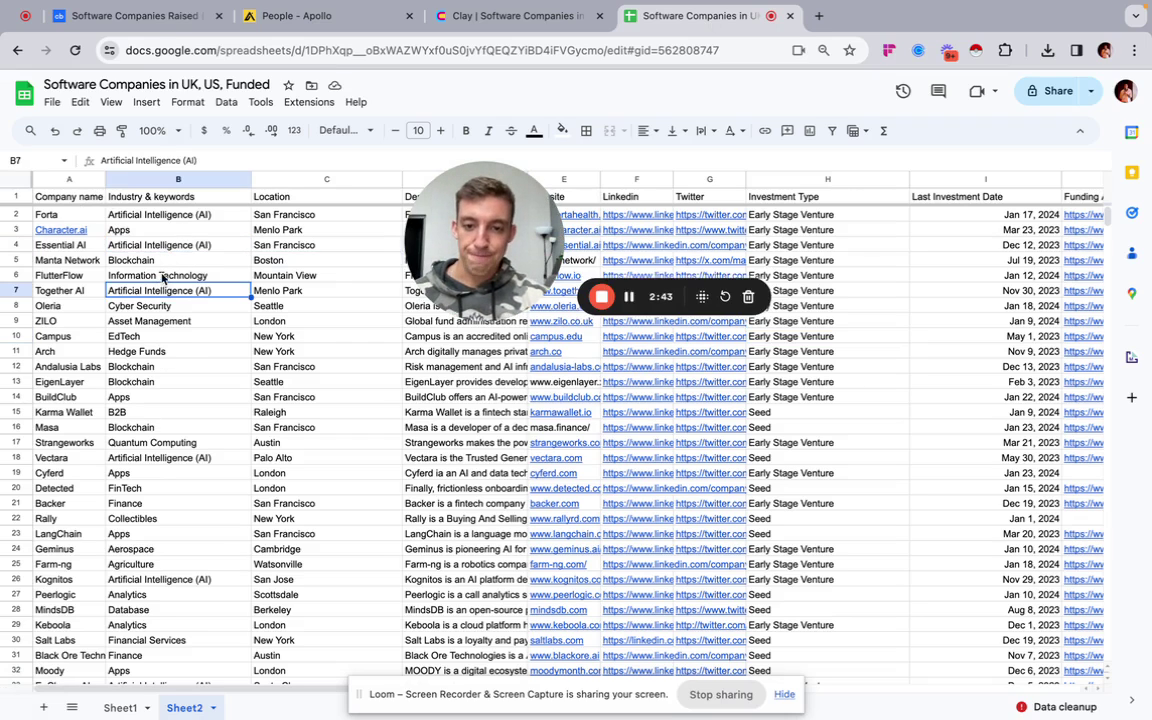
left_click(145, 489)
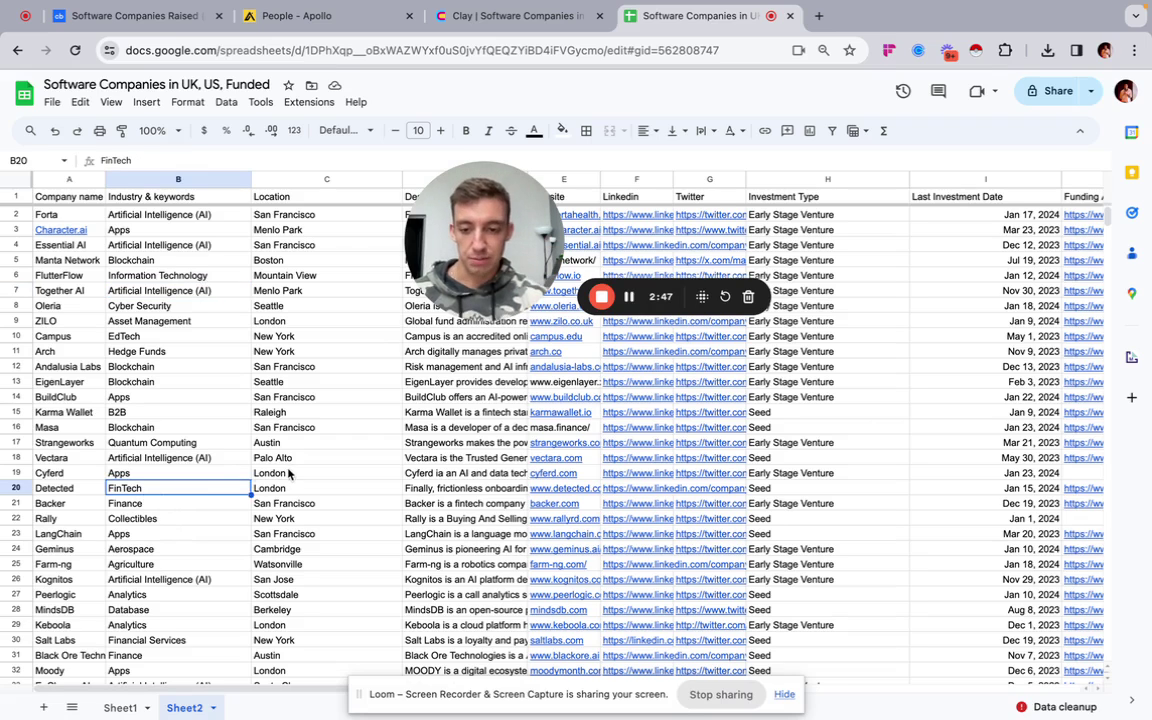
key("Up")
key("Right")
scroll(395, 427, "right", 2)
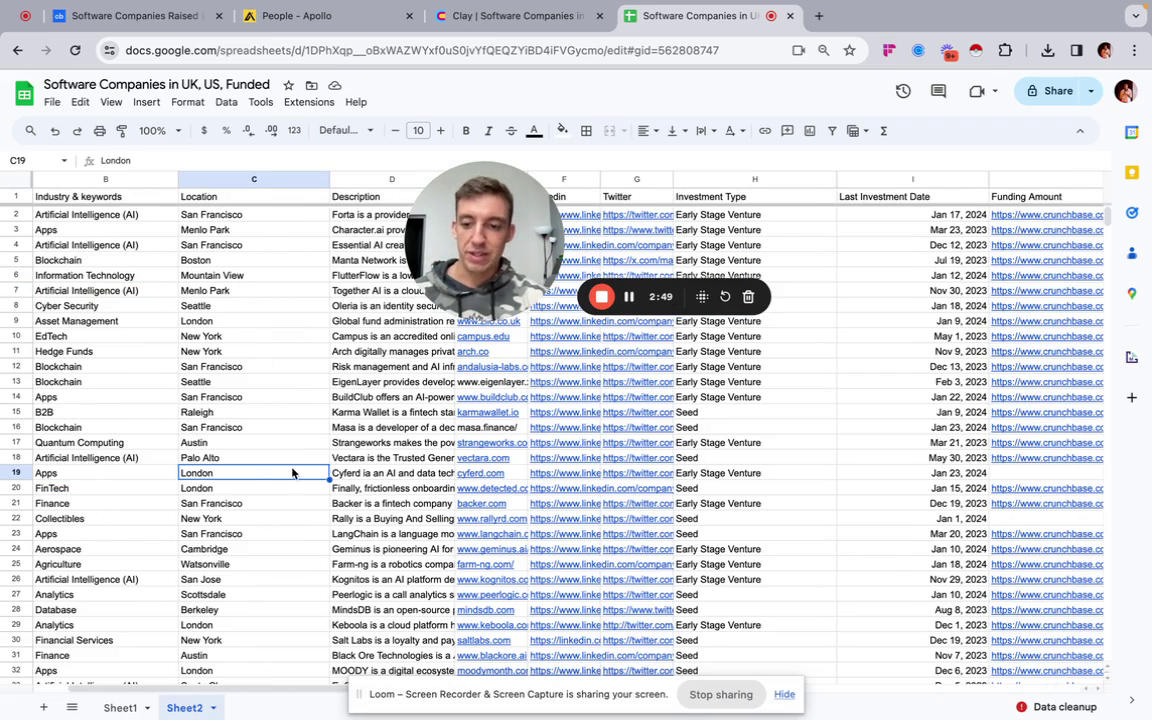
scroll(292, 472, "right", 2)
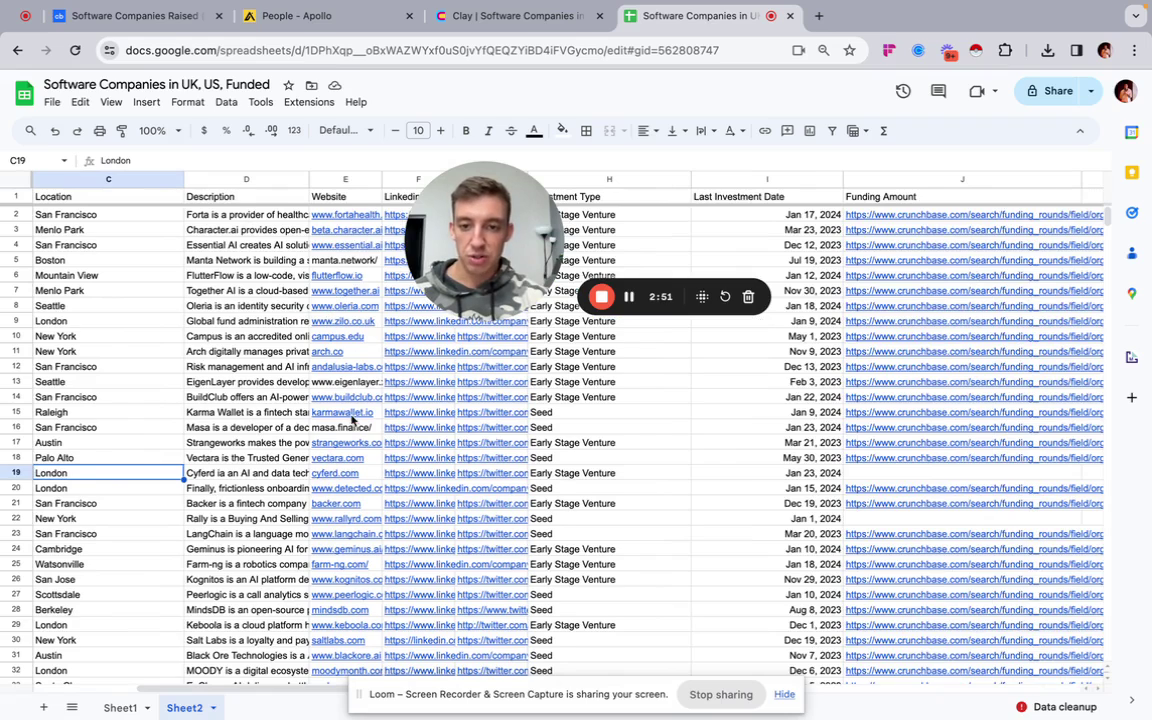
scroll(346, 380, "right", 2)
scroll(376, 430, "right", 2)
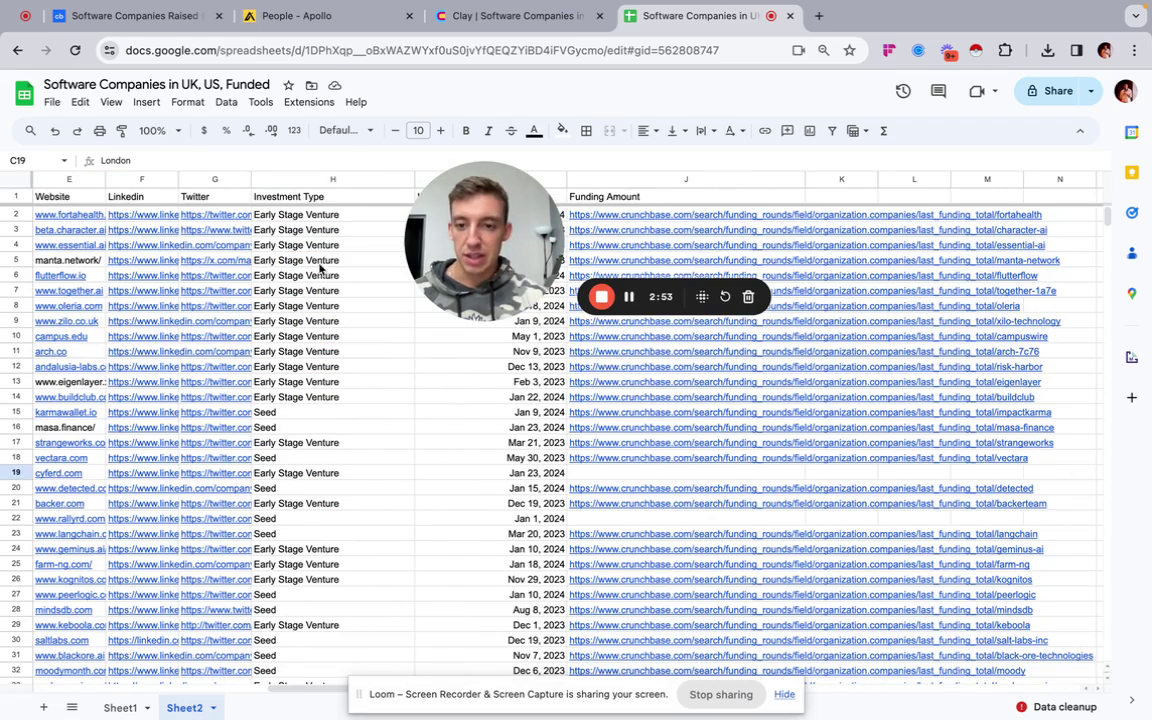
Check the investment types in rows 13, 14 and Strangeworks' Early Stage Venture.
left_click(293, 382)
left_click(300, 397)
left_click(305, 442)
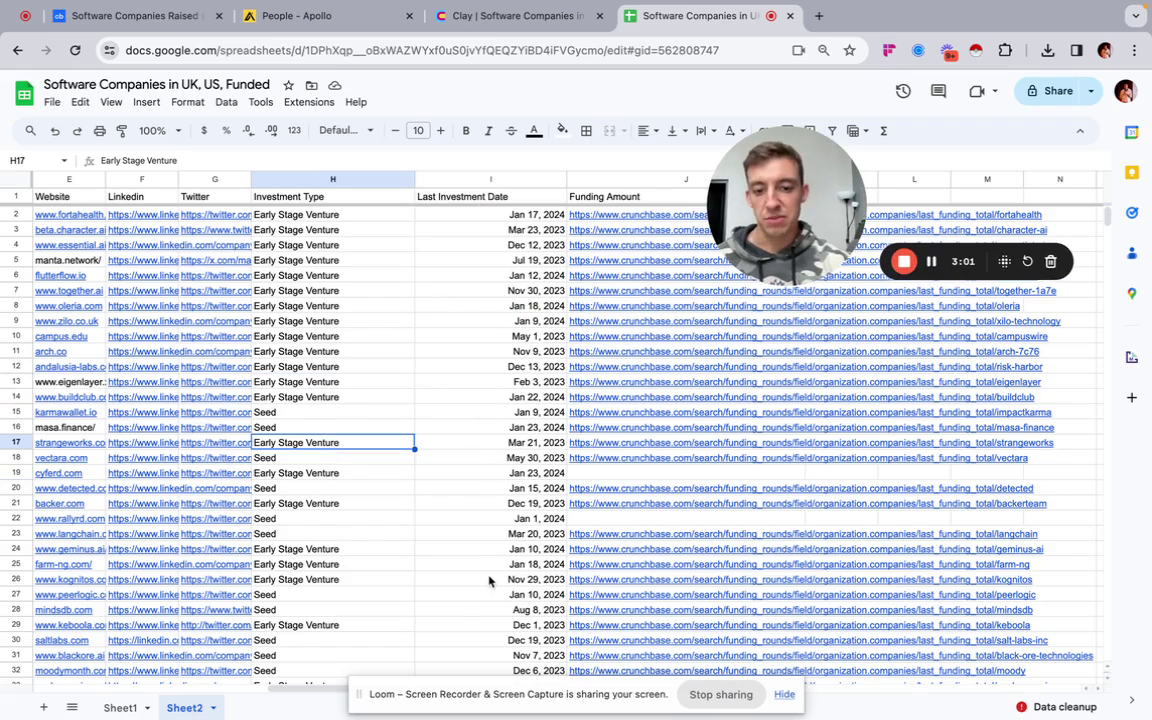
Inspect the funding amount links for Forta, Together AI, Character.ai and FlutterFlow.
scroll(489, 580, "right", 1)
left_click(547, 213)
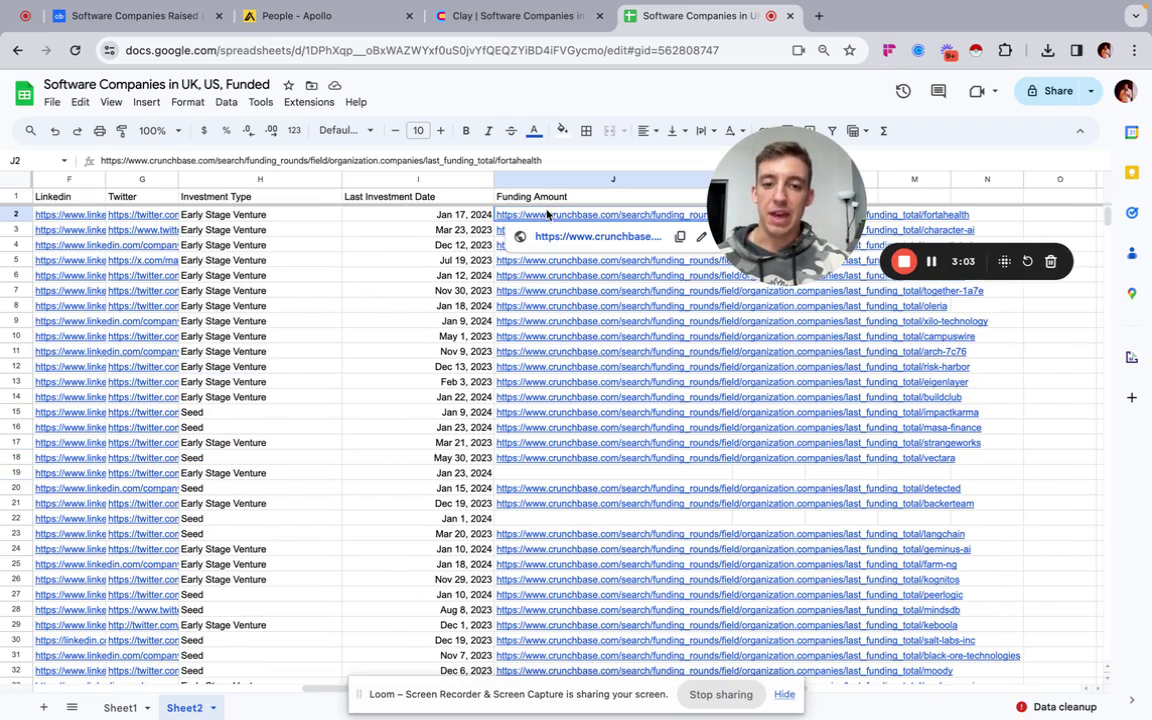
left_click(549, 289)
left_click(546, 216)
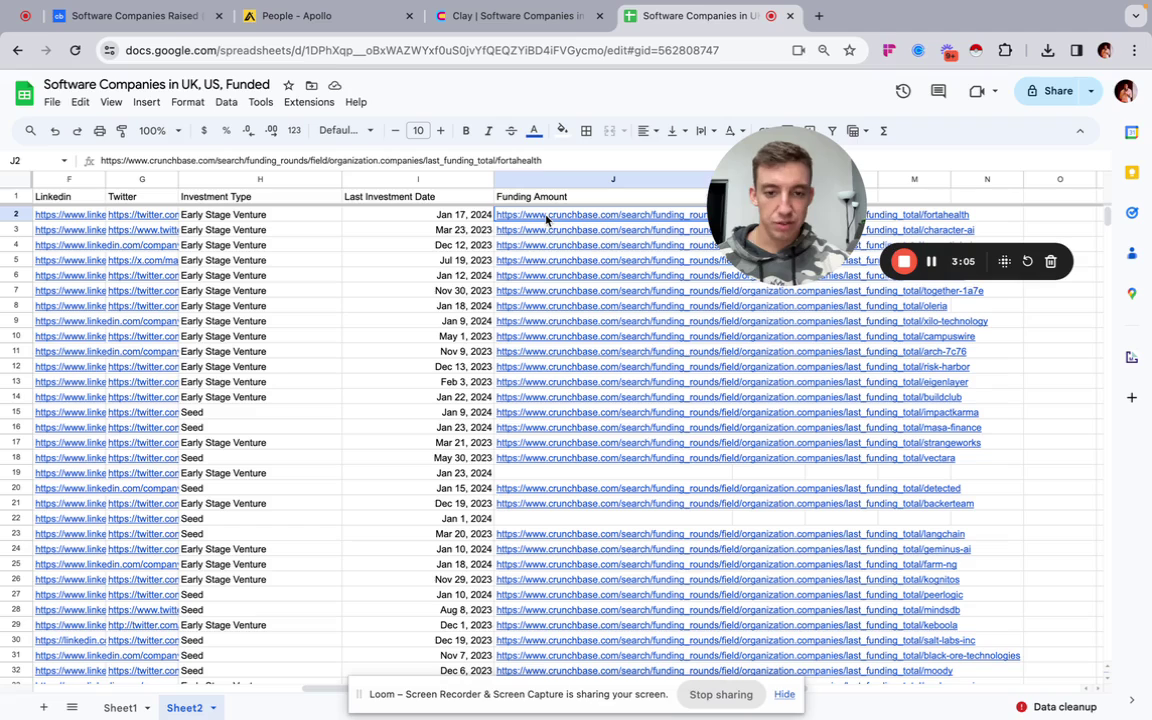
left_click(562, 230)
left_click(557, 277)
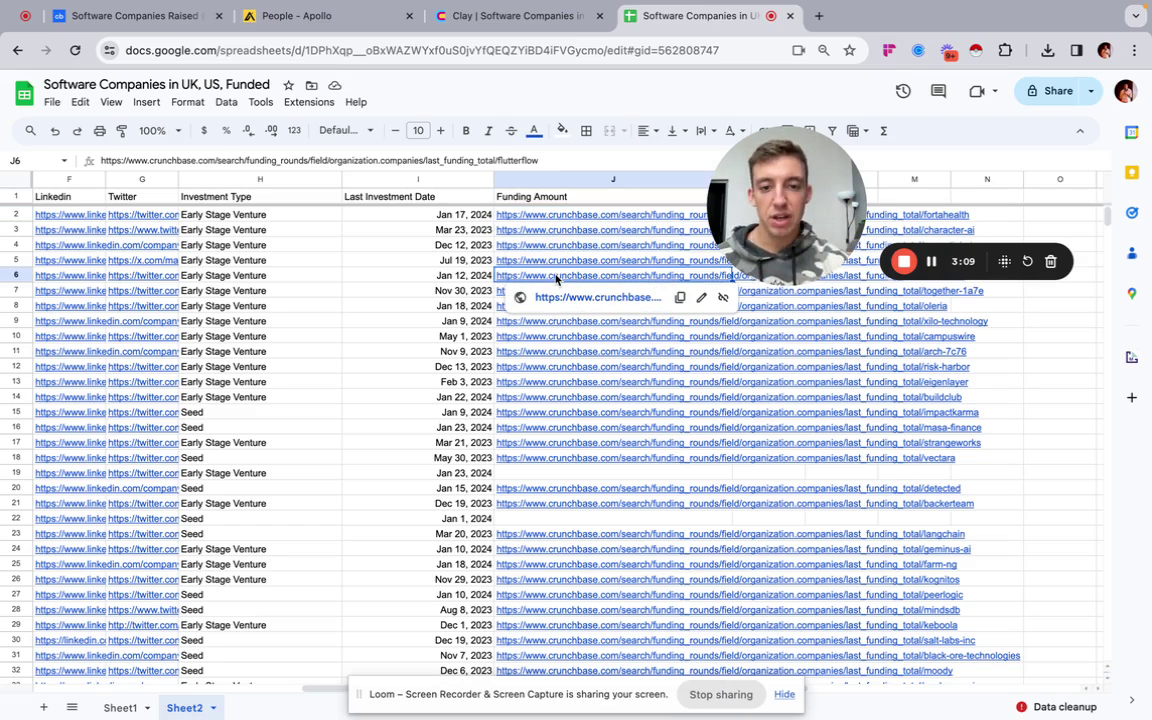
left_click(560, 215)
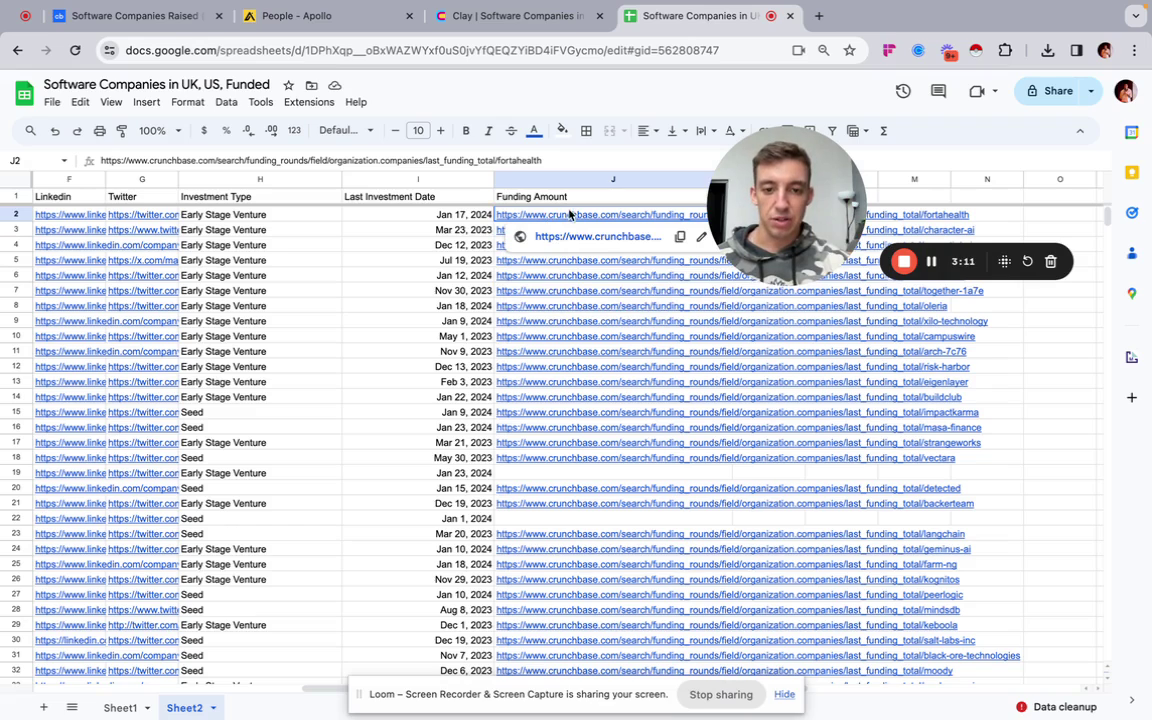
mouse_move(559, 374)
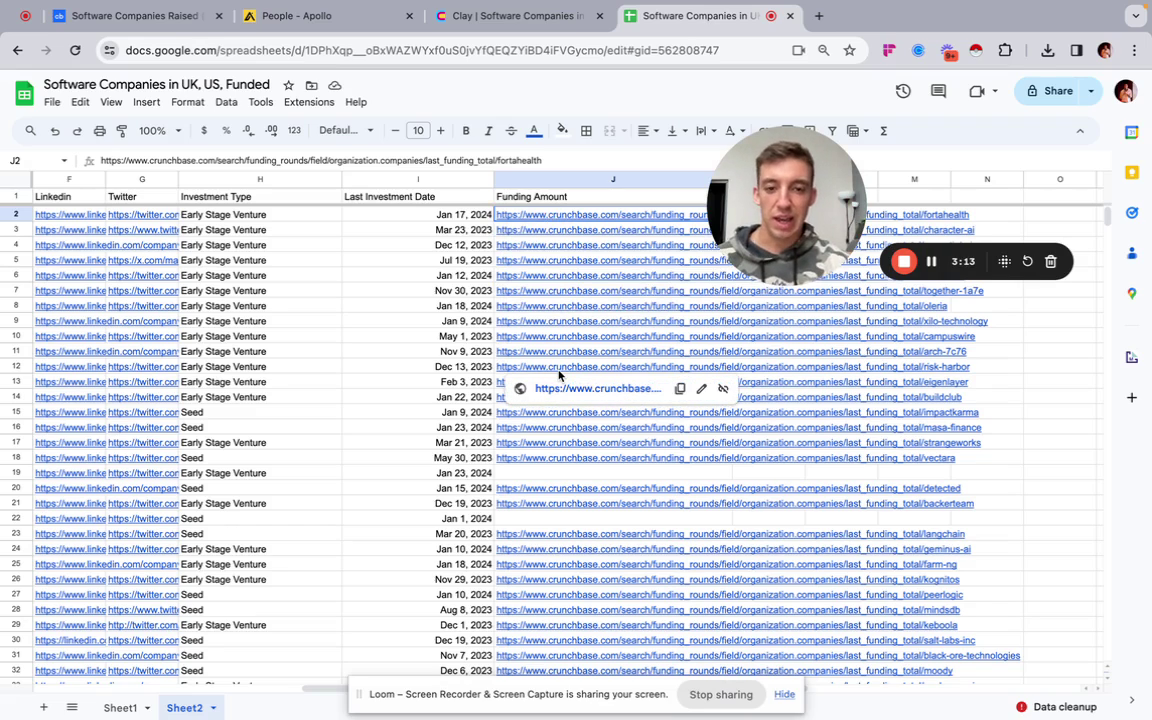
Compare Sheet1 with Sheet2, then return to the Crunchbase List 1 page.
scroll(559, 374, "left", 10)
left_click(120, 707)
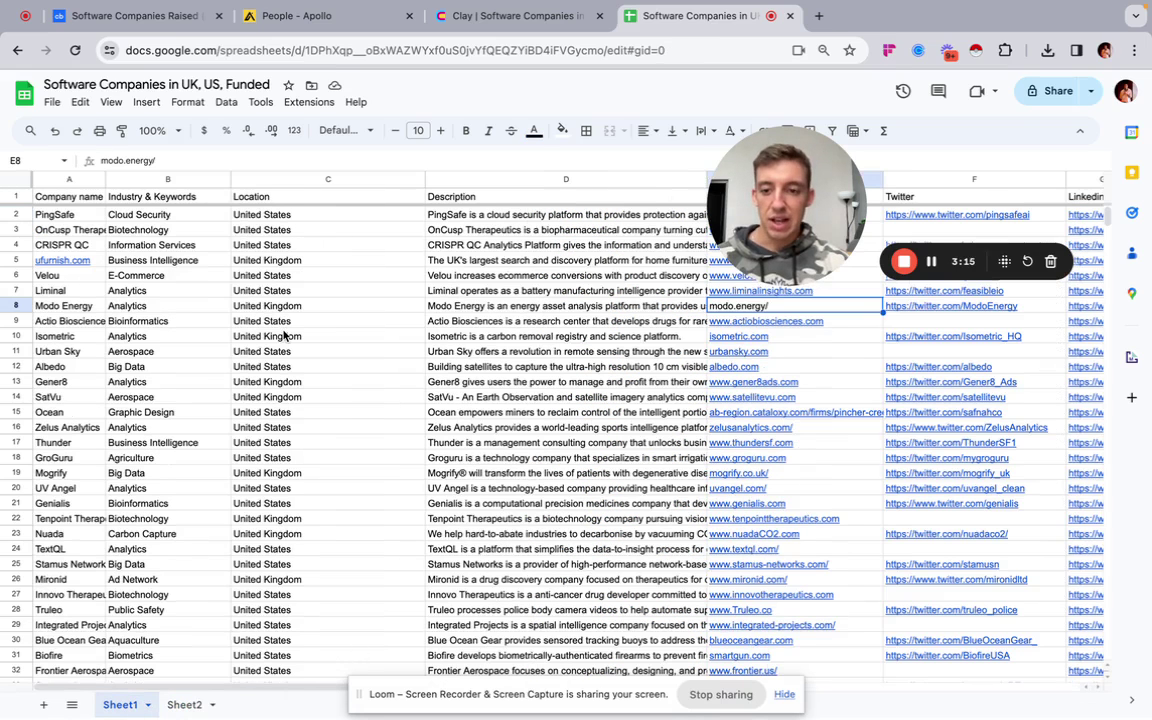
left_click(186, 706)
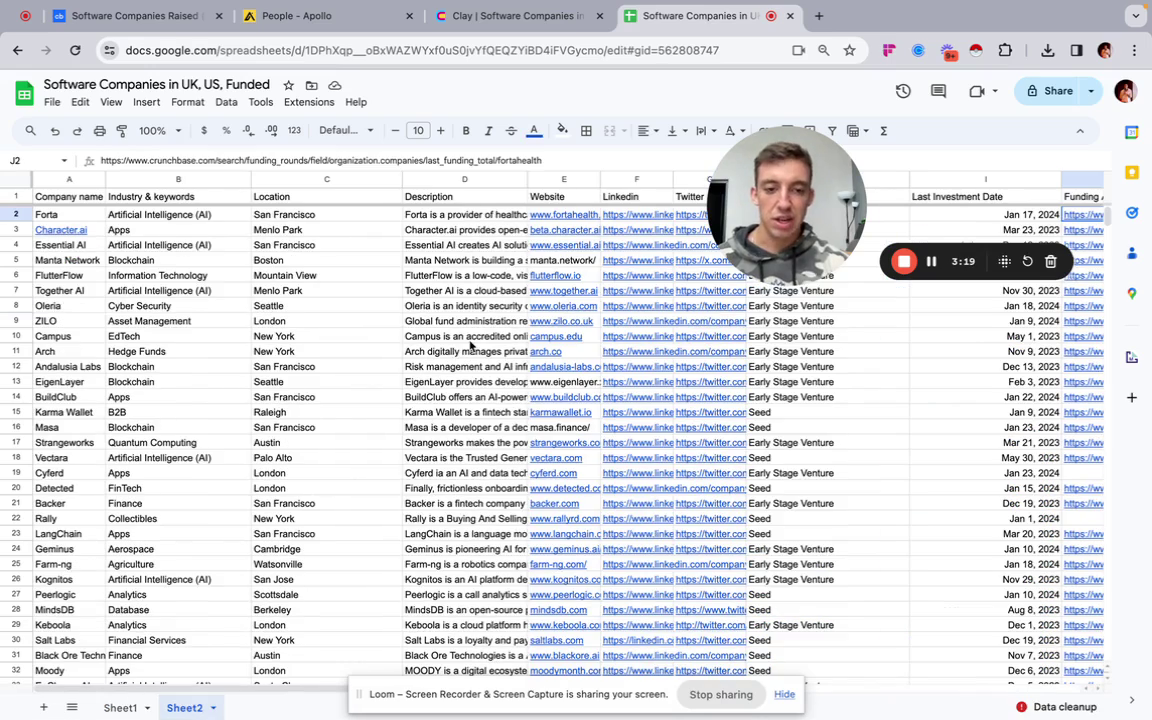
left_click(521, 16)
left_click(130, 16)
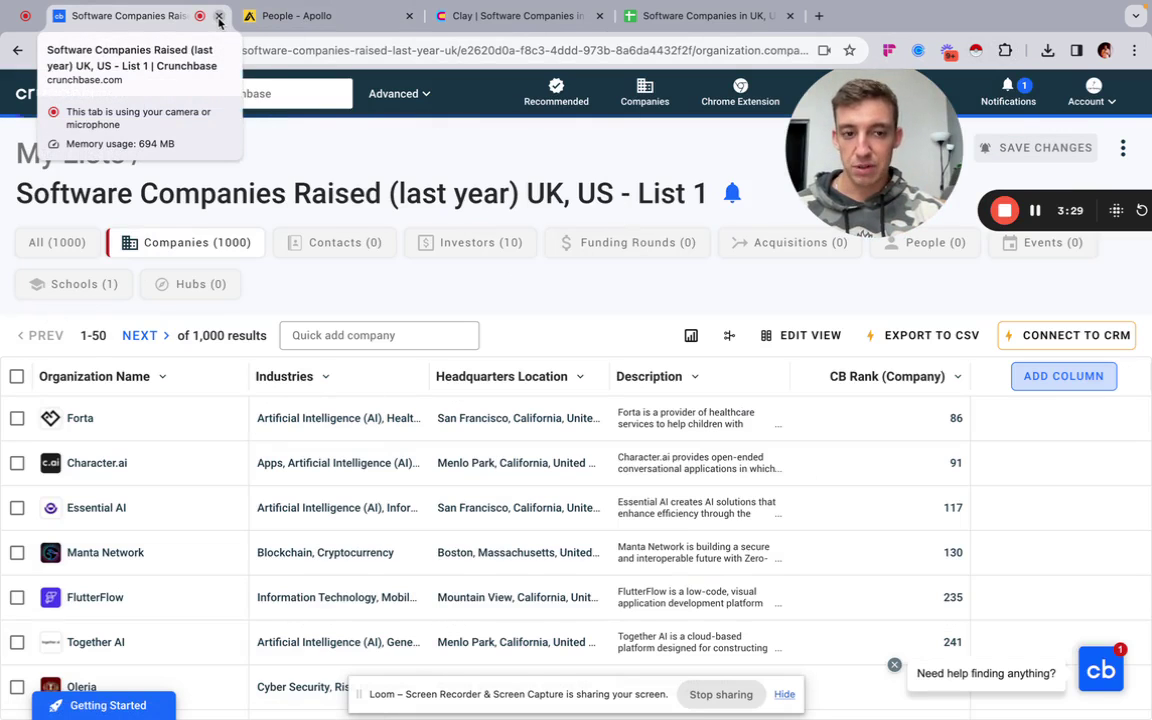
Close the Crunchbase list page and settle on the Clay Software Companies table.
left_click(219, 17)
left_click(318, 20)
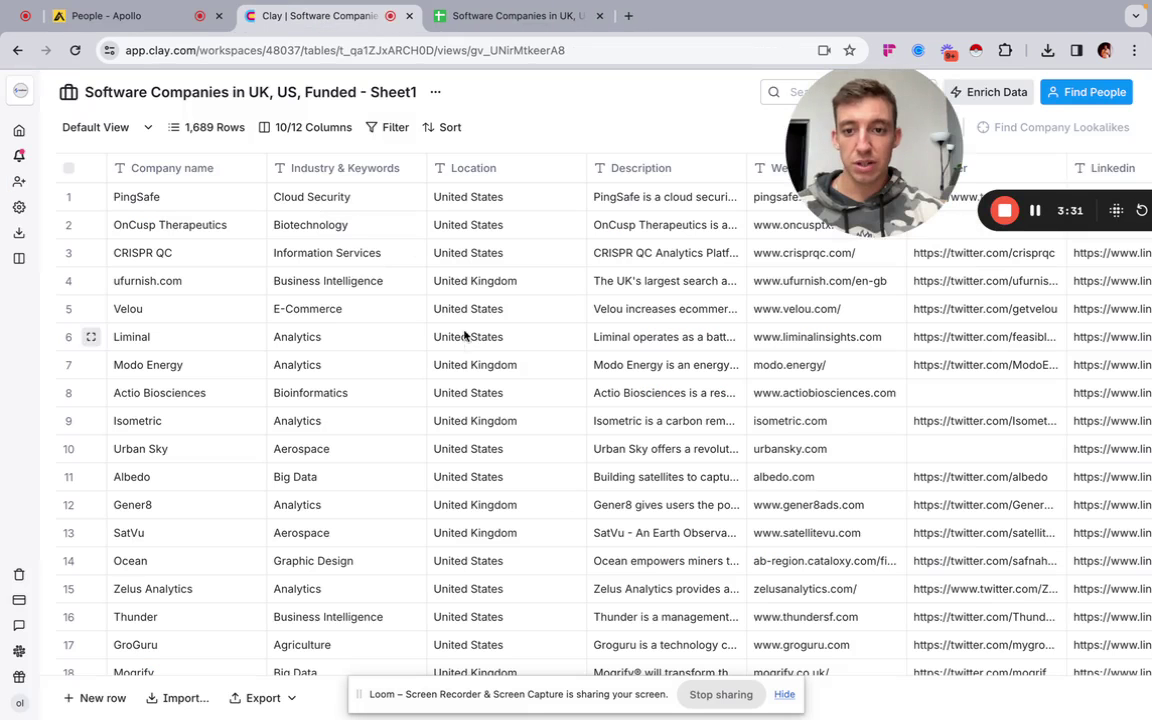
scroll(545, 404, "right", 1)
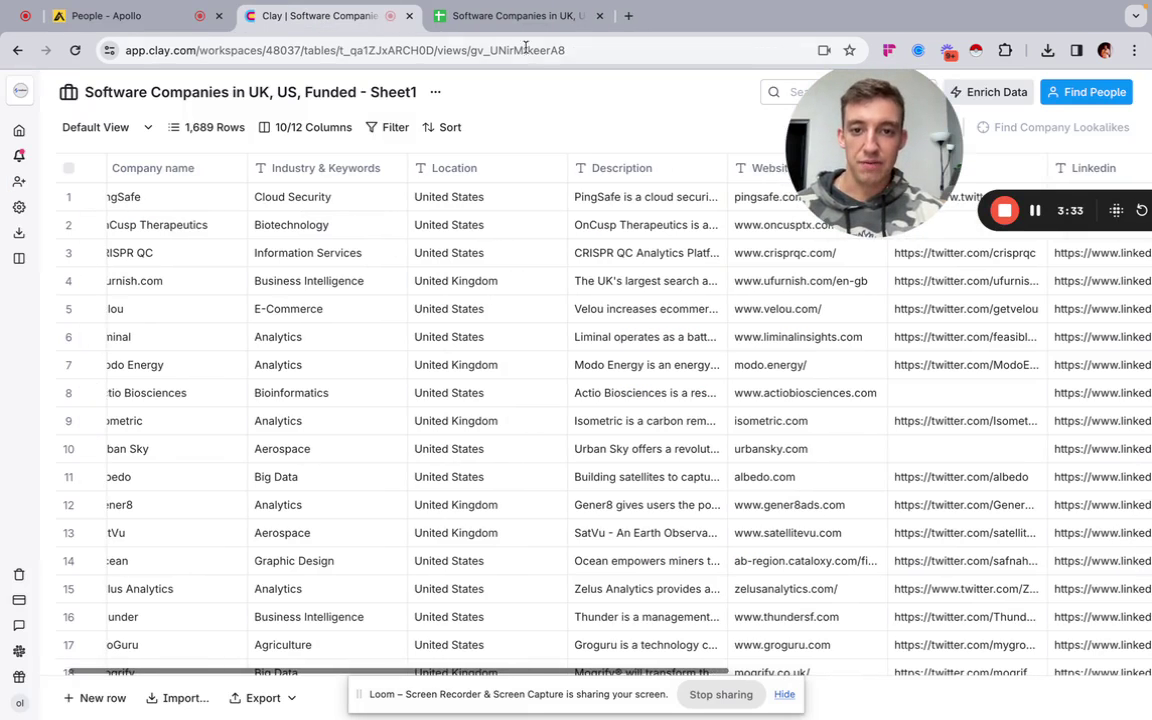
key("ctrl+Tab")
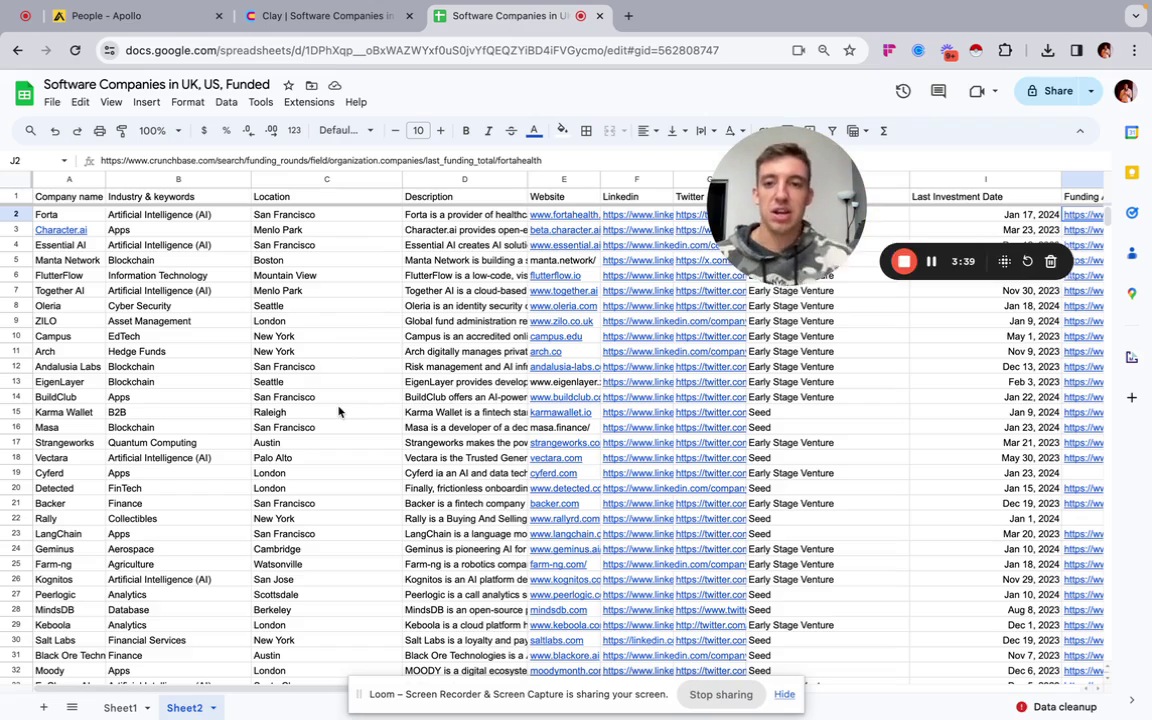
left_click(300, 16)
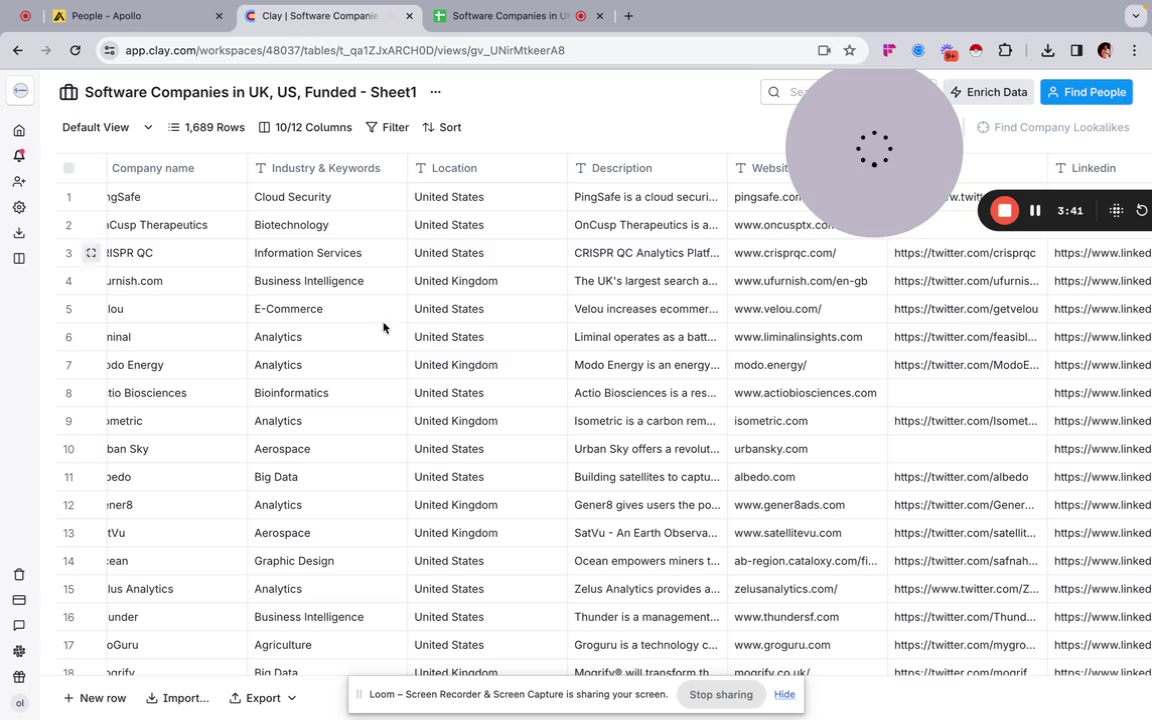
scroll(525, 405, "right", 10)
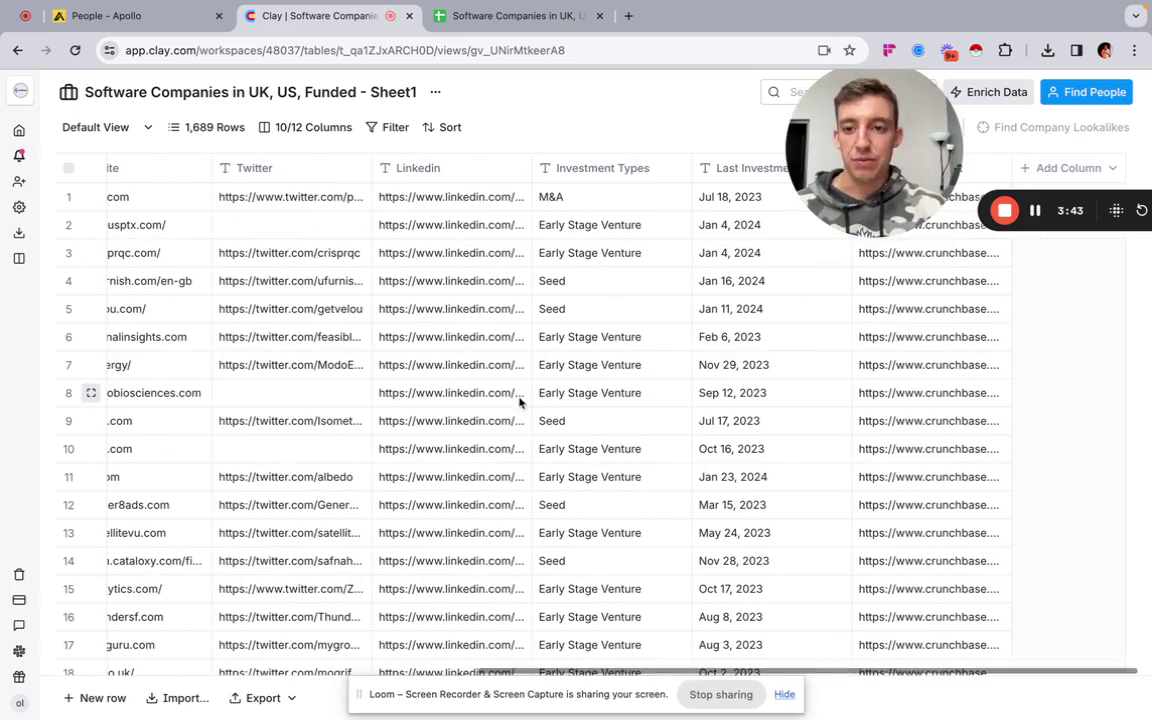
scroll(284, 257, "left", 10)
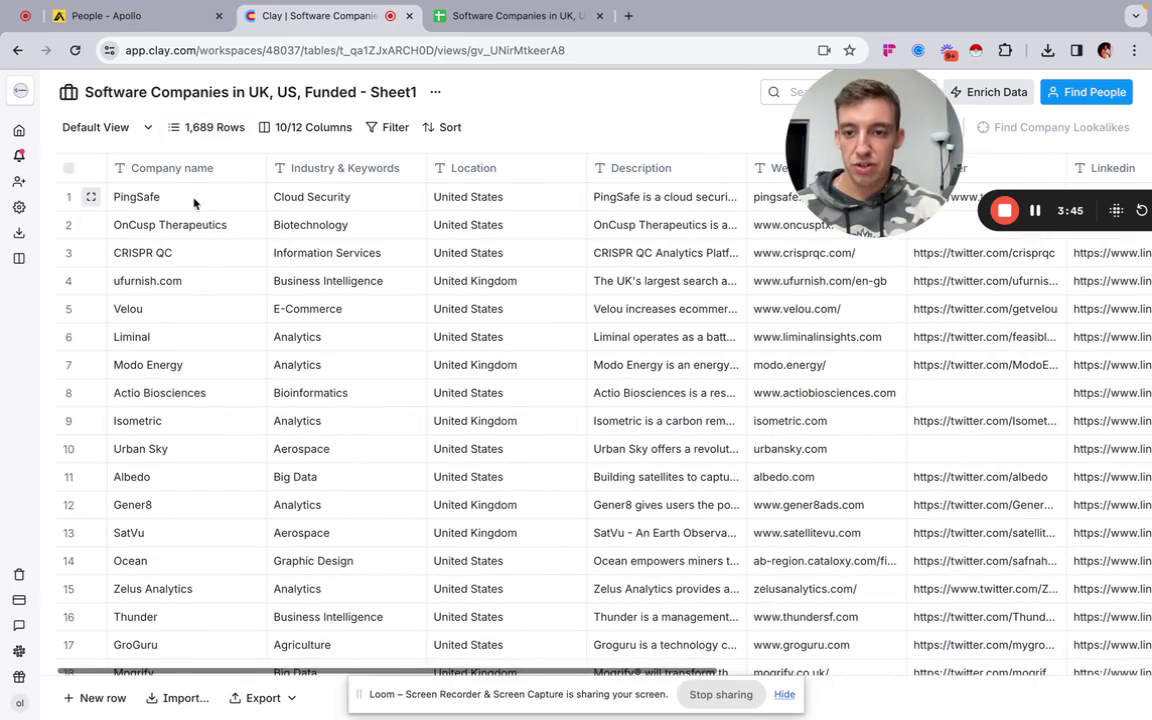
Dedupe on Company name and dismiss the 'Looking Good!' no-duplicates message.
left_click(177, 170)
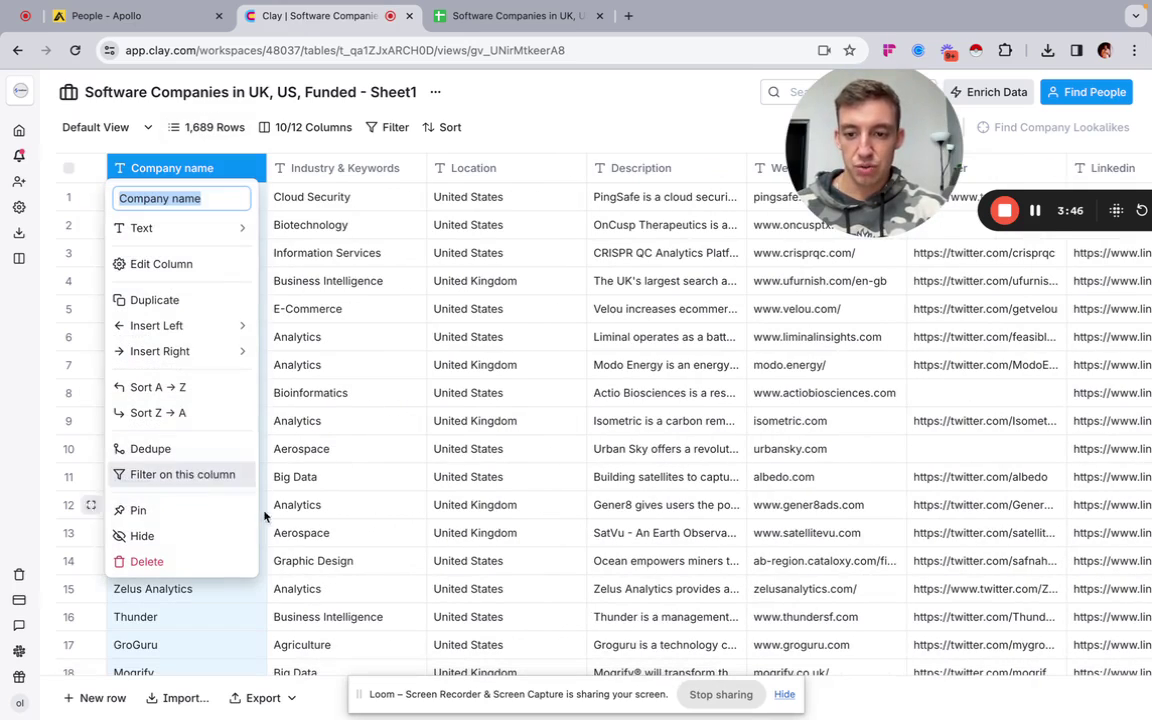
left_click(178, 449)
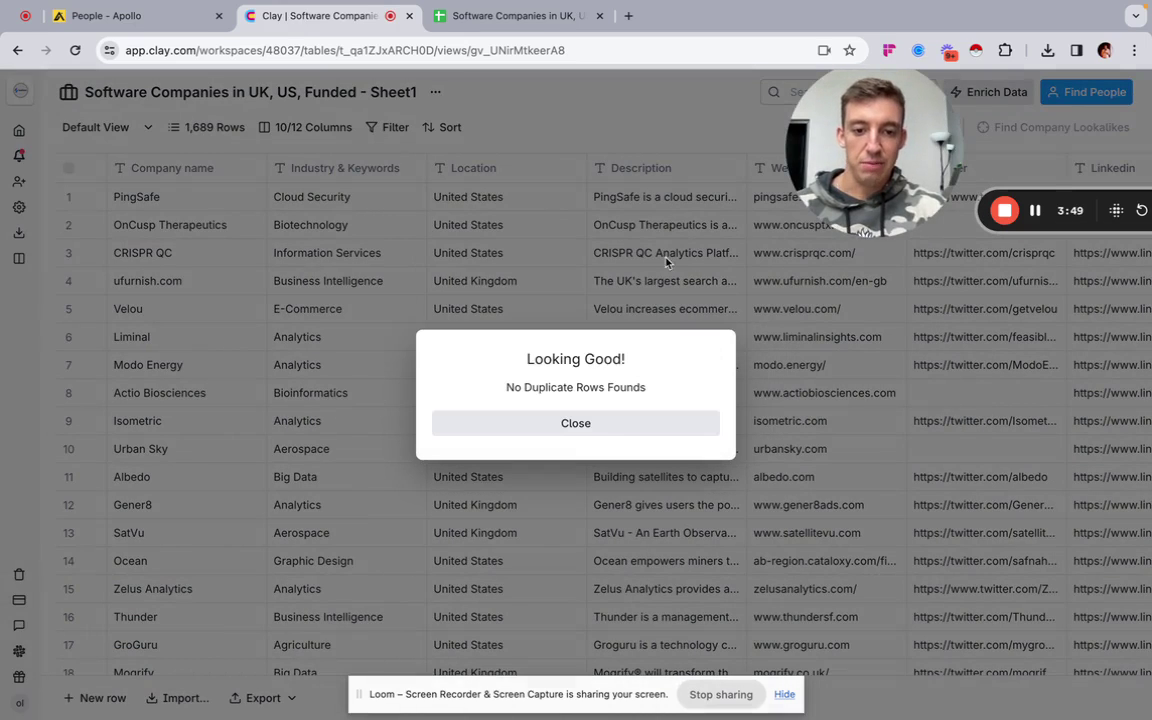
left_click(576, 424)
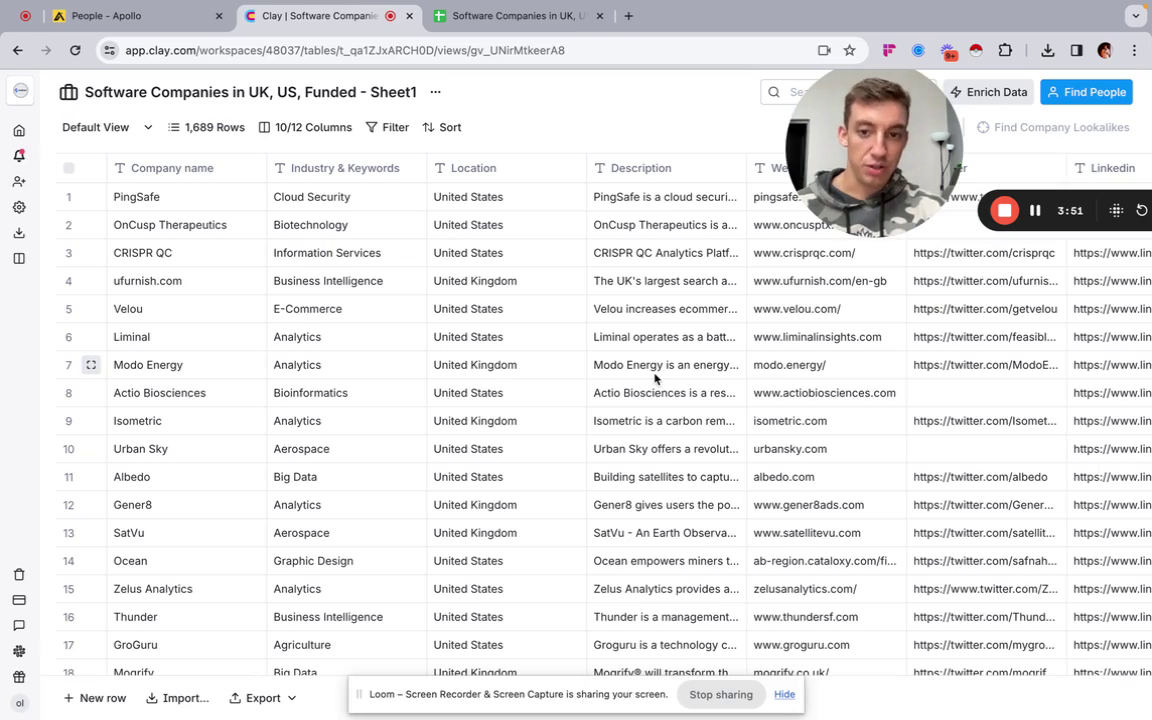
scroll(655, 377, "right", 10)
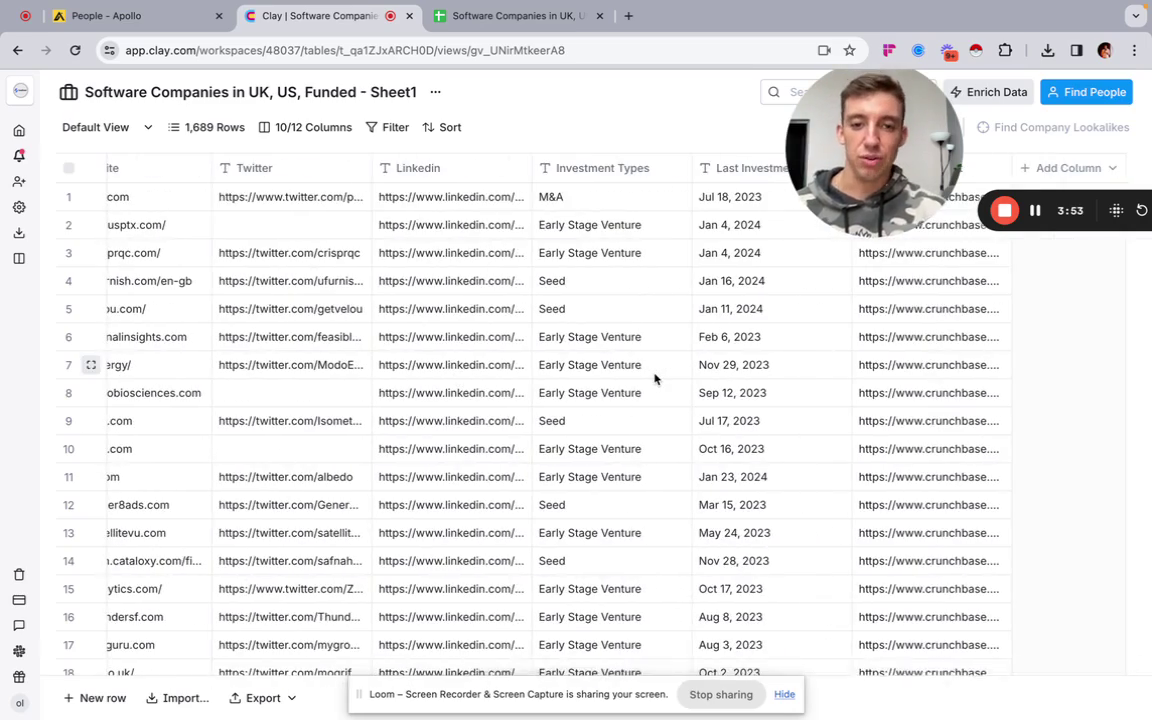
scroll(655, 377, "left", 10)
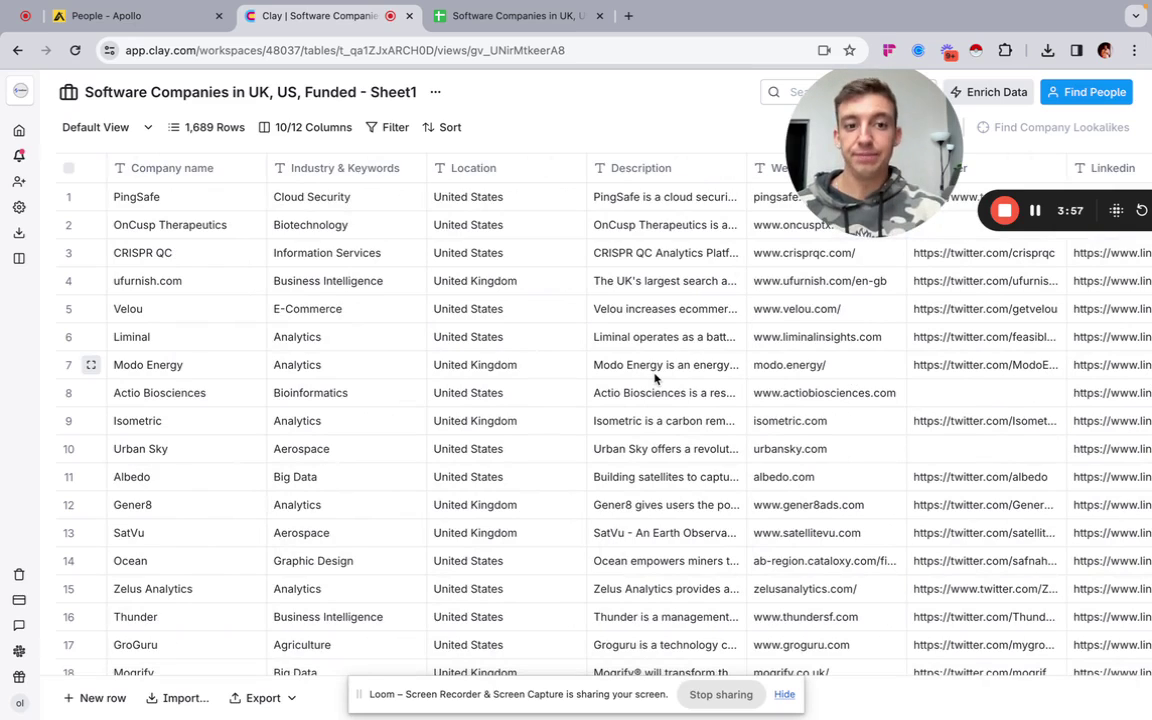
left_click_drag(872, 120, 591, 140)
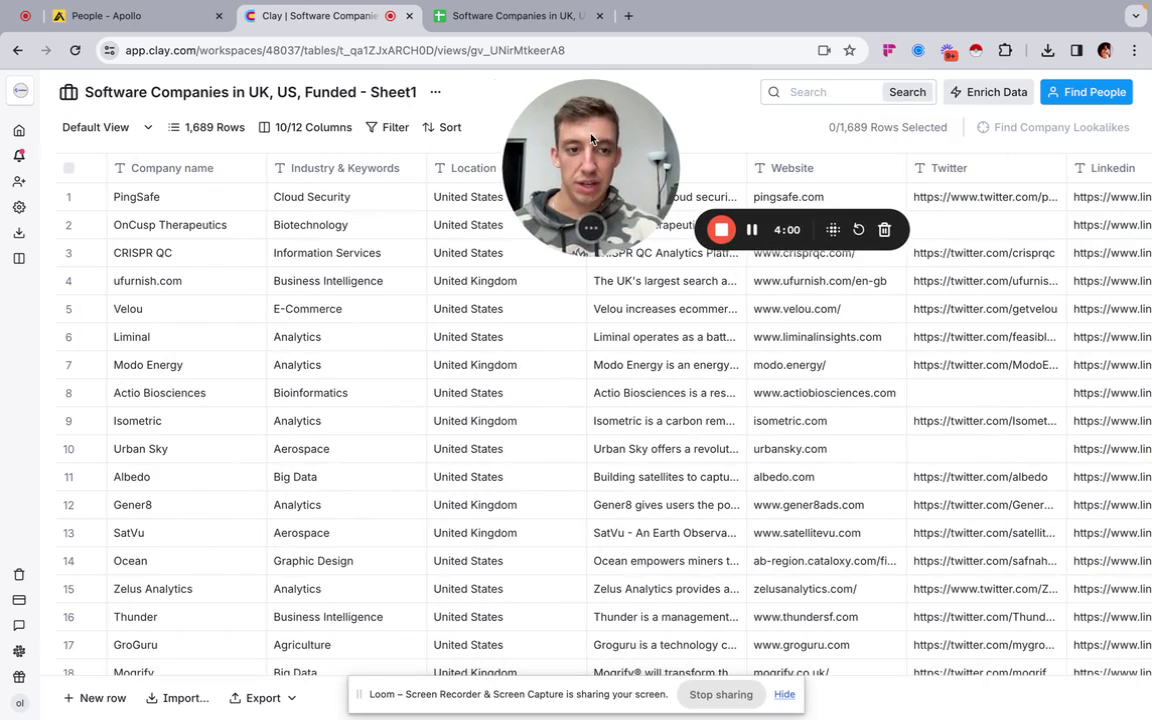
Search enrichments for 'apollo' and choose Find People at Company By Job Title.
left_click(975, 91)
left_click(324, 205)
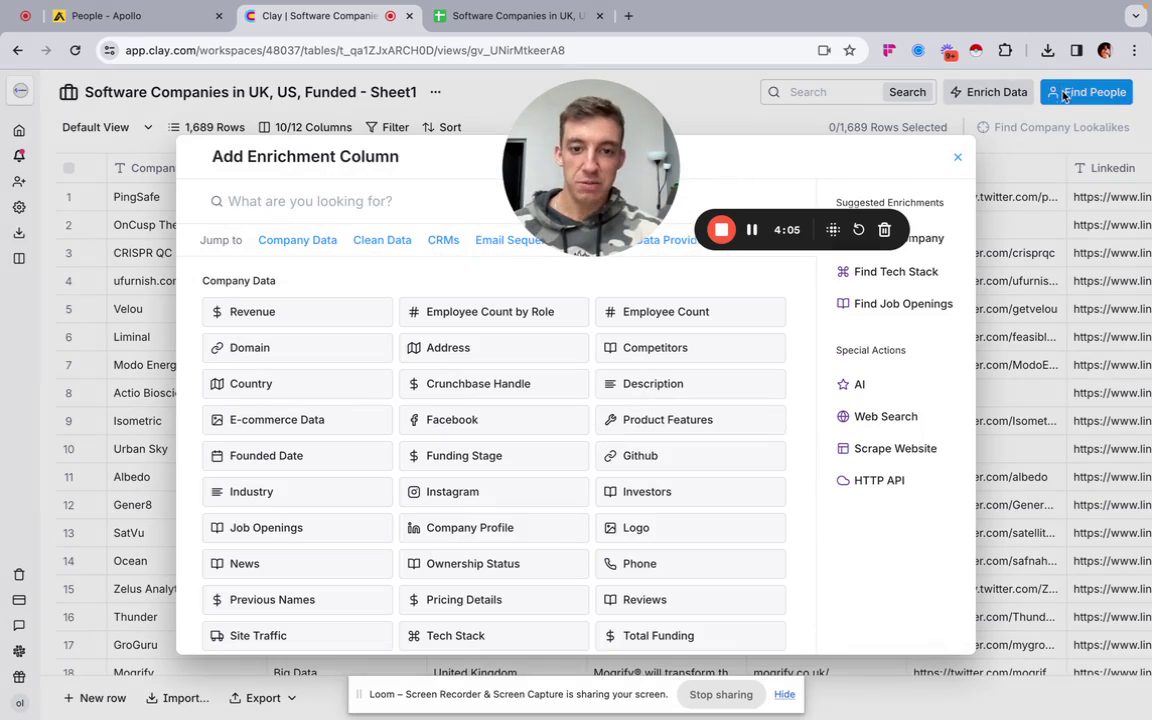
type("ap")
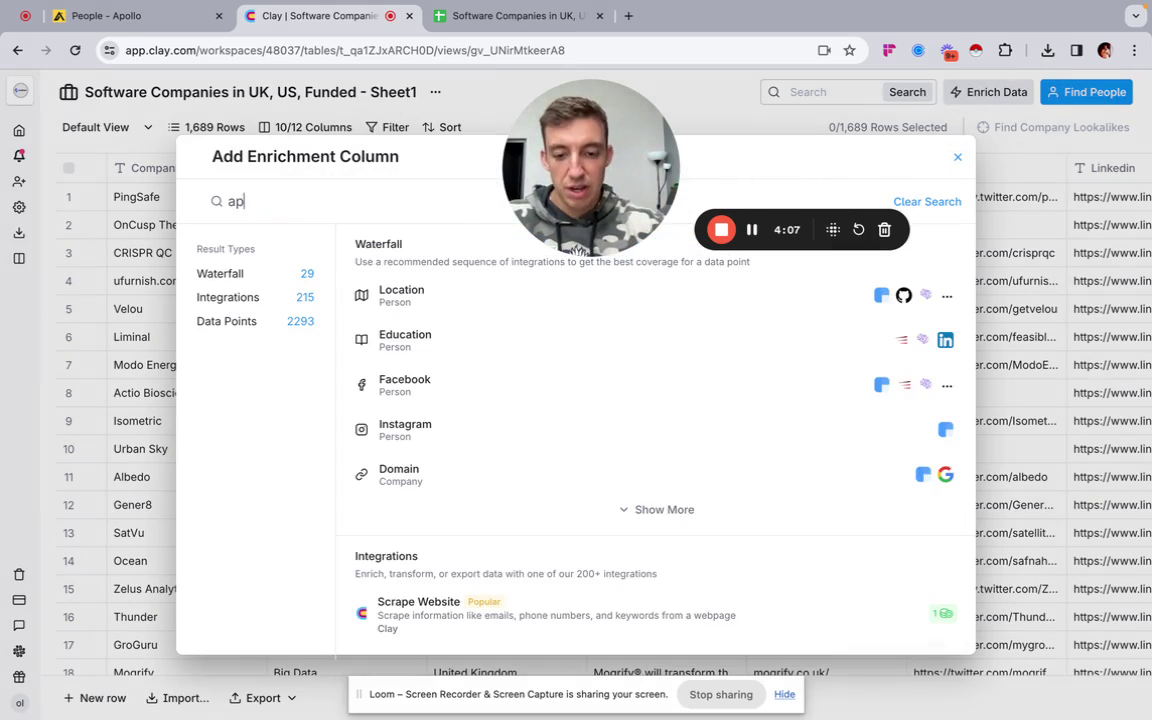
type("ollo")
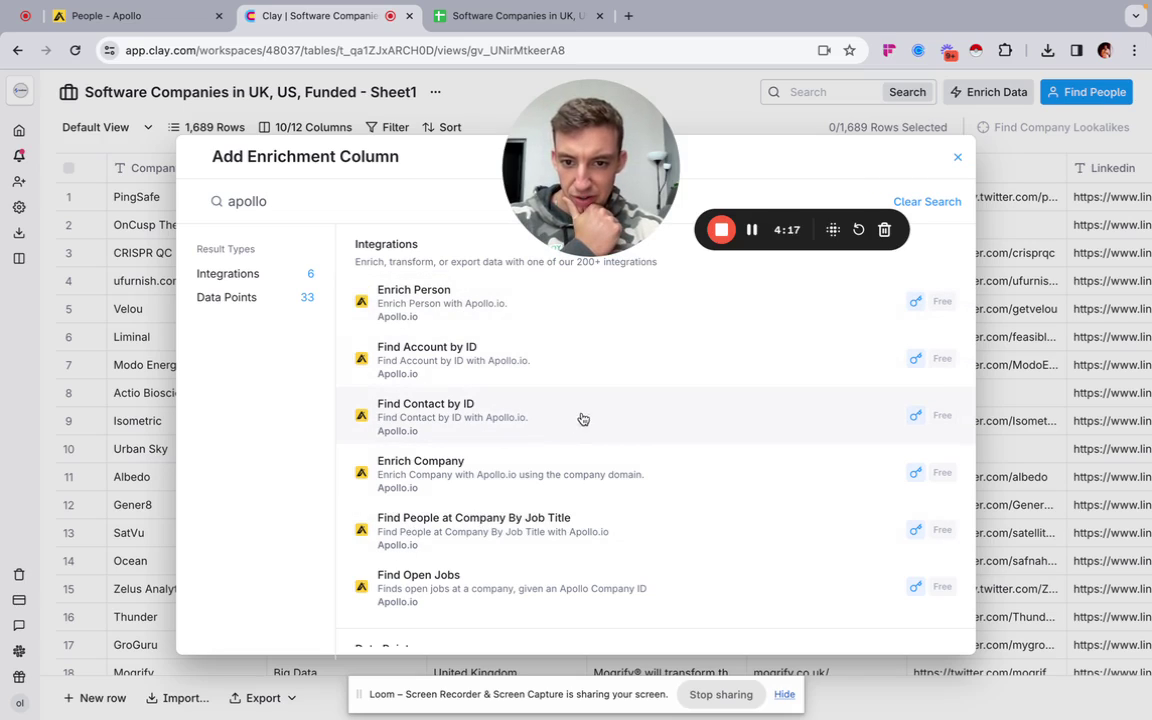
left_click(641, 531)
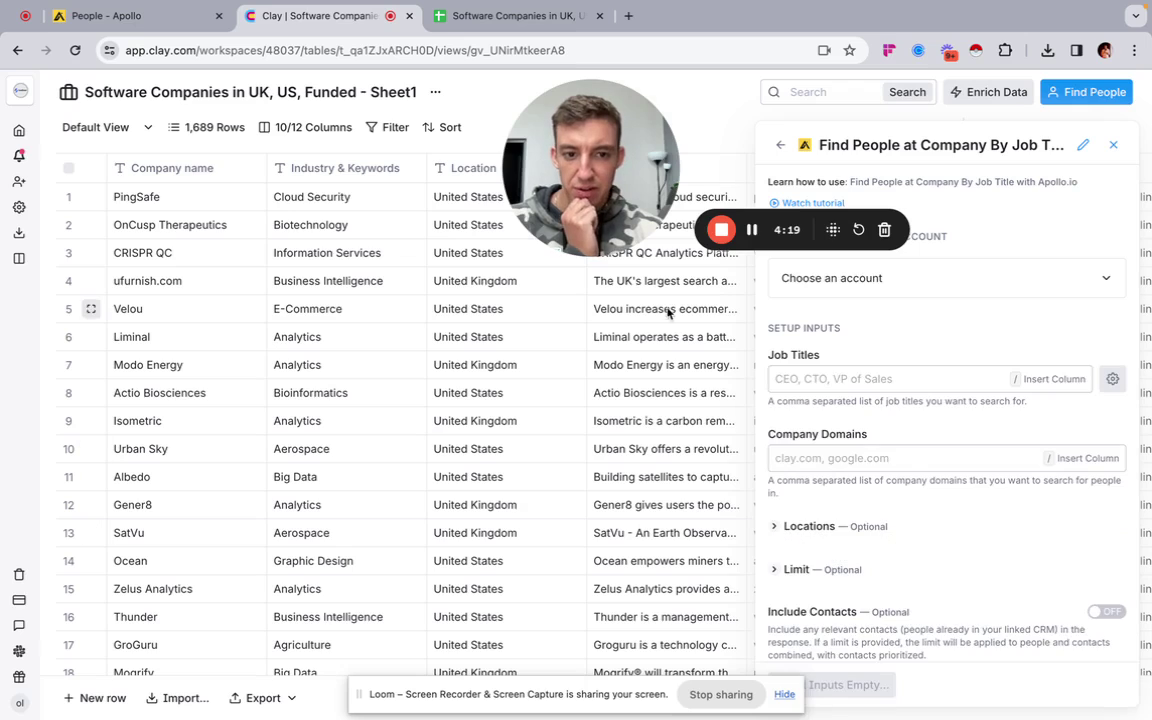
Add 'Ceo' to the Job Titles field, restoring Chief Executive Officer after removing it.
left_click(838, 380)
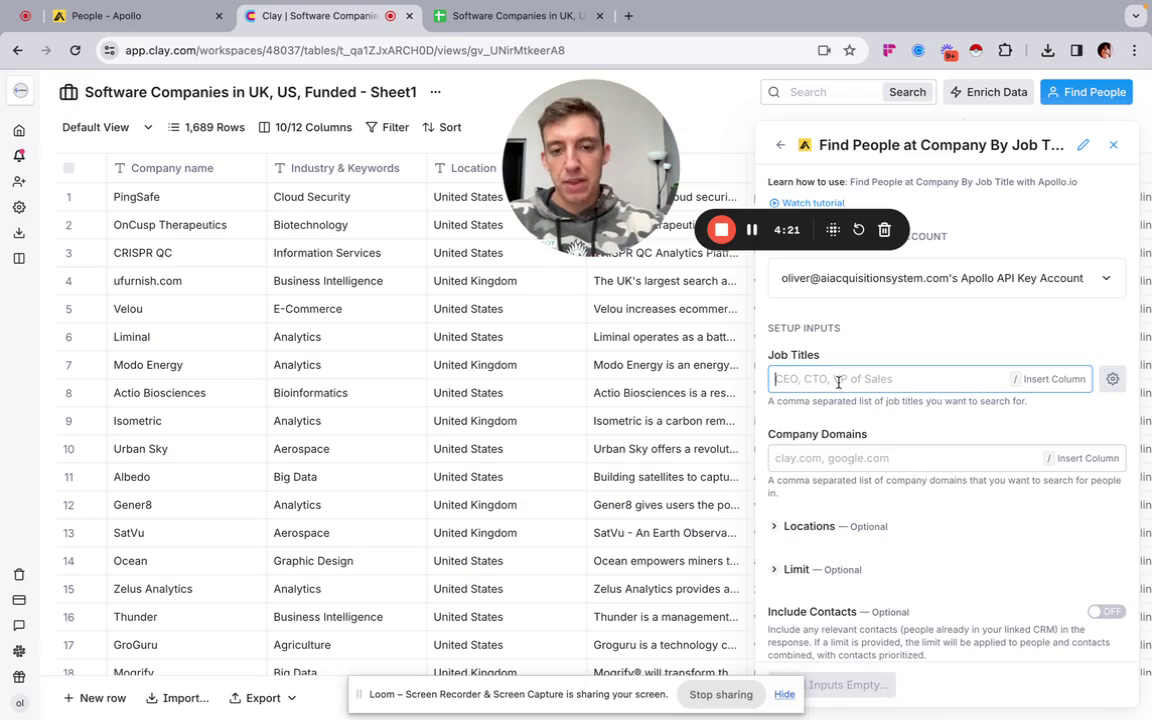
type("Ceo")
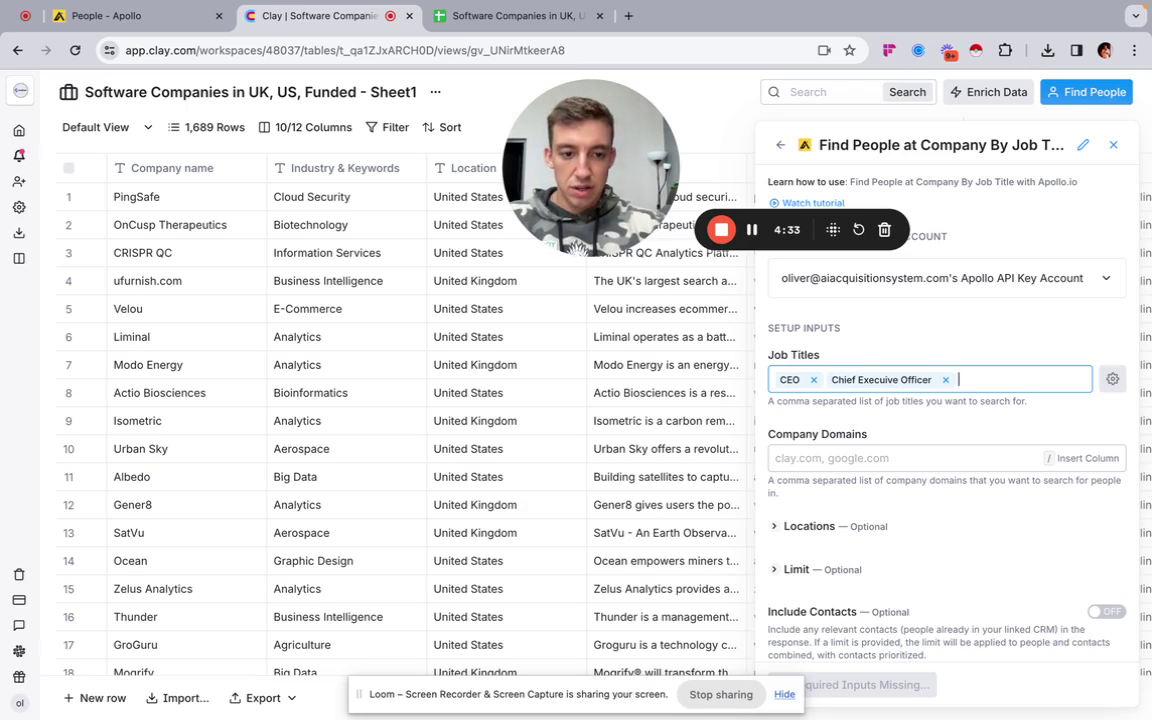
left_click(942, 381)
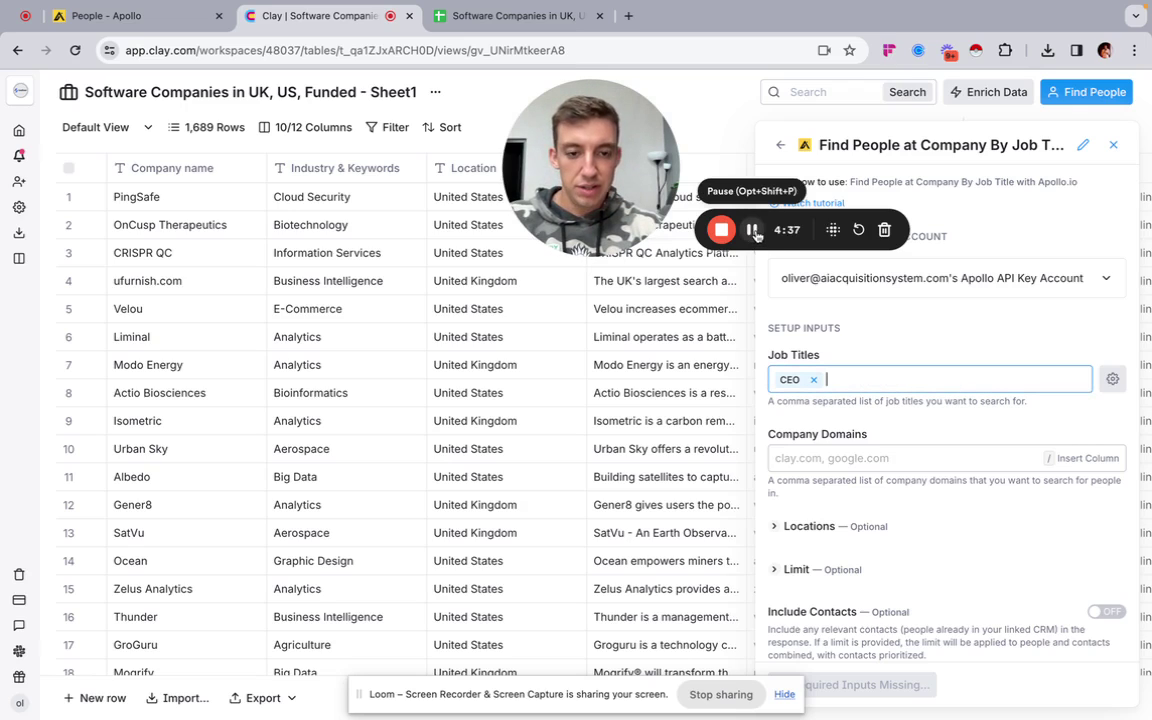
key("super+z")
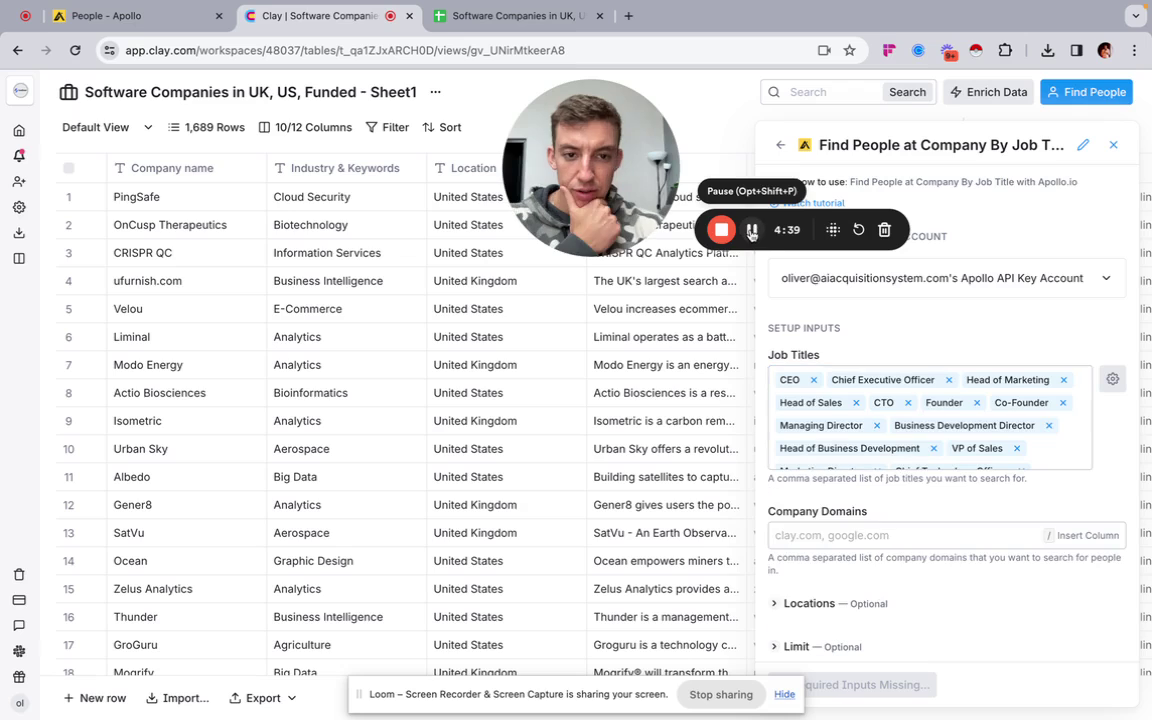
Start filling the company domains field, checking the company list in Google Sheets.
scroll(907, 387, "down", 1)
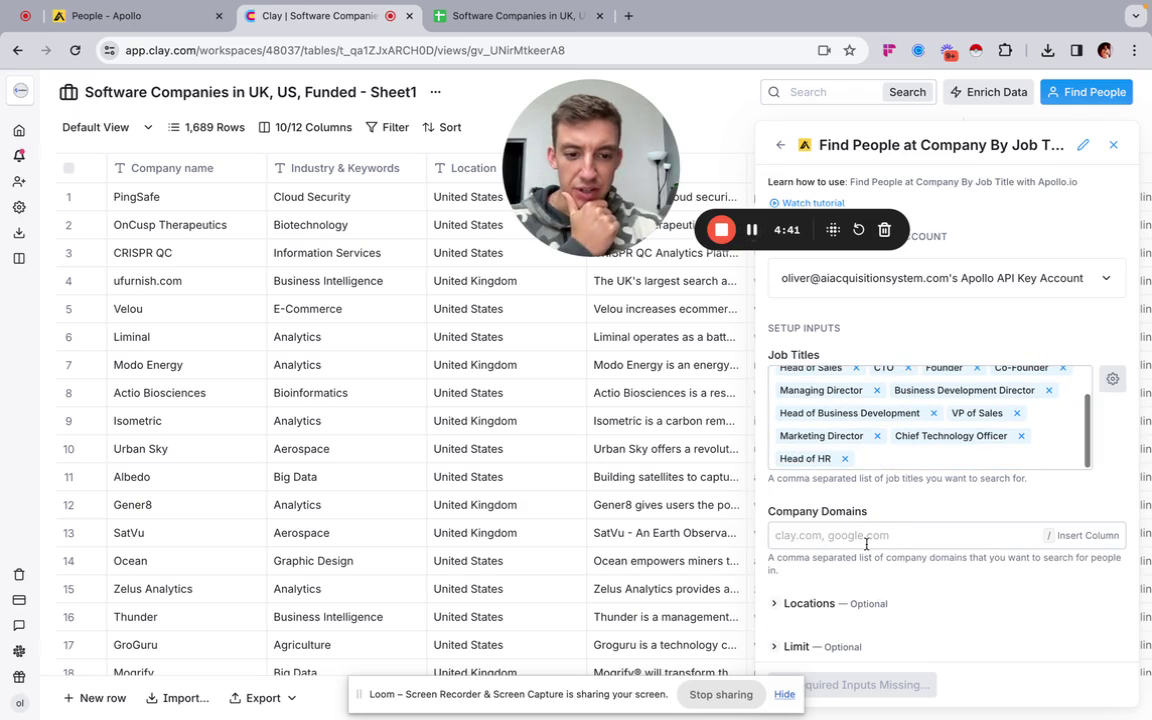
left_click(800, 535)
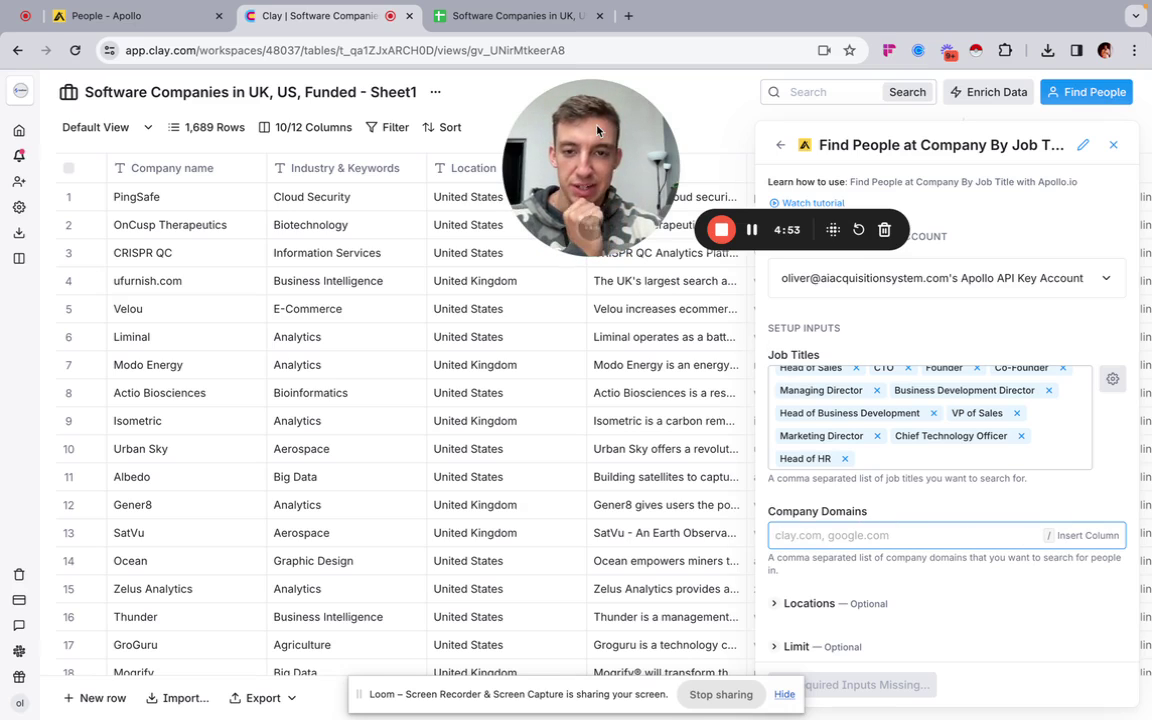
left_click(507, 16)
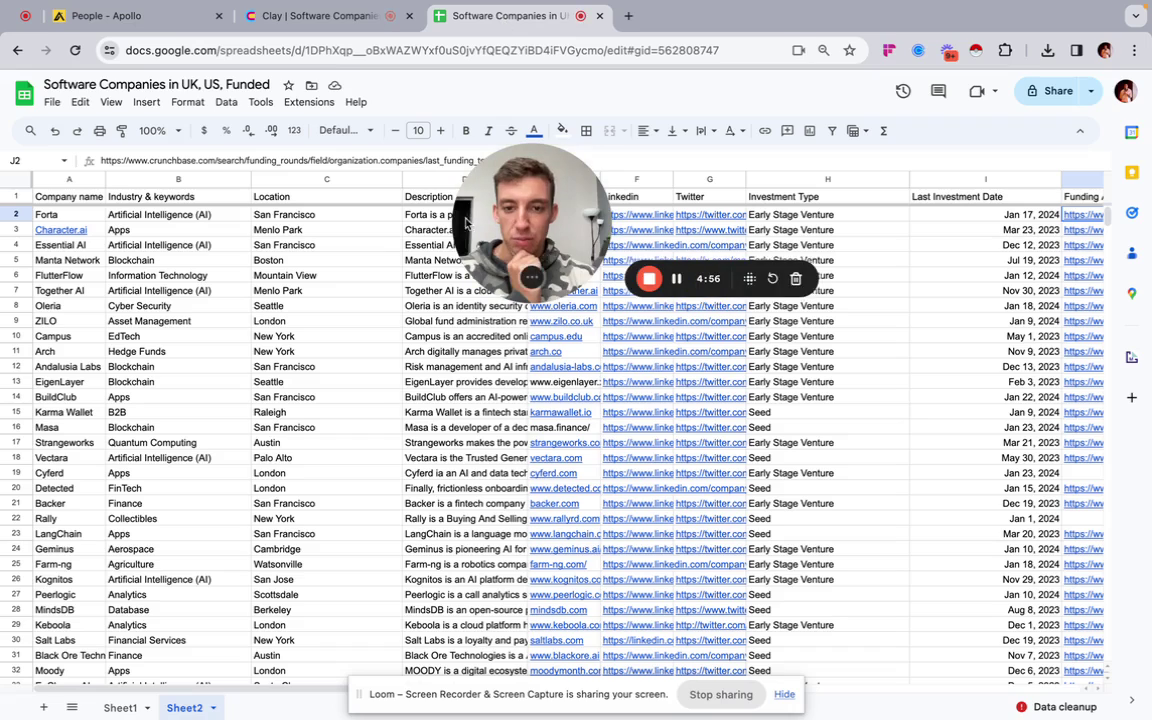
left_click(323, 18)
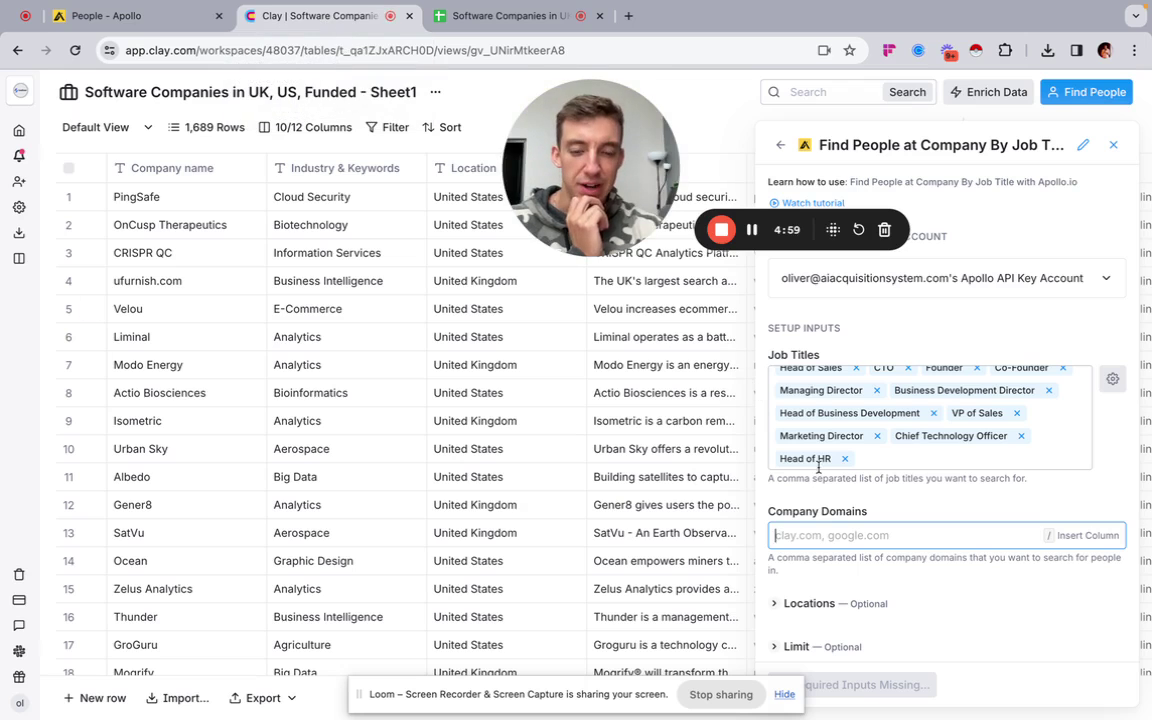
Discard the Apollo enrichment setup without saving and close the enrichment list.
left_click(779, 145)
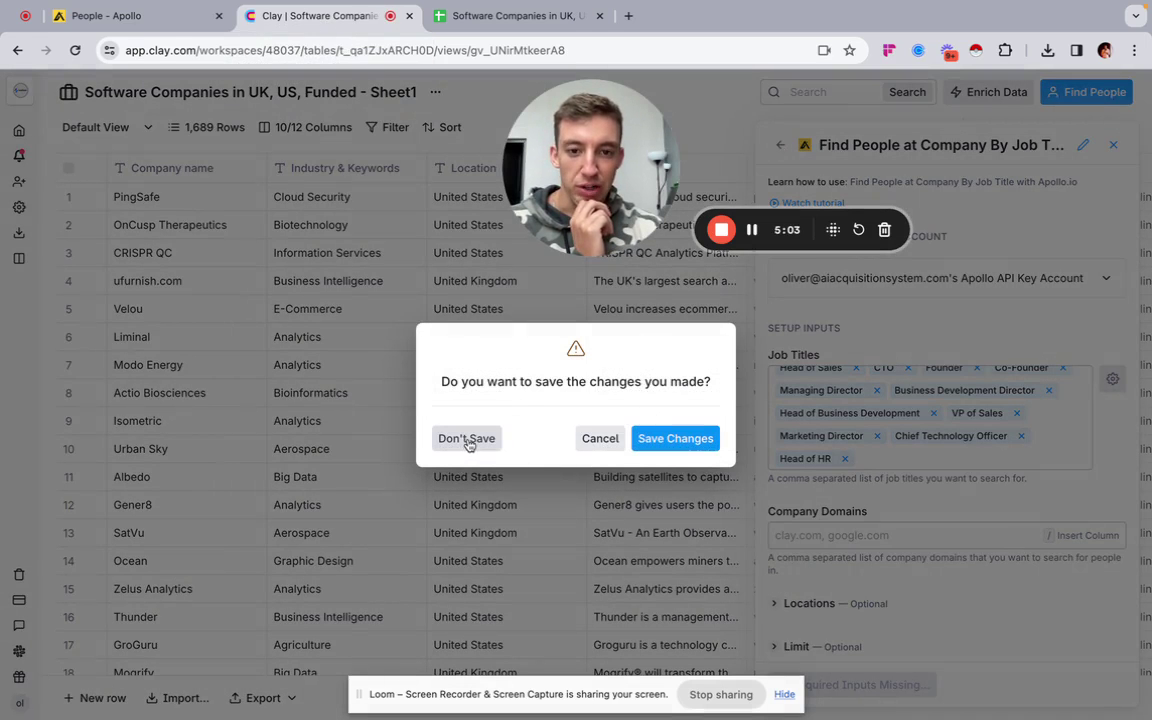
left_click(465, 440)
left_click(956, 155)
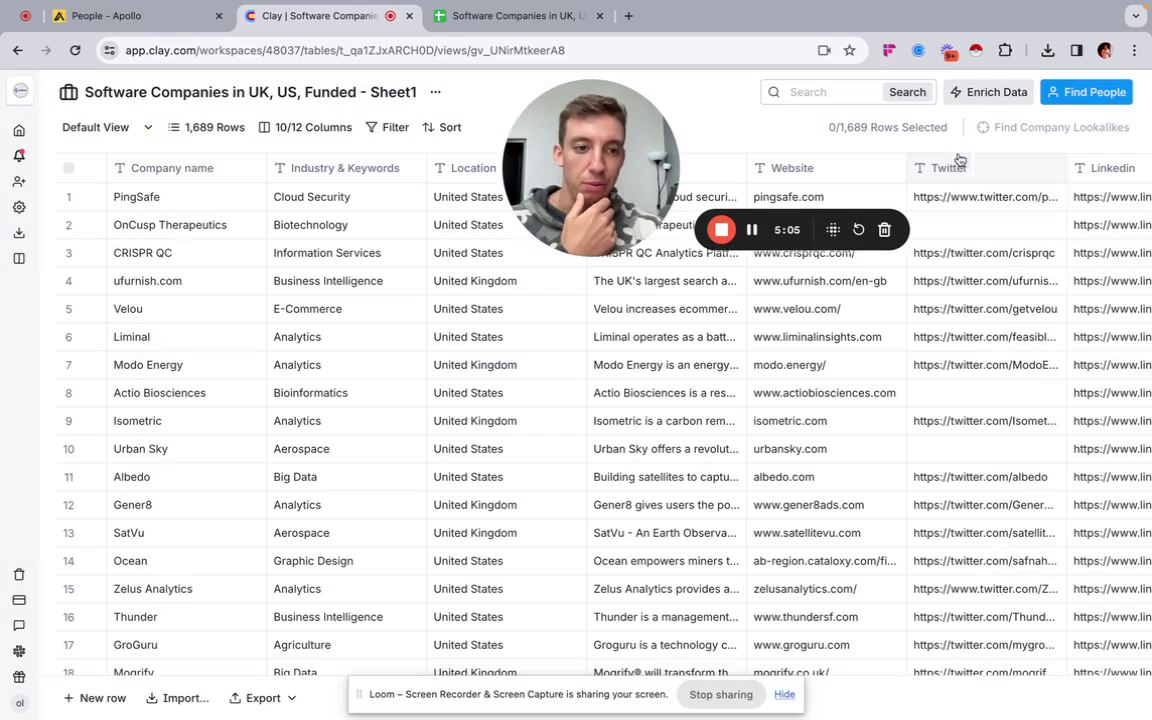
Run Find People for the 1,636 companies, review Job Title filters, and generate a preview.
left_click(1085, 92)
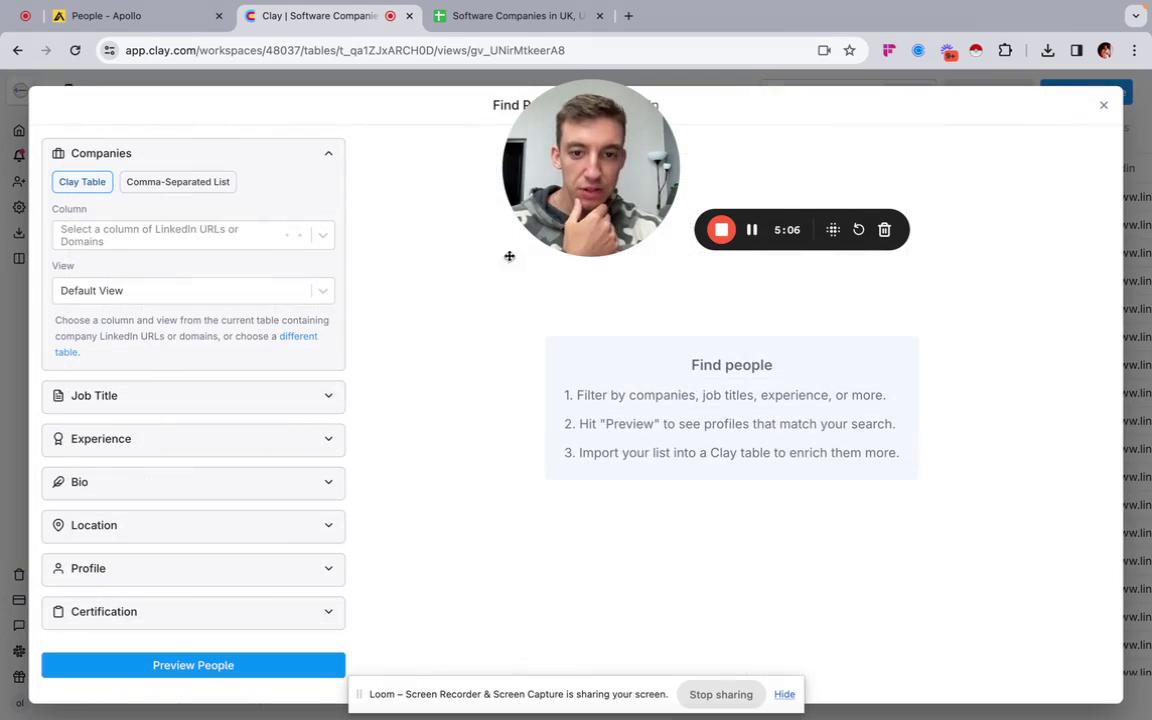
left_click(116, 400)
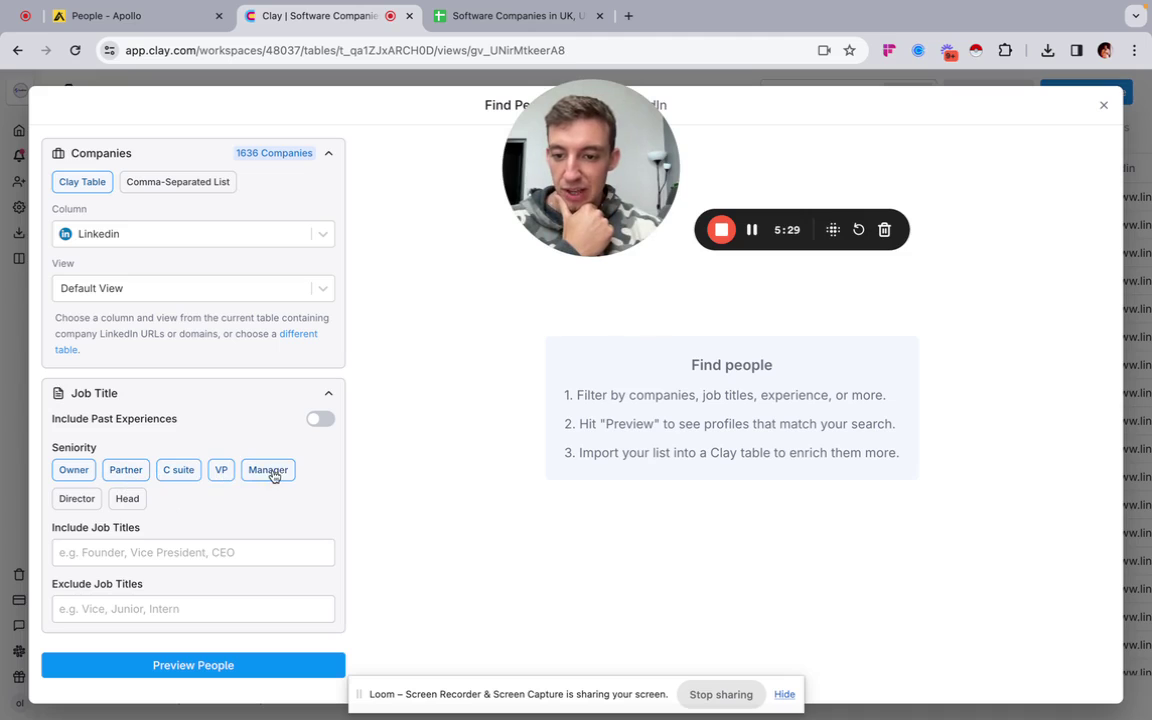
scroll(248, 506, "down", 5)
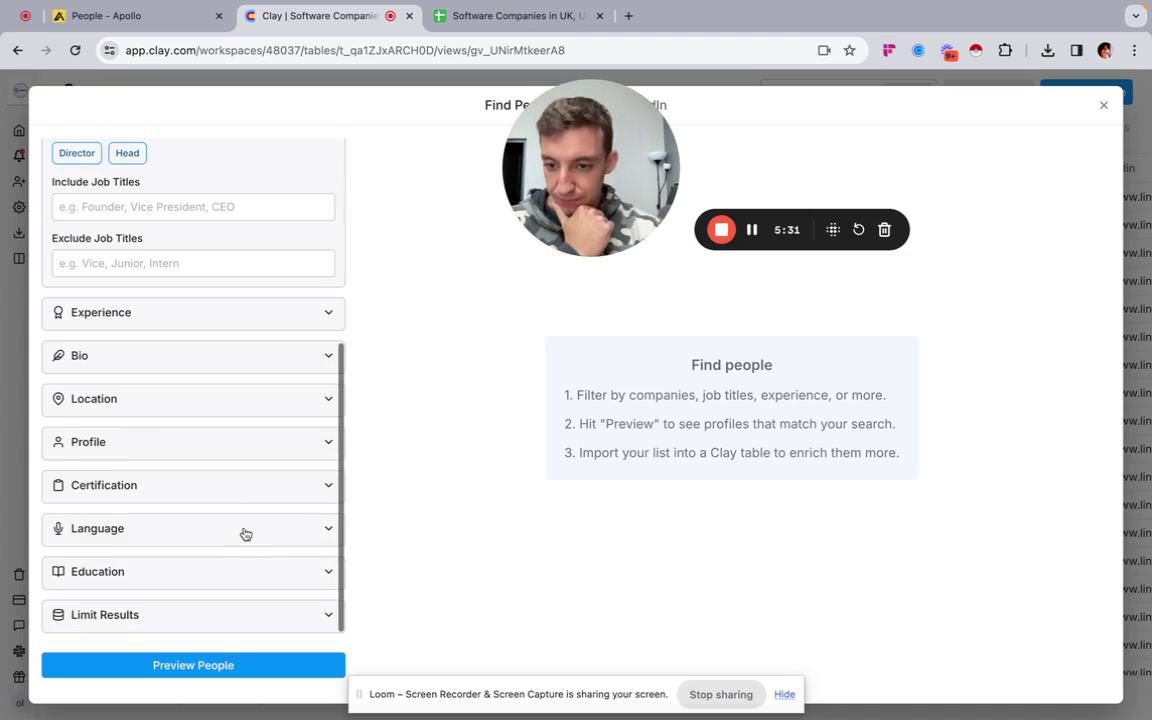
scroll(192, 407, "up", 5)
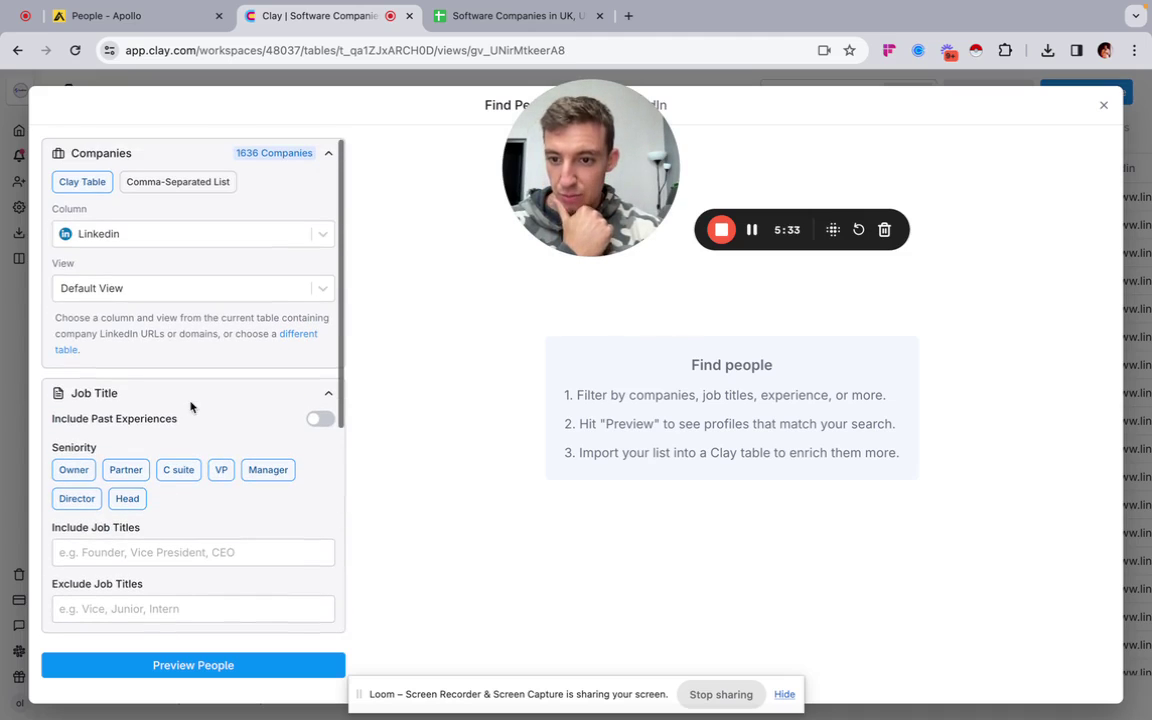
left_click(194, 666)
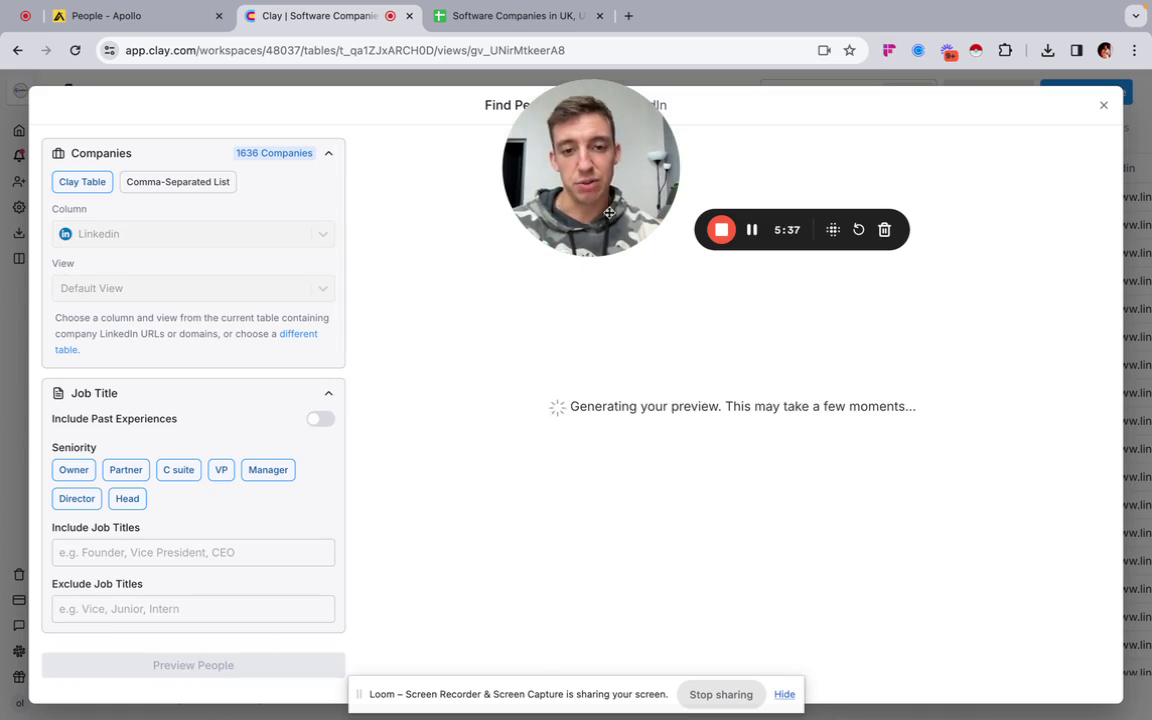
Scroll through the preview showing 50 of 2,500 importable people.
left_click_drag(582, 163, 827, 163)
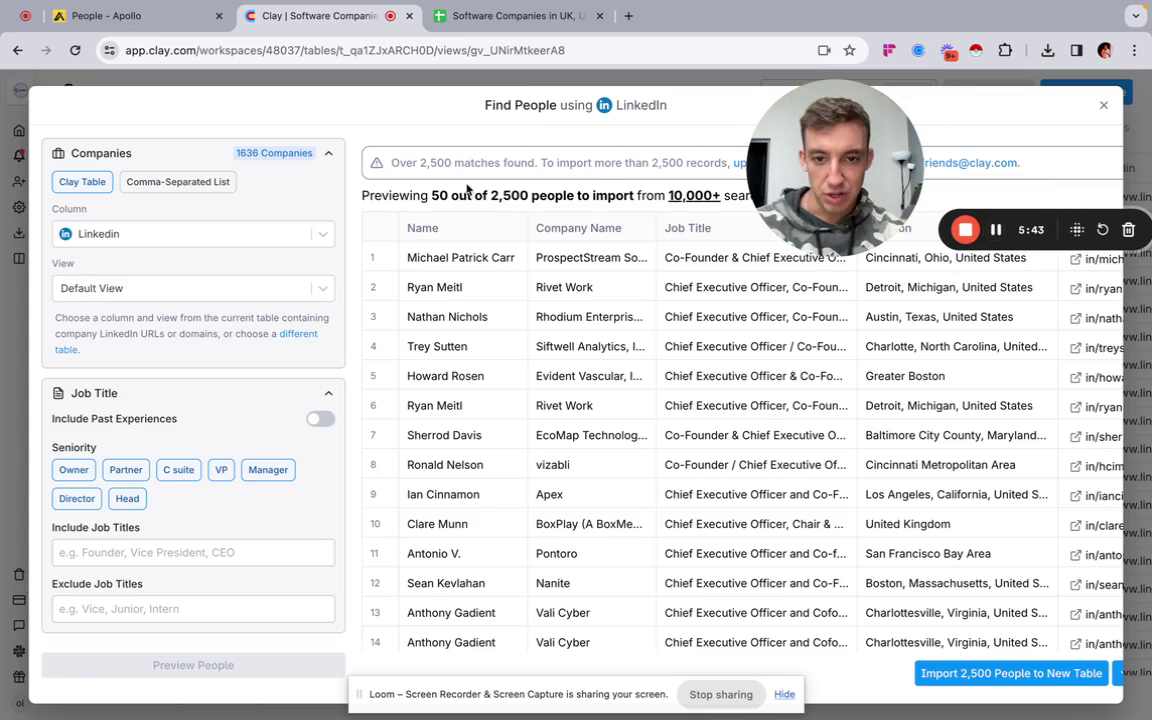
scroll(663, 470, "right", 2)
scroll(676, 496, "down", 5)
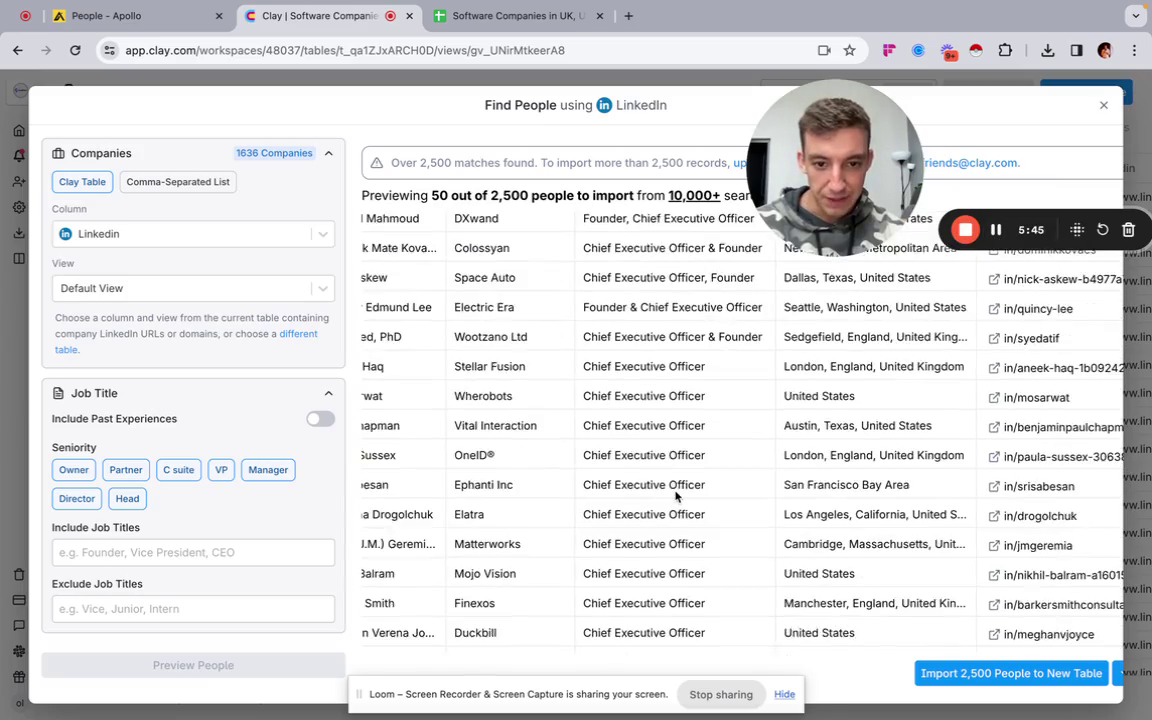
scroll(676, 496, "down", 5)
scroll(676, 490, "up", 10)
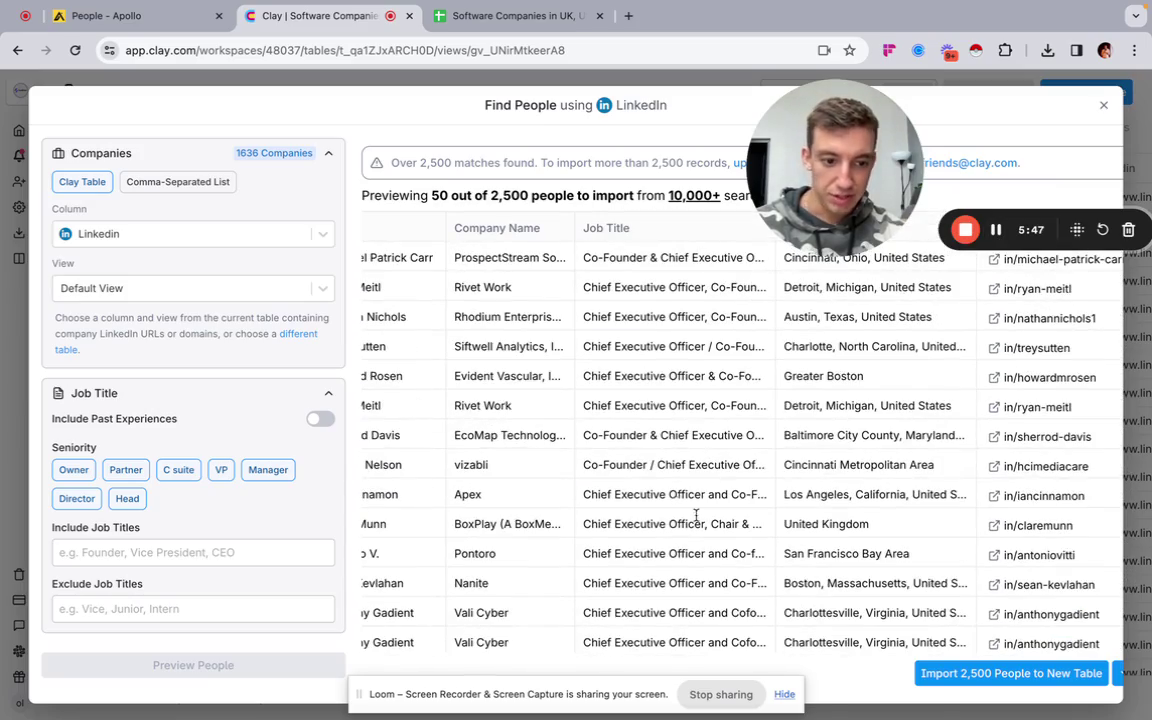
Import the 2,500 people into a new table with basic profile data and close the Inputs panel.
left_click(990, 673)
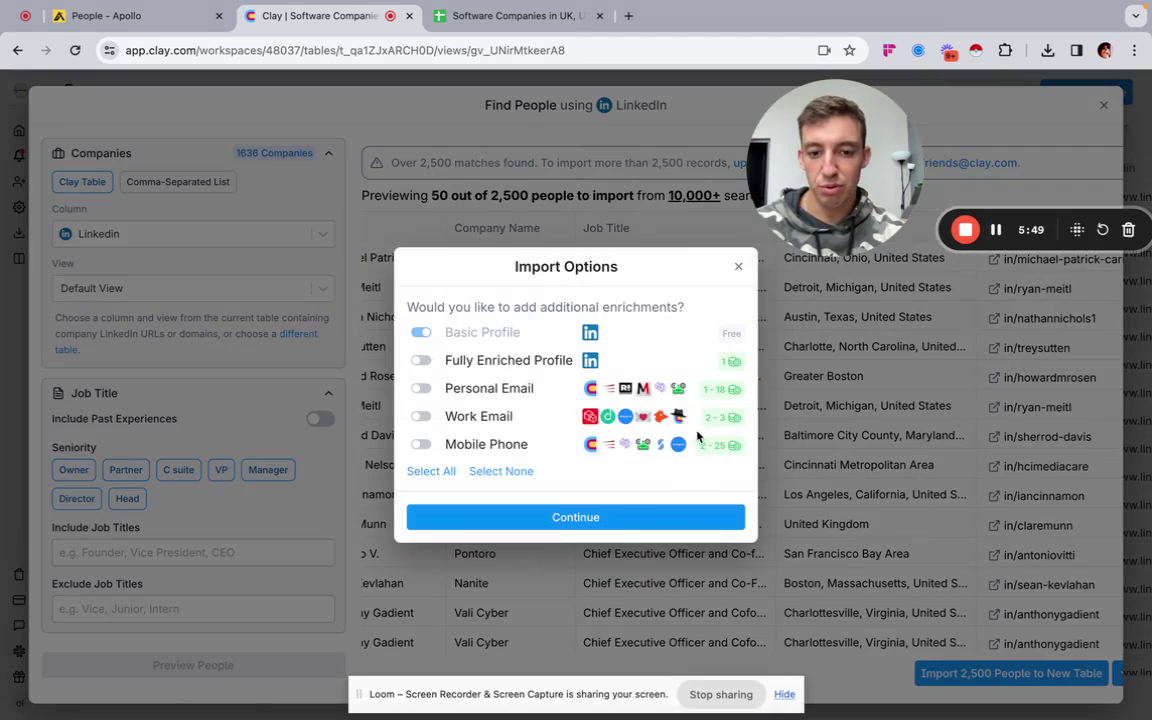
left_click(562, 517)
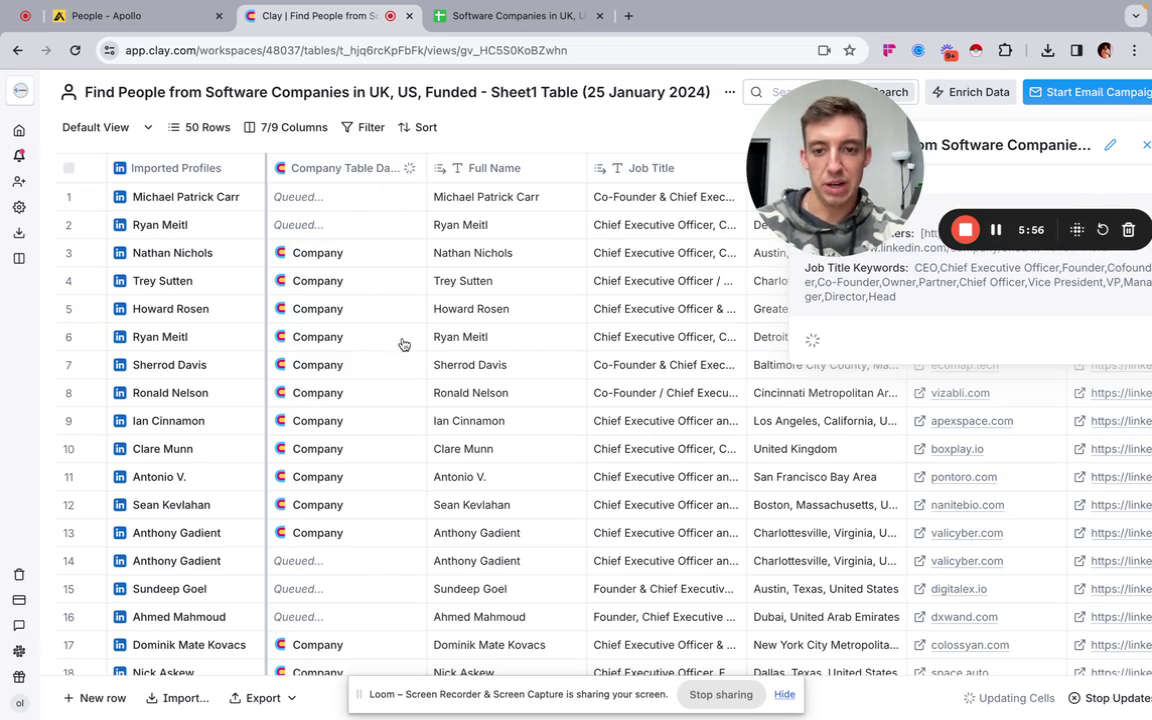
scroll(403, 344, "right", 4)
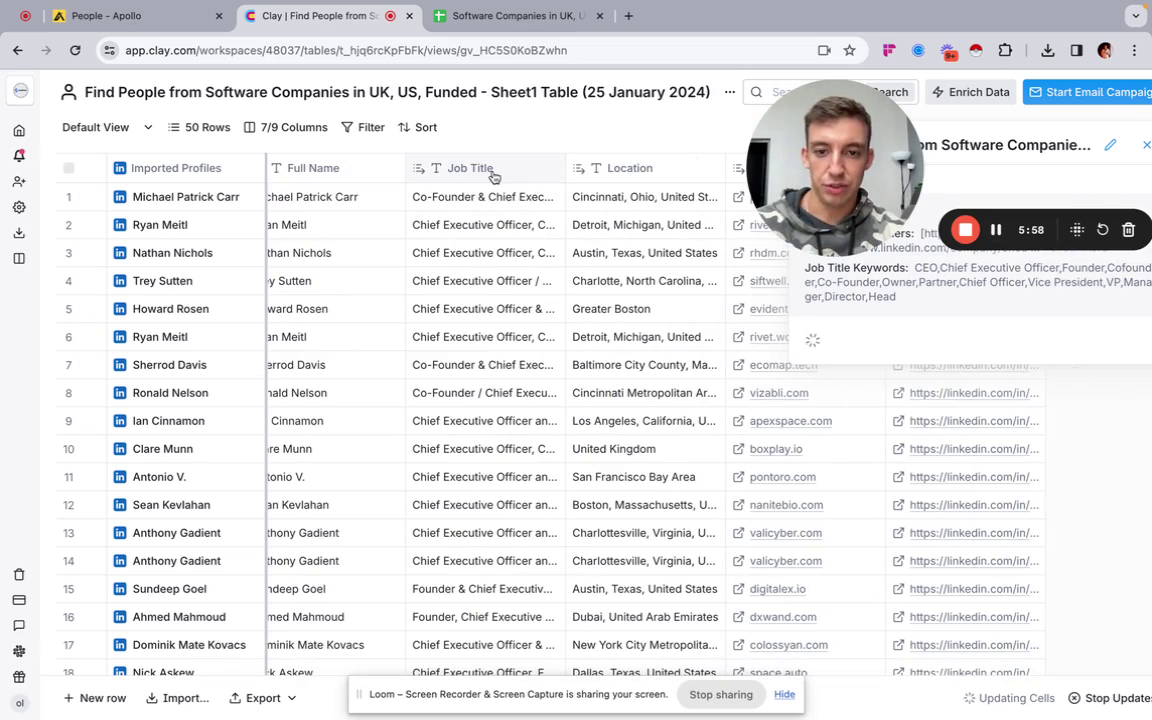
scroll(600, 167, "right", 2)
left_click_drag(815, 140, 760, 322)
left_click(1112, 146)
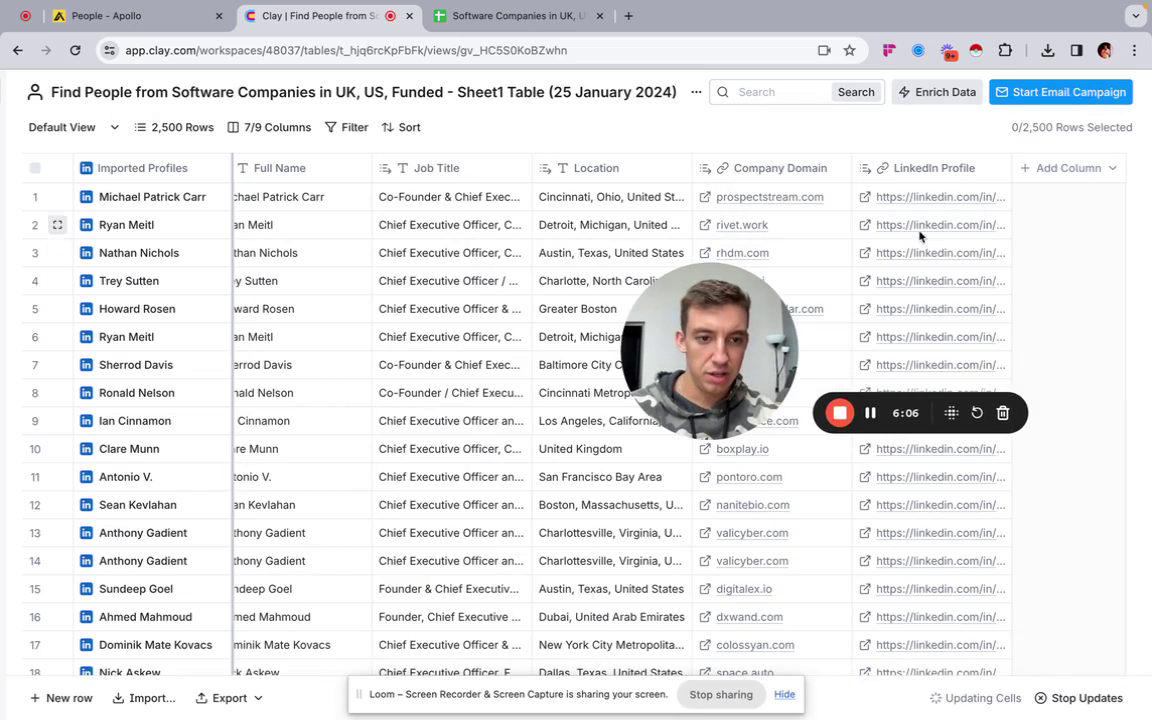
left_click(864, 198)
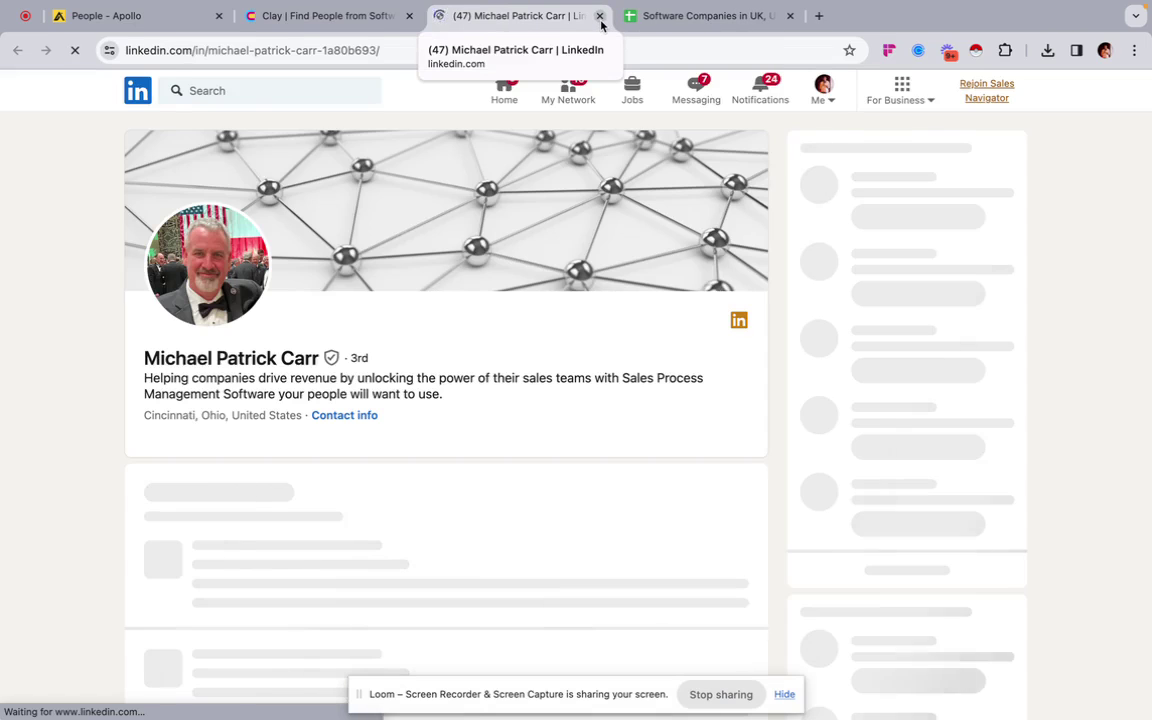
left_click(600, 17)
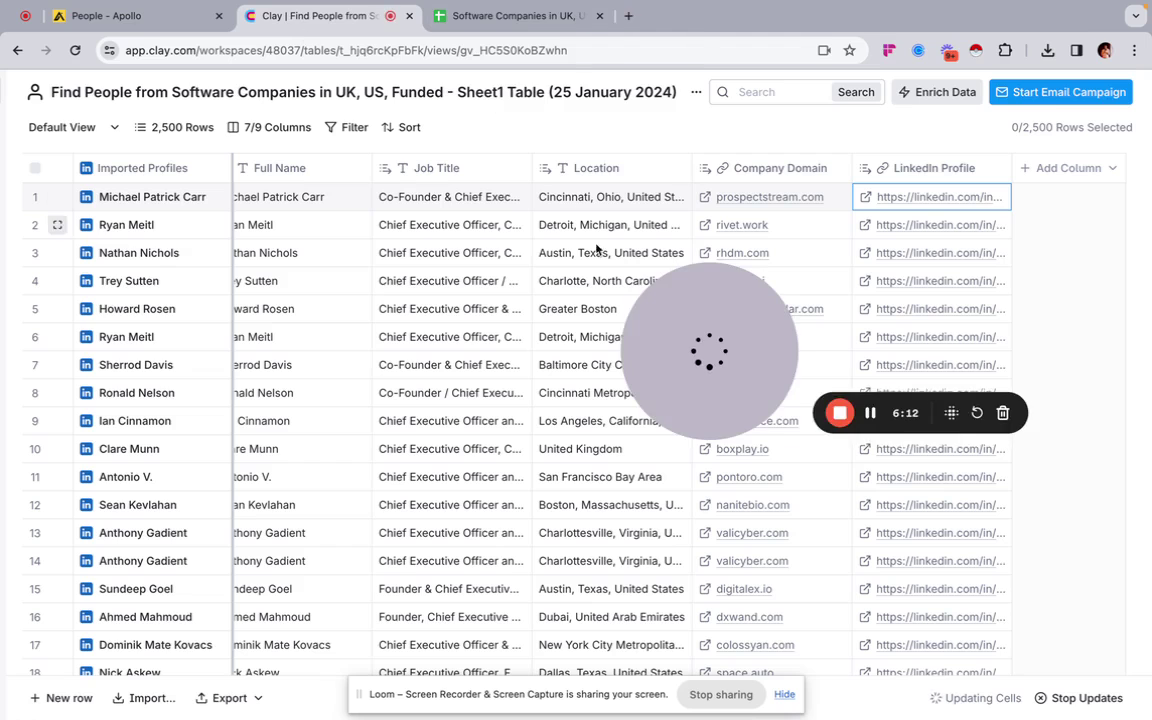
scroll(560, 330, "left", 3)
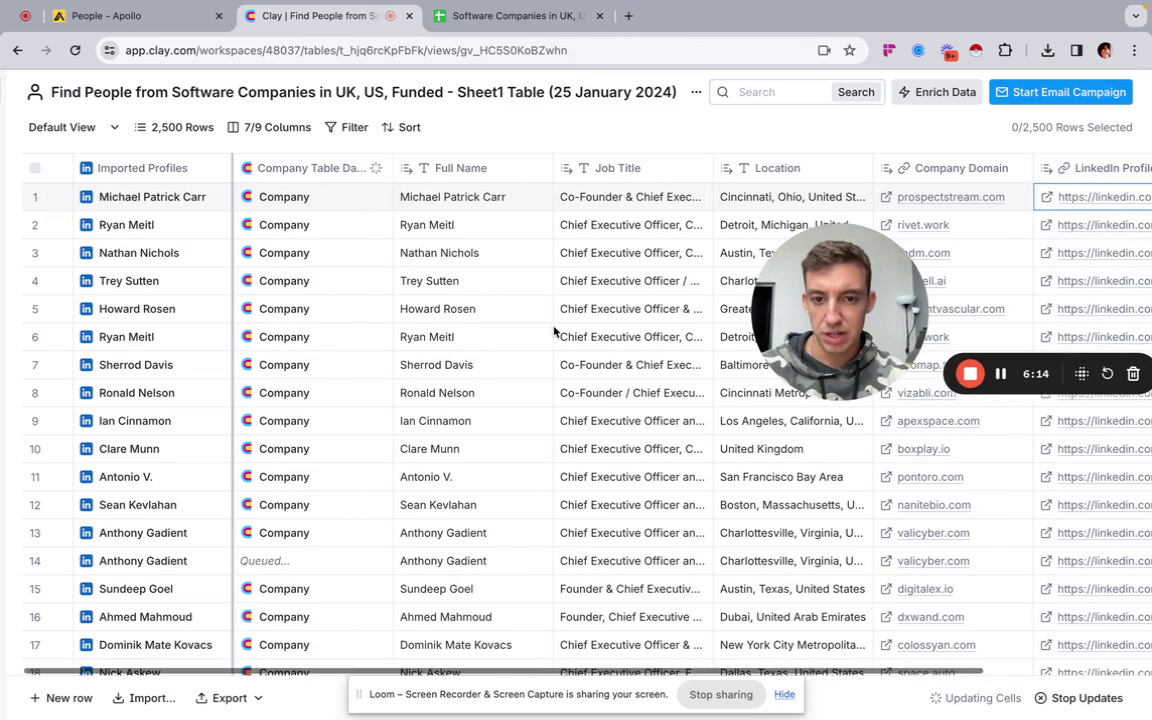
From the first row's company Cell Details, add a Company Linkedin column.
left_click(291, 202)
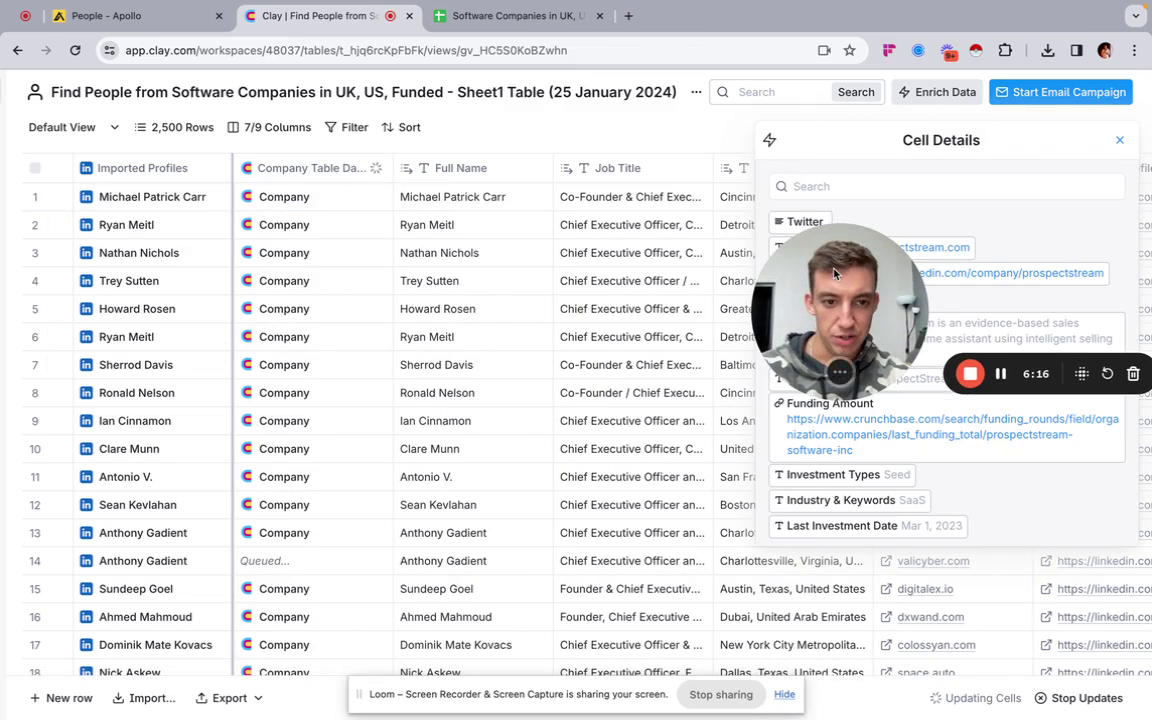
left_click_drag(823, 305, 405, 386)
mouse_move(1070, 274)
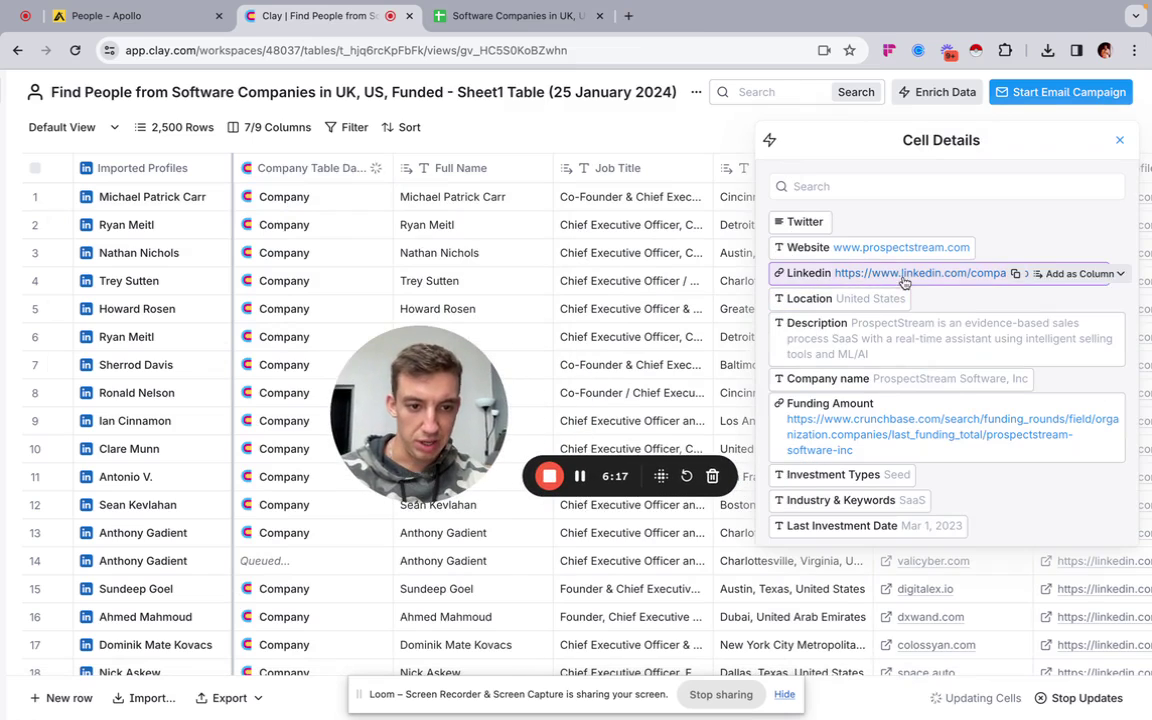
left_click(1075, 274)
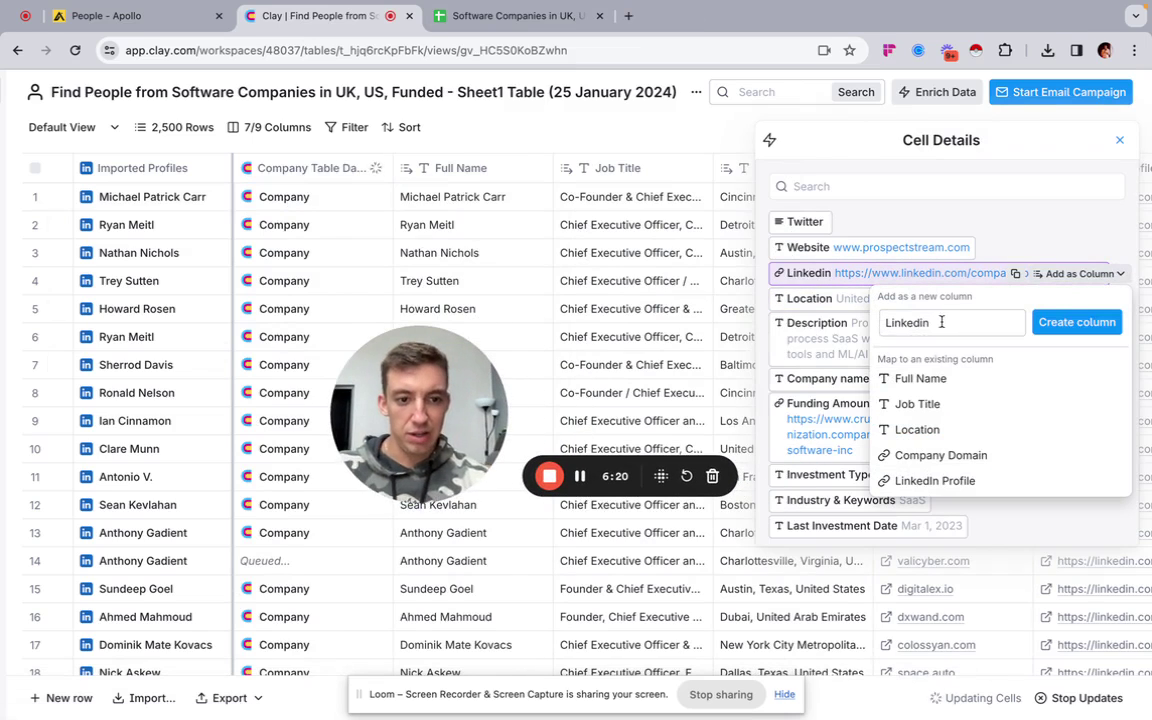
left_click(884, 324)
type("Comp")
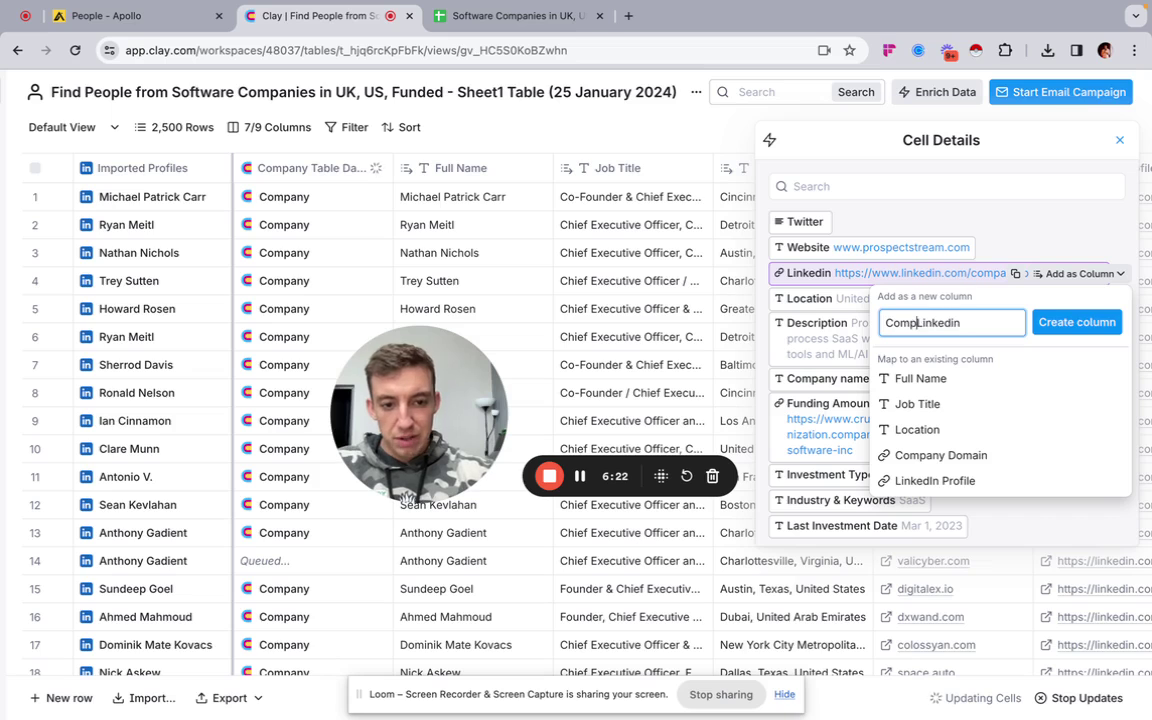
type("any")
key("Return")
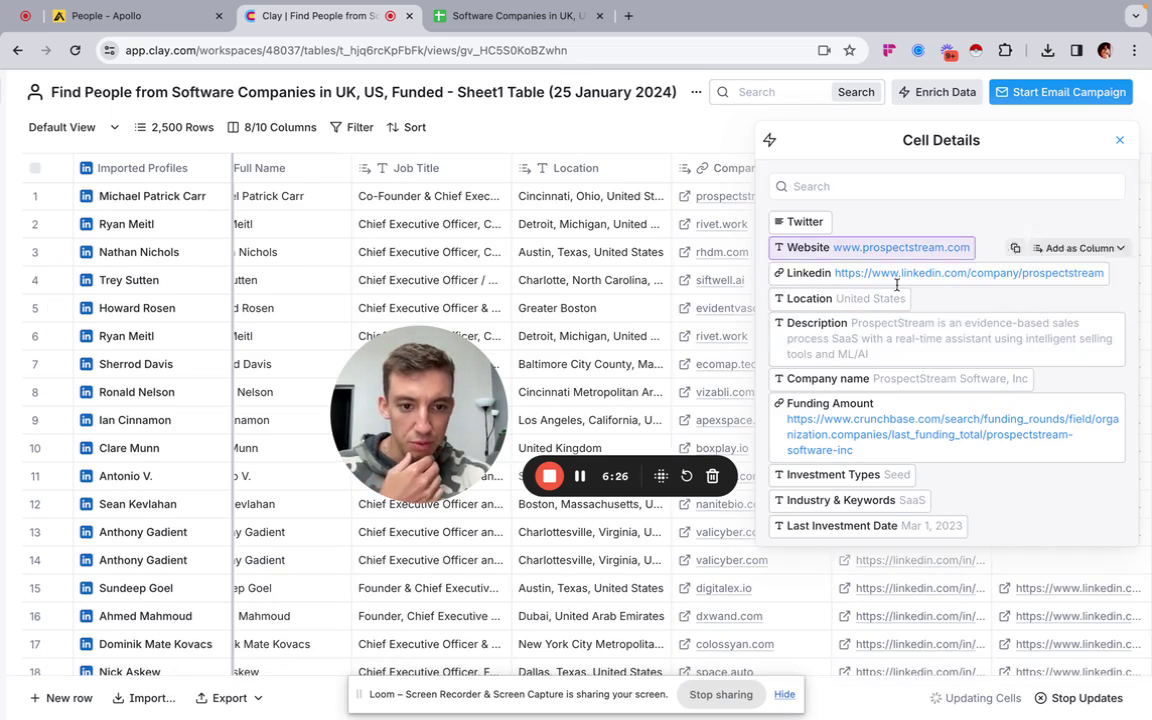
Add Description, Funding Amount Link and Investment Types columns from the company data.
left_click(1058, 324)
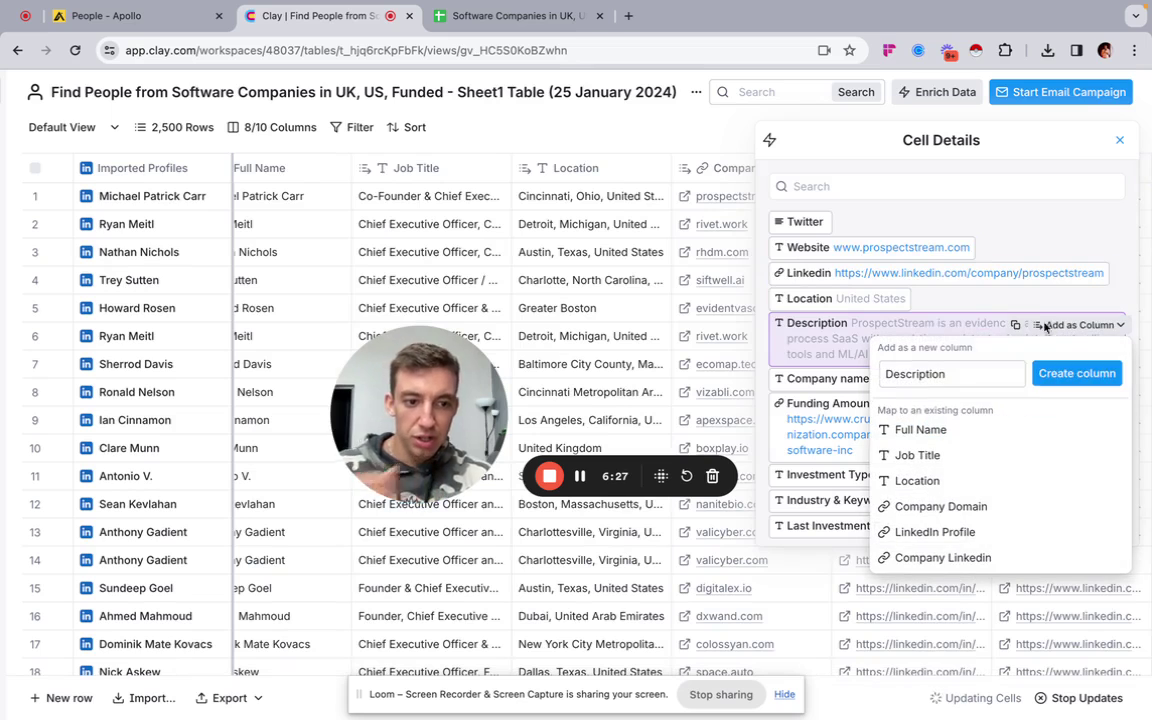
left_click(1062, 376)
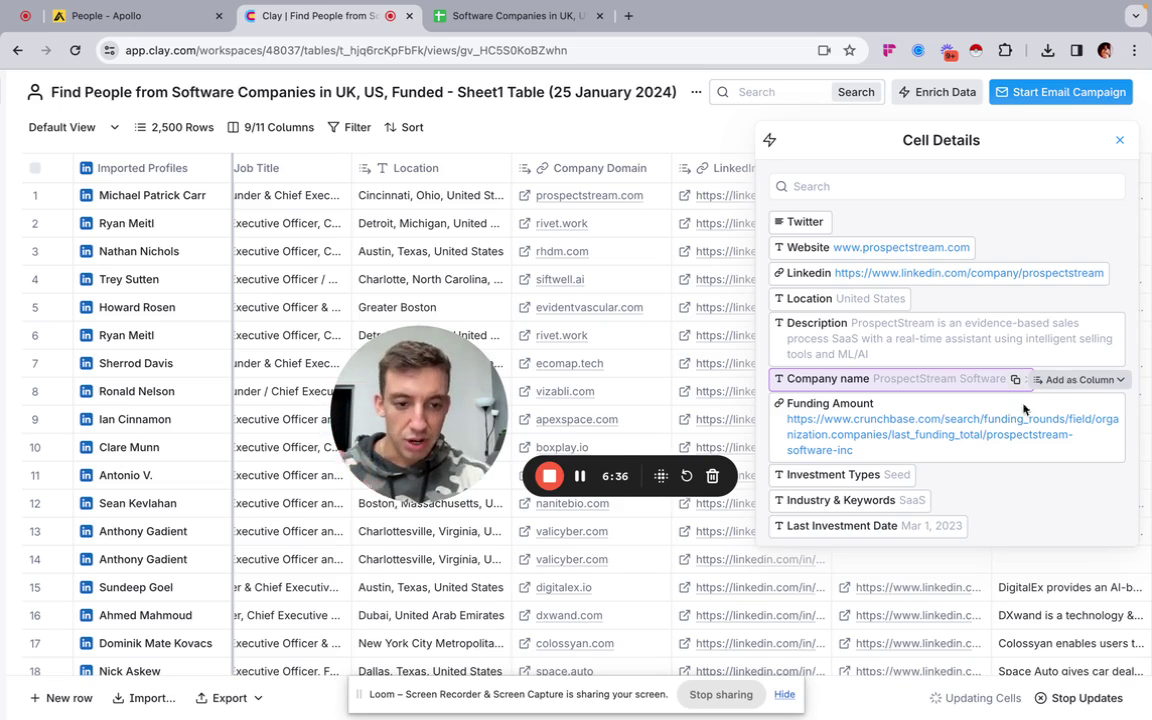
left_click(1084, 405)
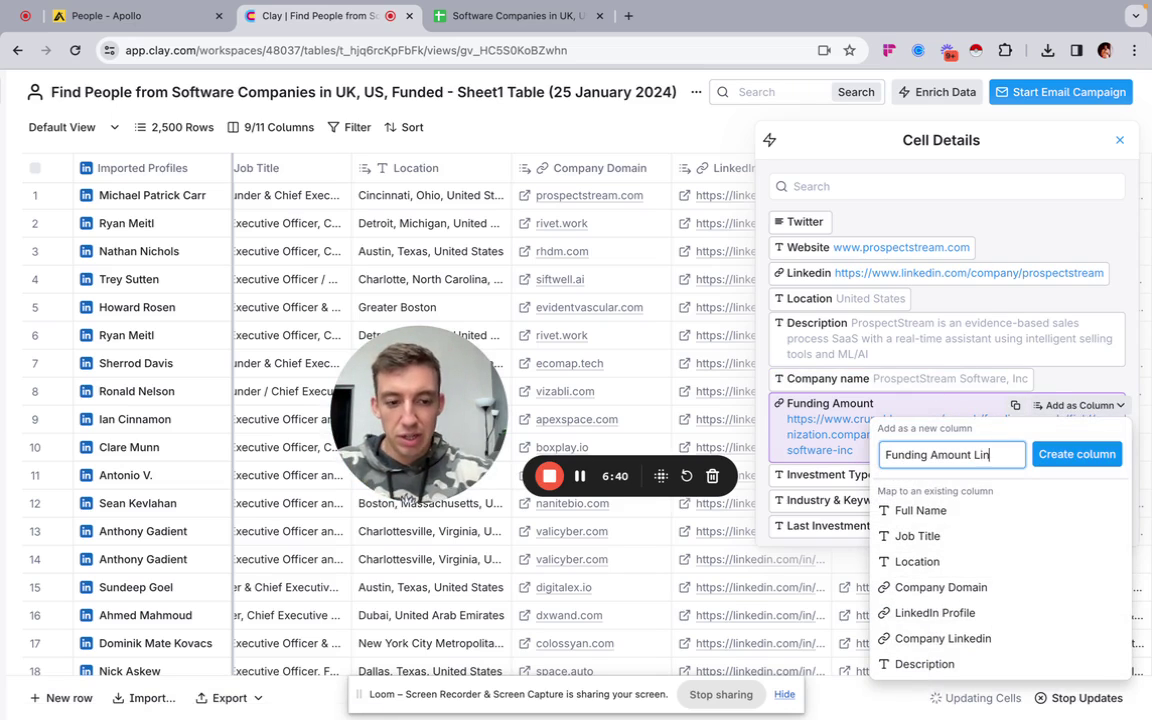
left_click(1061, 463)
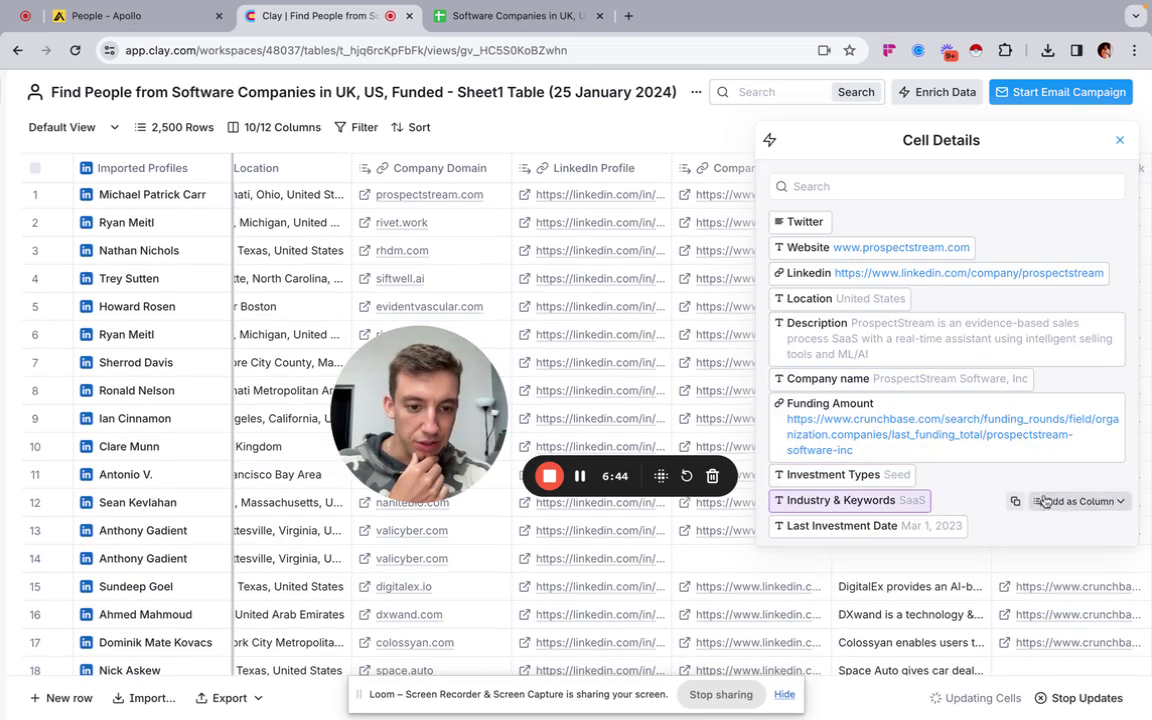
left_click(1079, 476)
left_click(1077, 226)
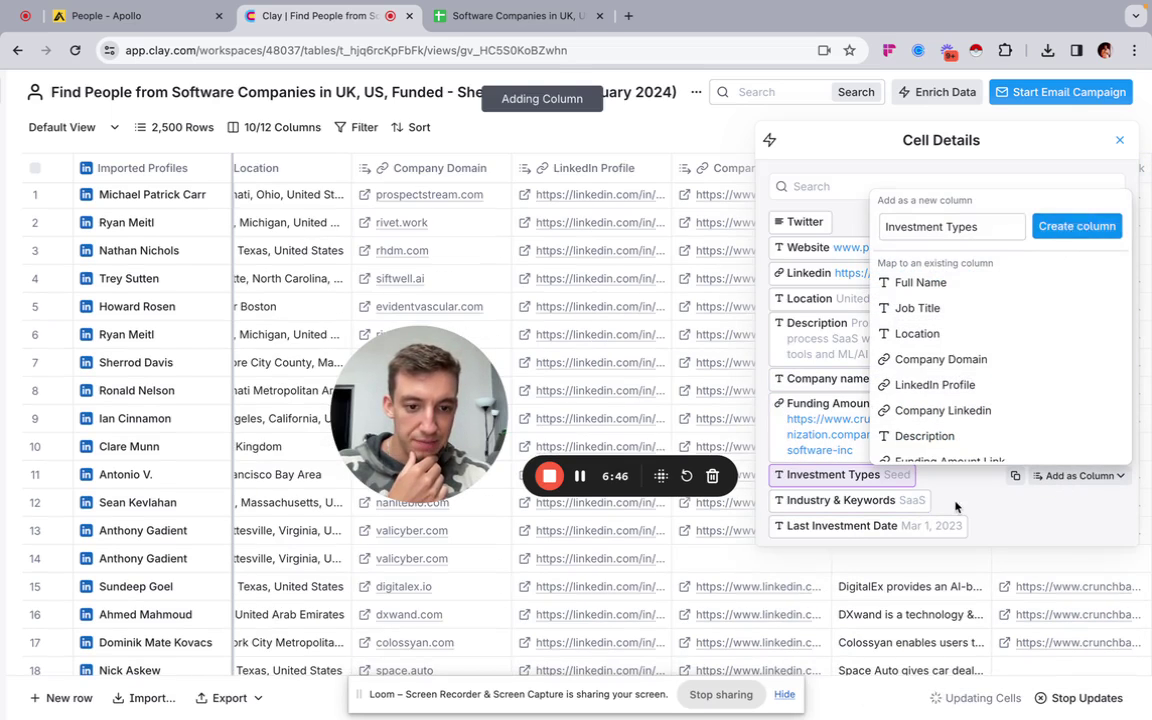
Add Industry & Keywords and Last Investment Date columns.
mouse_move(1036, 498)
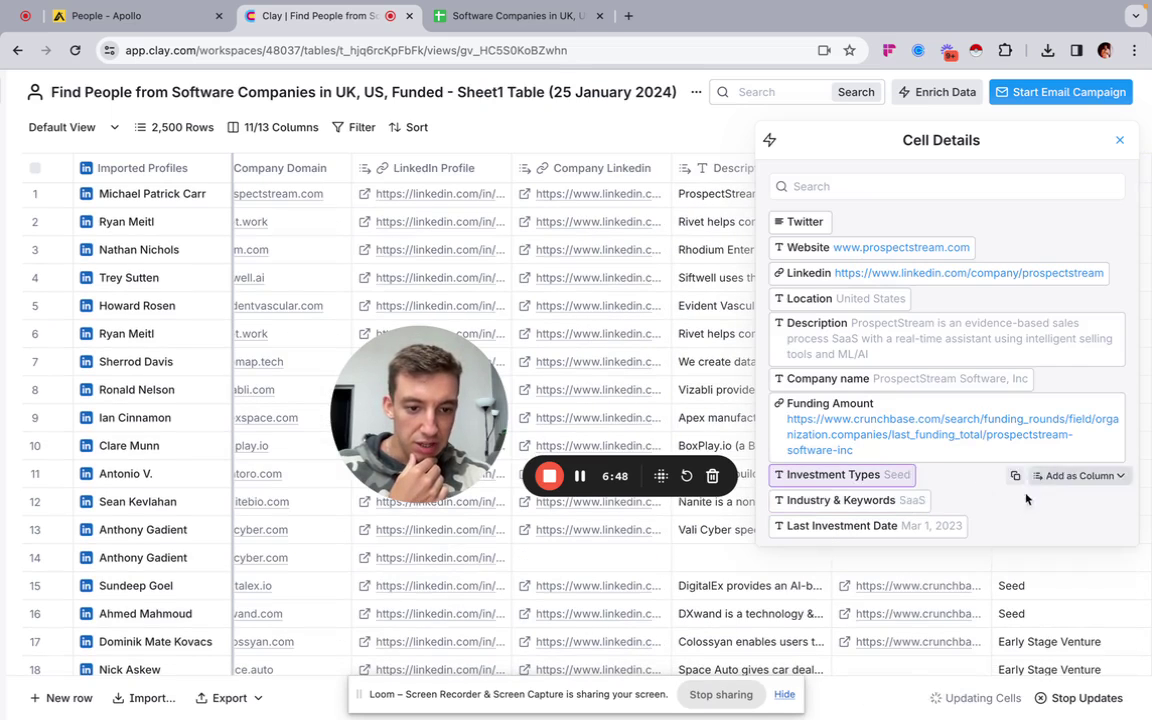
left_click(1074, 502)
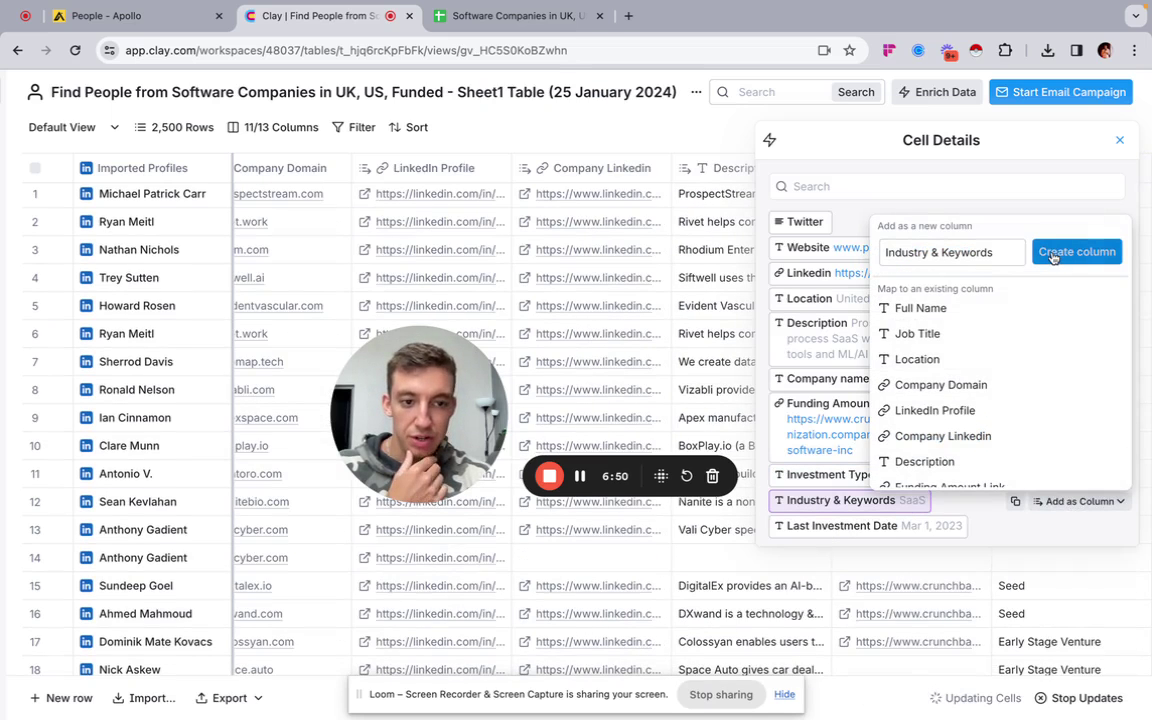
left_click(1052, 256)
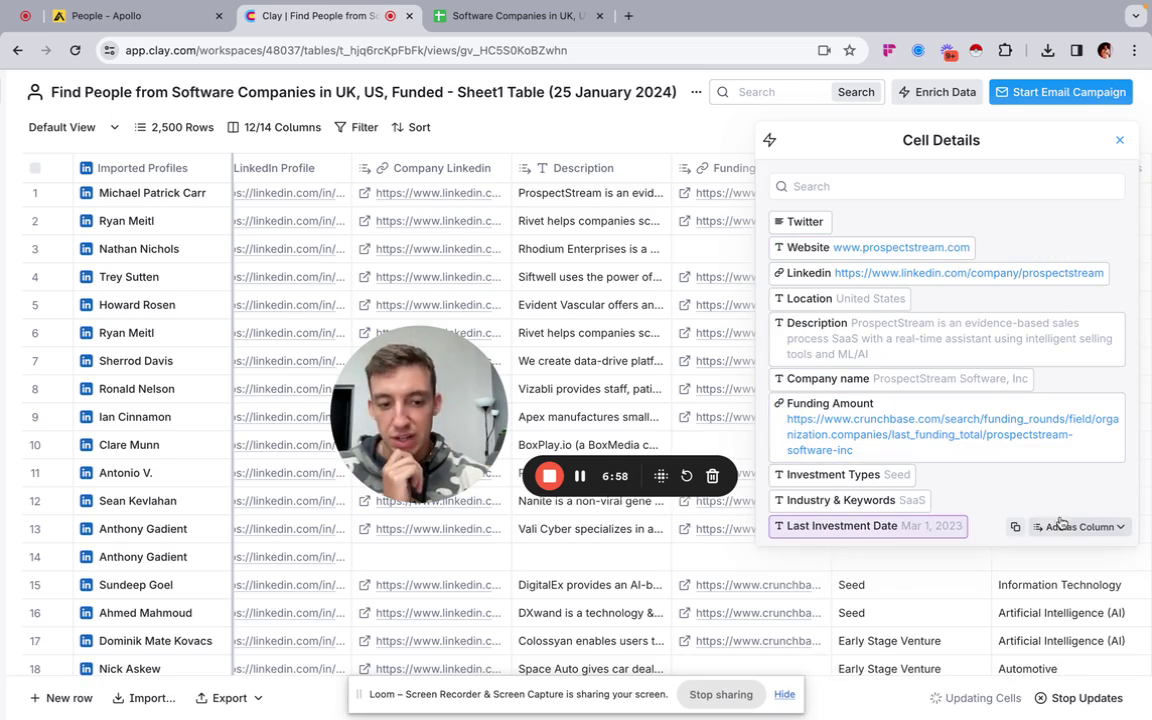
left_click(1076, 528)
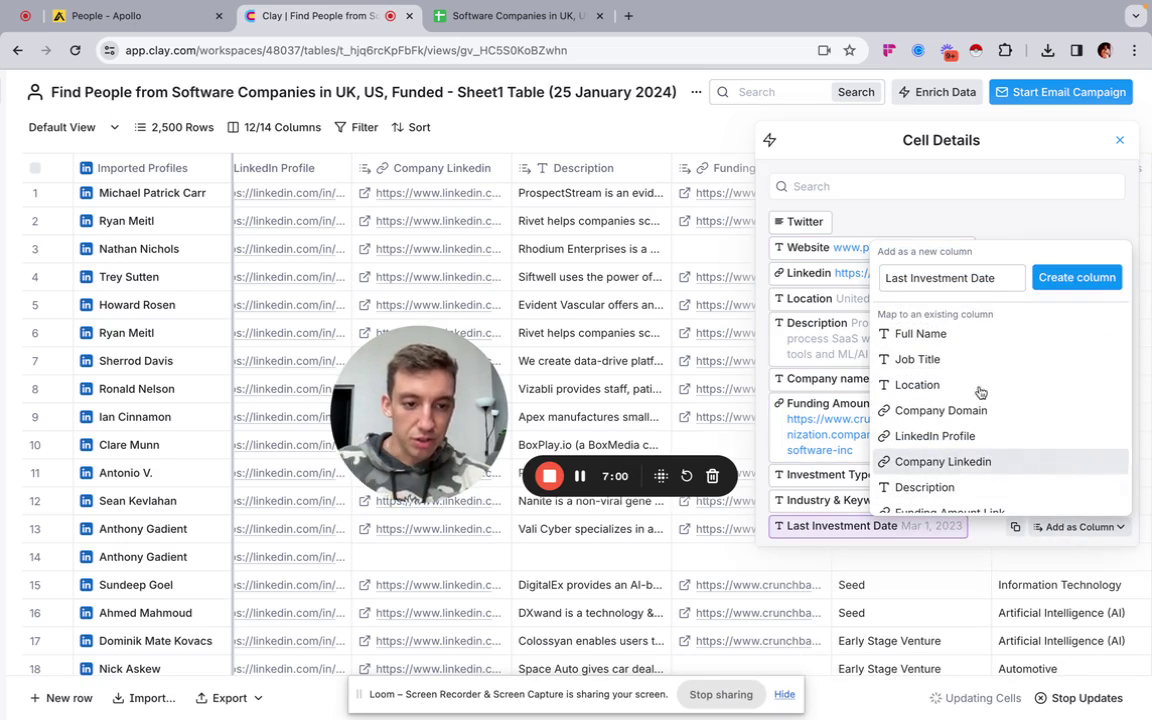
left_click(1054, 280)
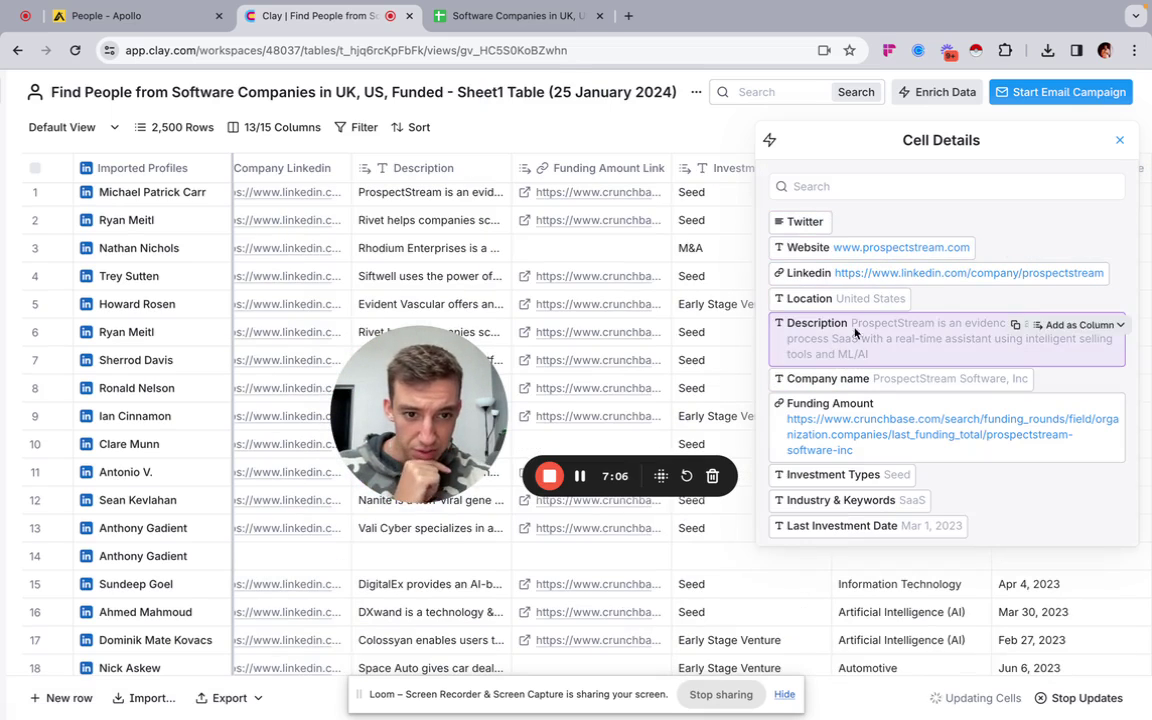
Close the company details panel and browse the table and the column-type options.
left_click(1123, 137)
scroll(706, 335, "left", 10)
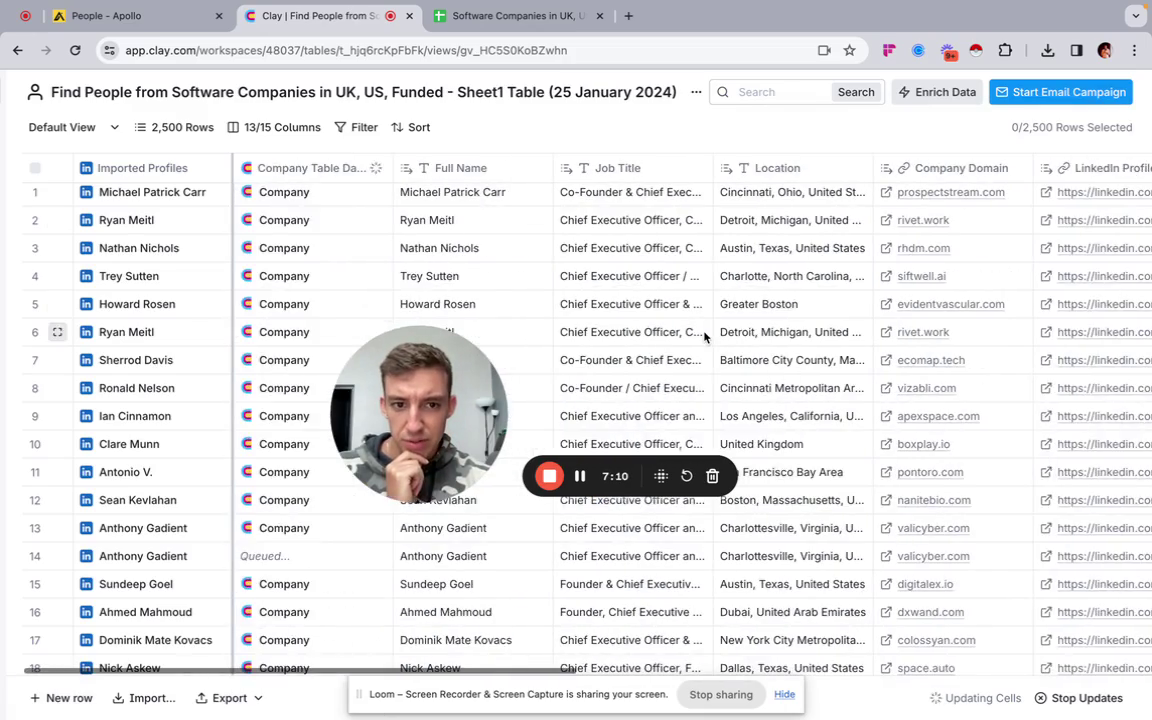
scroll(705, 337, "right", 1)
scroll(725, 337, "down", 3)
scroll(725, 367, "right", 7)
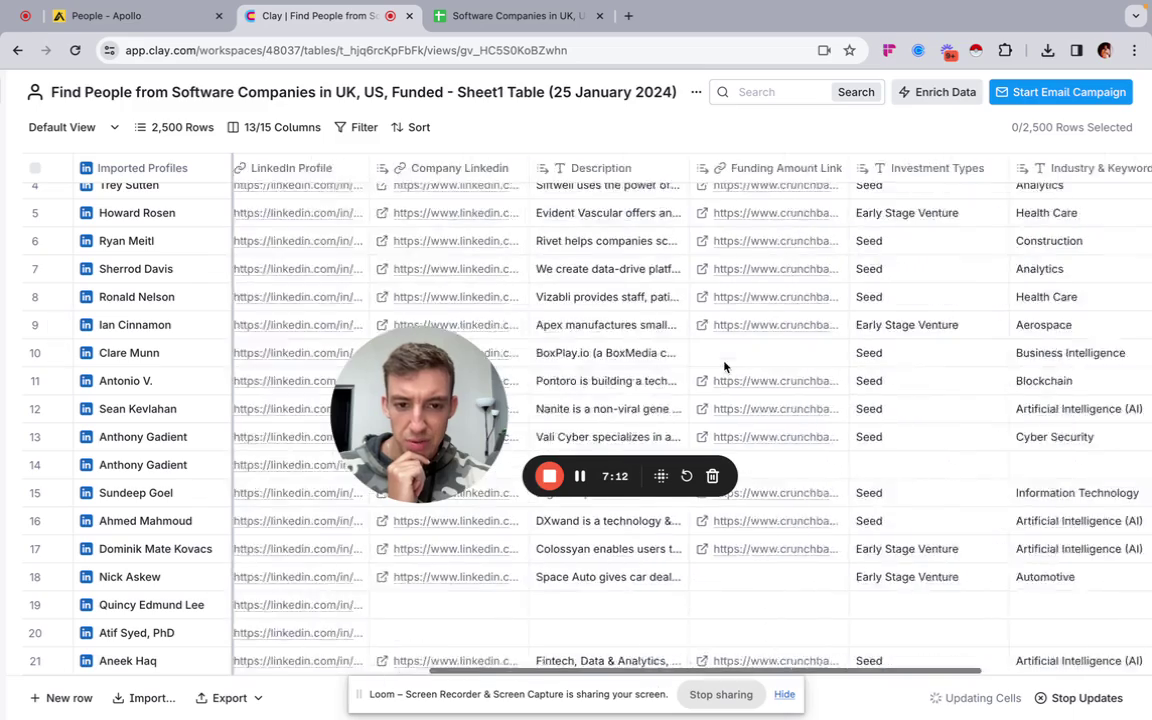
scroll(725, 367, "right", 4)
left_click(1005, 170)
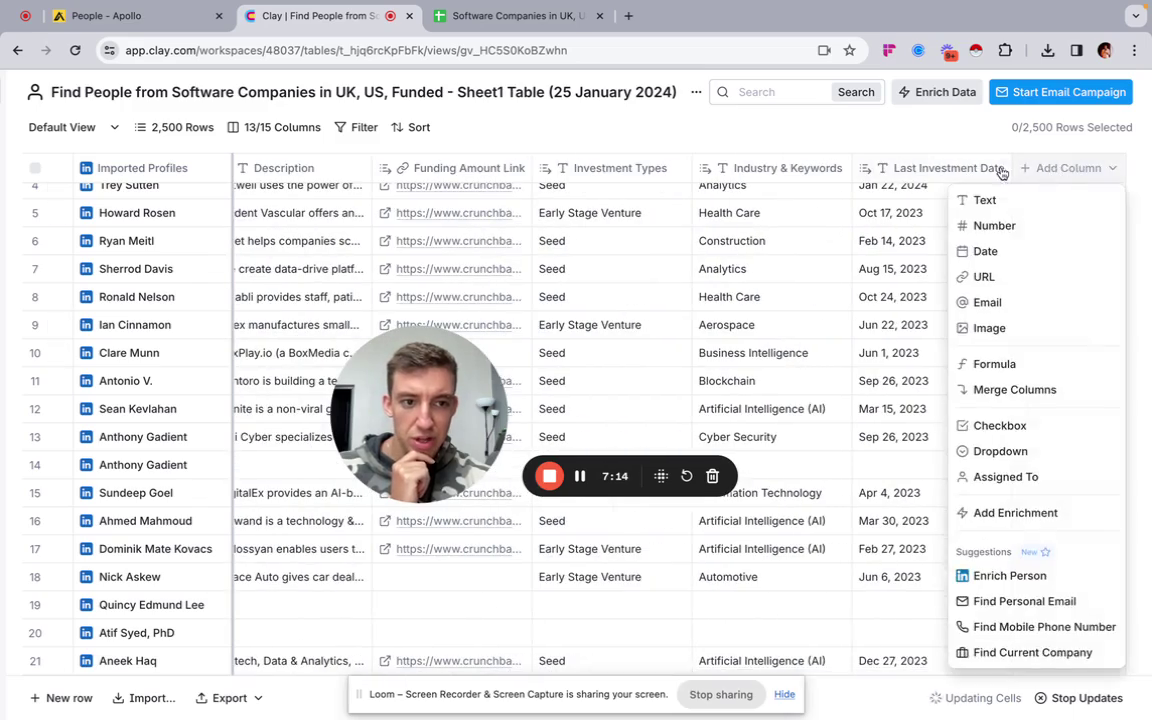
key("Escape")
scroll(746, 229, "left", 11)
Add the Location from row 4's company data as a new Company Location column.
left_click(318, 190)
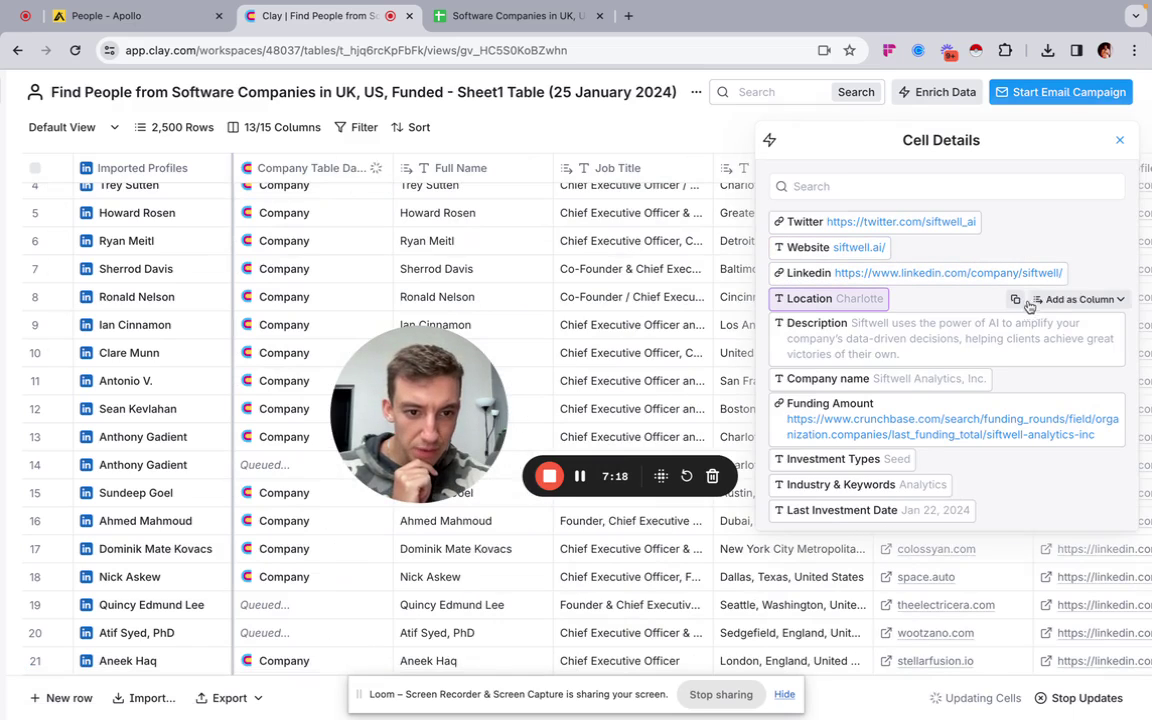
left_click(1096, 302)
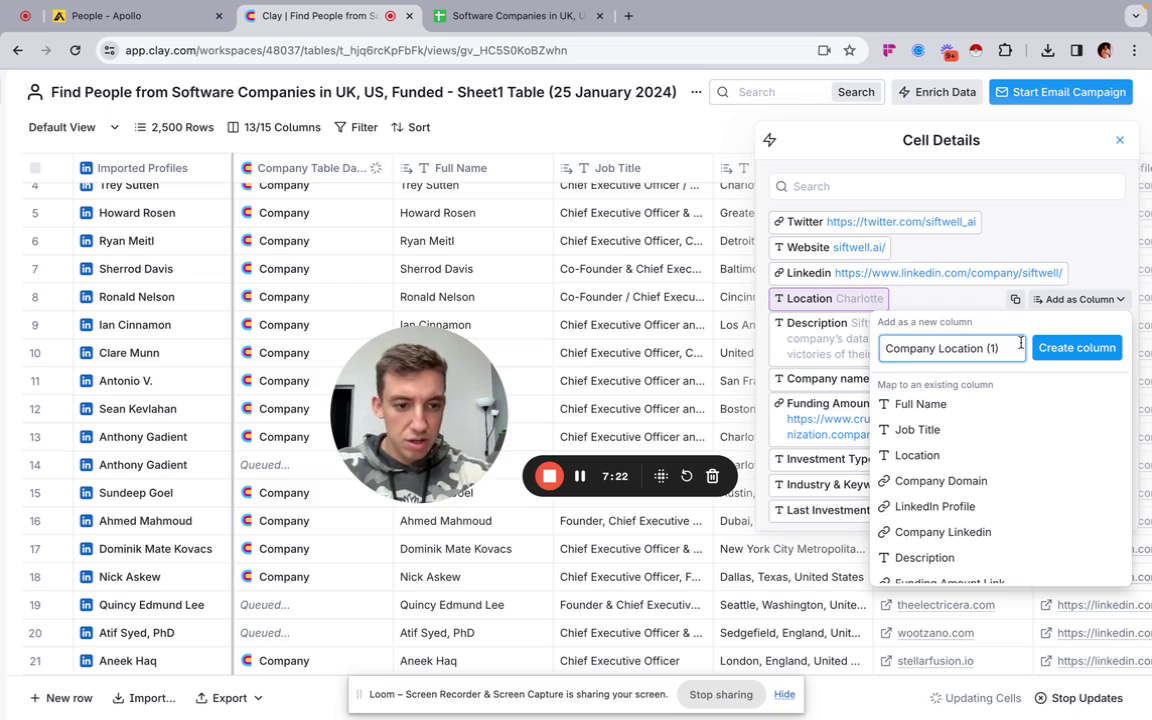
left_click(1068, 346)
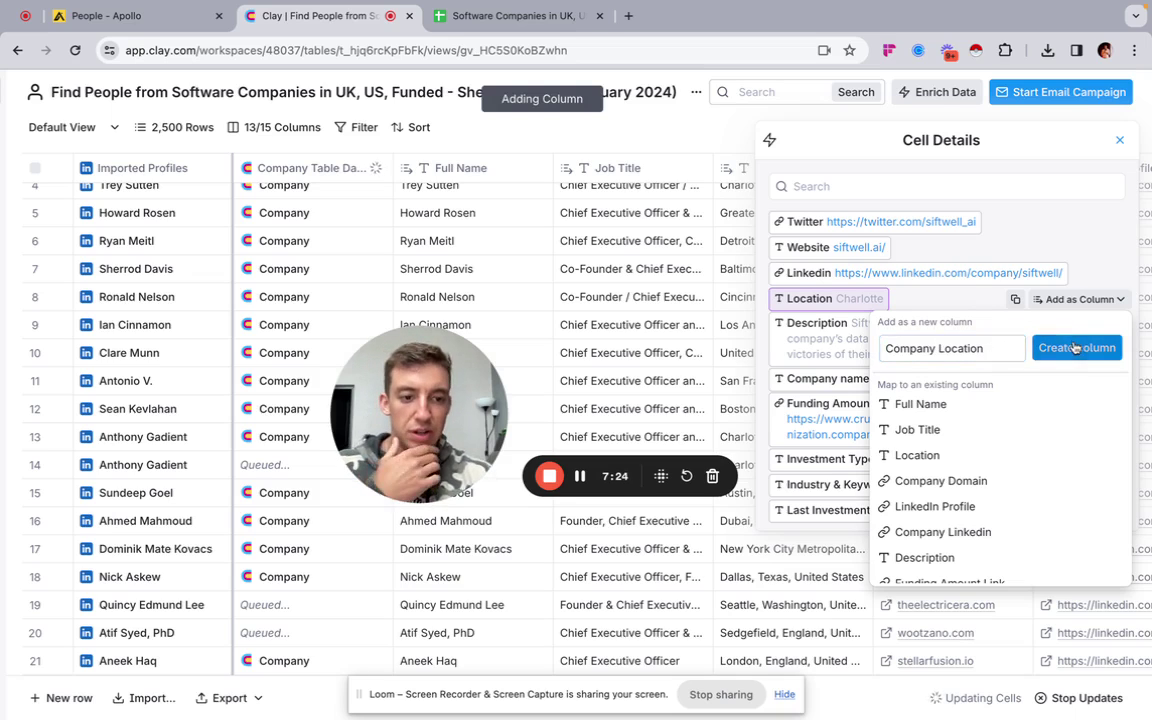
left_click(1123, 141)
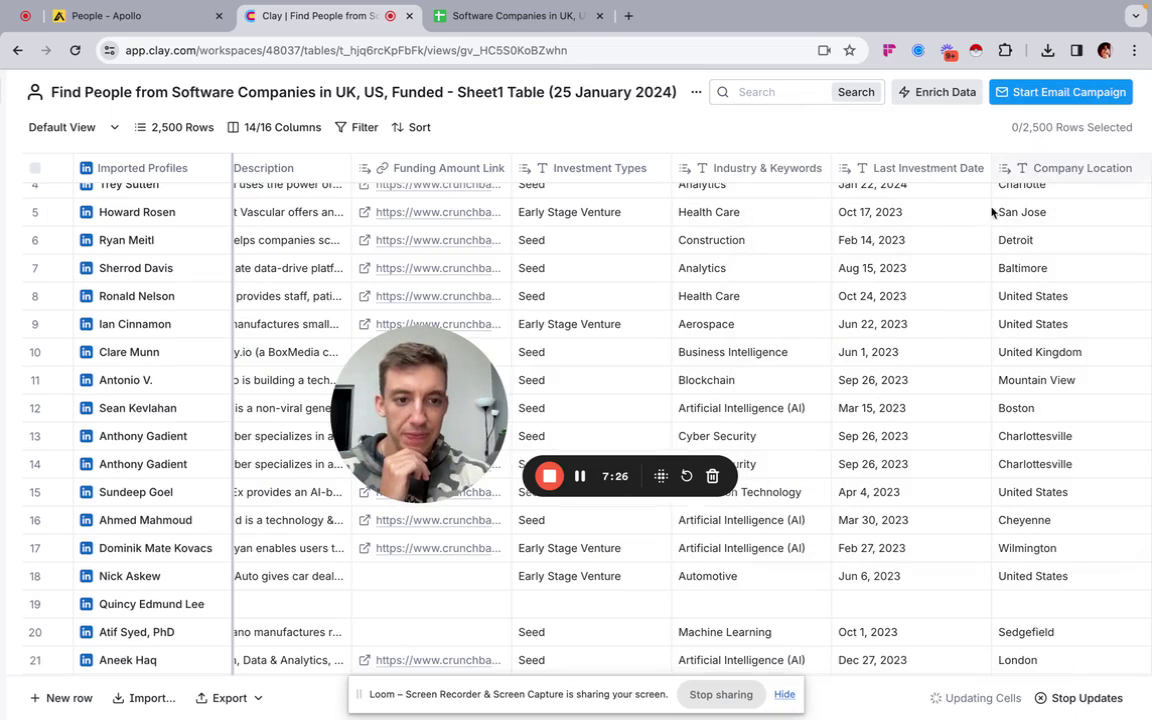
scroll(324, 232, "left", 10)
Add the first name from row 5's profile data as a First Name column.
left_click(217, 211)
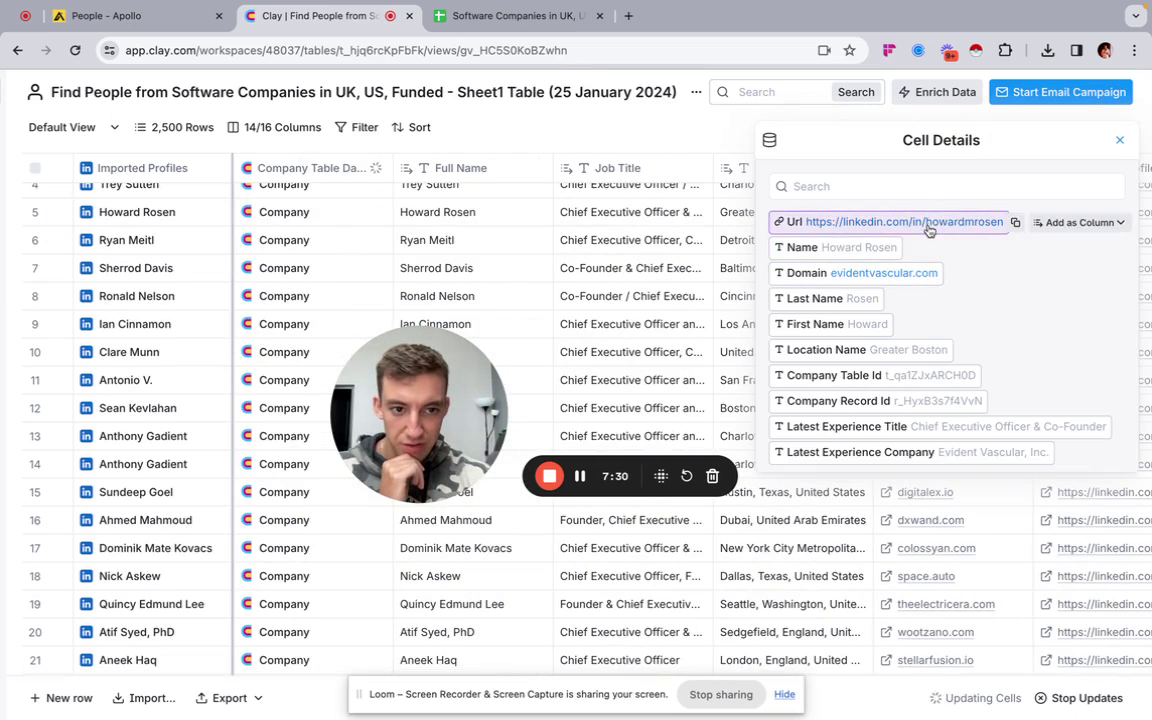
mouse_move(1022, 301)
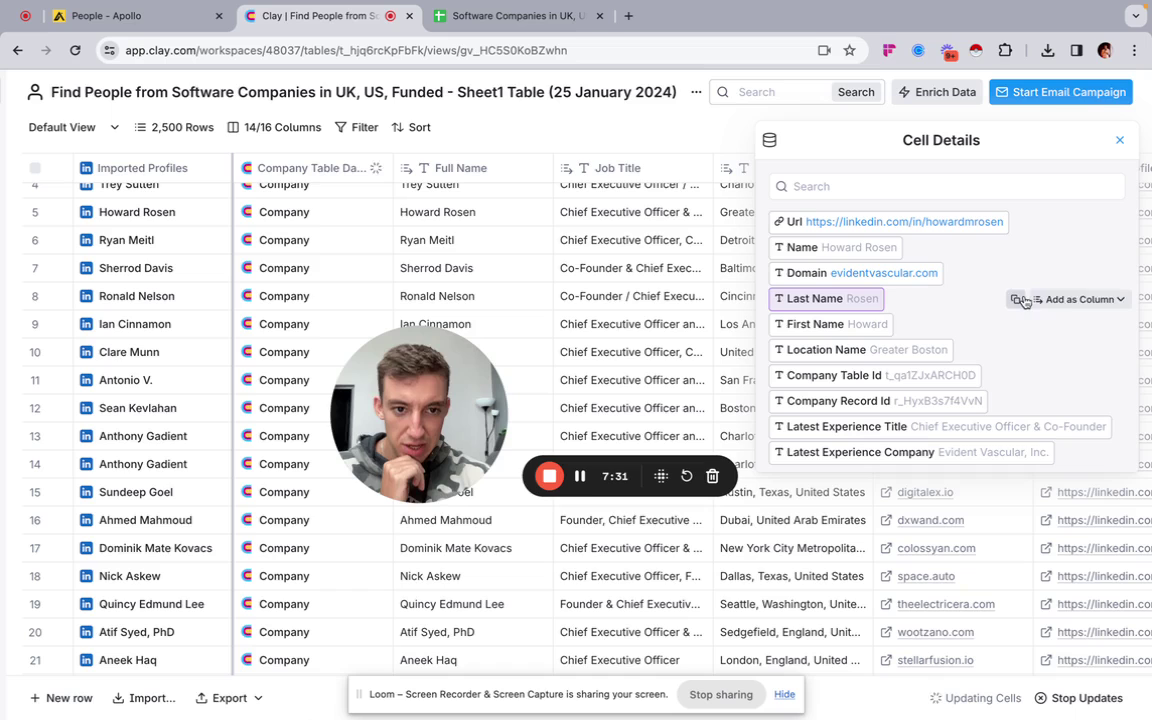
left_click(1094, 326)
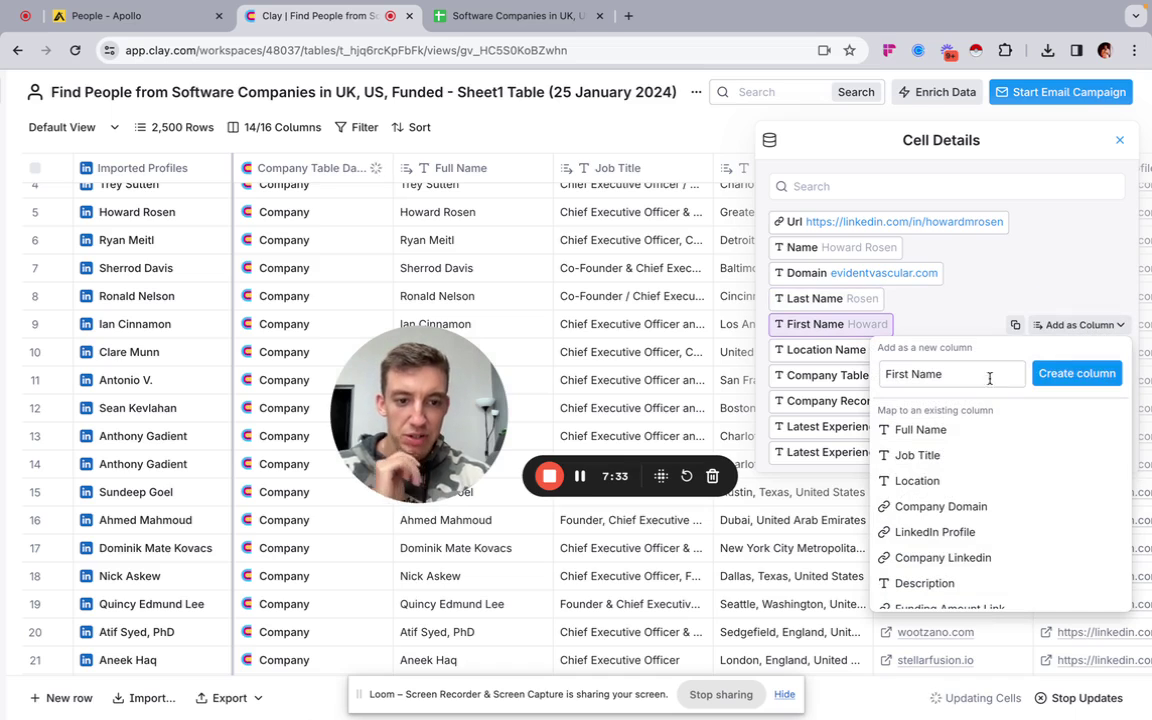
left_click(1083, 374)
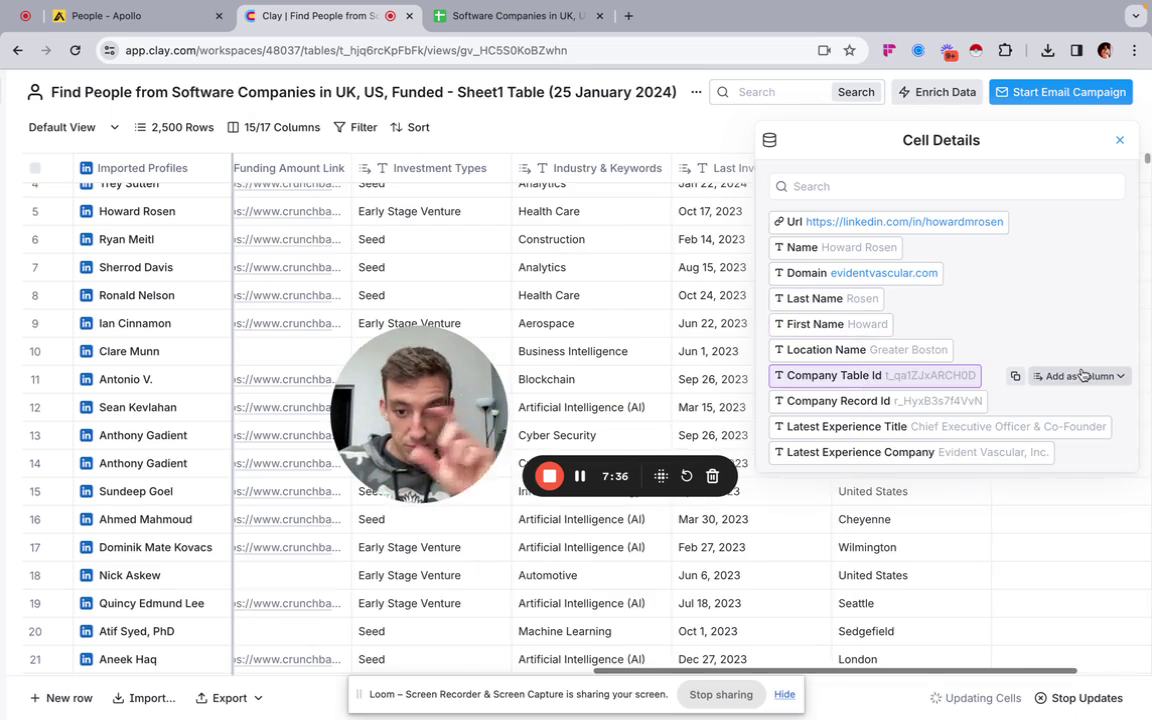
Move the First Name column between Full Name and Job Title.
left_click(1119, 142)
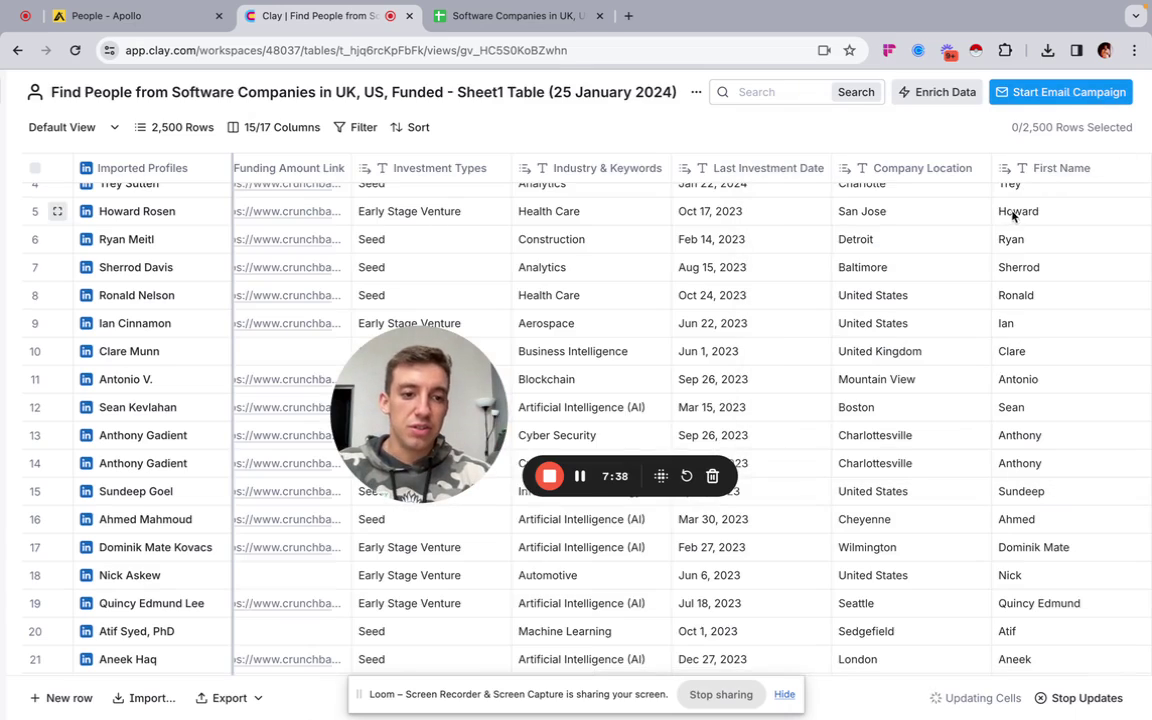
left_click_drag(1060, 172, 337, 175)
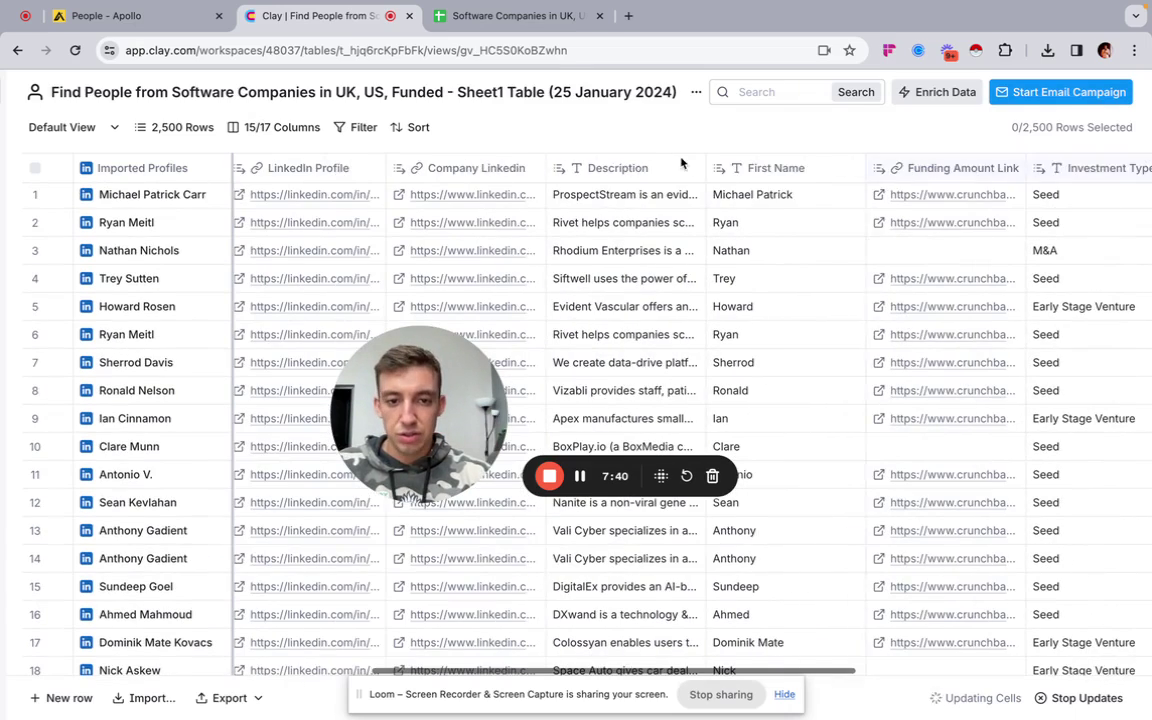
left_click_drag(793, 175, 597, 172)
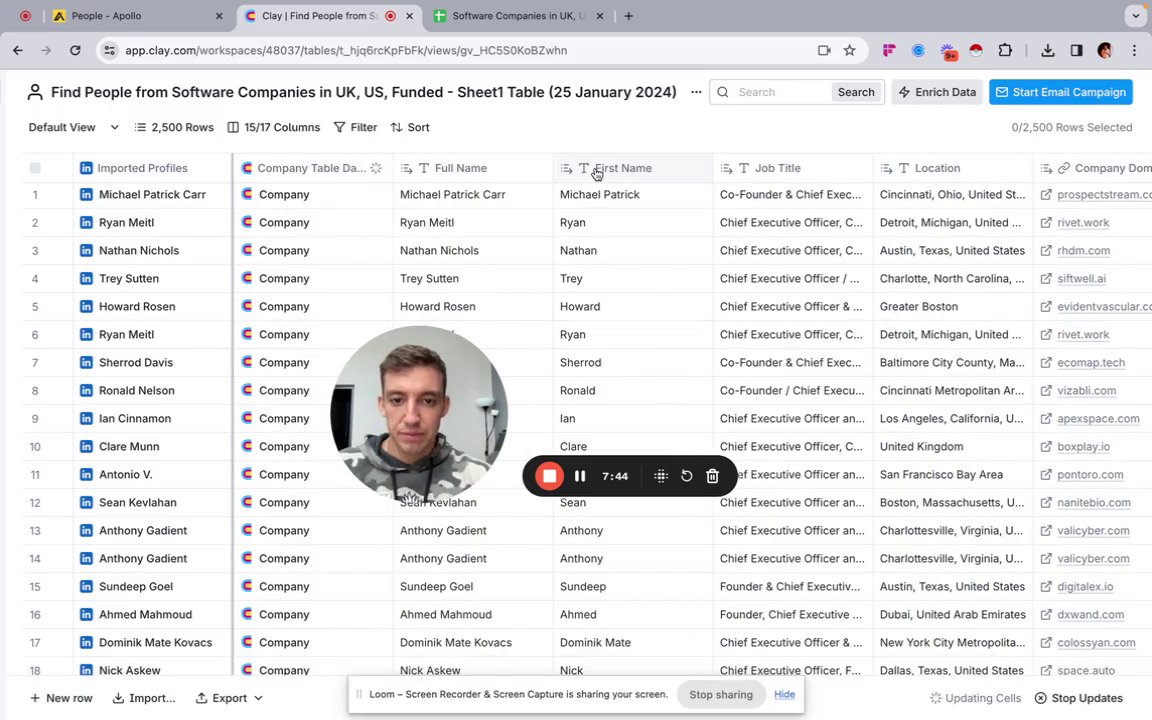
Browse the table and check the Industry & Keywords values for rows 29 and 30.
scroll(601, 287, "right", 10)
scroll(601, 287, "left", 5)
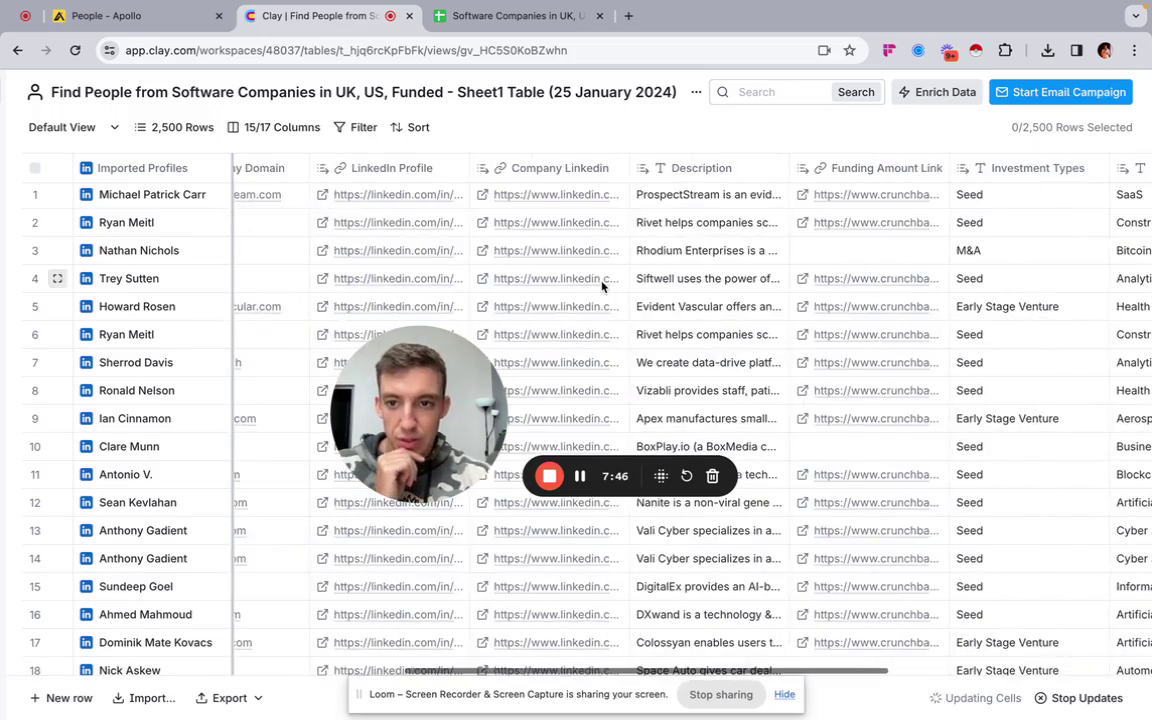
scroll(601, 287, "right", 8)
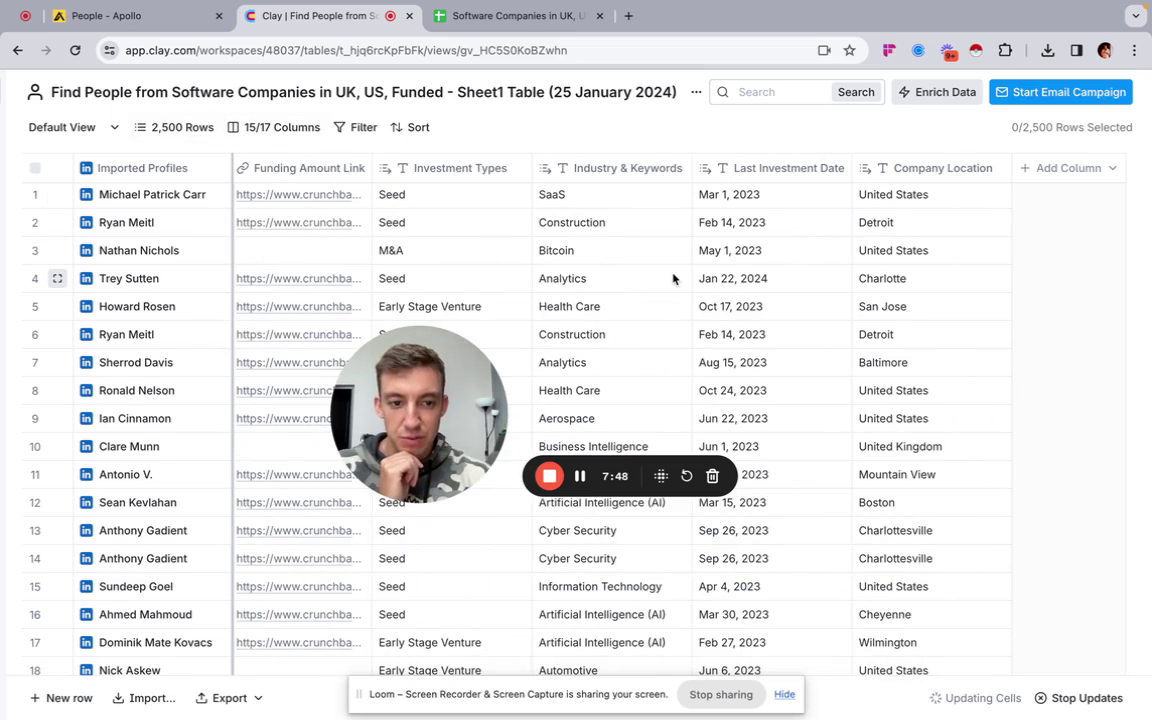
scroll(673, 279, "left", 2)
scroll(681, 321, "down", 3)
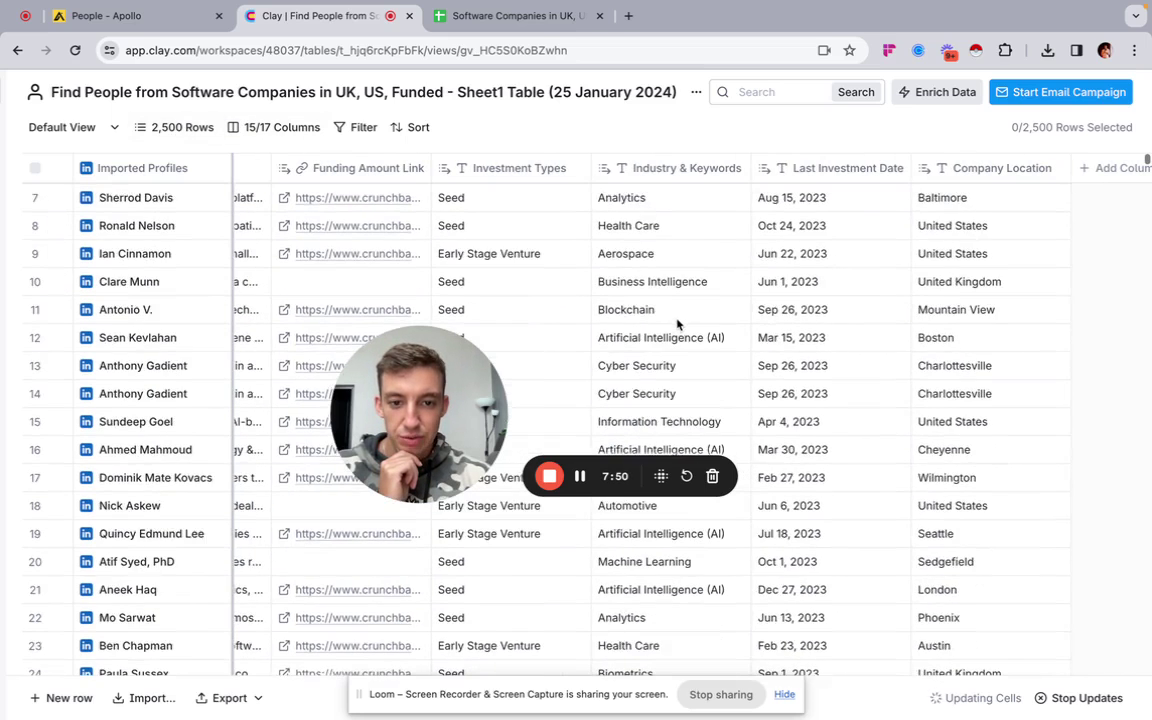
scroll(677, 323, "down", 3)
left_click(676, 315)
scroll(673, 313, "down", 5)
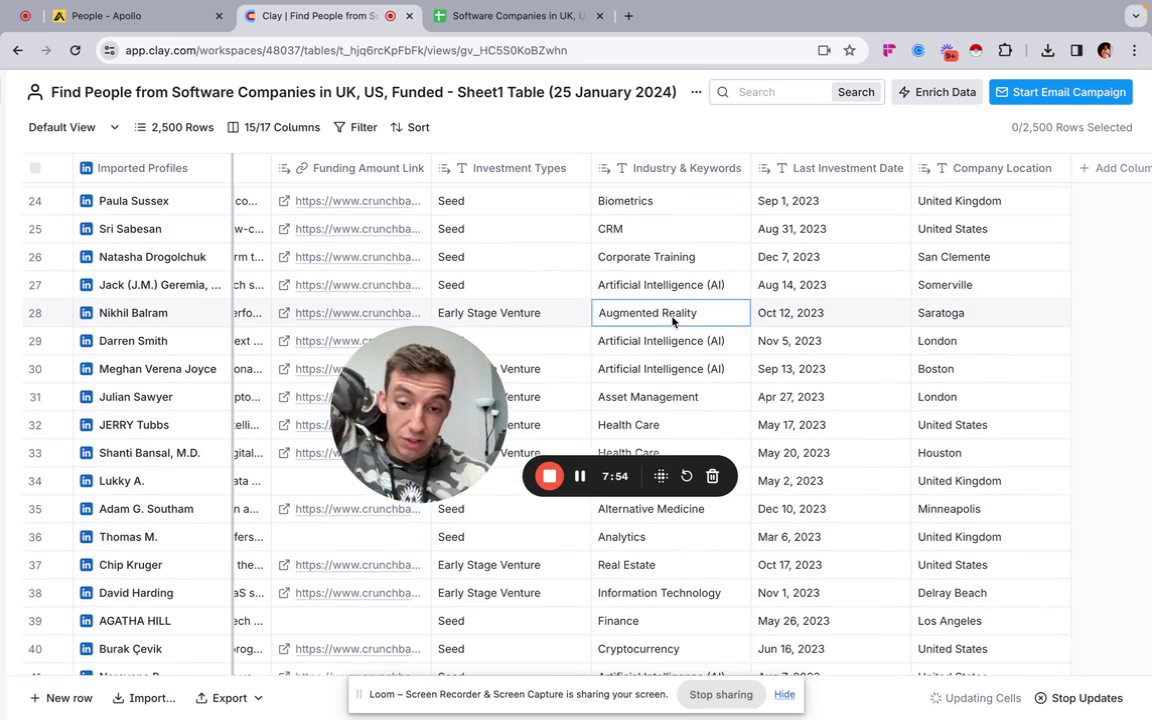
left_click(671, 368)
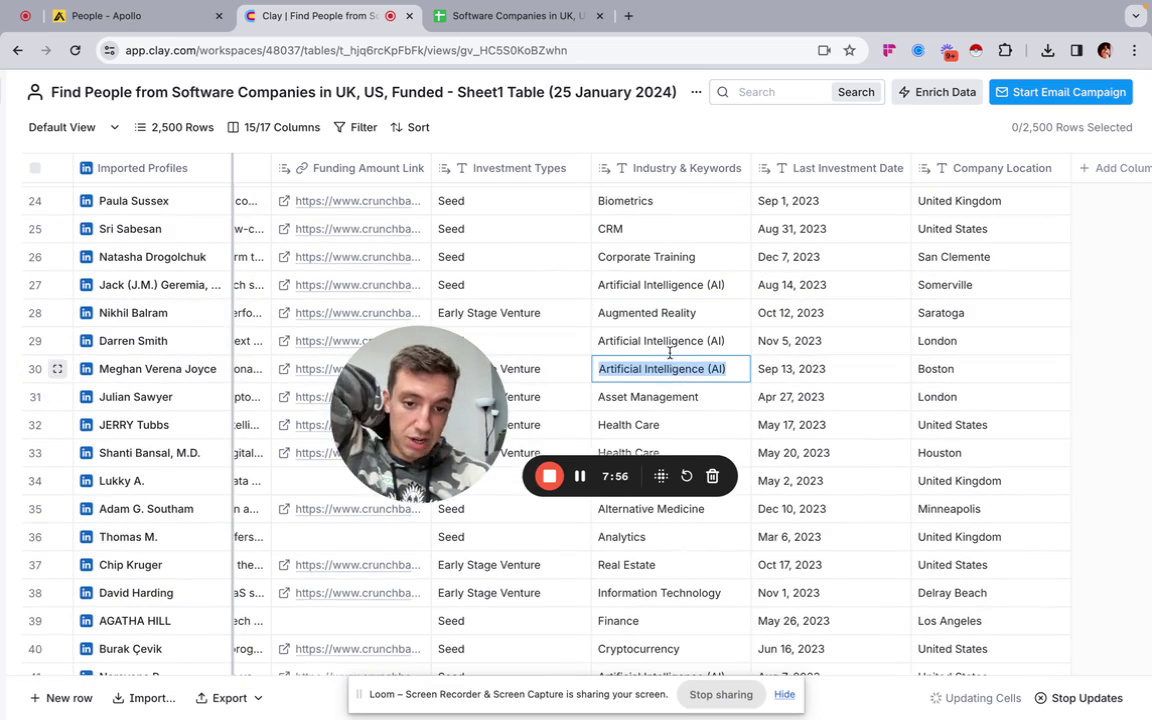
left_click(673, 344)
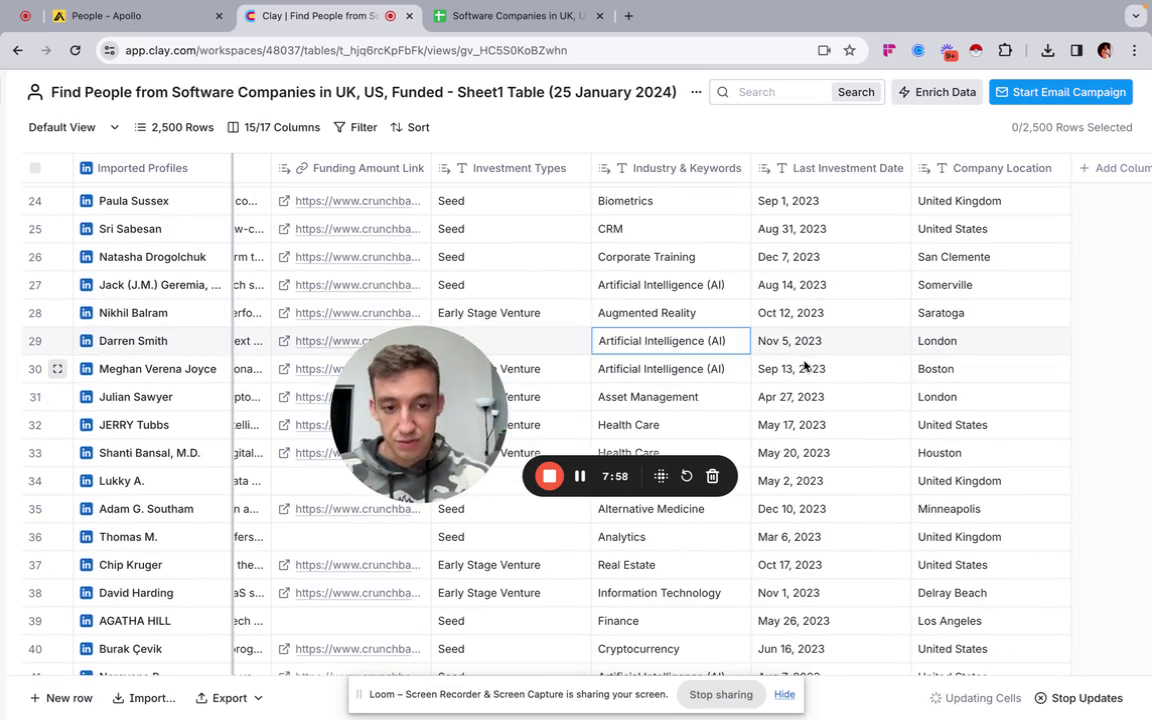
Check an empty row's Investment Types value, then widen the Funding Amount Link column.
scroll(872, 368, "left", 5)
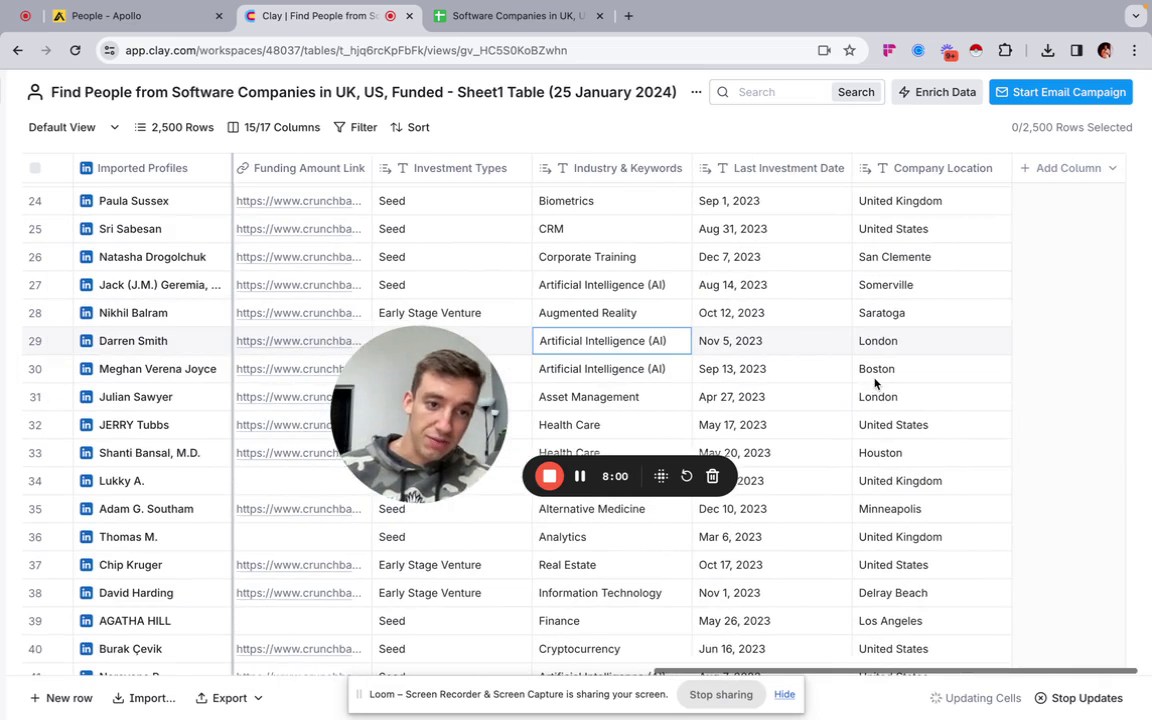
scroll(795, 410, "down", 10)
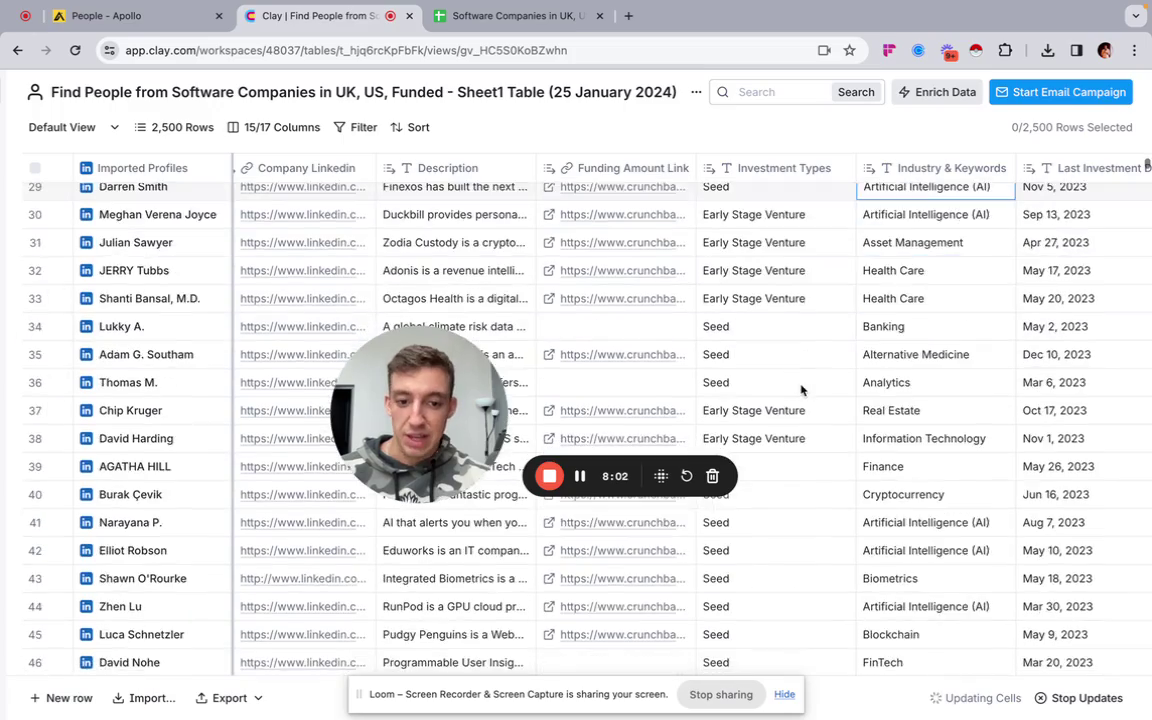
scroll(800, 390, "down", 4)
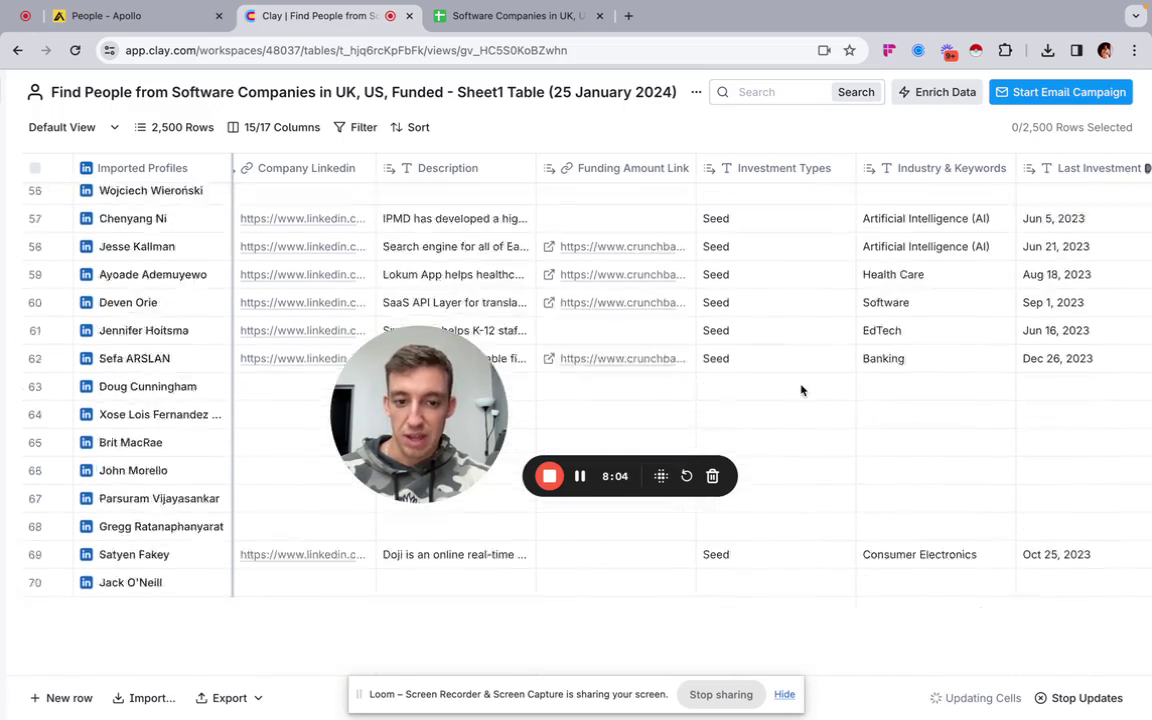
left_click(773, 352)
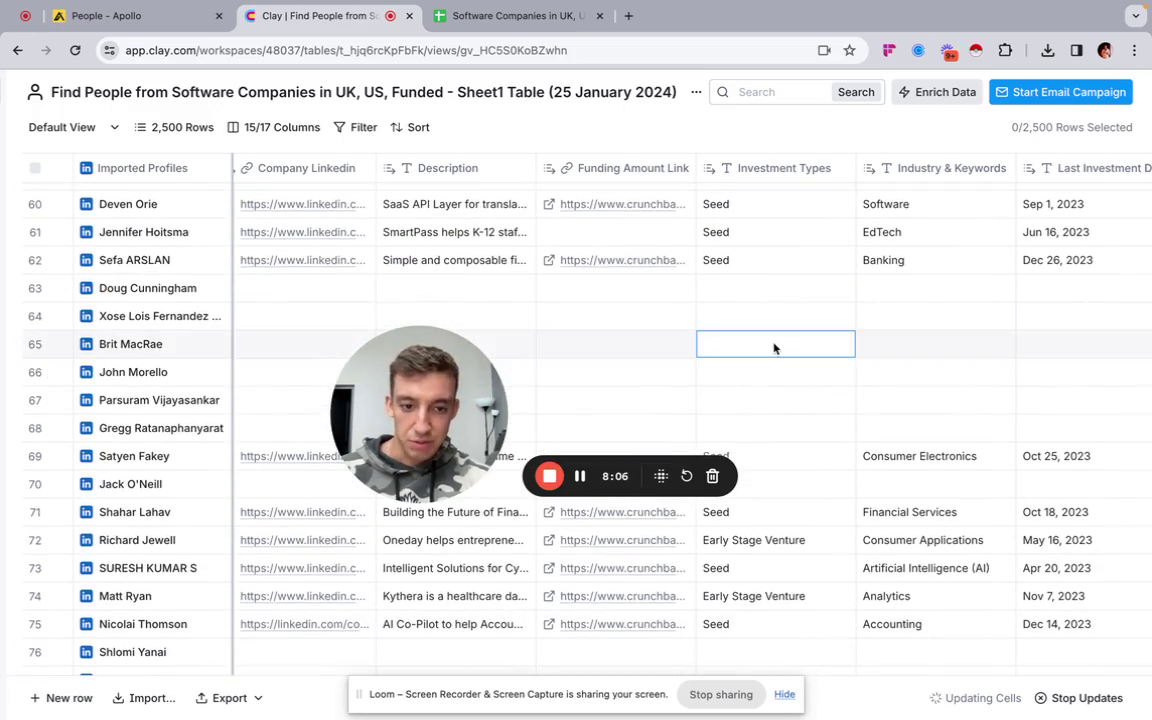
scroll(773, 350, "down", 2)
scroll(773, 350, "up", 8)
scroll(775, 310, "down", 2)
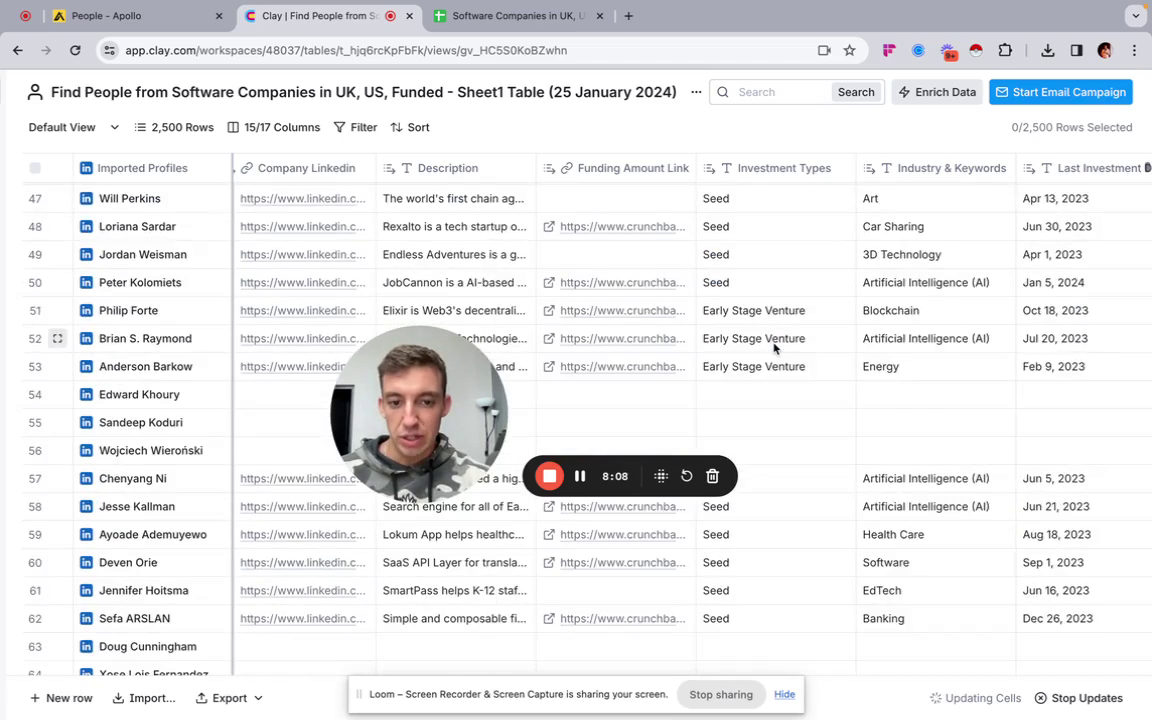
scroll(777, 275, "up", 6)
left_click_drag(695, 163, 808, 164)
Open row 28's Crunchbase link, review Mojo Vision's funding rounds, then close that tab.
left_click(560, 212)
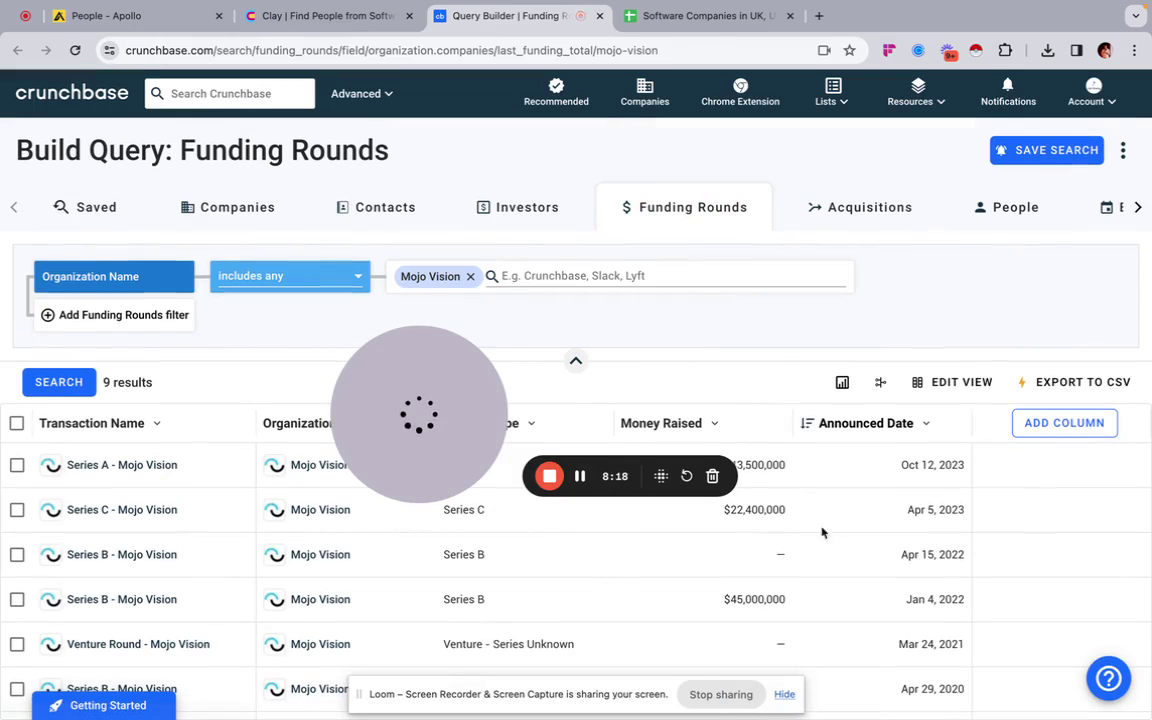
left_click_drag(435, 439, 385, 316)
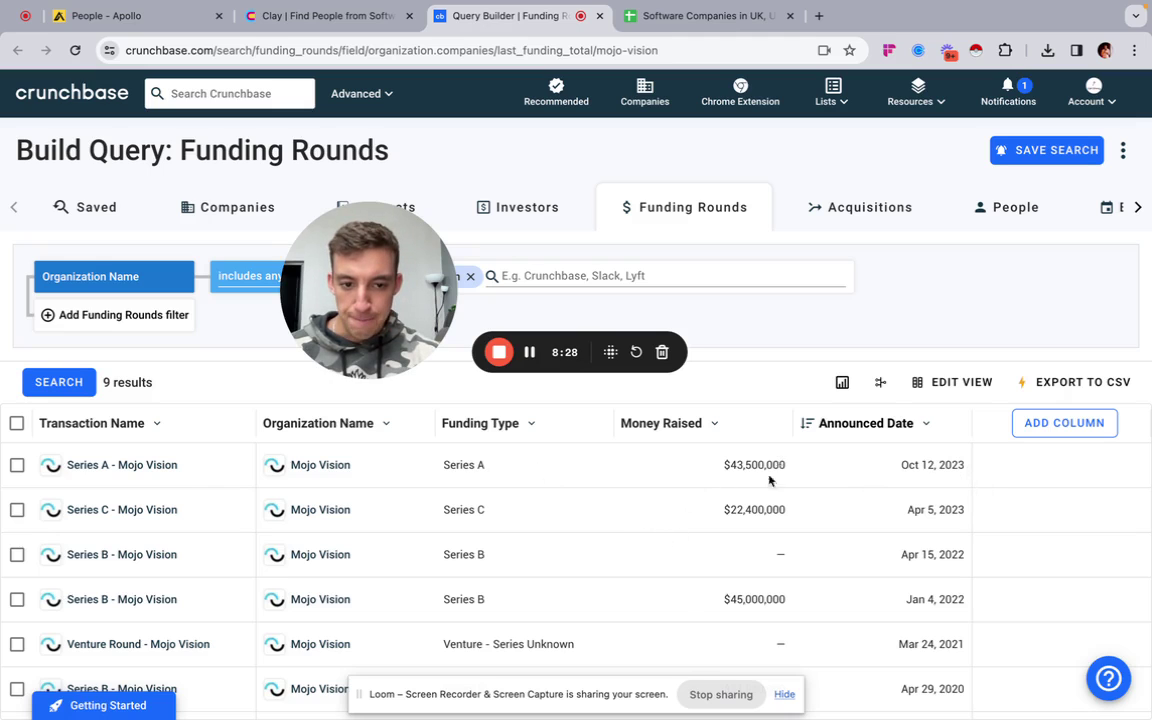
scroll(686, 617, "down", 1)
scroll(740, 500, "up", 1)
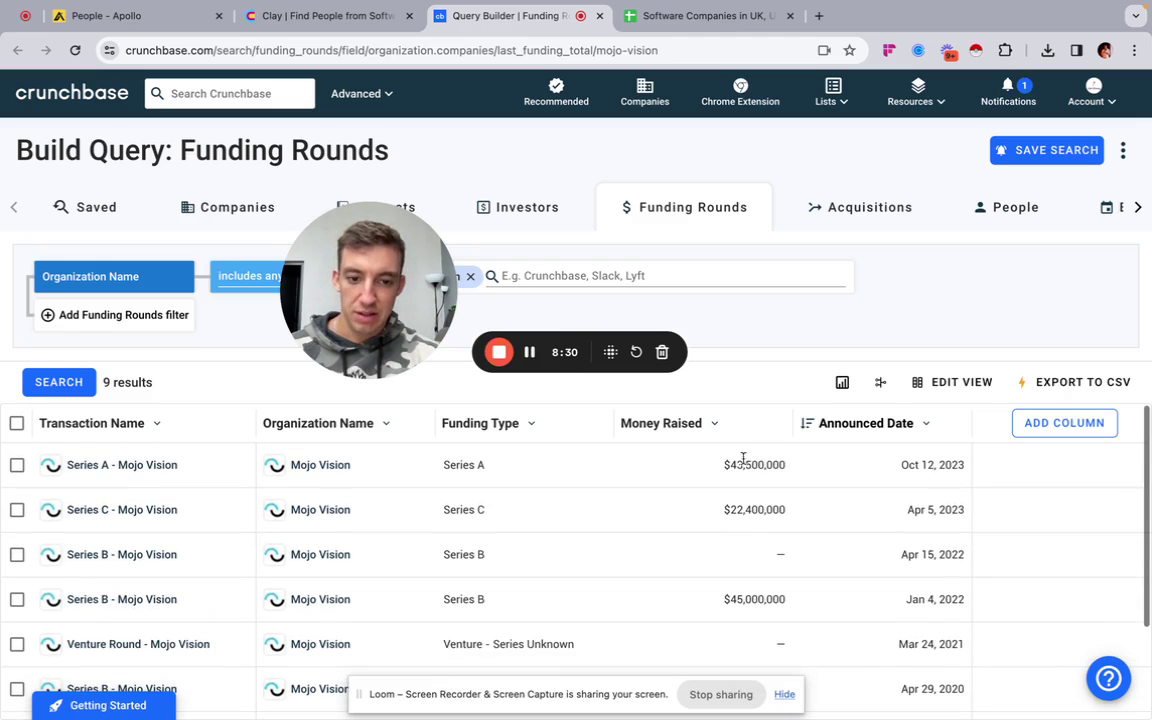
left_click(599, 19)
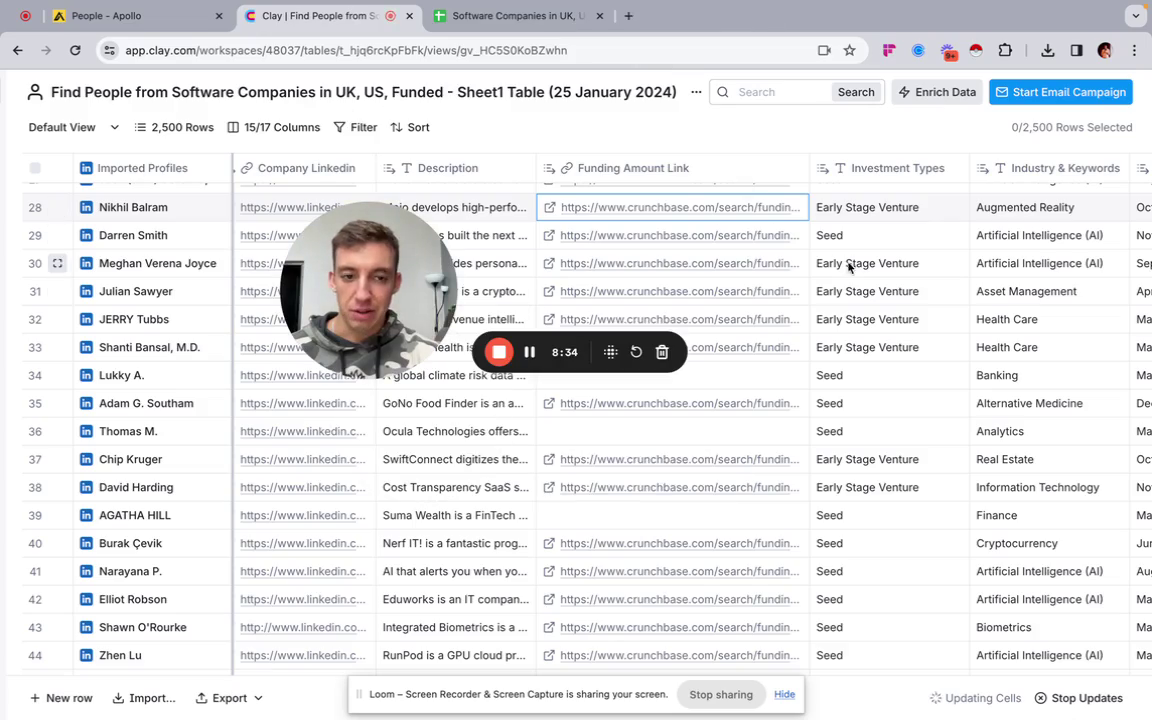
Search the enrichment list for 'apollo' to show the six Apollo.io integrations.
scroll(760, 281, "right", 5)
scroll(806, 293, "left", 3)
scroll(807, 292, "left", 10)
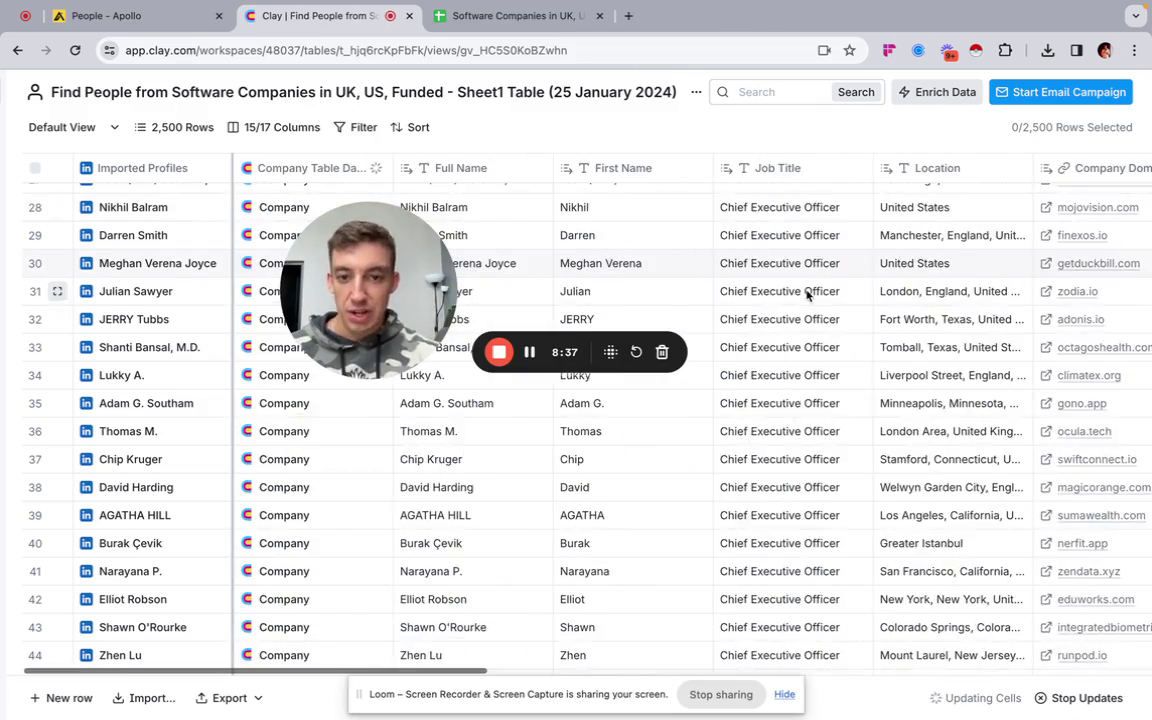
scroll(807, 291, "right", 12)
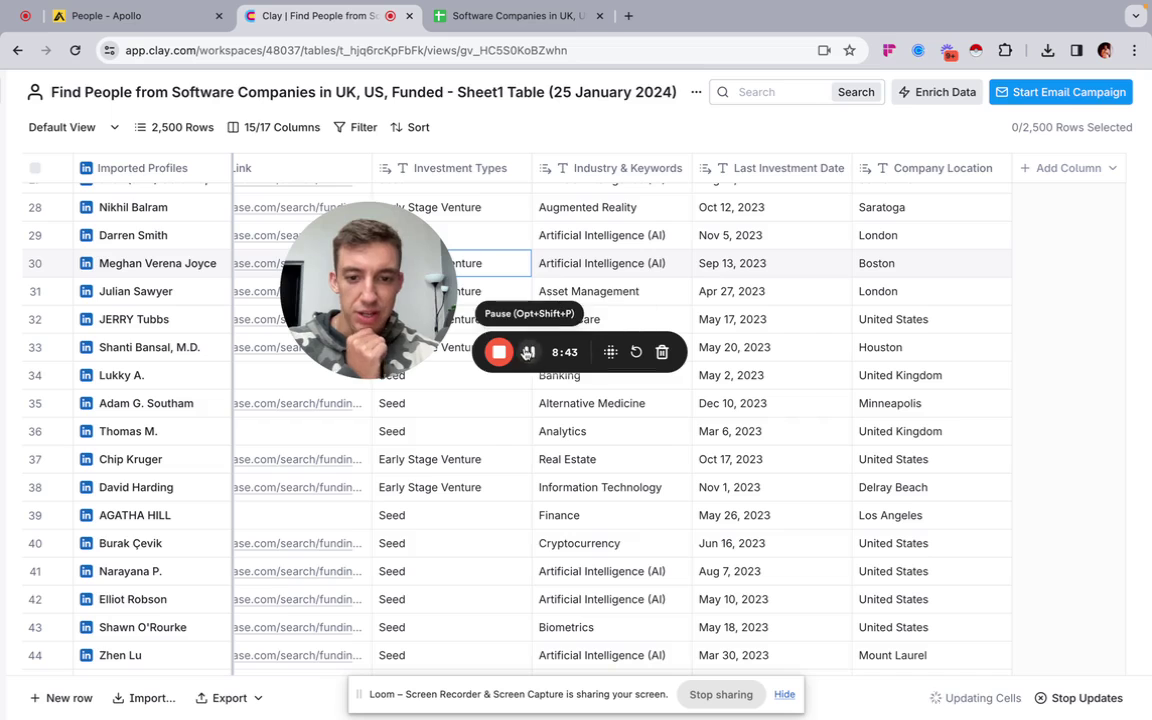
left_click_drag(610, 352, 742, 257)
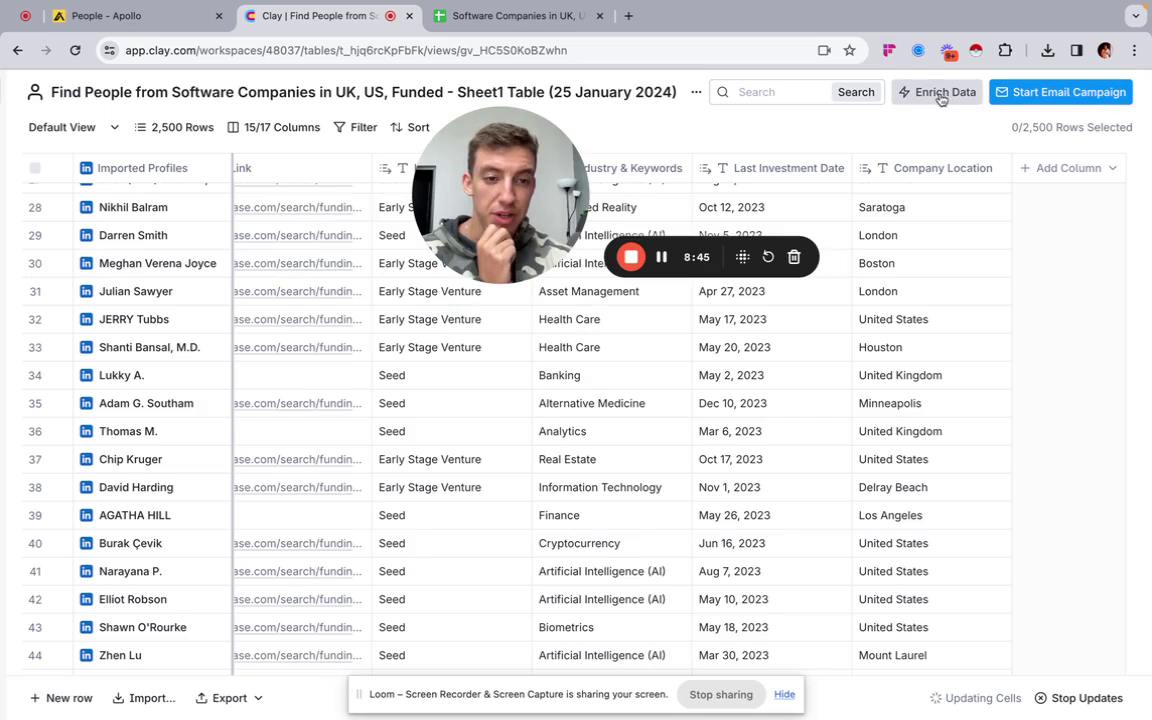
left_click(941, 92)
type("ap")
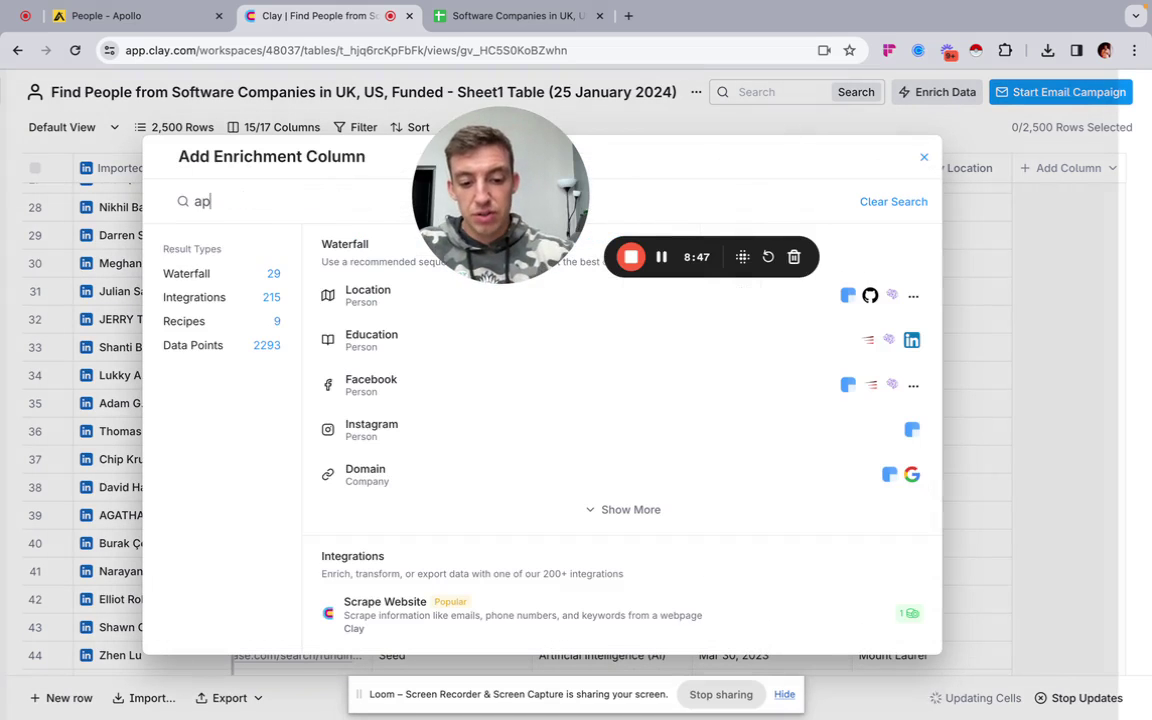
type("ollo")
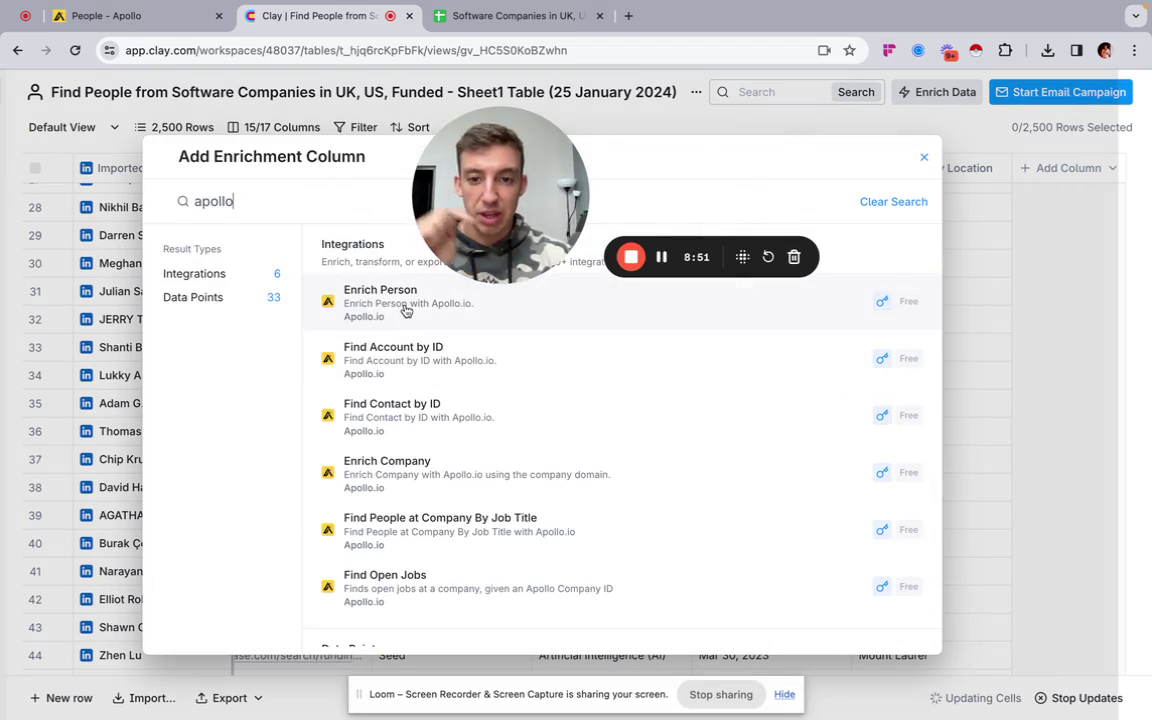
Add Apollo's Enrich Person column returning Email and run it on the first 10 rows.
left_click(505, 317)
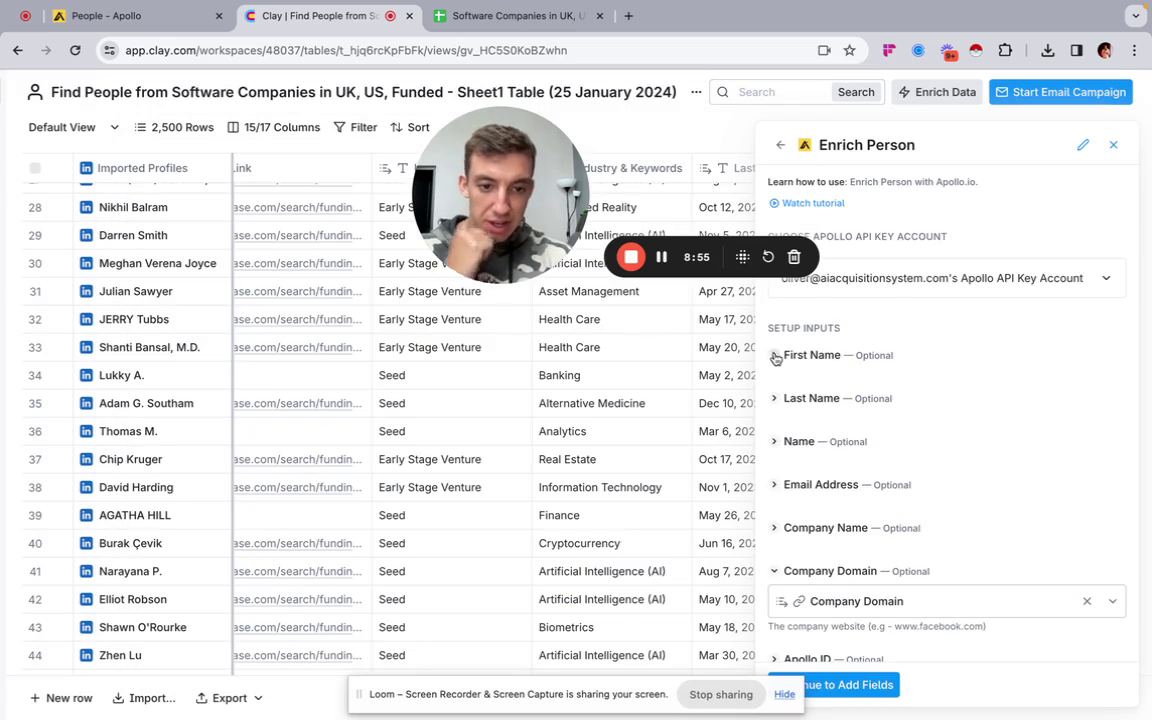
scroll(895, 475, "down", 2)
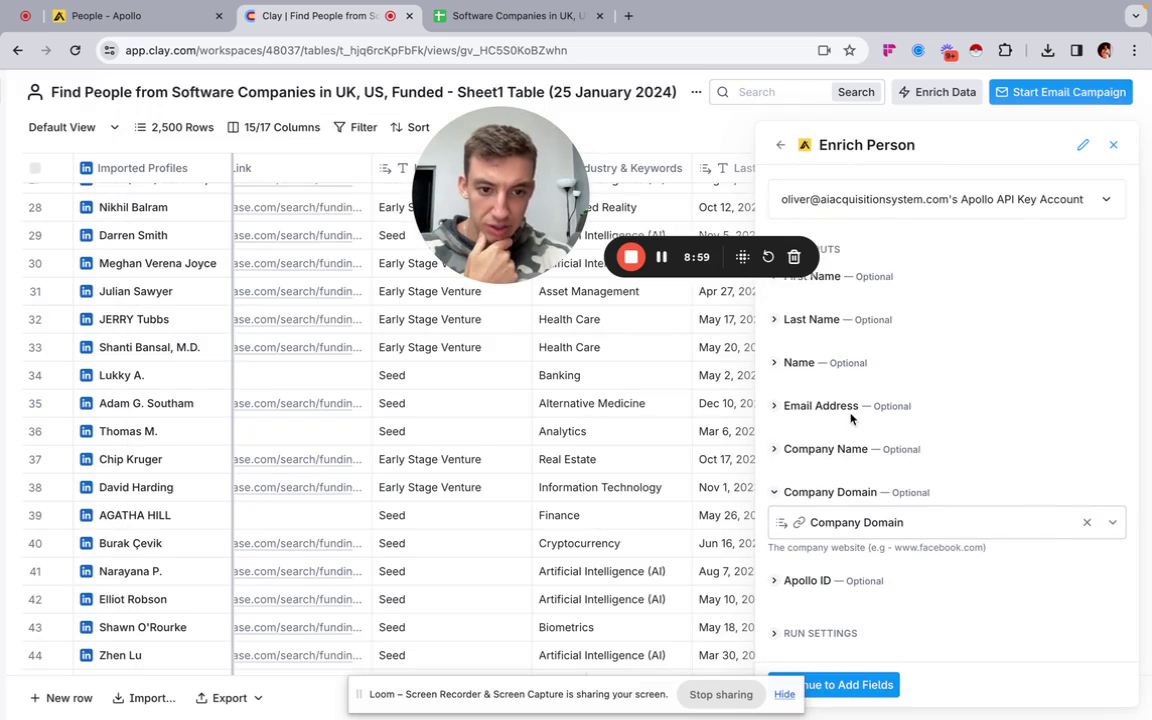
left_click(852, 688)
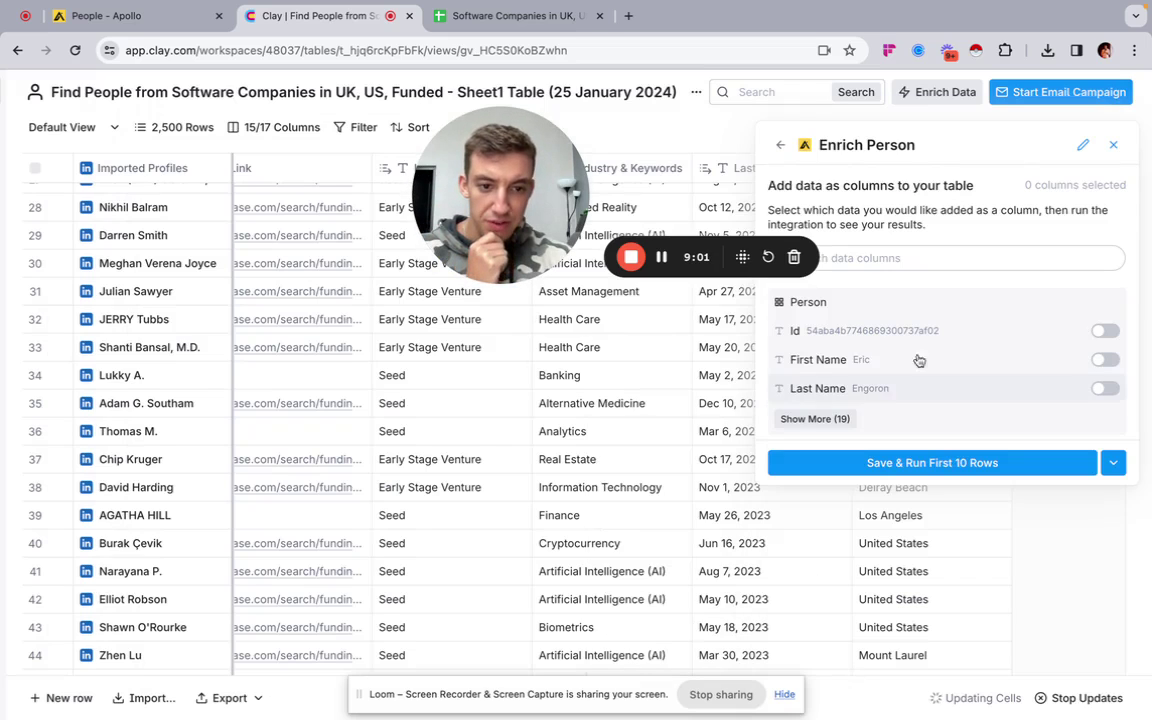
left_click(815, 418)
scroll(892, 431, "down", 5)
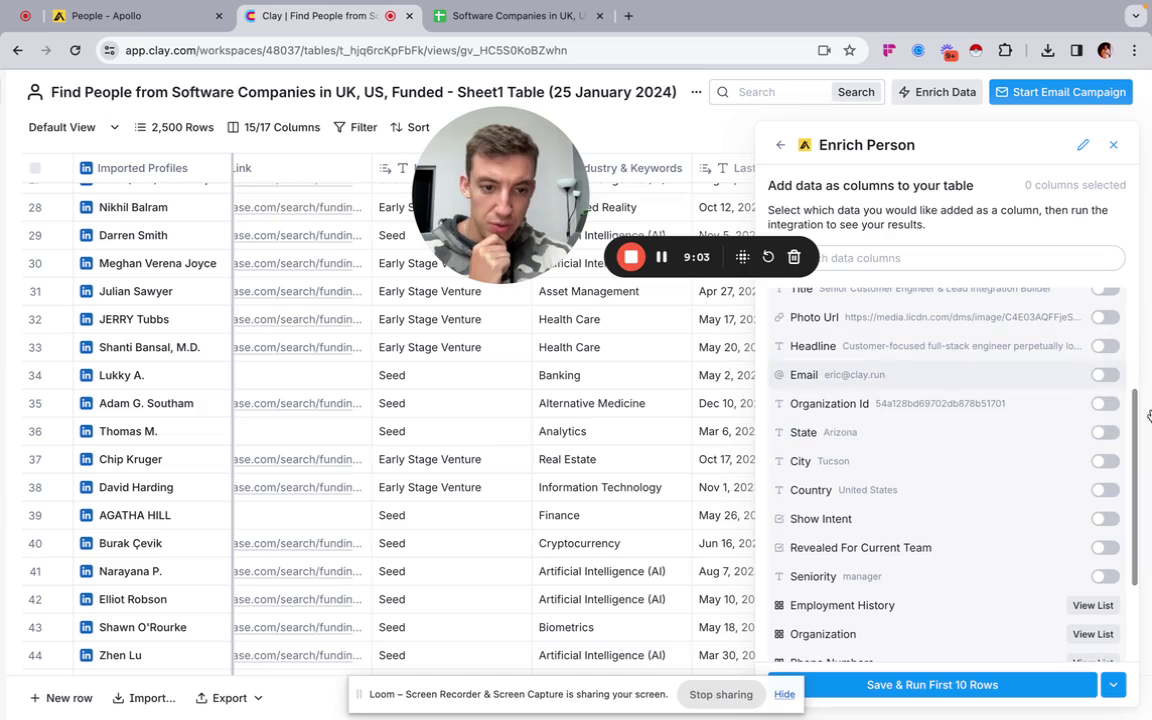
left_click(1105, 375)
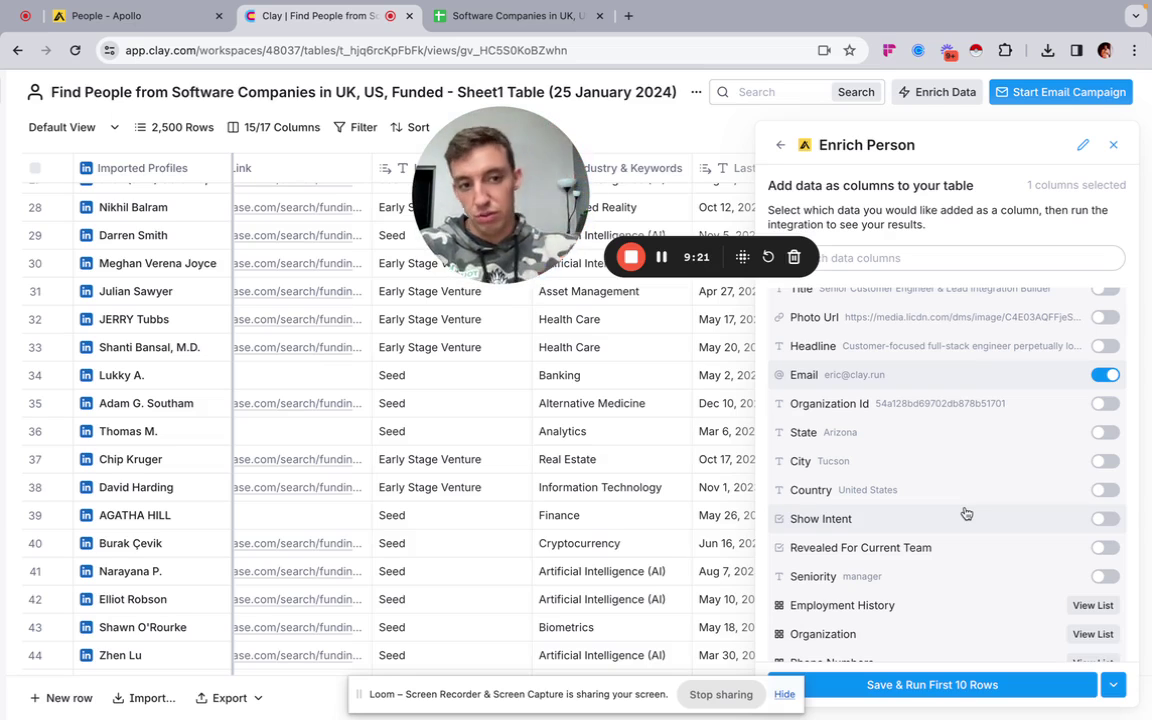
scroll(1003, 560, "down", 3)
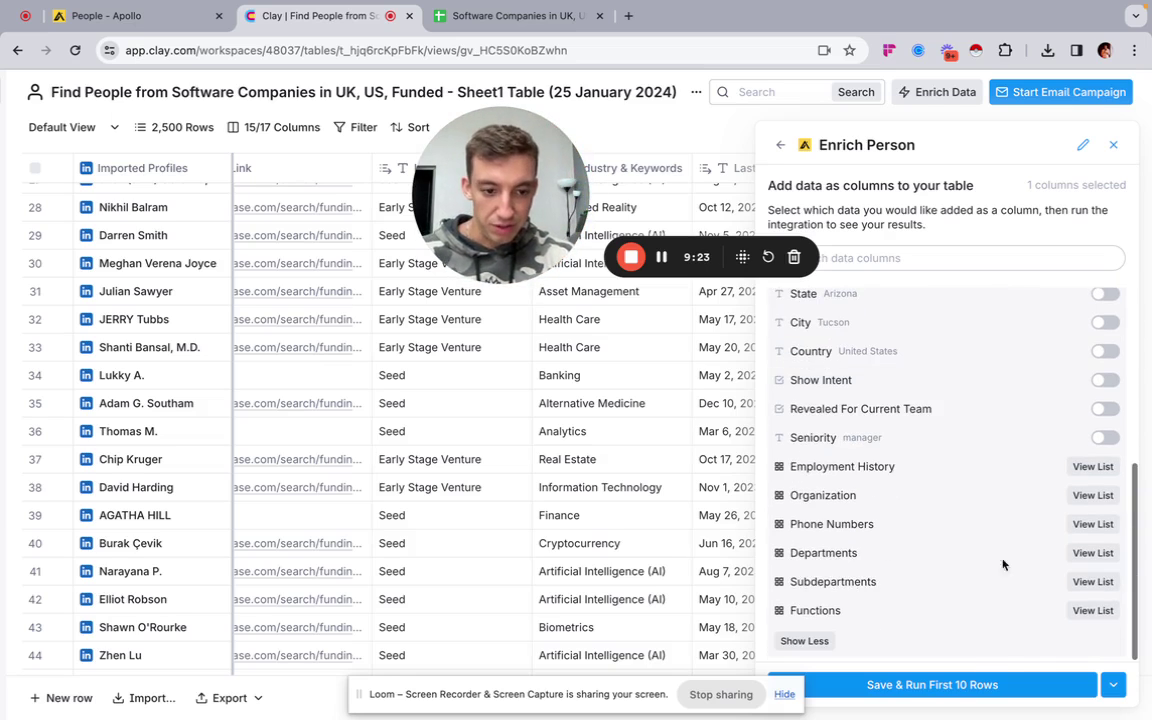
left_click(937, 687)
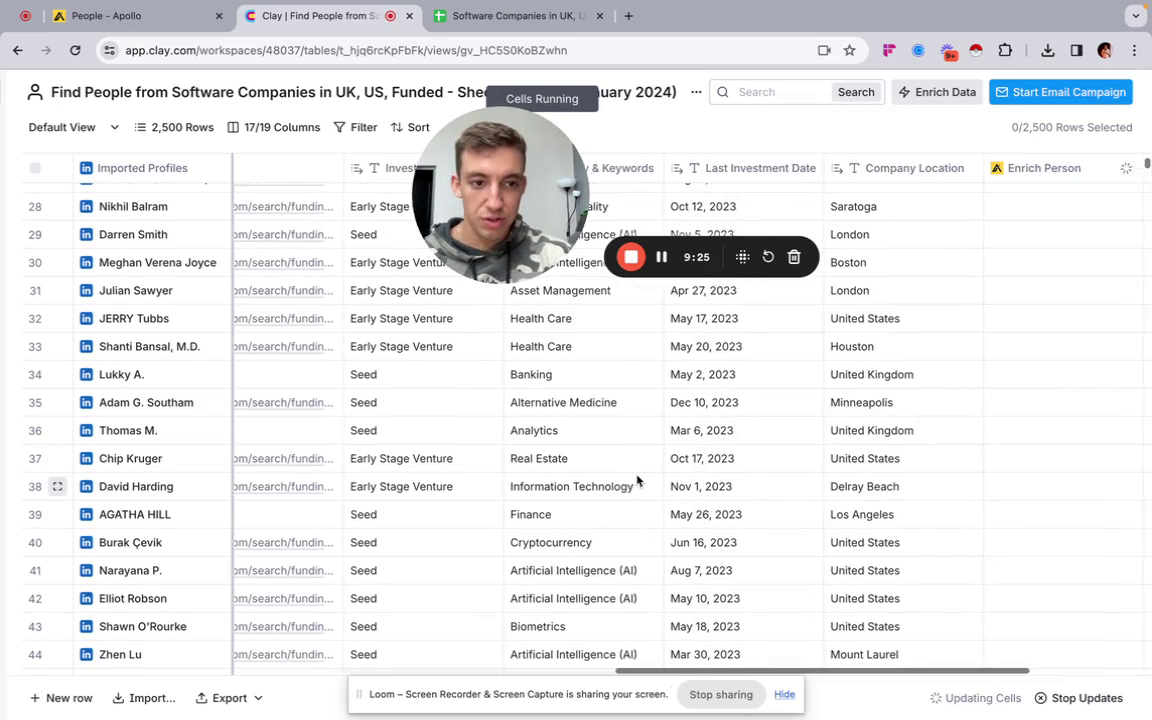
Inspect the Apollo person fields found for rows 1, 3 and 4, then close Cell Details.
scroll(637, 481, "up", 10)
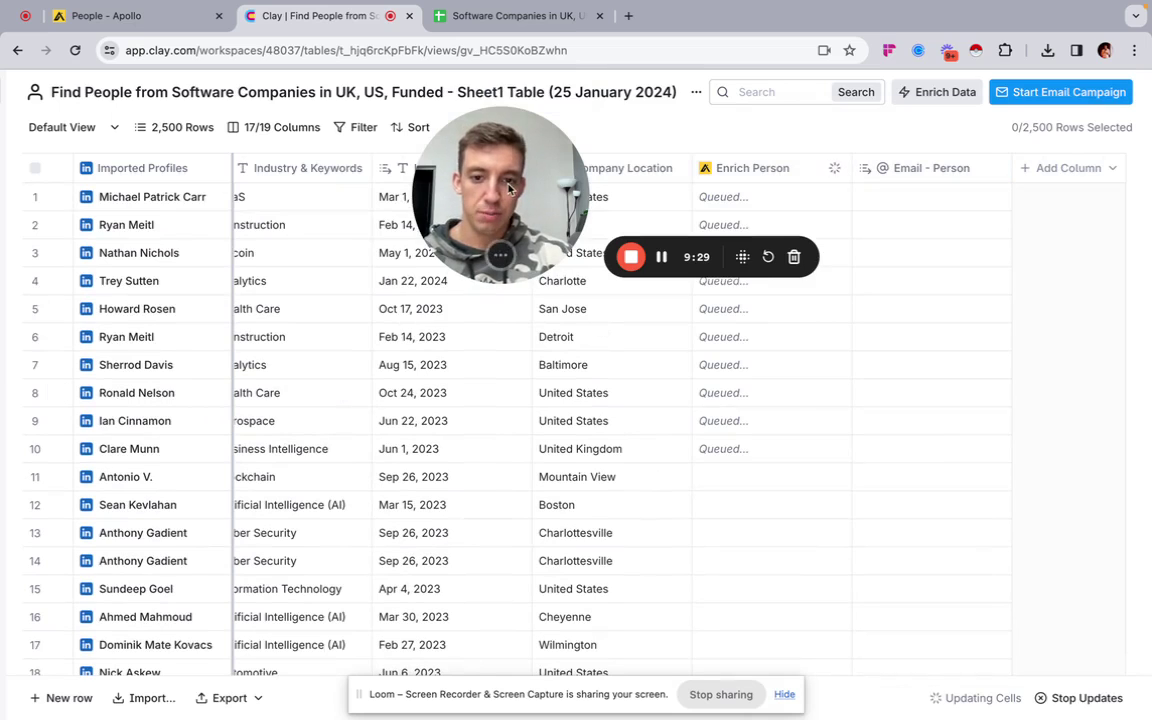
left_click_drag(460, 188, 127, 158)
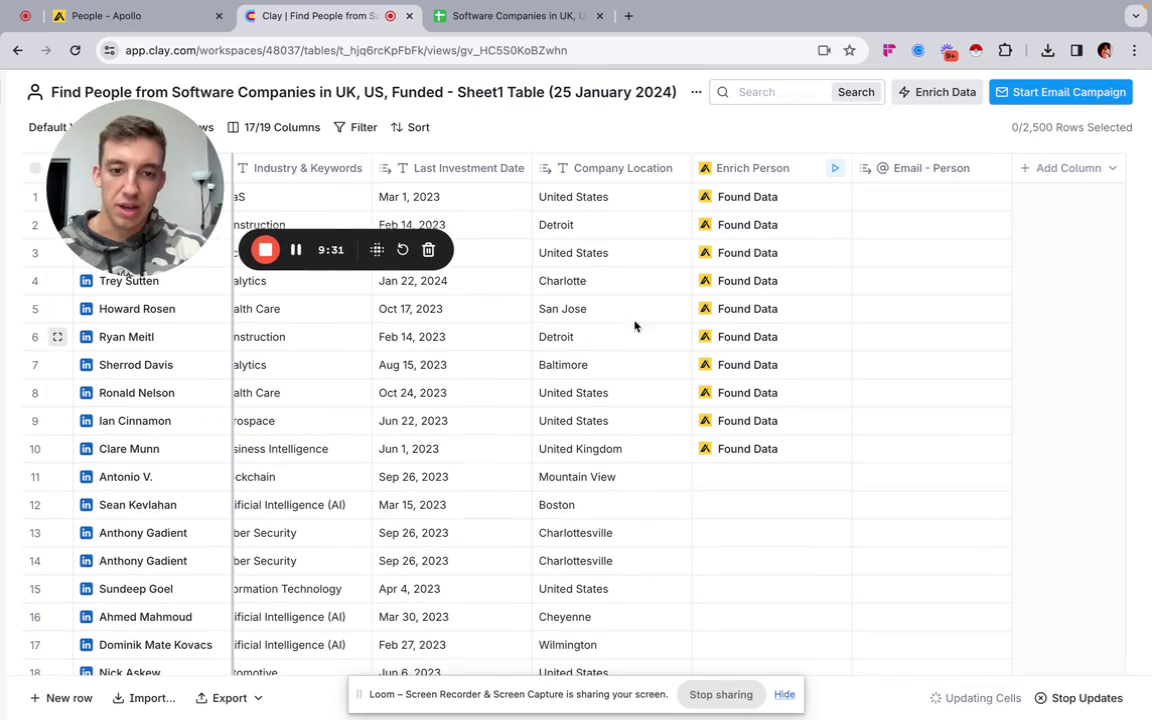
left_click(746, 208)
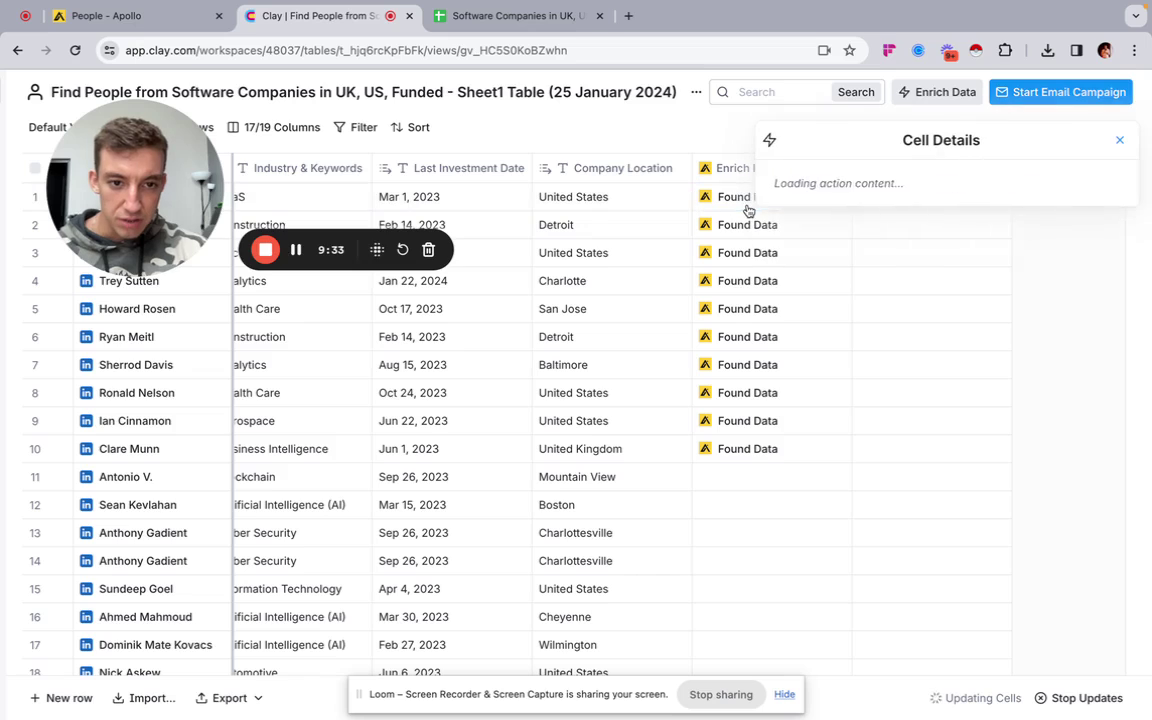
left_click(774, 224)
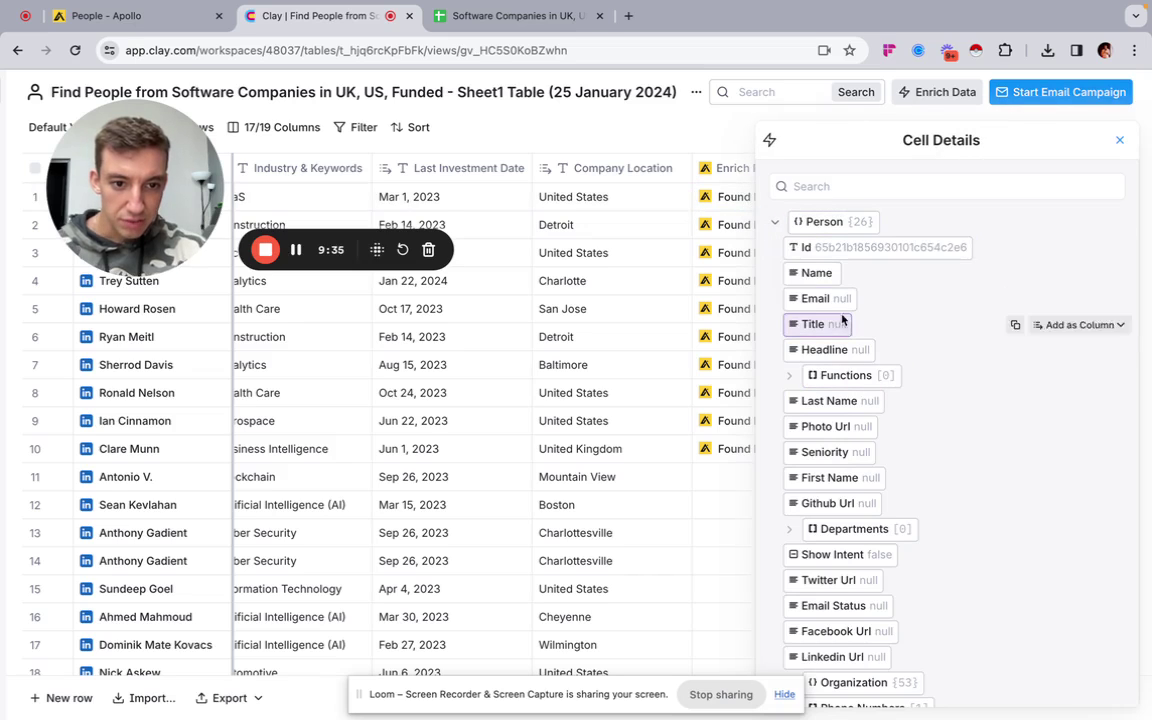
left_click(775, 256)
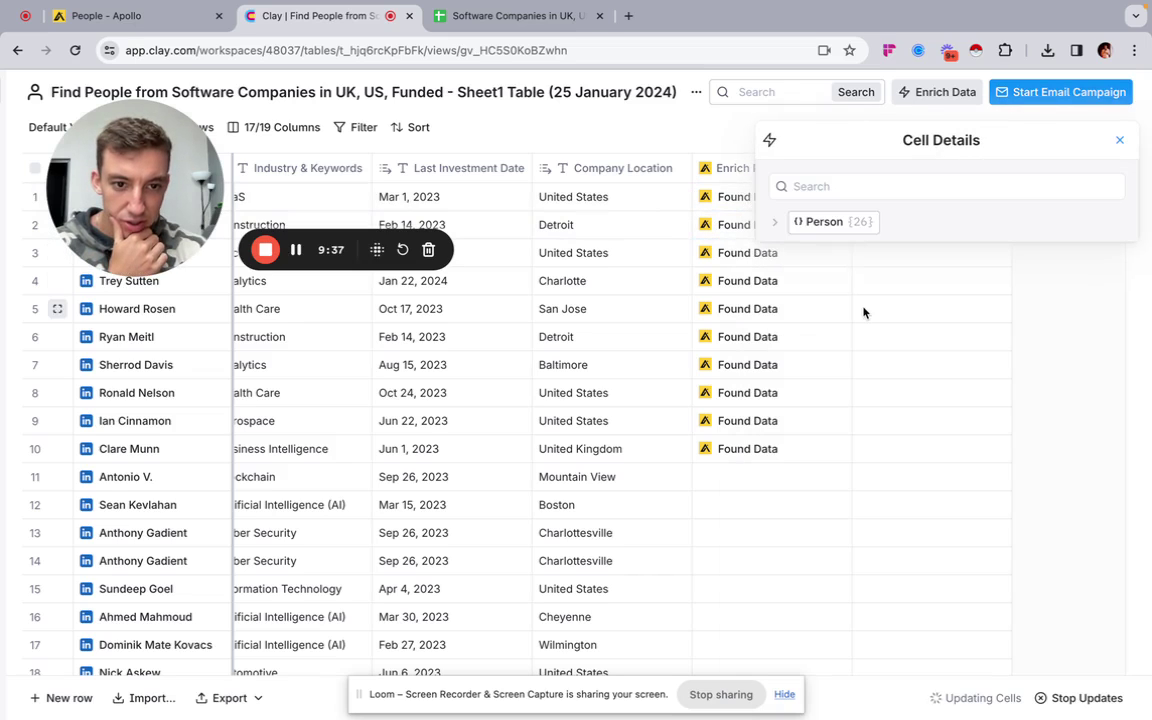
left_click(785, 229)
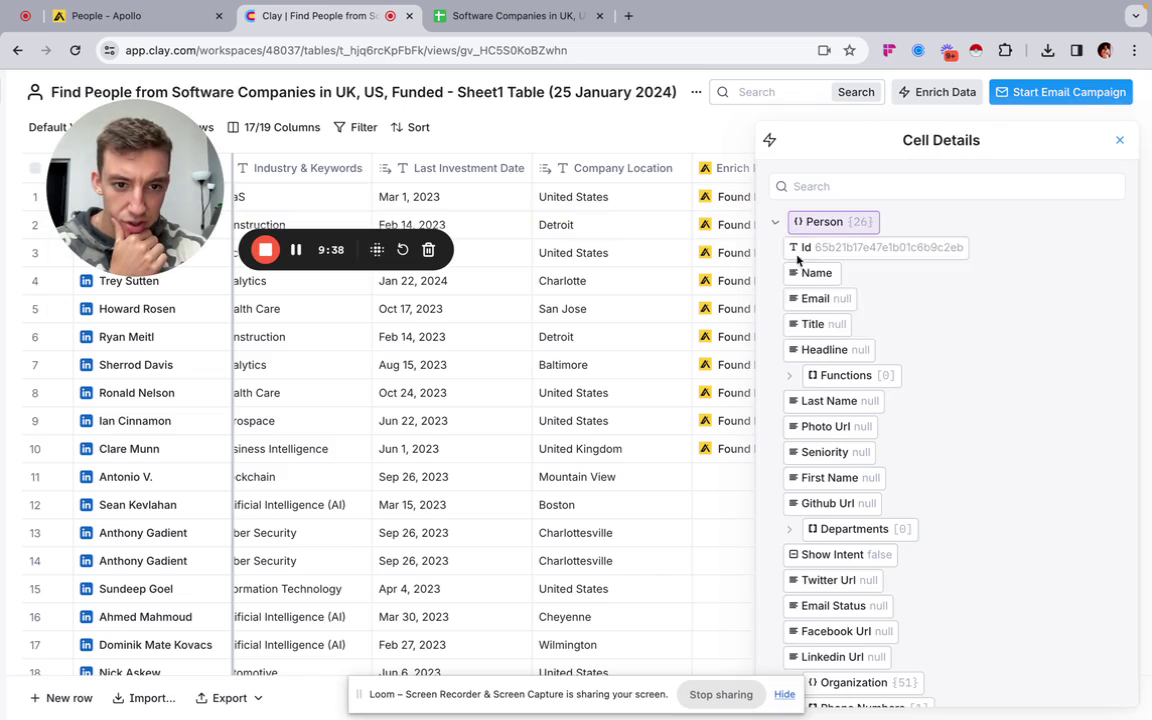
left_click(718, 282)
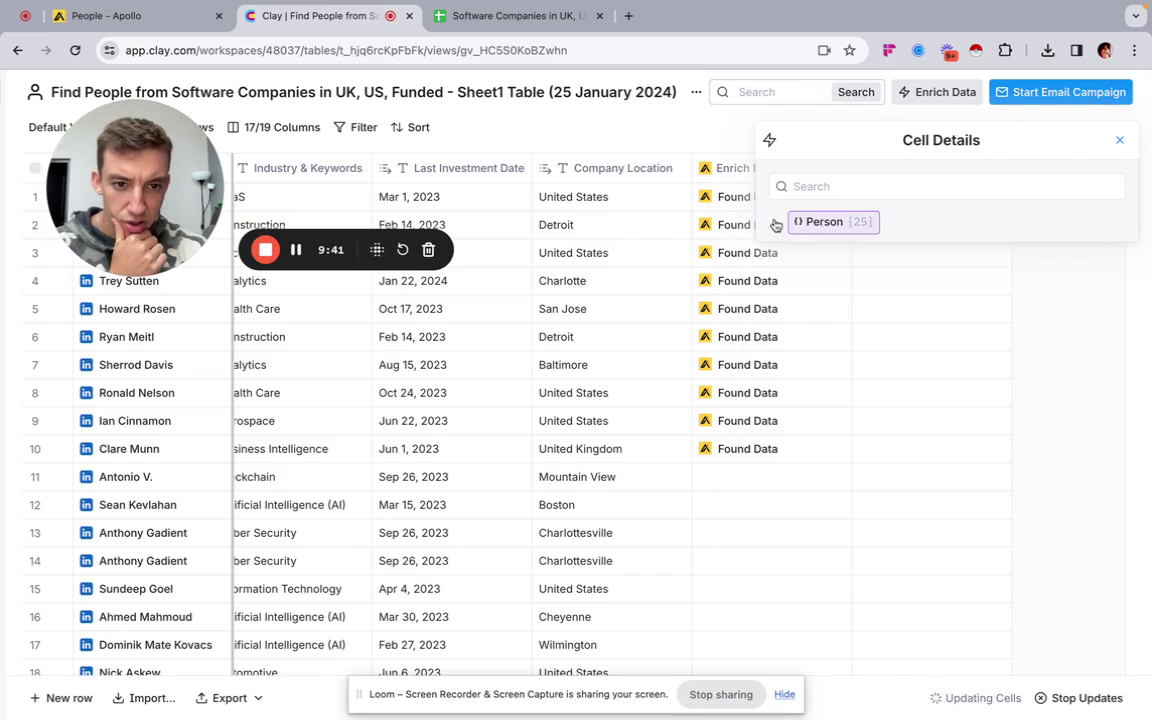
left_click(776, 224)
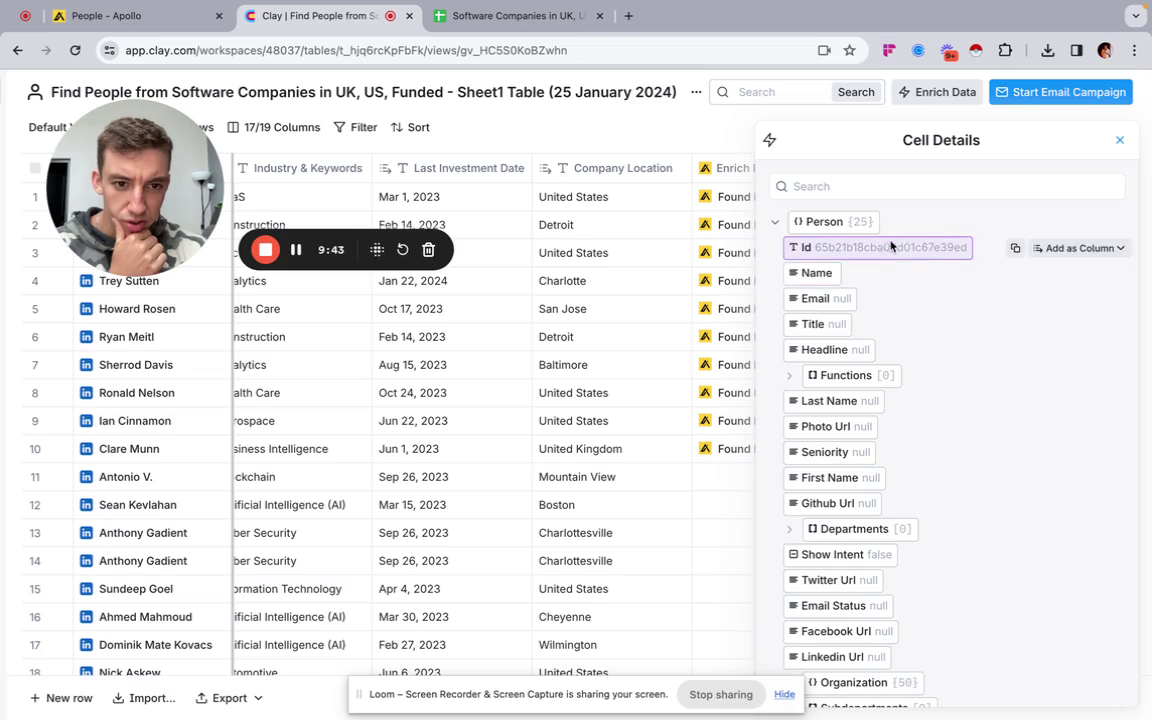
scroll(910, 348, "down", 3)
scroll(910, 348, "up", 3)
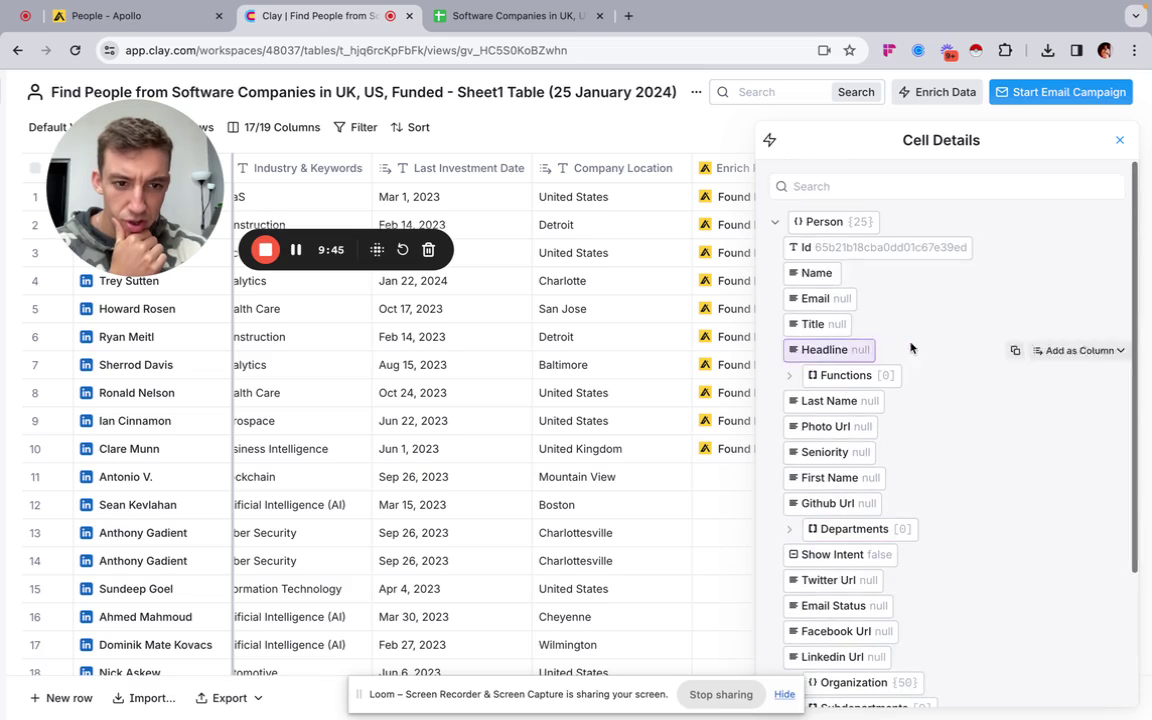
left_click(1119, 140)
Review the Enrich Person input mappings in Edit Column, then check row 2's returned email.
left_click(779, 170)
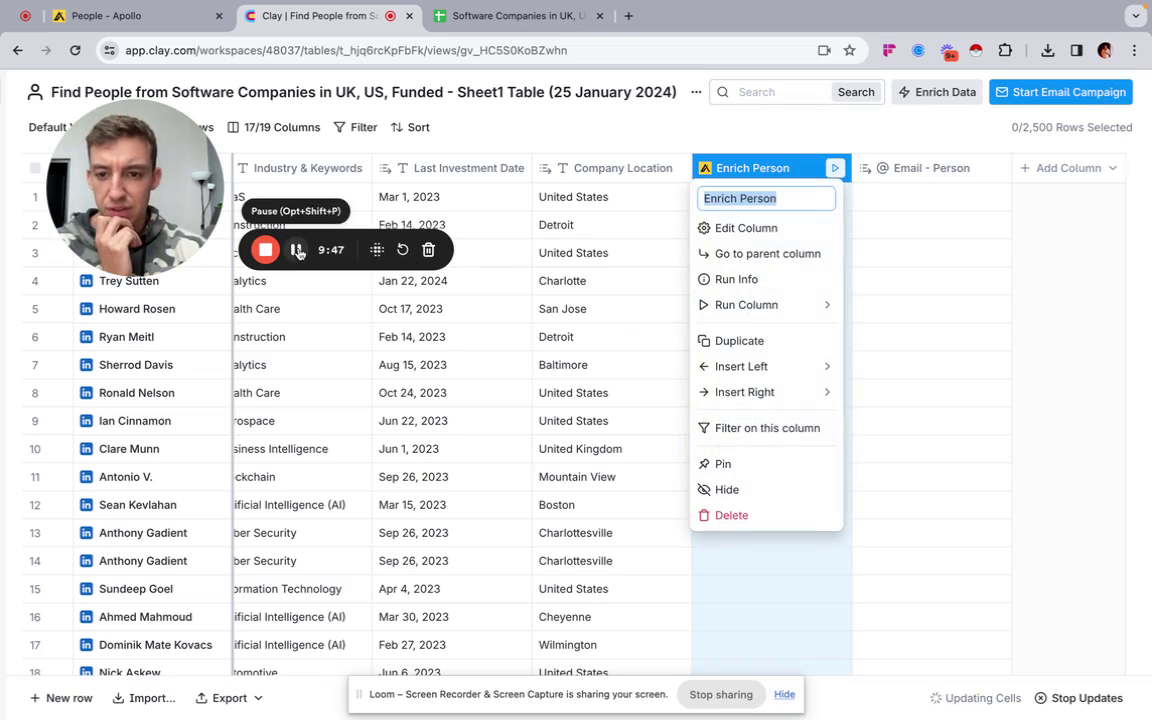
left_click(768, 180)
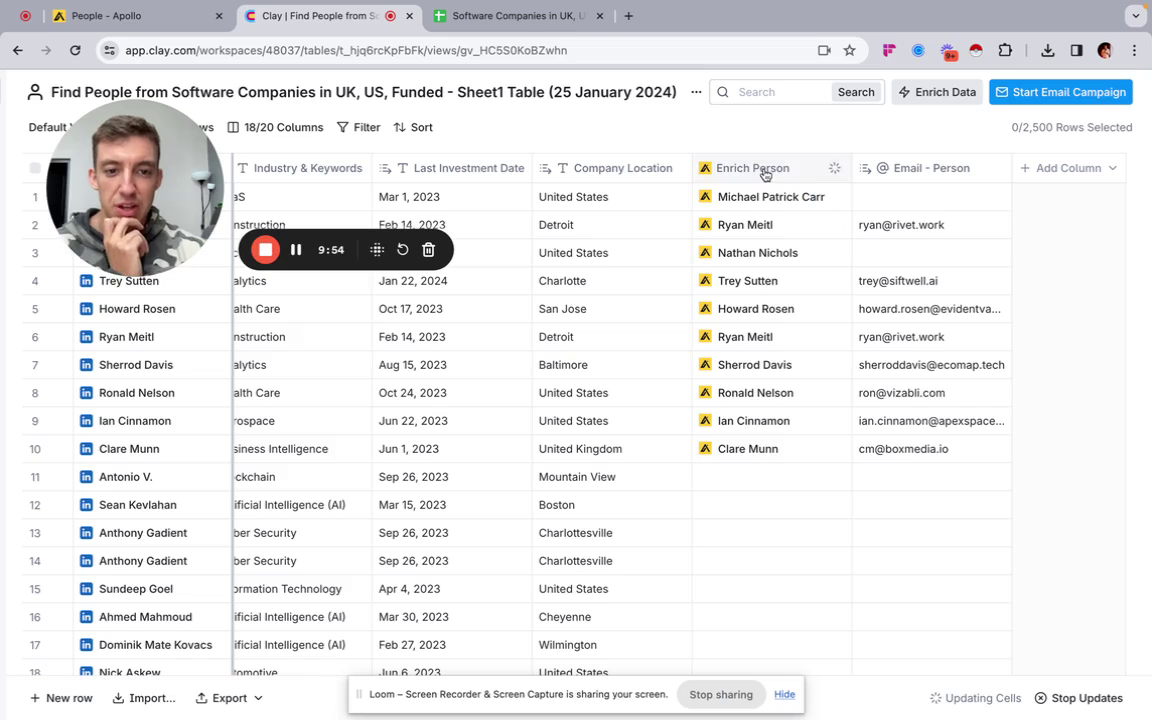
left_click(764, 170)
left_click(747, 229)
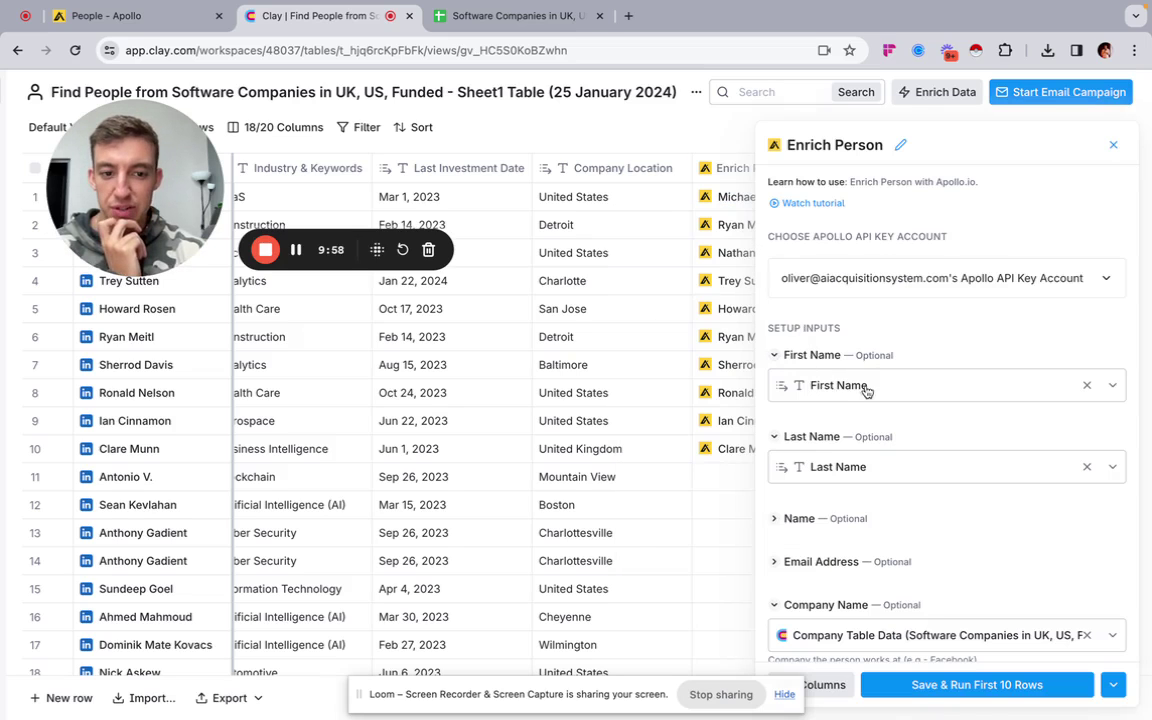
scroll(800, 430, "down", 3)
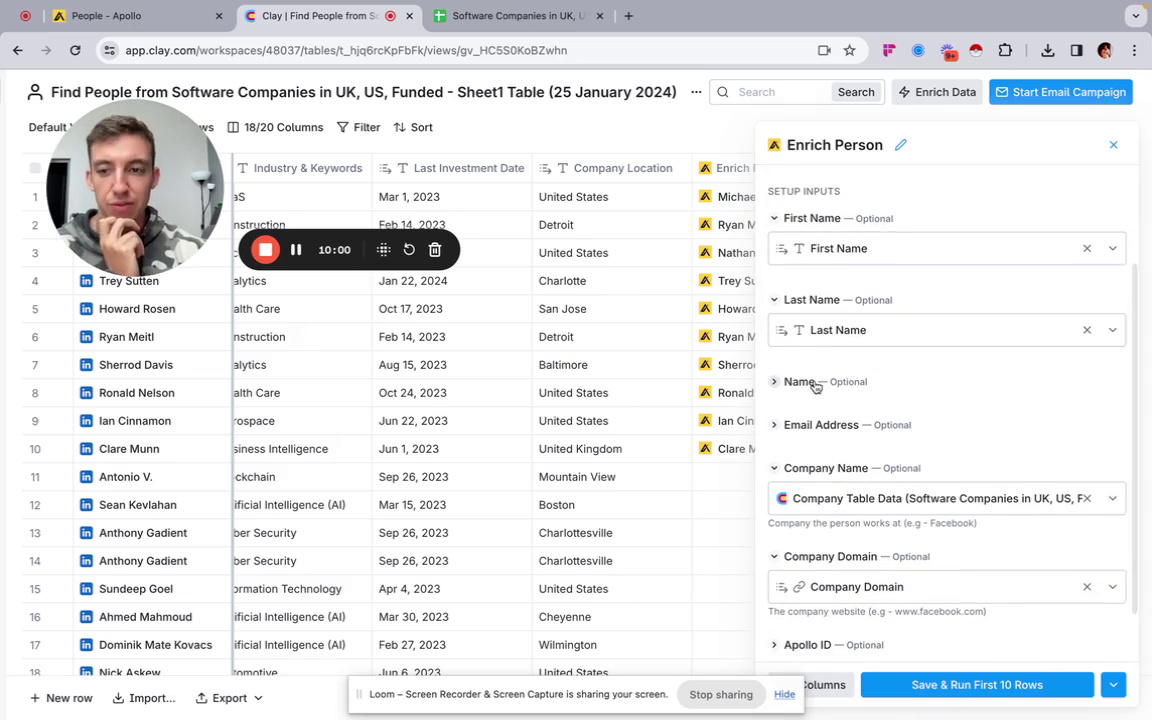
scroll(880, 370, "down", 1)
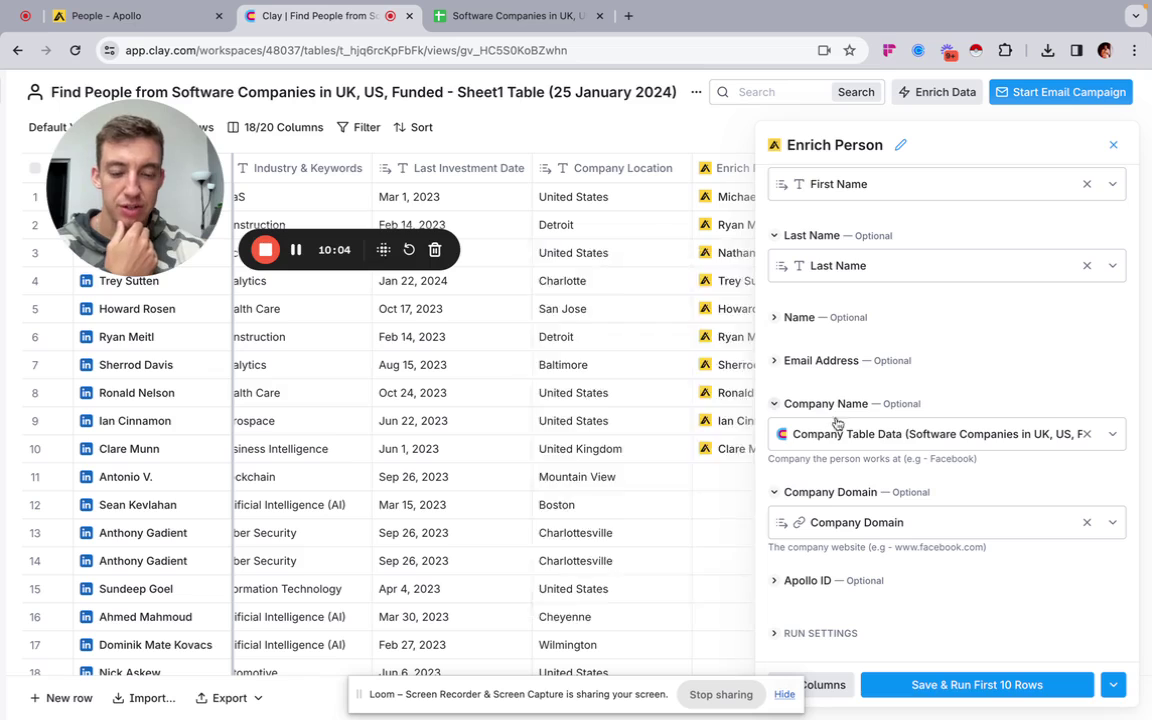
mouse_move(889, 436)
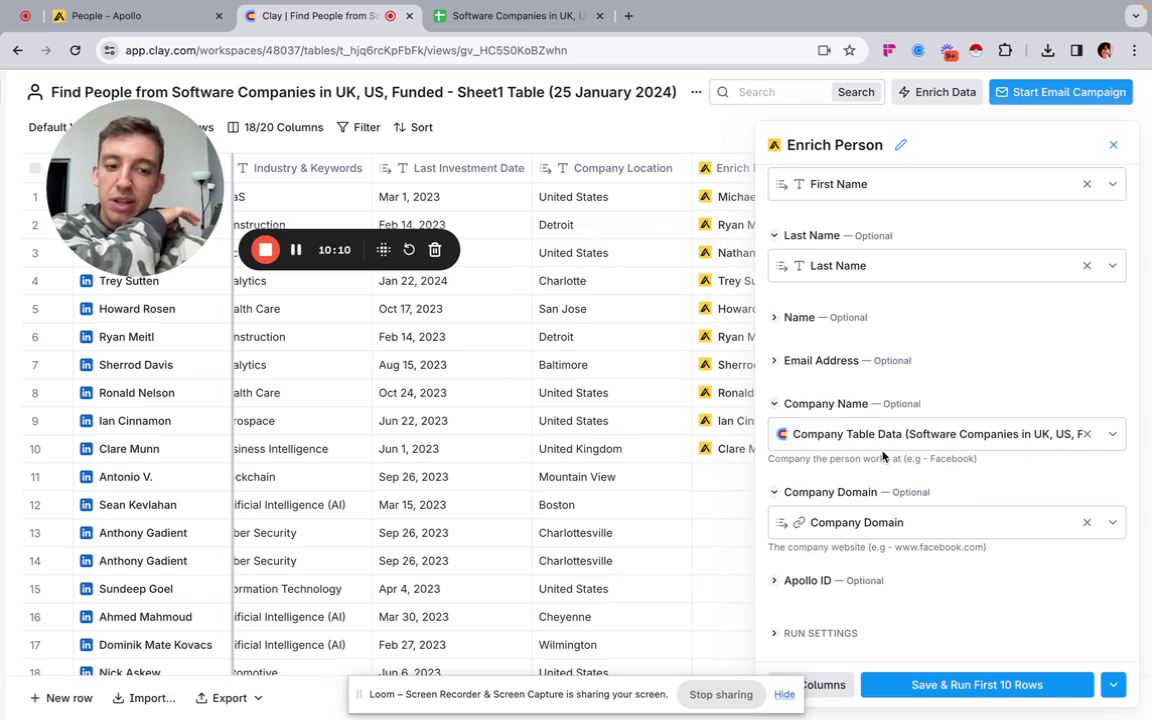
scroll(882, 456, "up", 3)
scroll(880, 400, "down", 1)
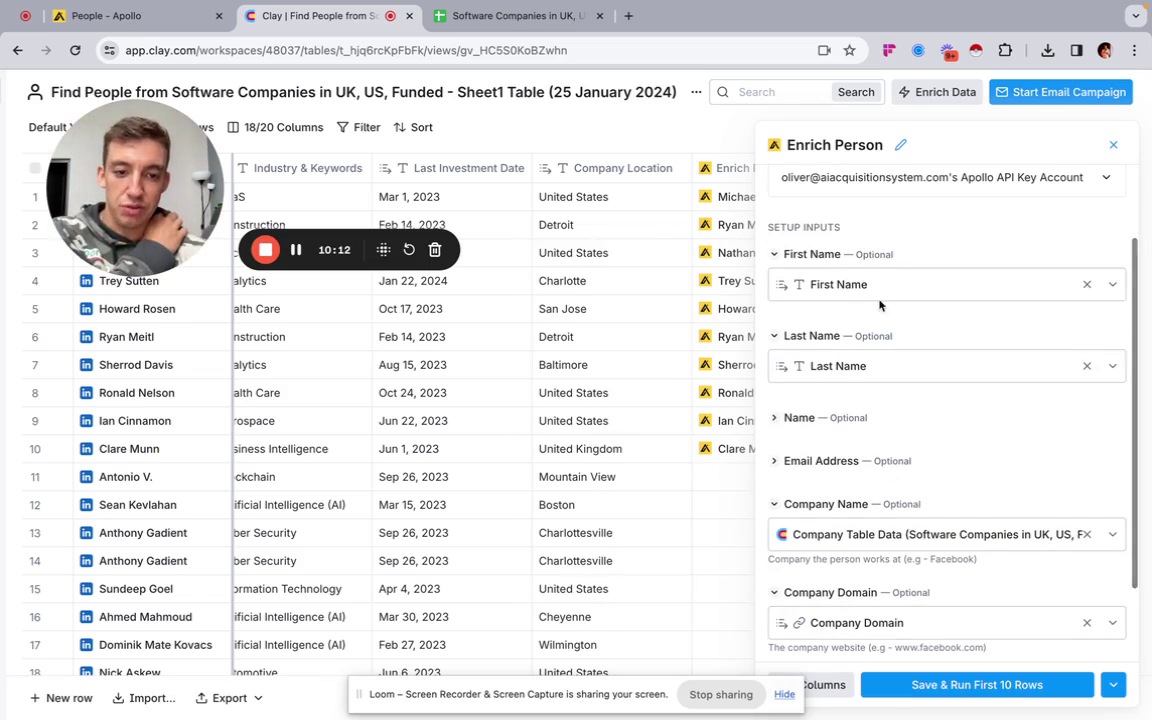
scroll(985, 437, "down", 2)
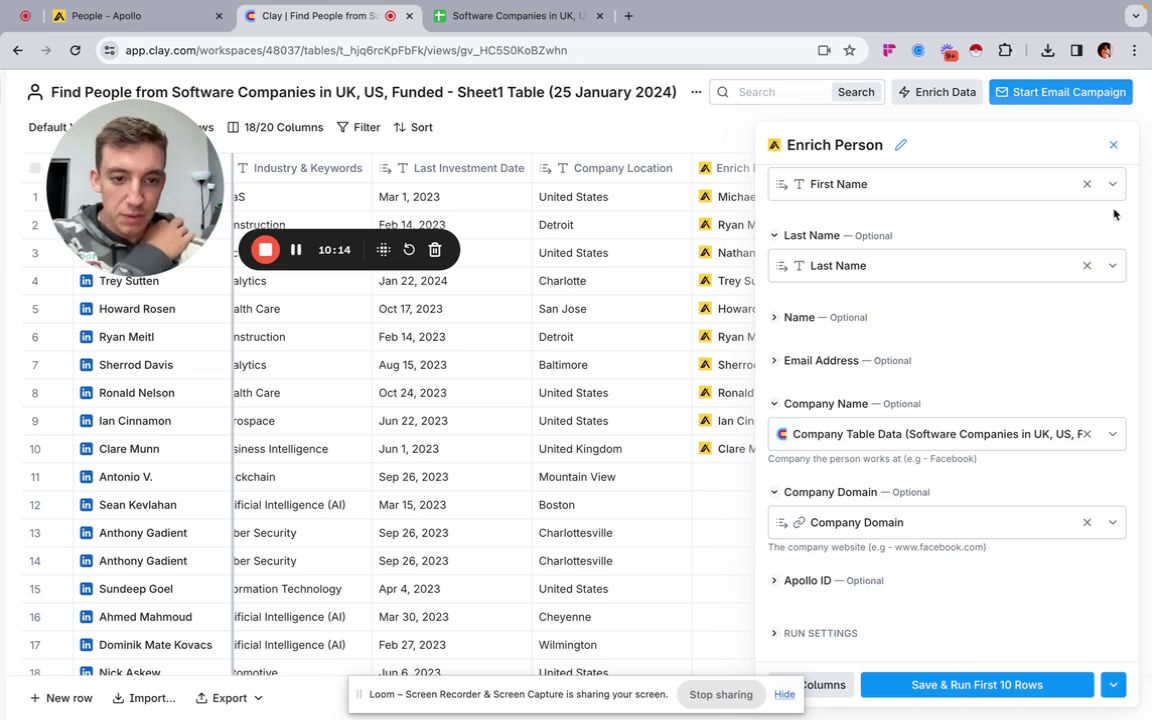
left_click(1113, 144)
left_click(922, 227)
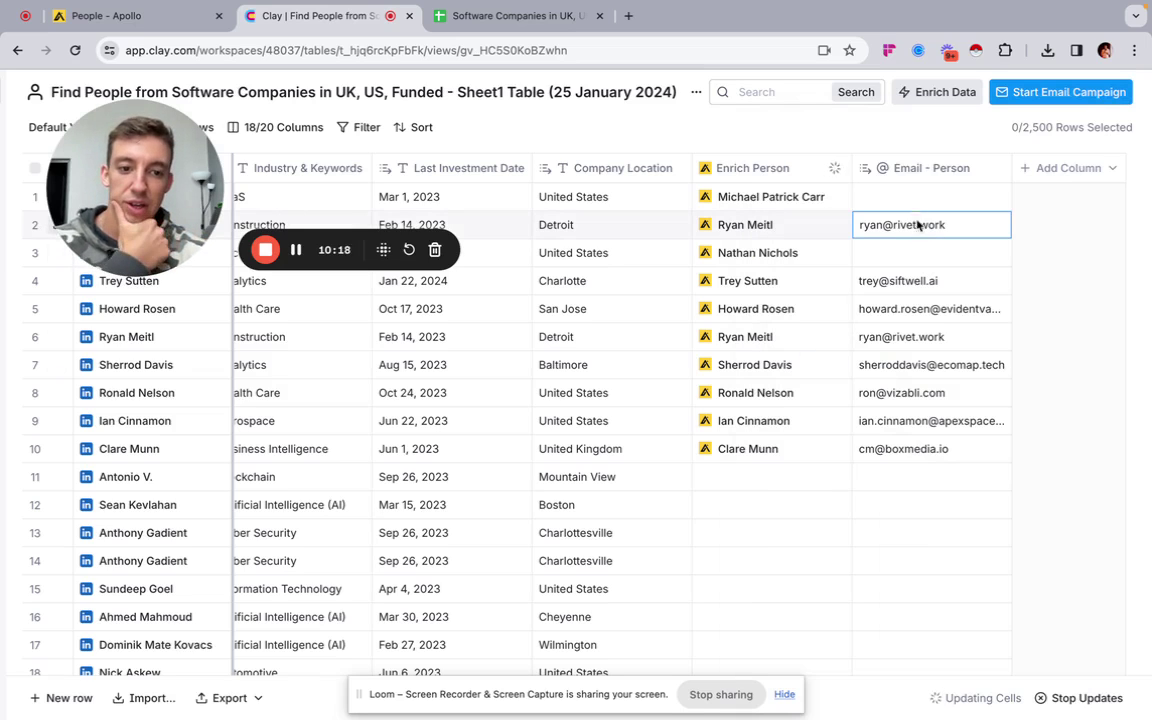
scroll(816, 481, "left", 2)
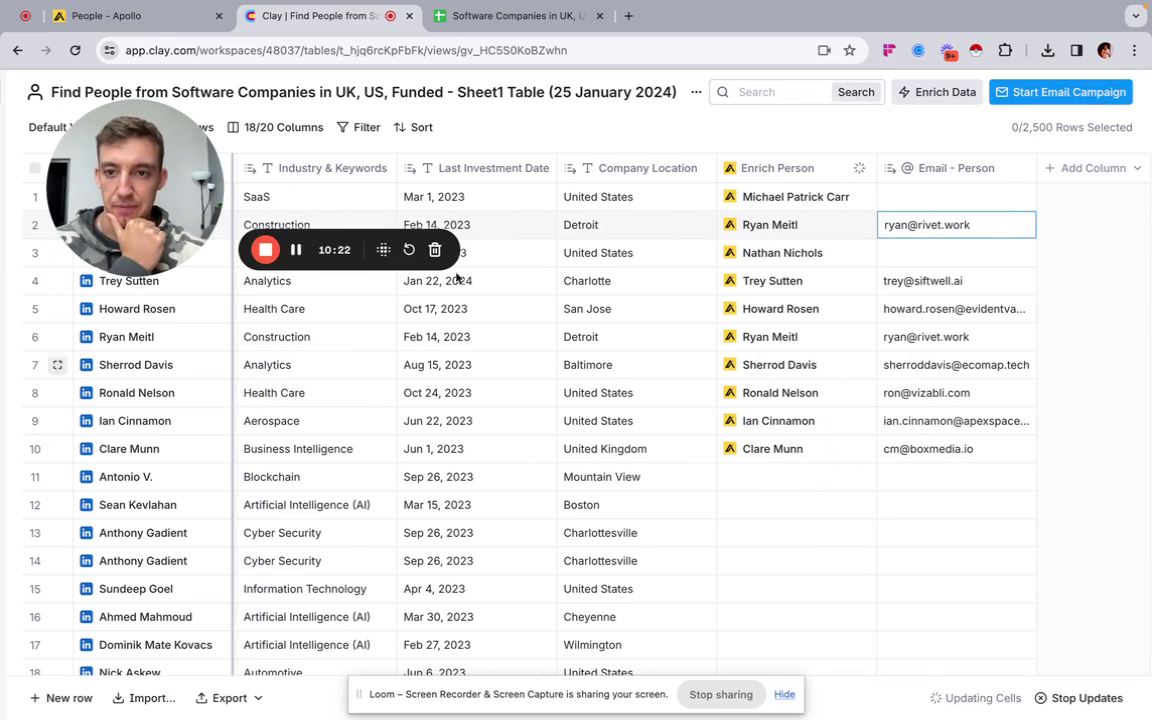
In Apollo's Manage plan page, check email credits usage: 6,452 of 10,000 used.
left_click(140, 17)
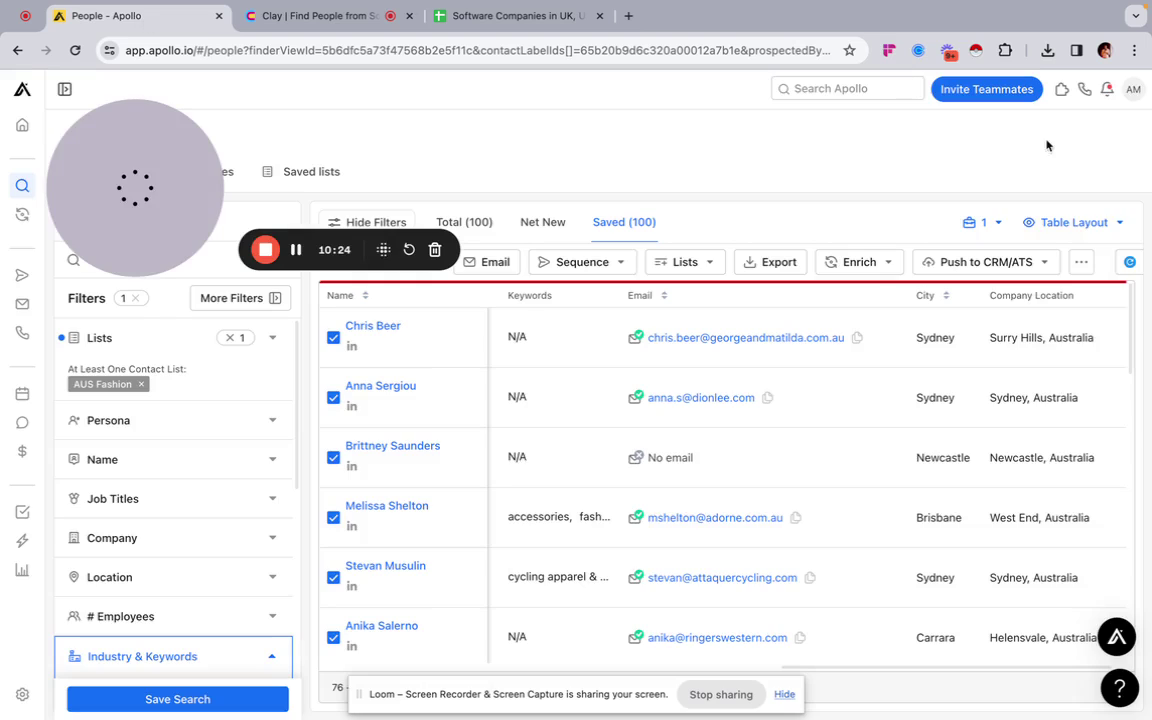
left_click(1133, 89)
left_click(1073, 246)
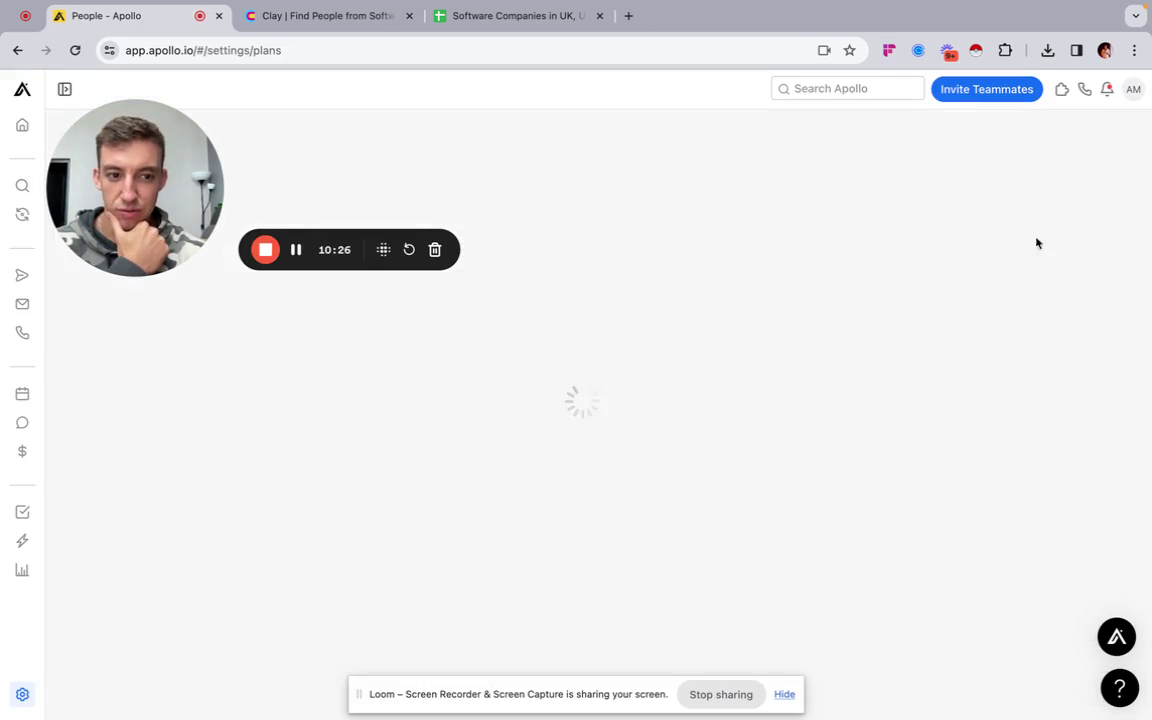
scroll(500, 360, "down", 2)
scroll(485, 452, "down", 5)
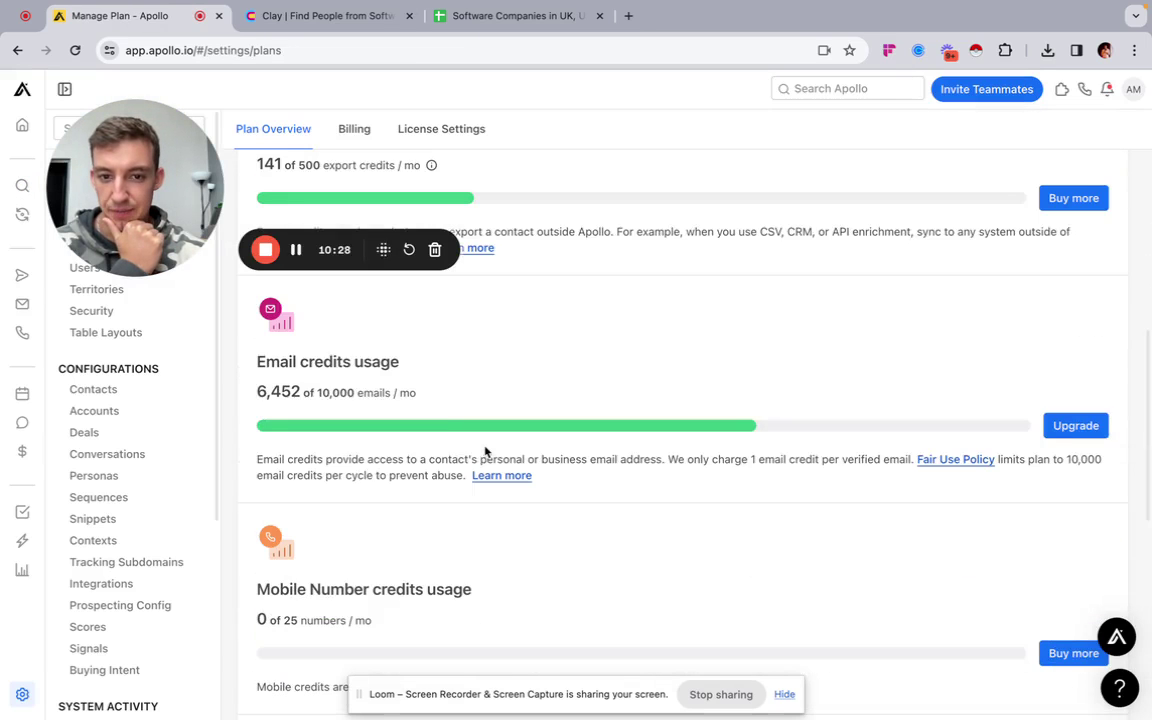
scroll(486, 450, "up", 1)
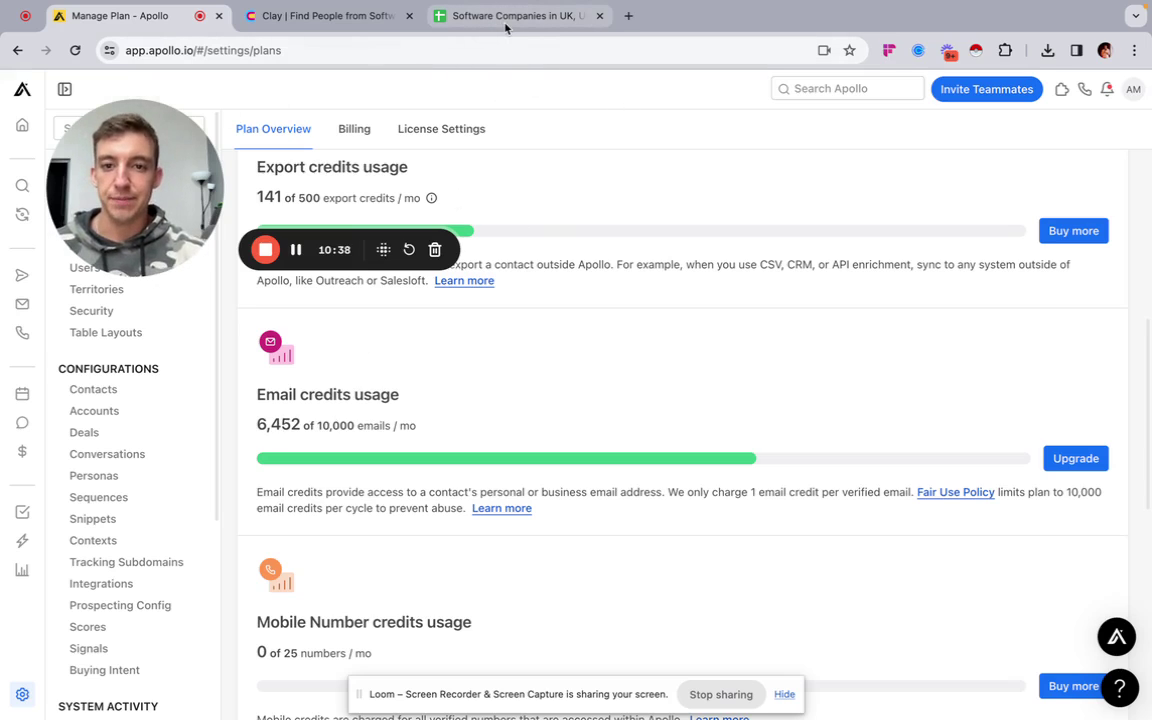
Run the Enrich Person column on 250 more rows starting from row 11.
left_click(505, 20)
left_click(320, 22)
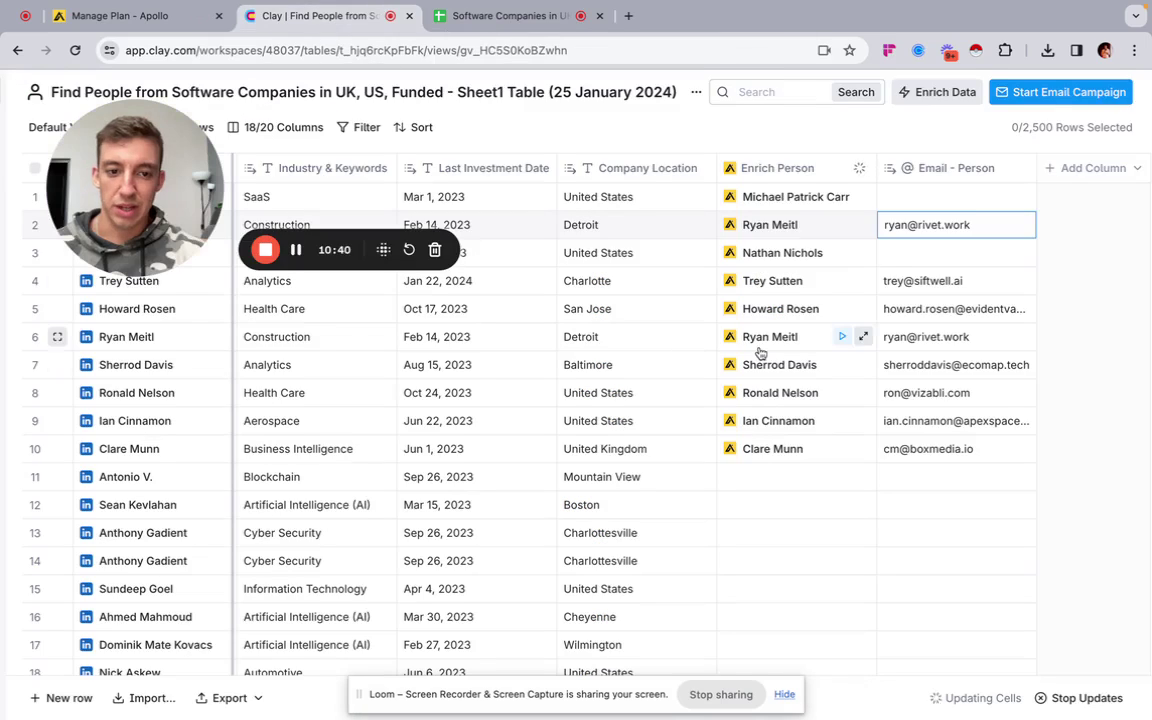
left_click(778, 170)
mouse_move(806, 284)
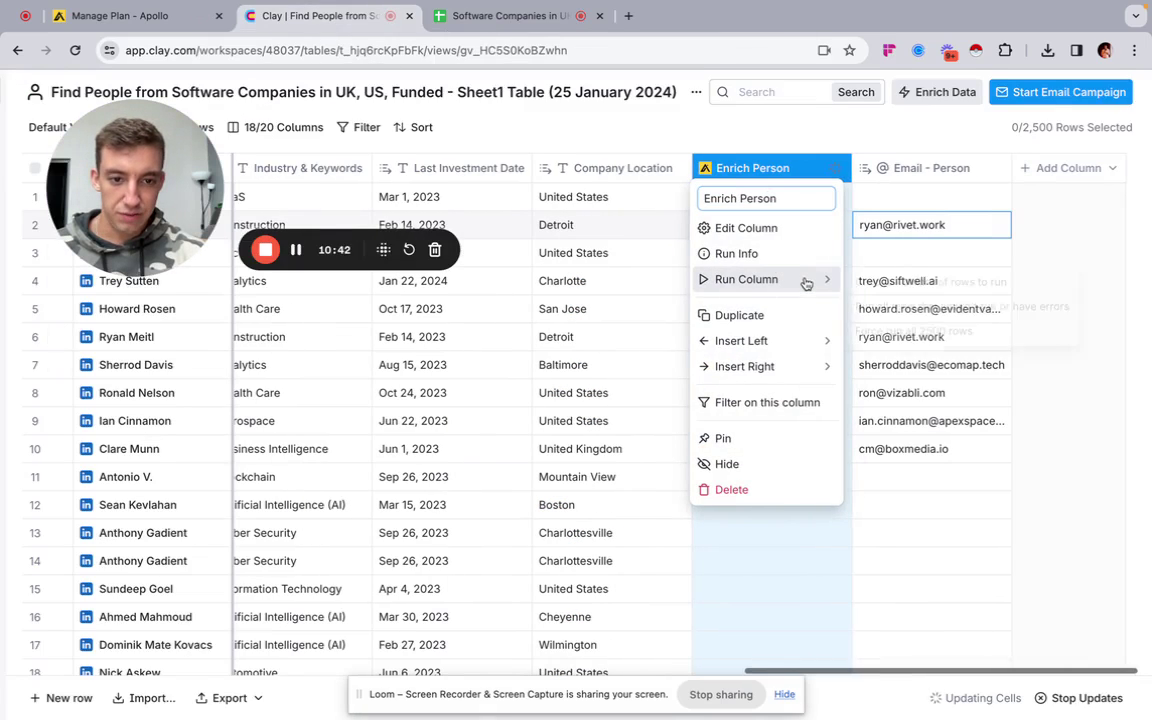
left_click(946, 284)
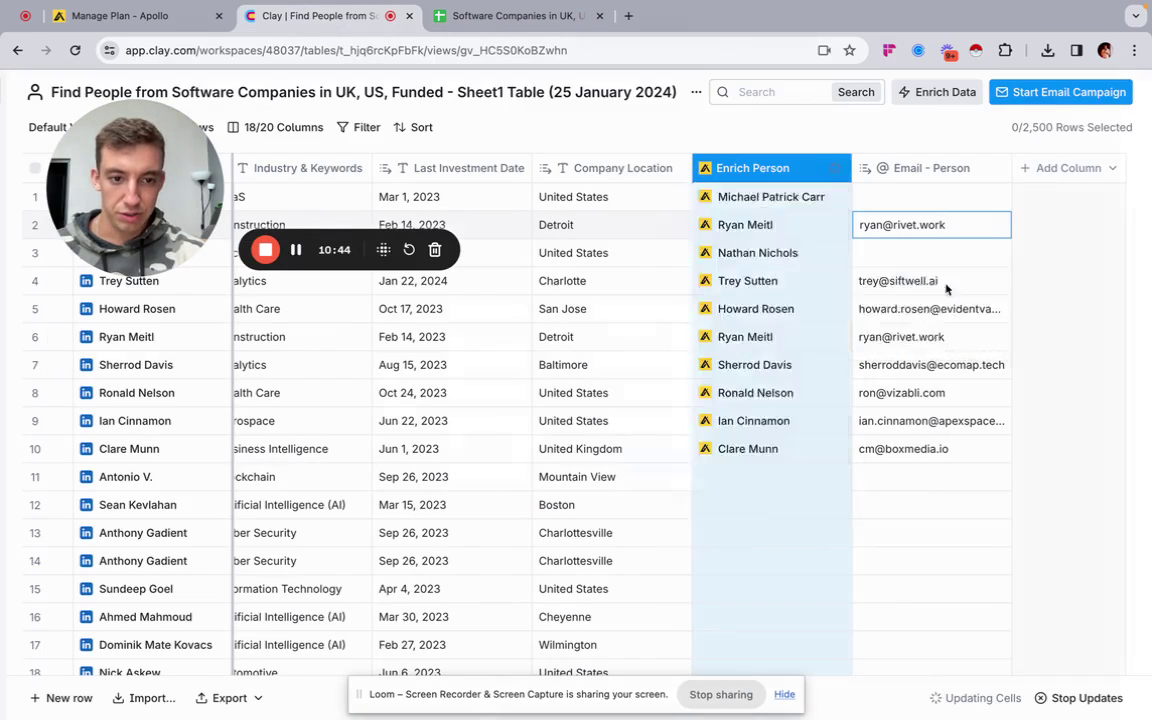
left_click(463, 368)
key("BackSpace")
key("BackSpace")
type("250")
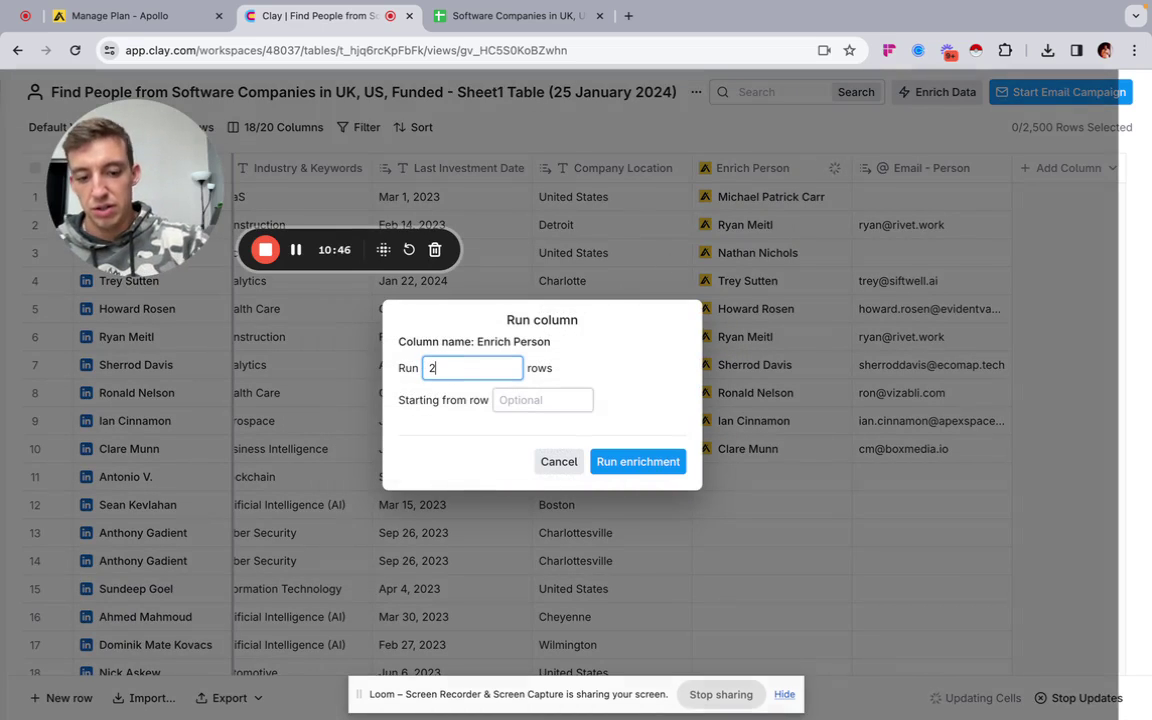
left_click(523, 399)
type("11")
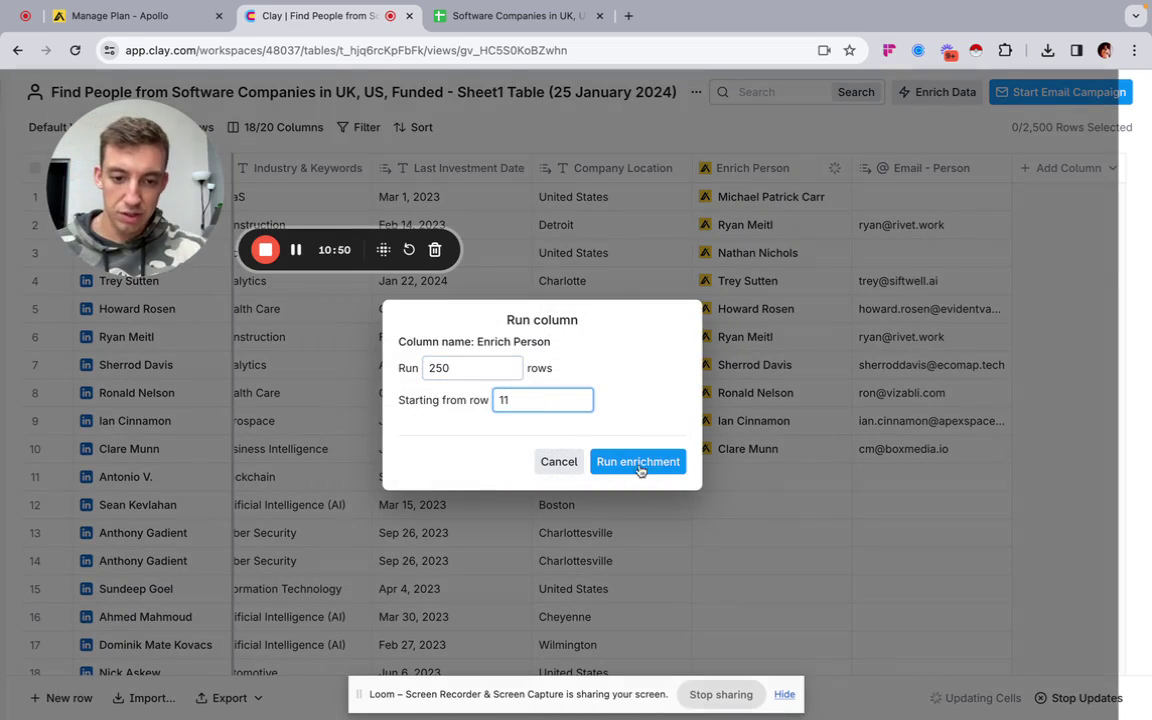
left_click(639, 462)
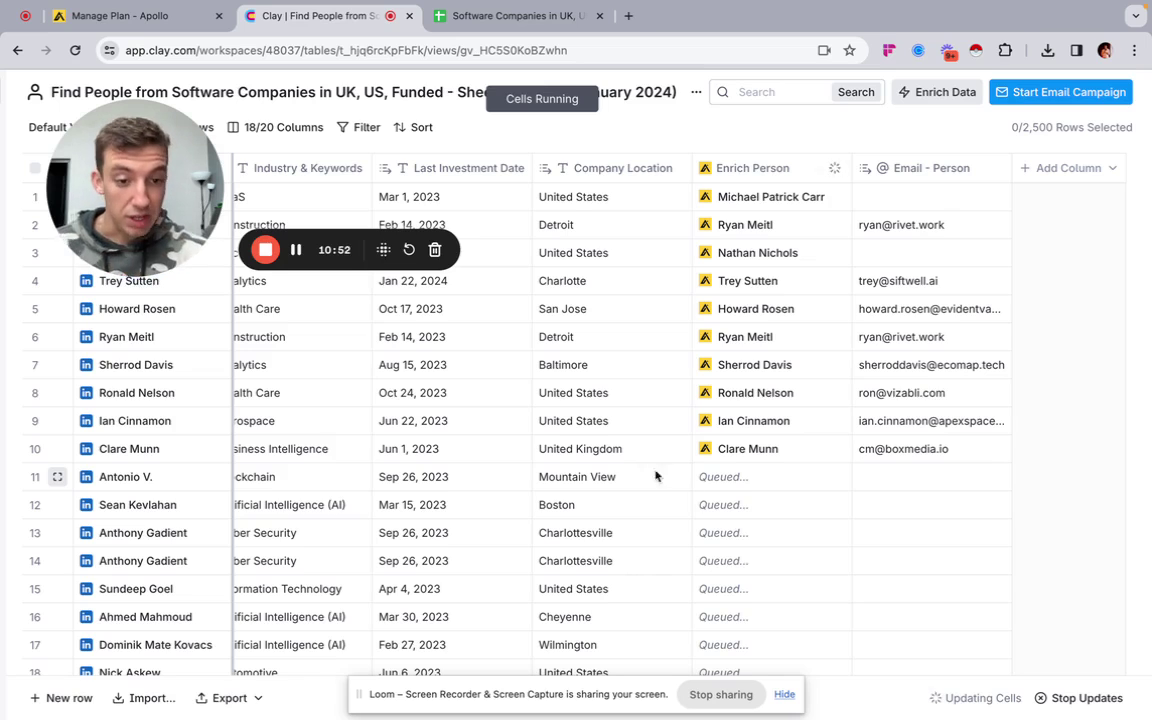
left_click(1066, 173)
Add a new enrichment column using Debounce's Validate Email integration, found by searching 'valid'.
left_click(944, 99)
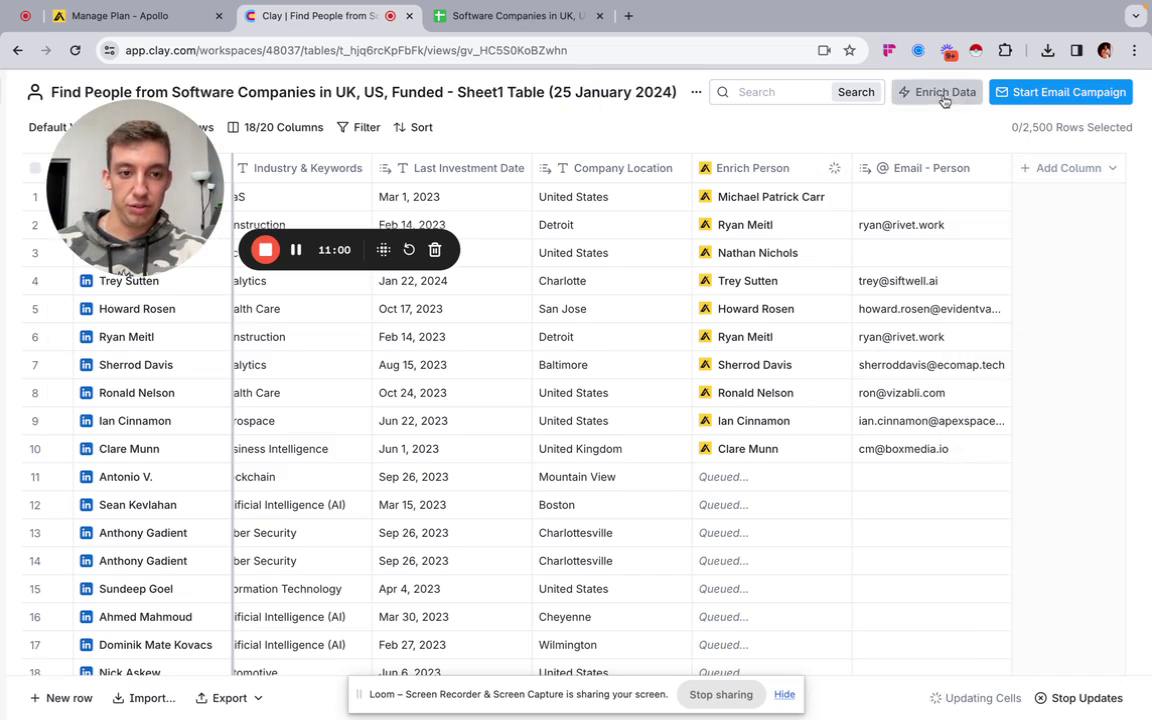
left_click(303, 197)
type("valid")
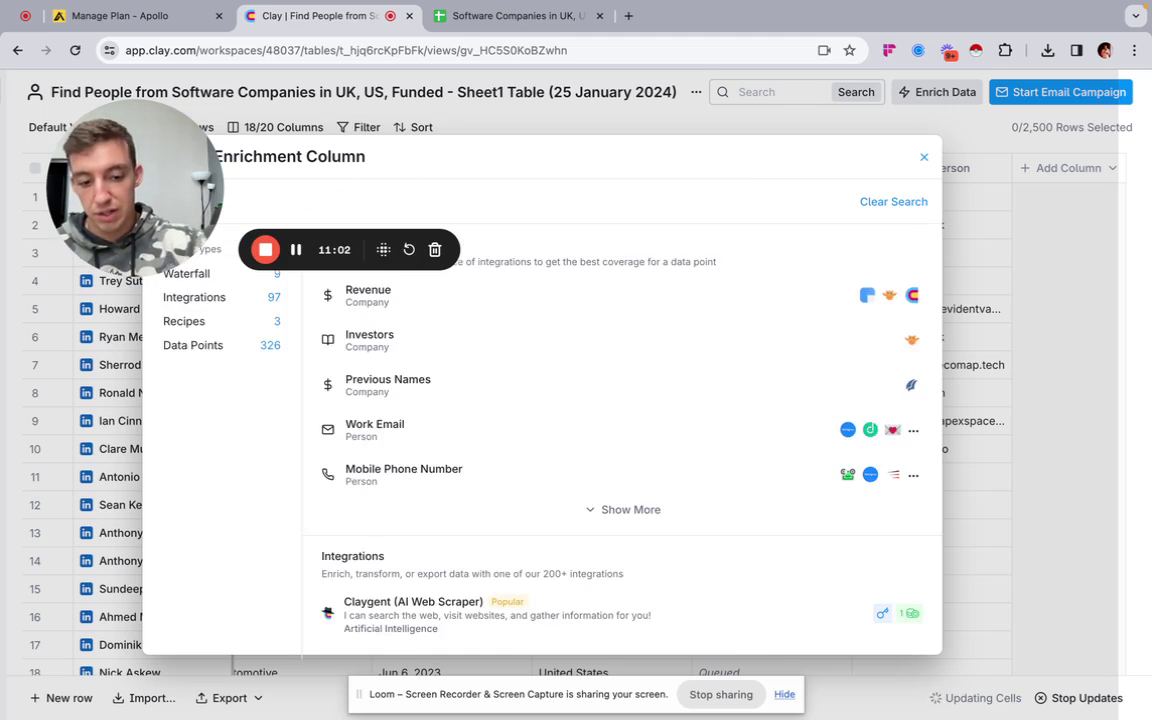
key("ctrl+a")
key("BackSpace")
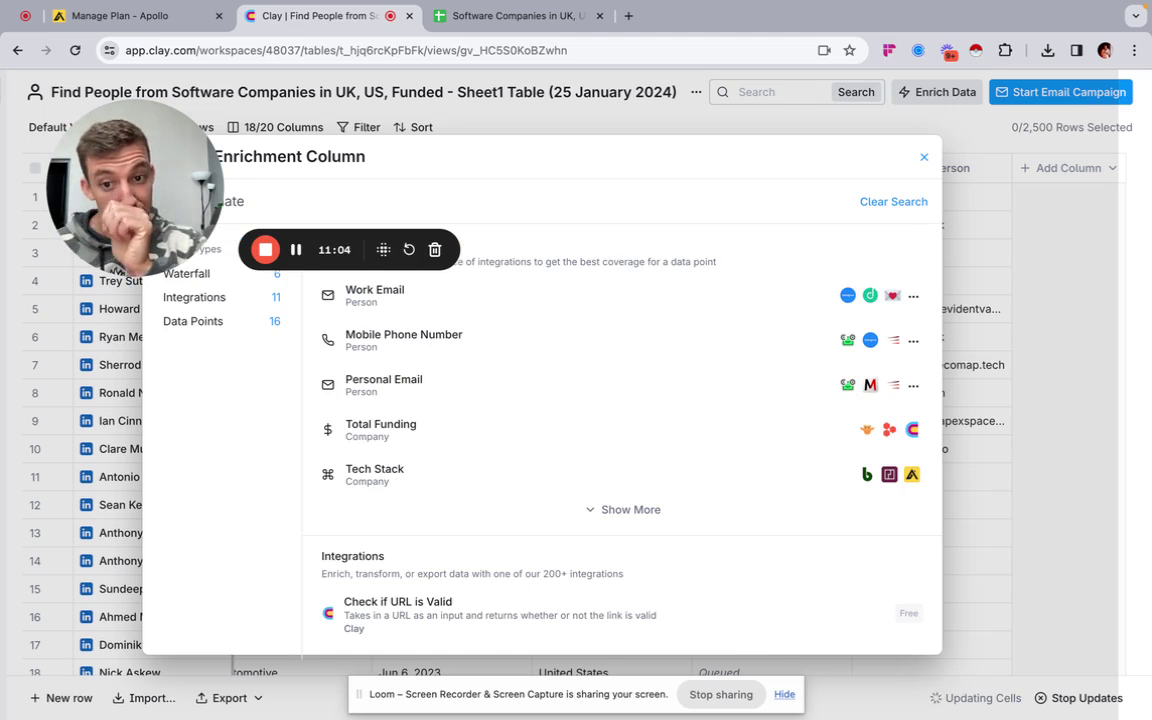
scroll(419, 380, "down", 5)
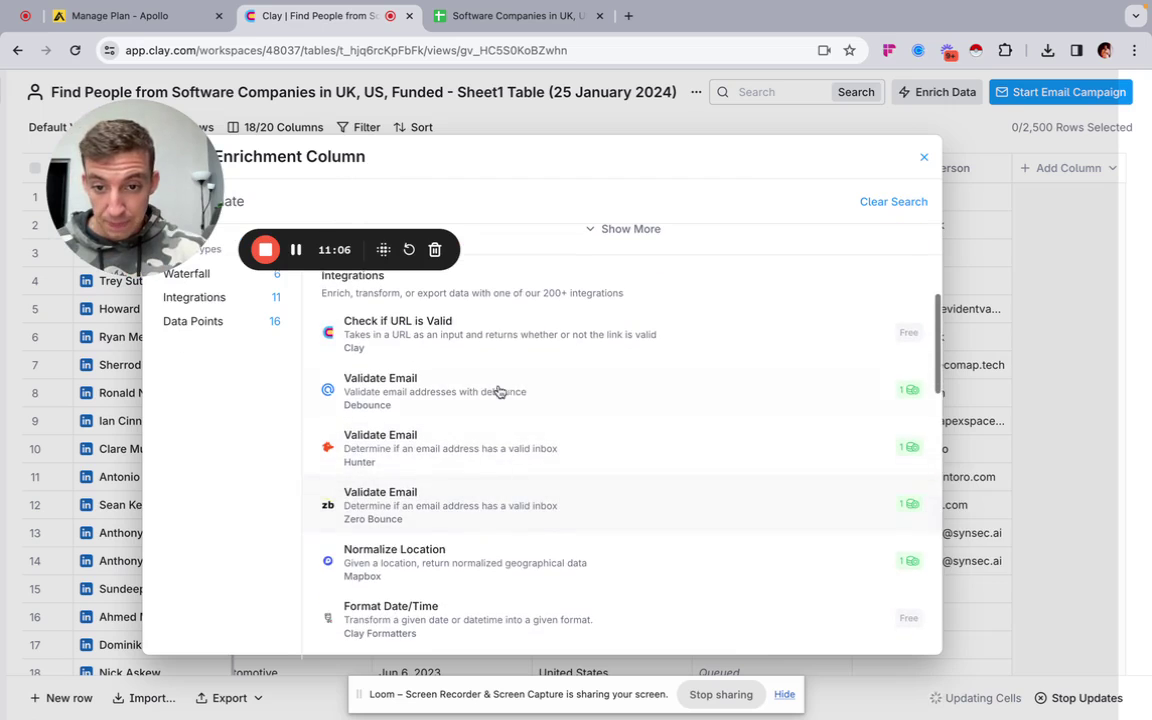
left_click(512, 397)
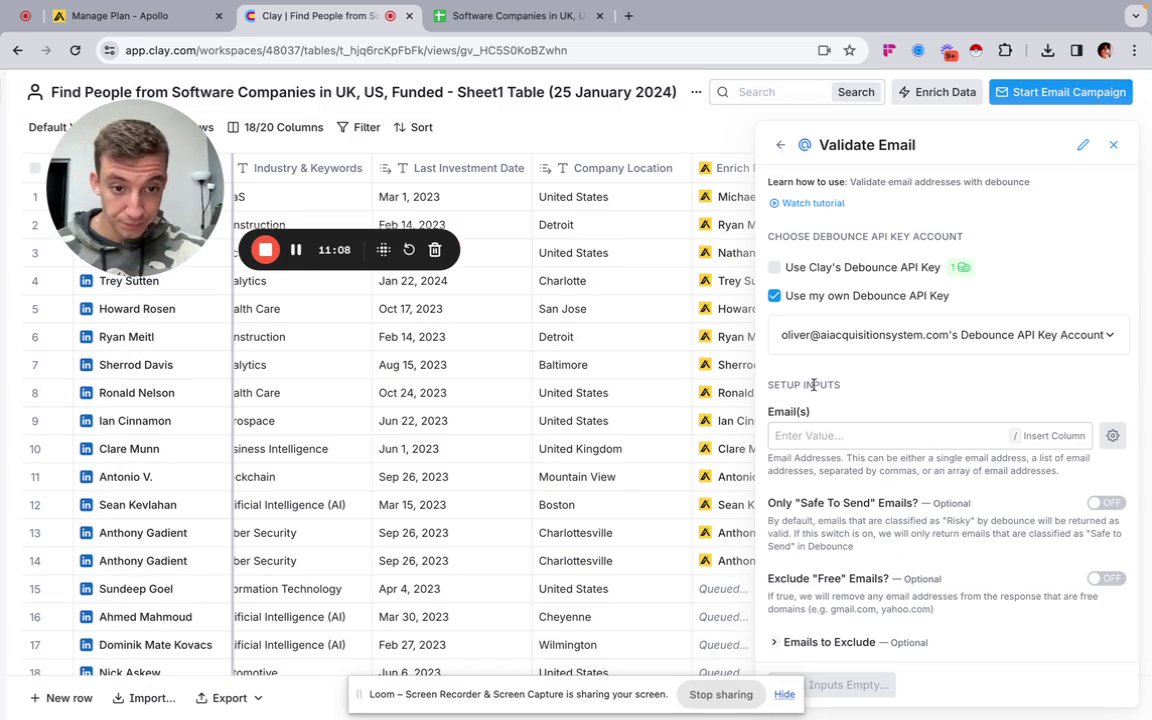
Validate Email - Person, returning only safe-to-send emails and excluding free addresses.
left_click(833, 437)
type("/")
scroll(860, 620, "down", 5)
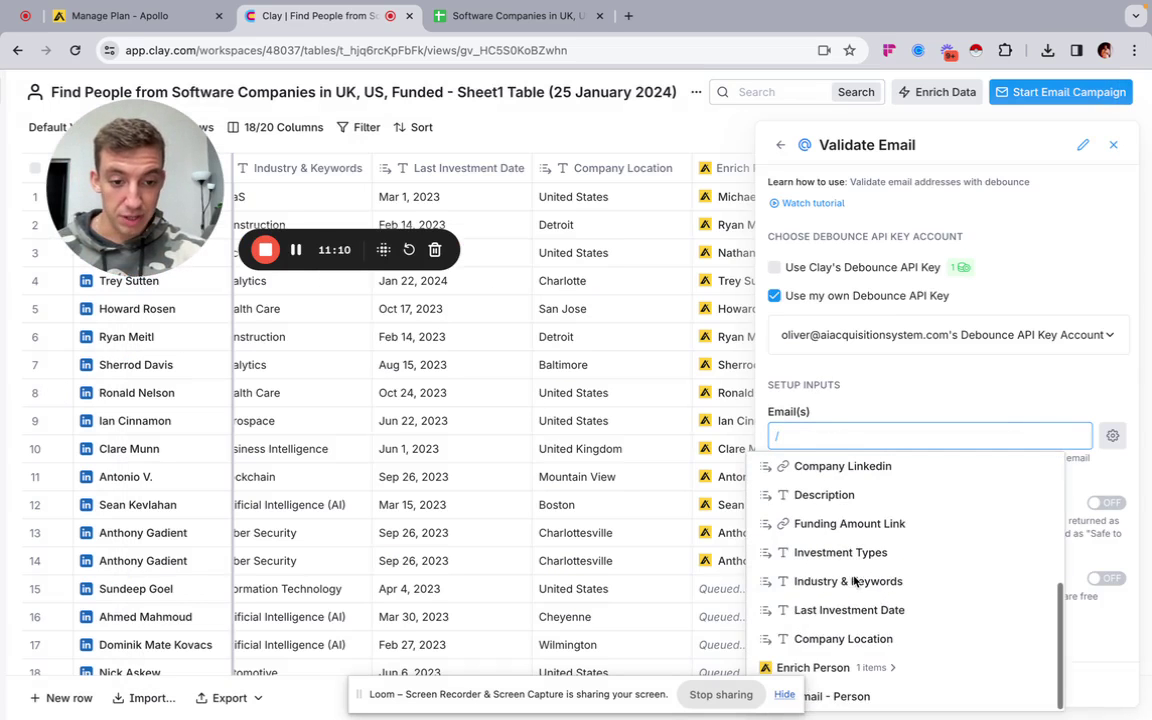
left_click(835, 696)
scroll(940, 432, "down", 1)
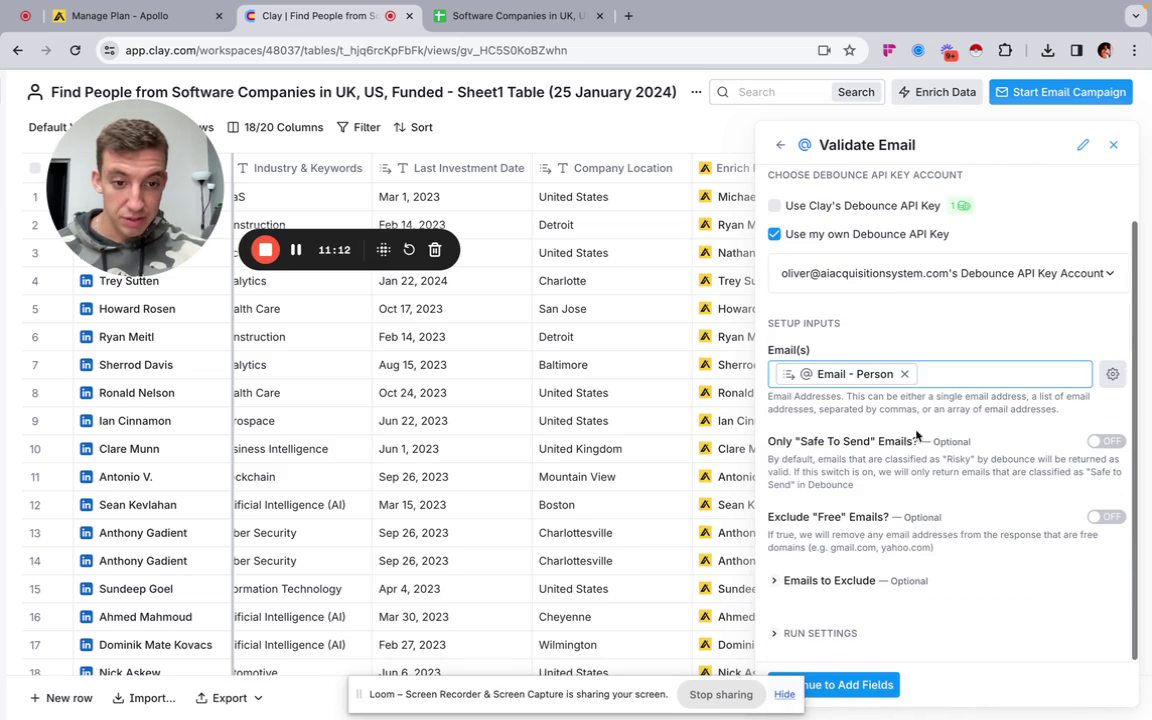
left_click(1103, 441)
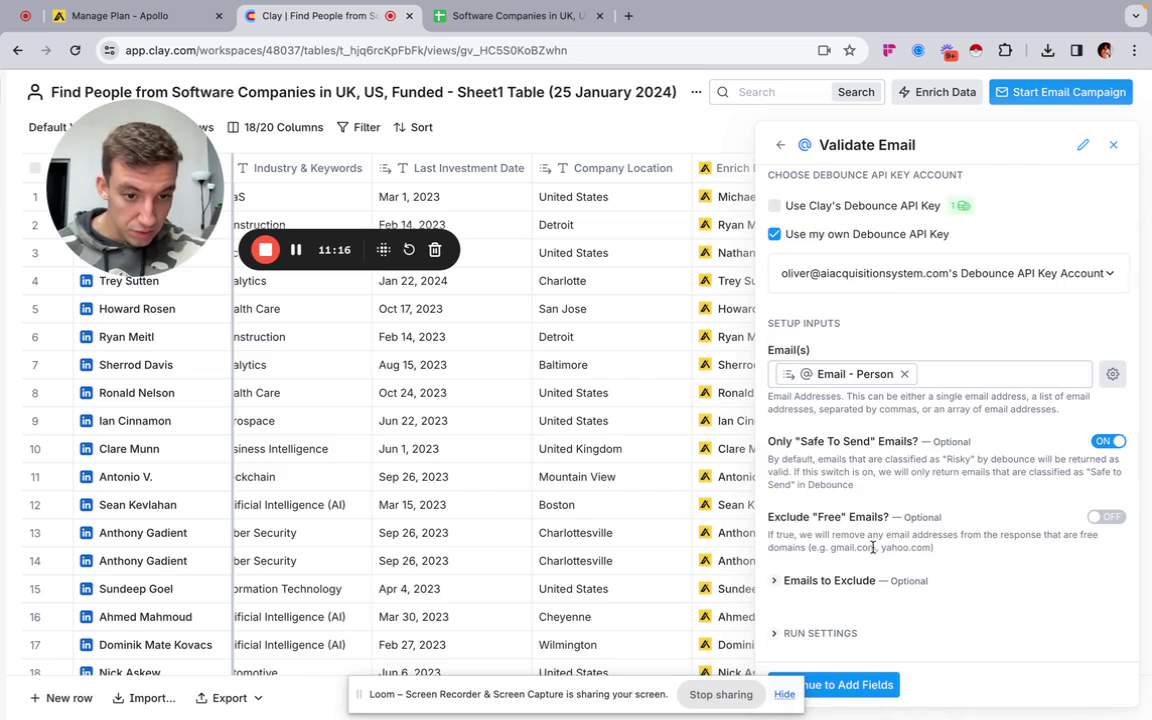
left_click(1111, 522)
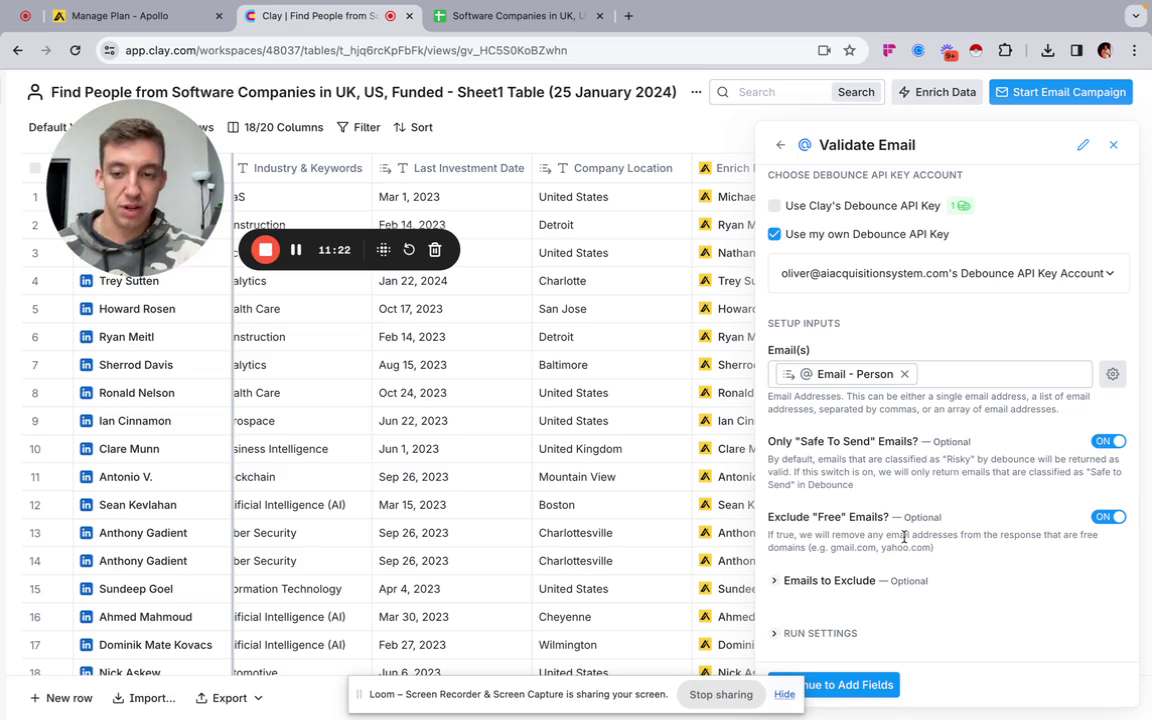
Continue to output fields, then save and run validation on the first ten rows.
left_click(785, 633)
scroll(790, 520, "down", 2)
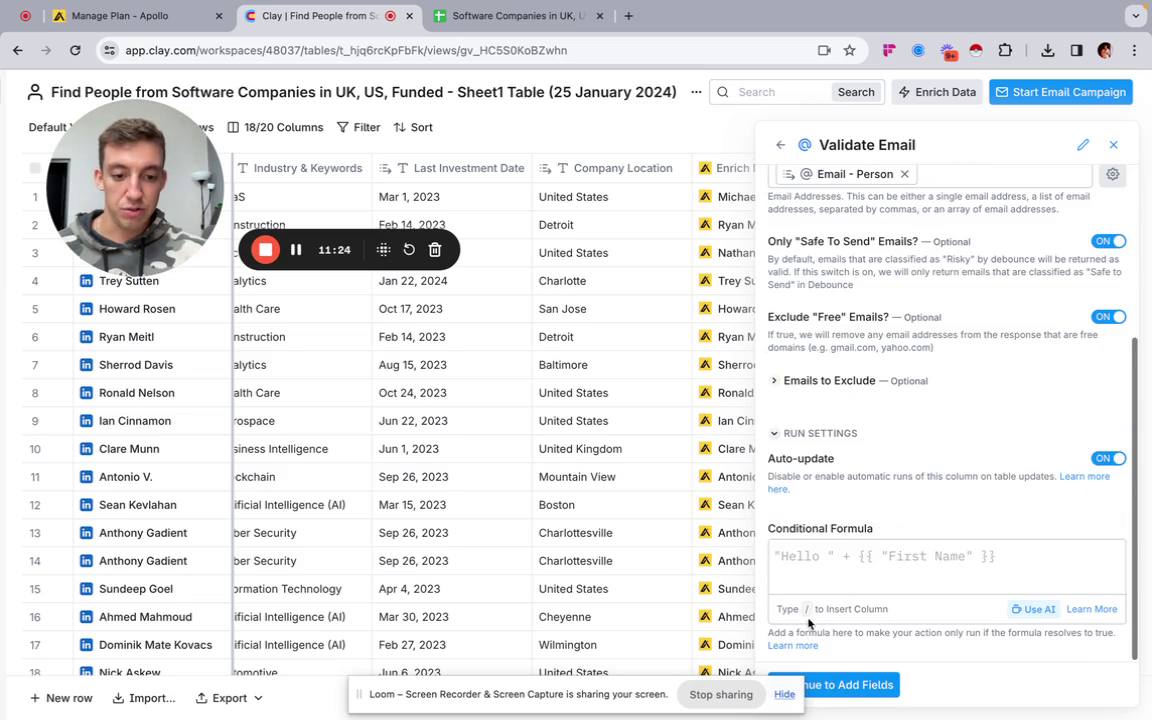
left_click(776, 434)
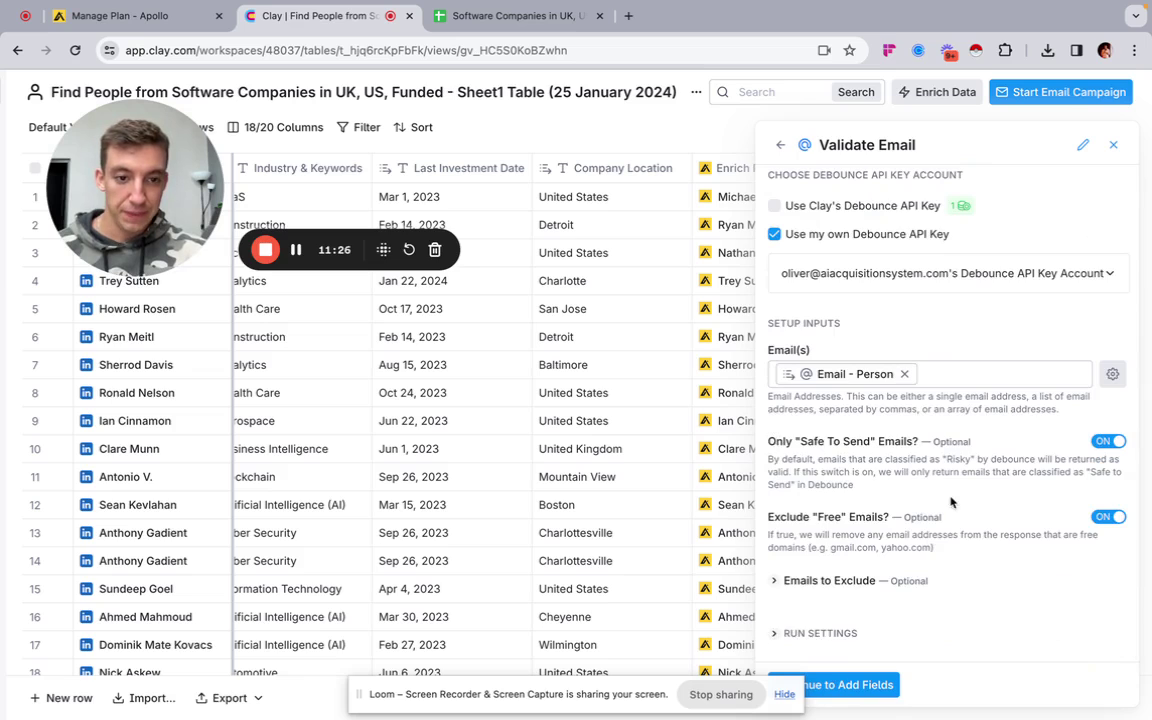
scroll(951, 502, "up", 2)
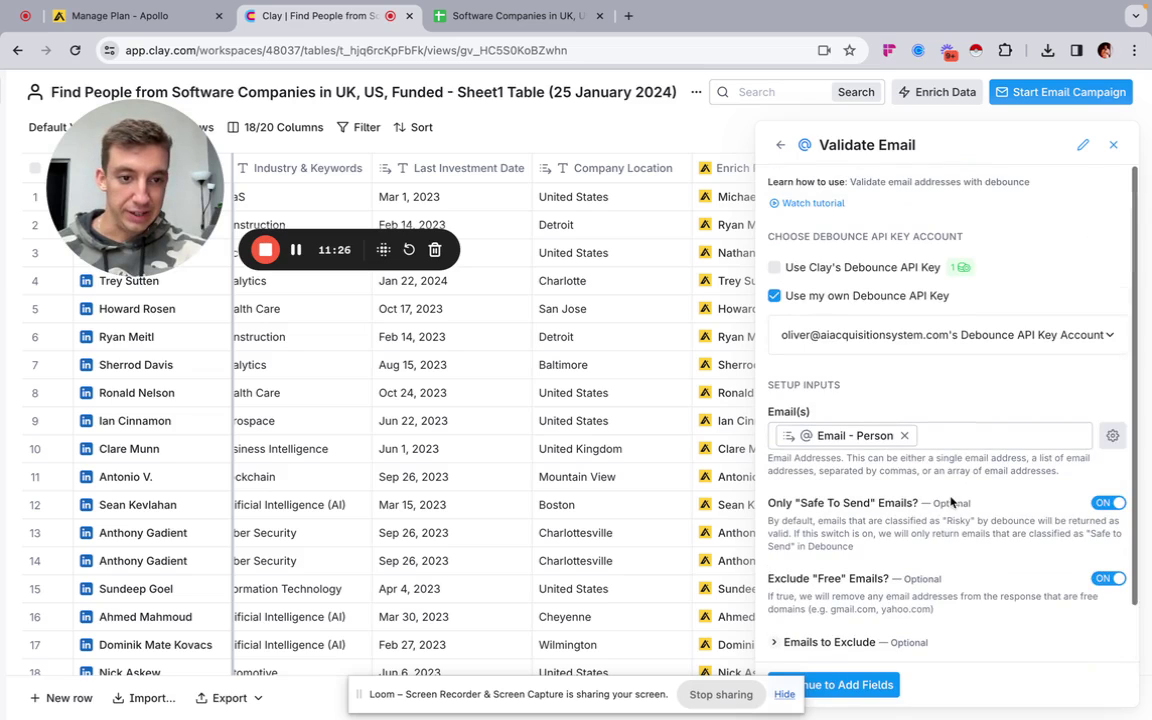
left_click(852, 688)
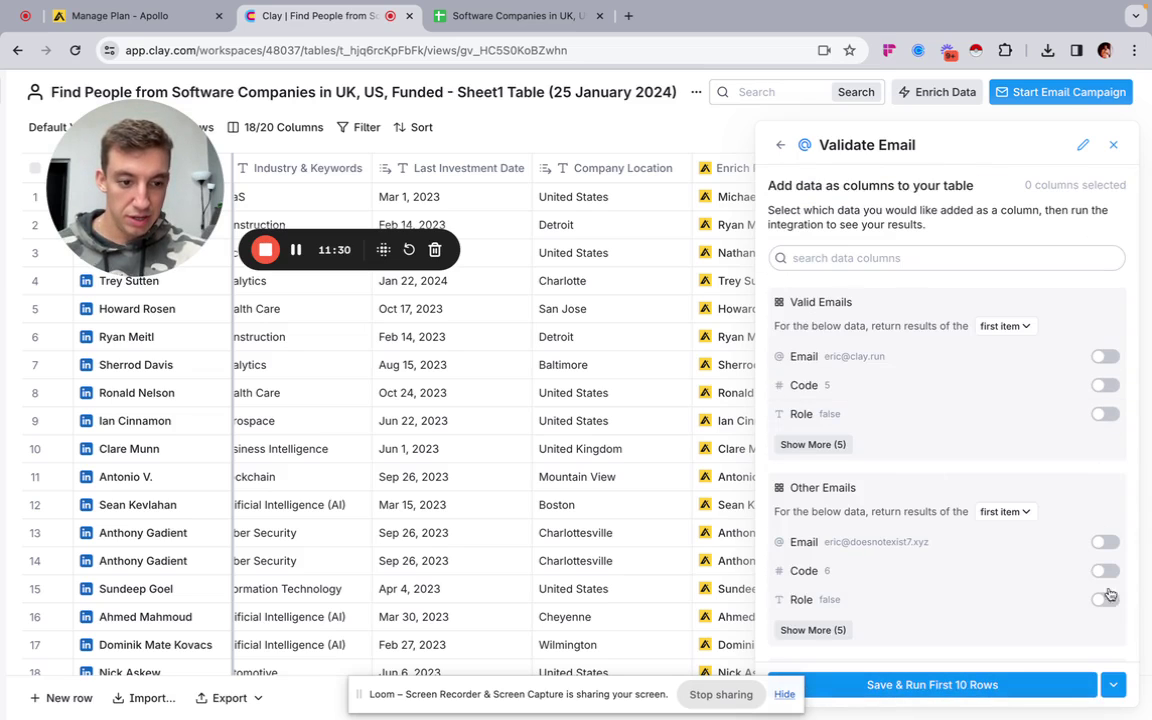
left_click(932, 684)
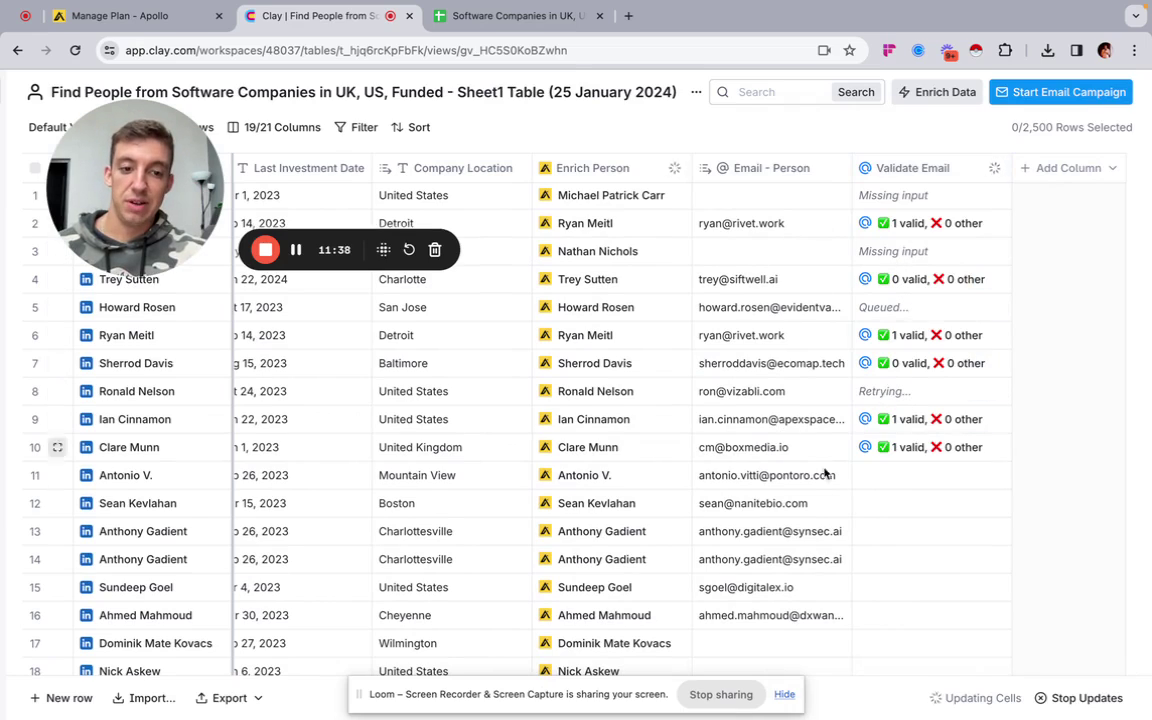
scroll(733, 437, "down", 10)
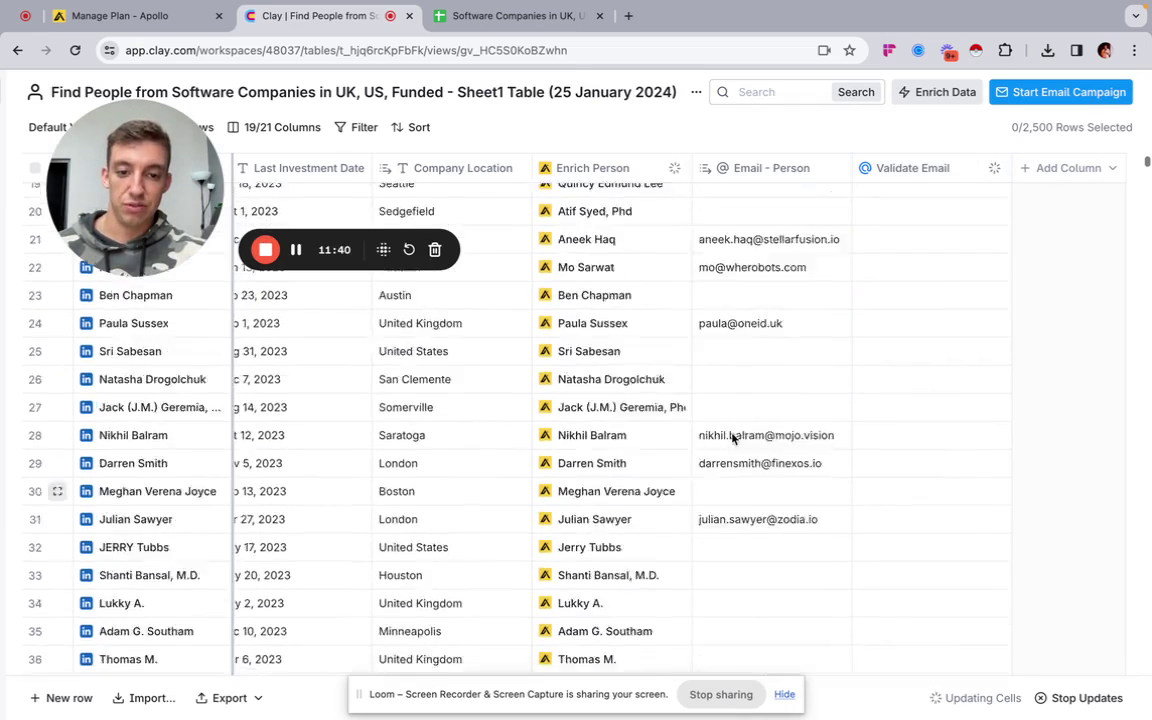
scroll(733, 437, "up", 10)
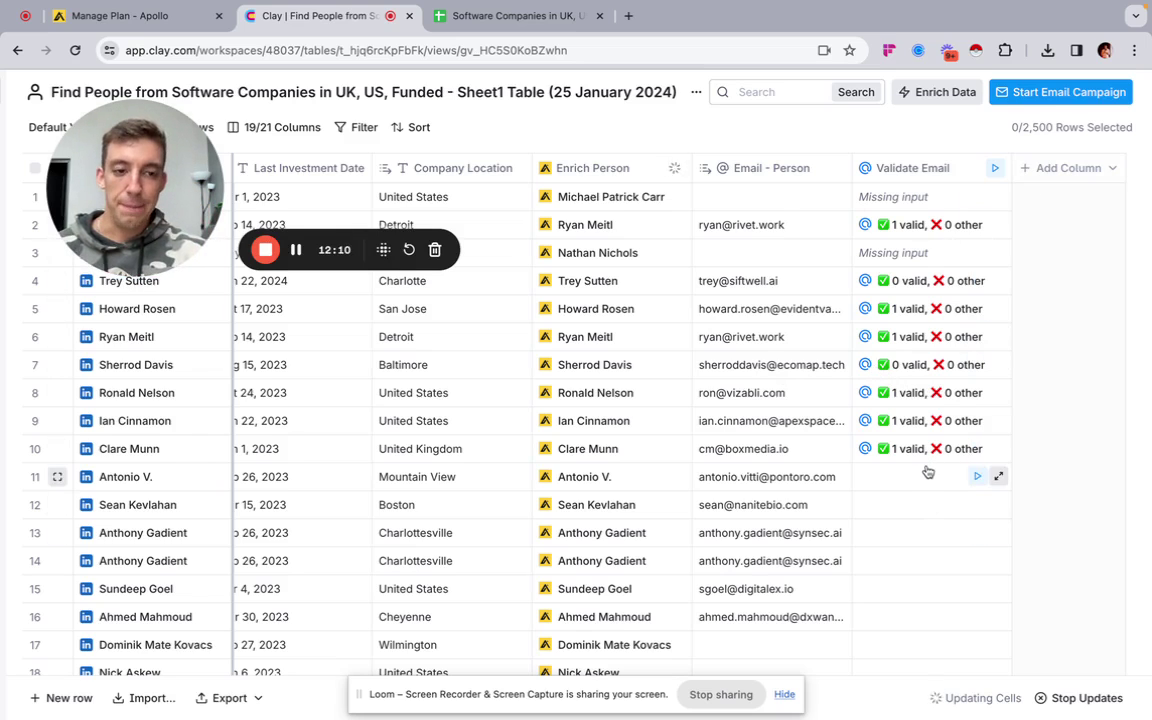
left_click(1062, 170)
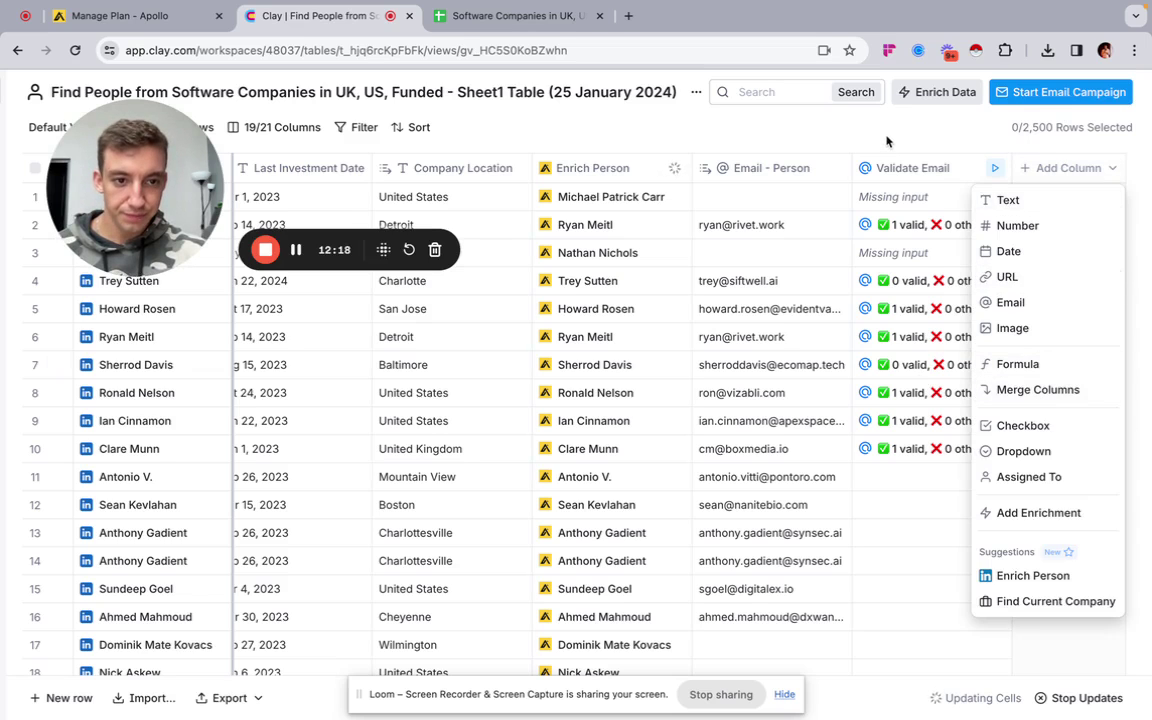
key("Escape")
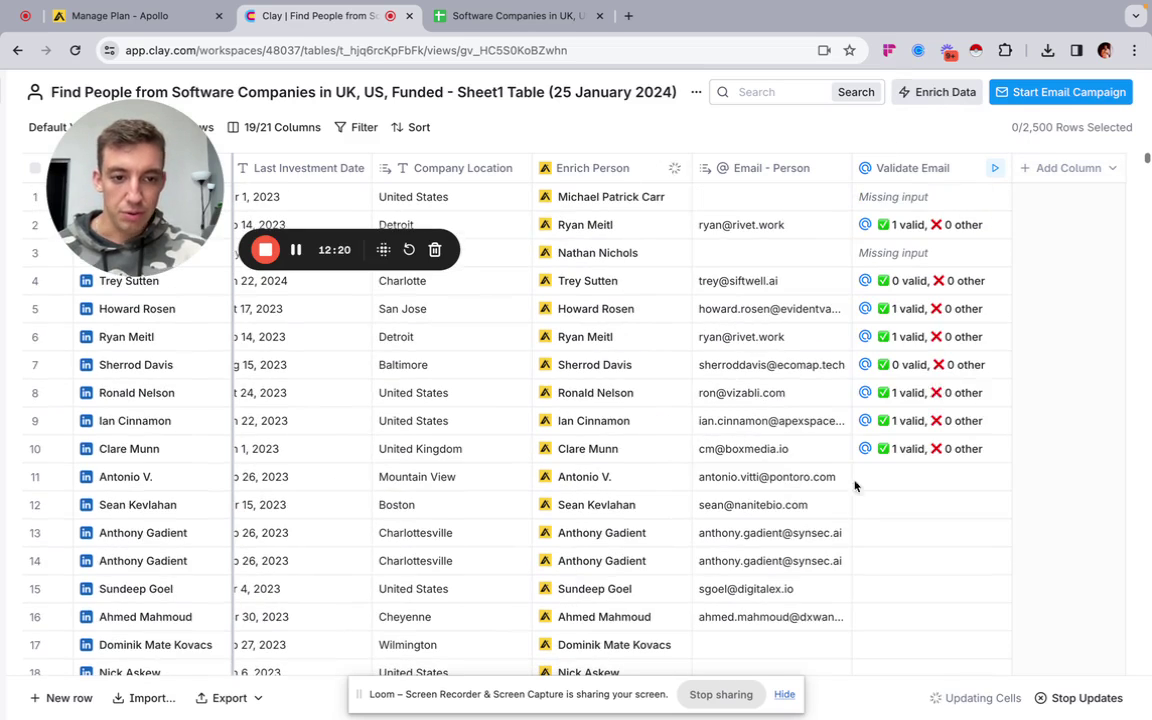
Add row 8's first validated email as a new column named 'Apollo Valid Email'.
left_click(905, 401)
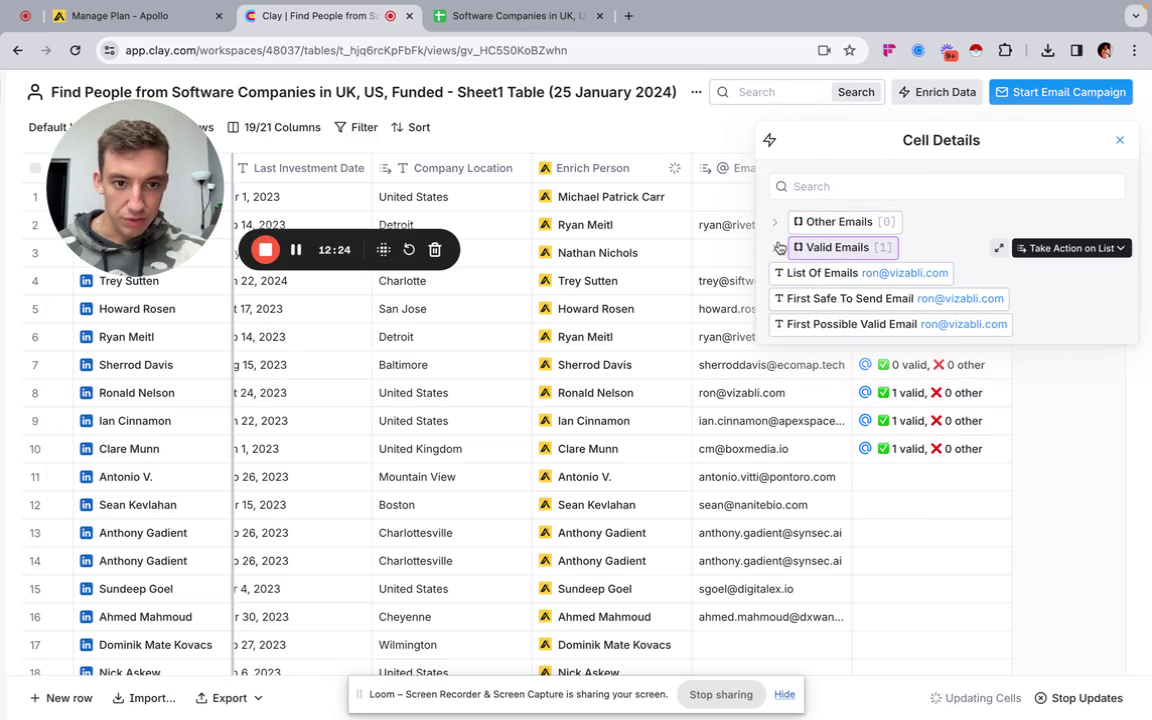
left_click(779, 247)
left_click(789, 273)
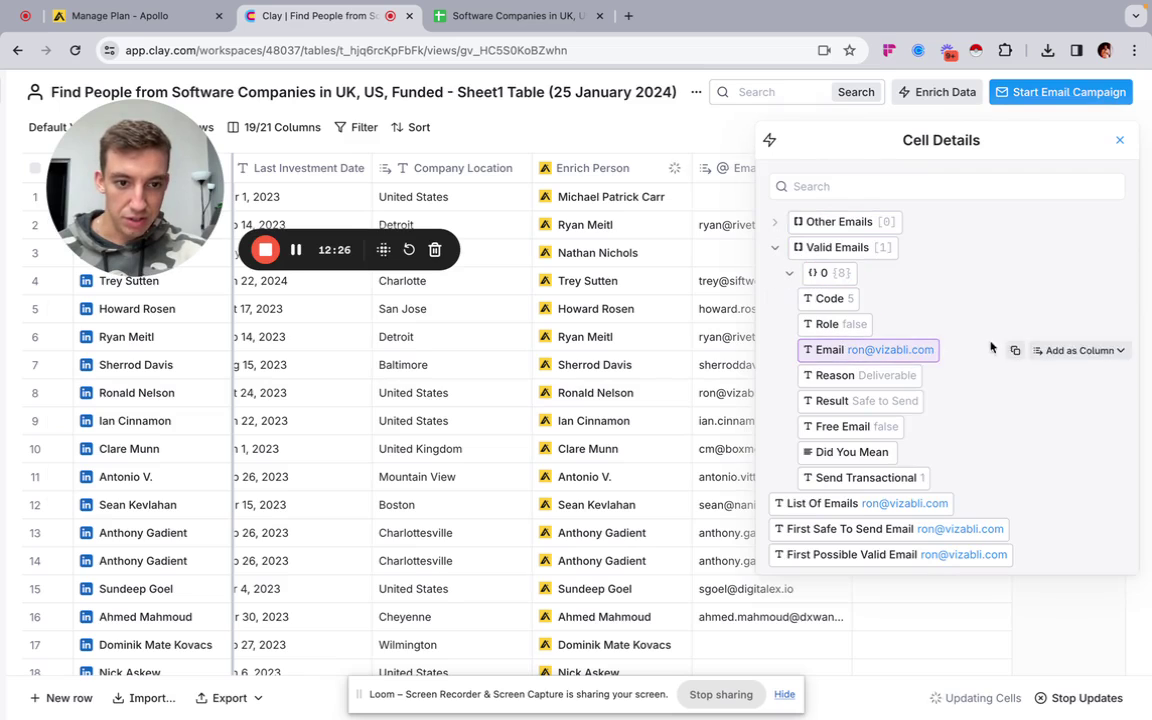
left_click(1088, 350)
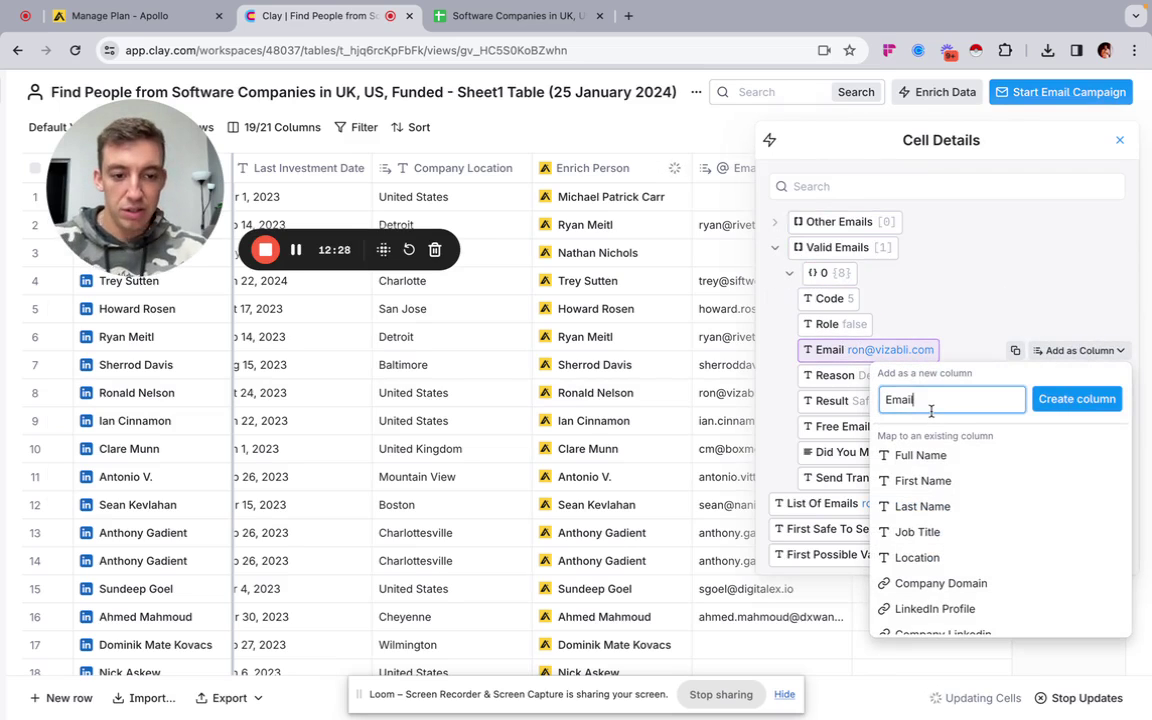
double_click(931, 410)
type("Apollo Valid")
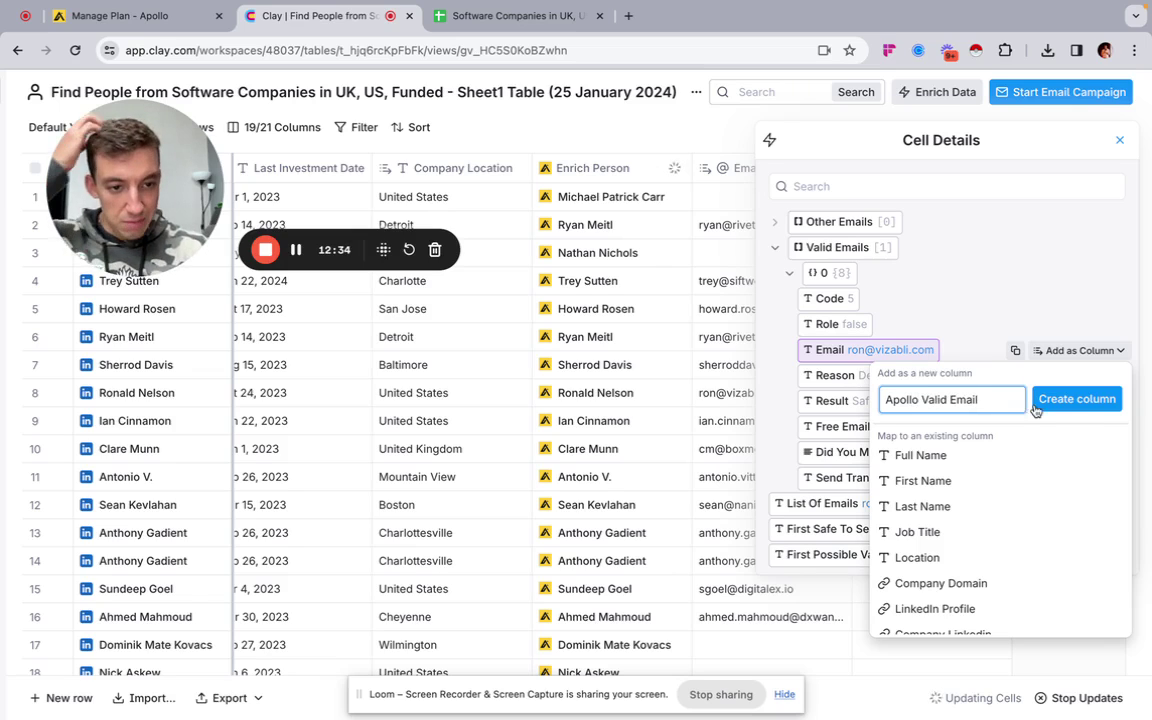
key("Return")
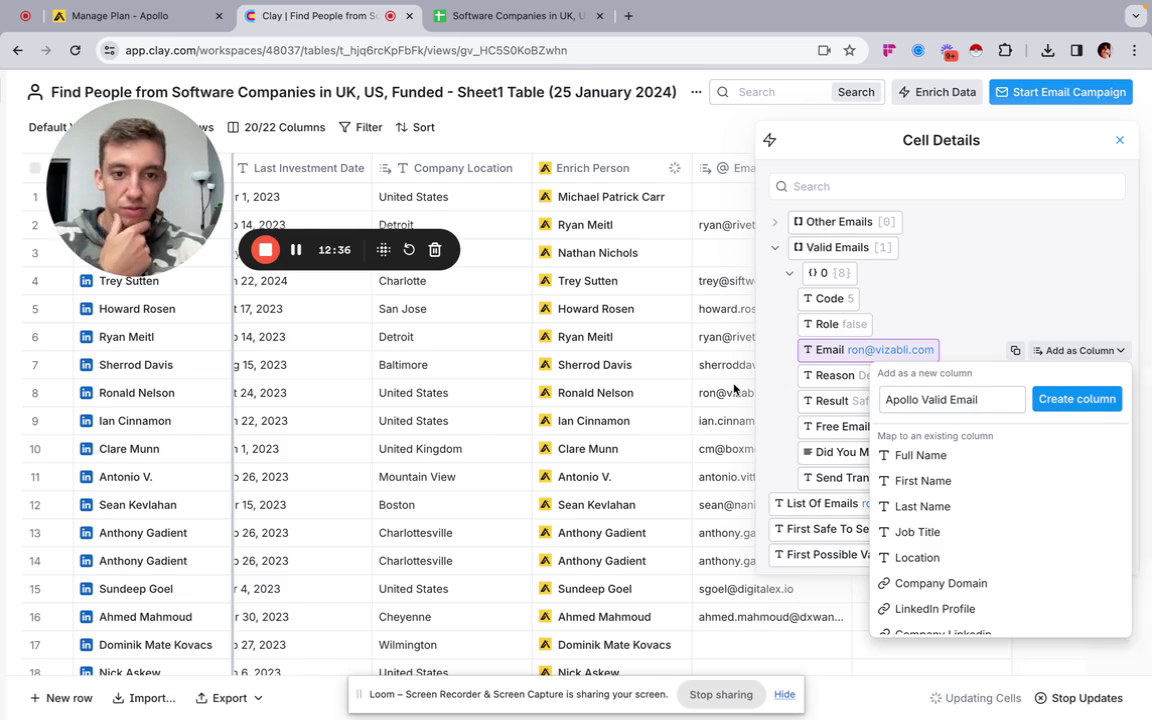
left_click(1119, 140)
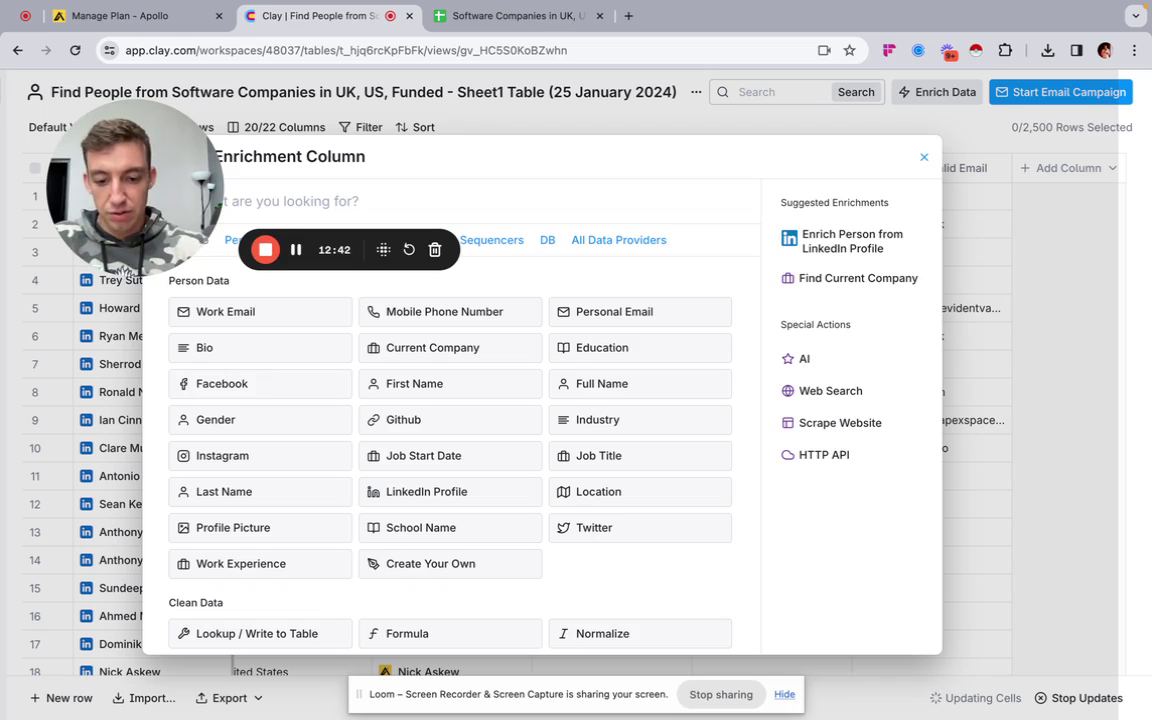
Add a Work Email enrichment with a new provider waterfall, removing Claygent from it.
type("email")
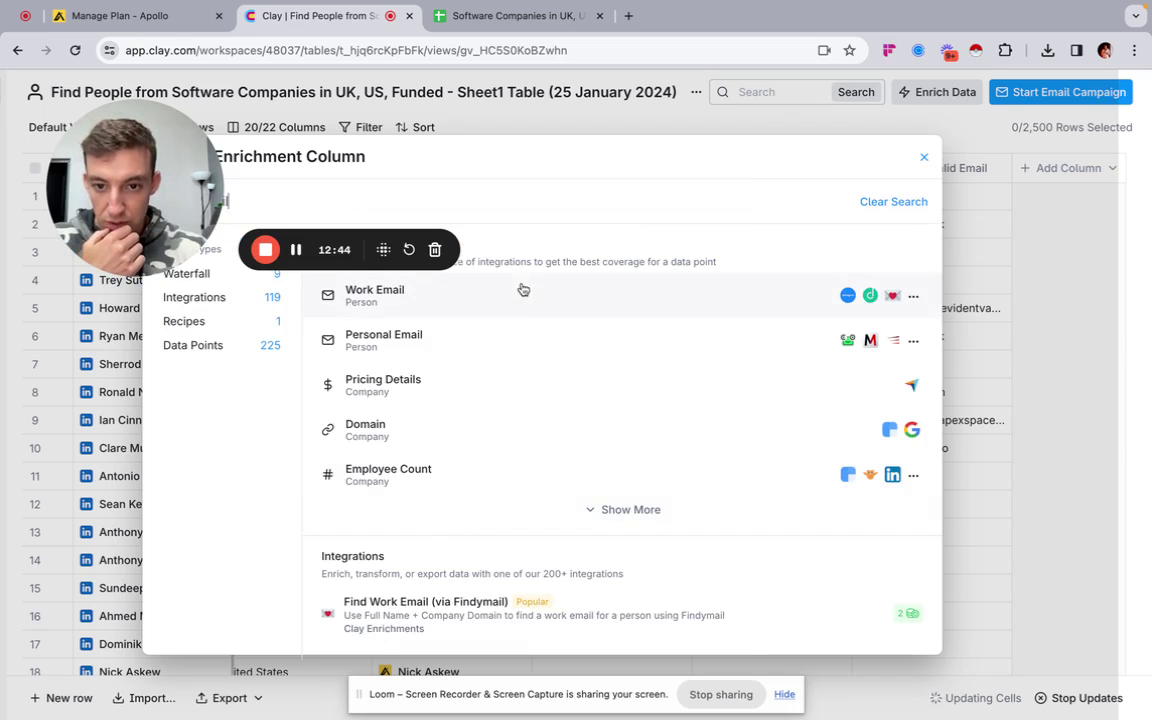
left_click(522, 287)
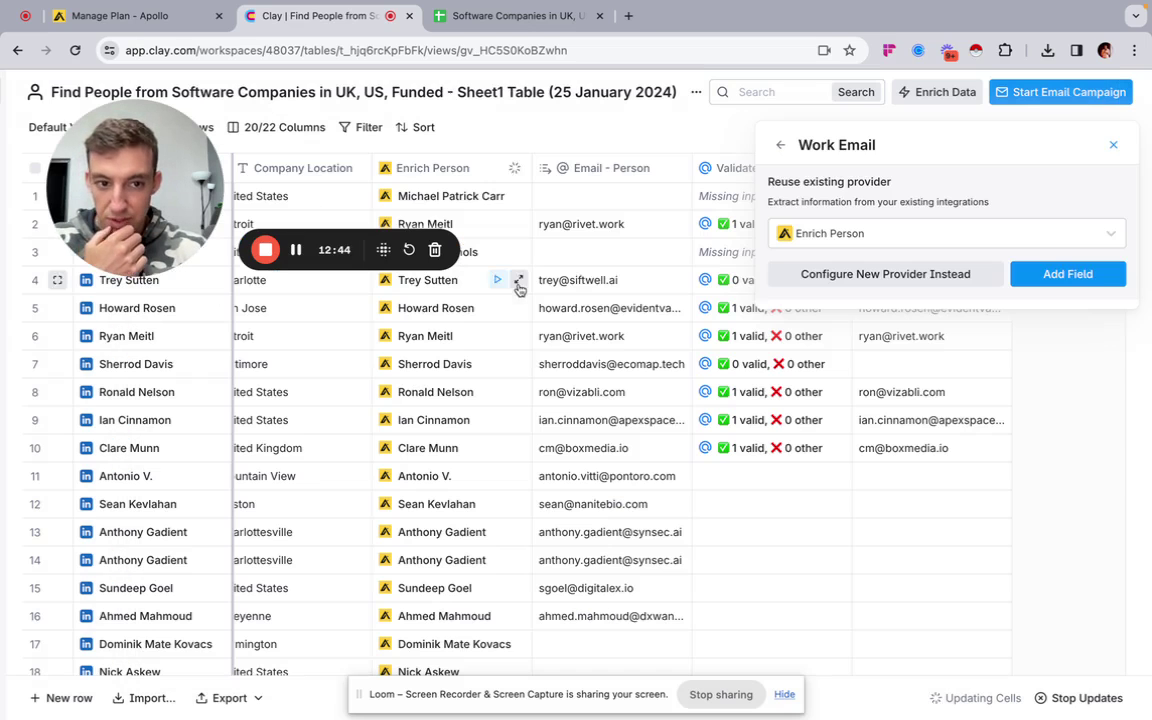
left_click(966, 238)
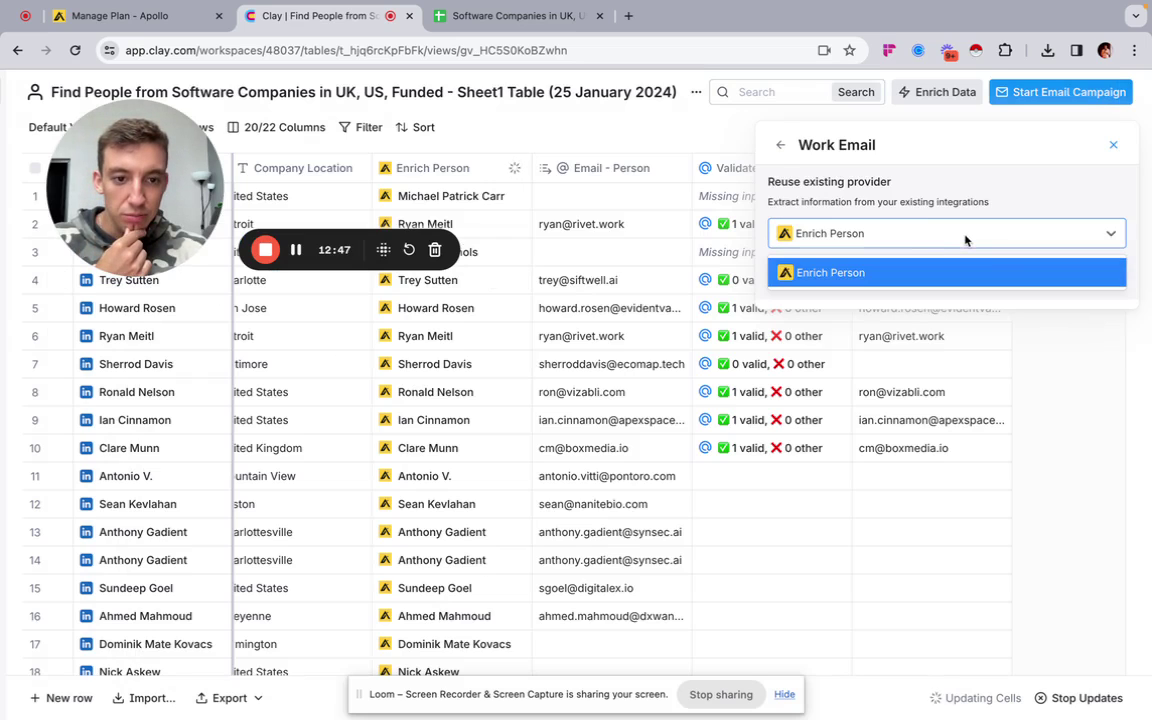
left_click(951, 175)
left_click(913, 276)
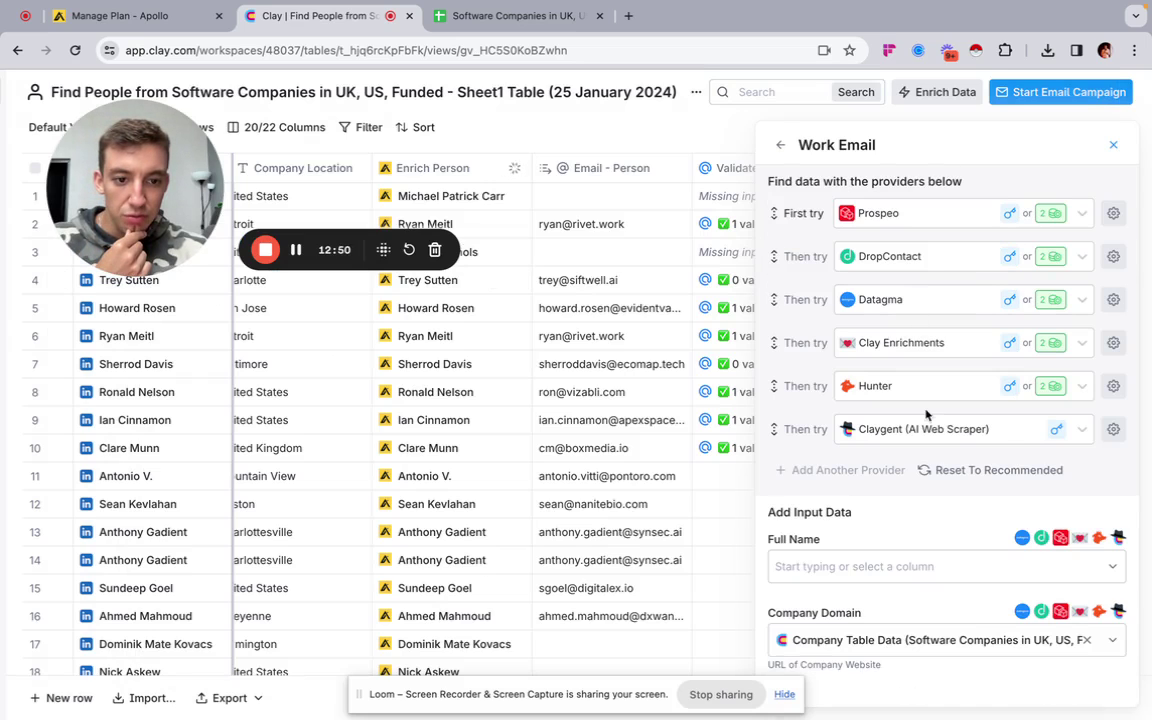
left_click(1056, 429)
left_click(1045, 483)
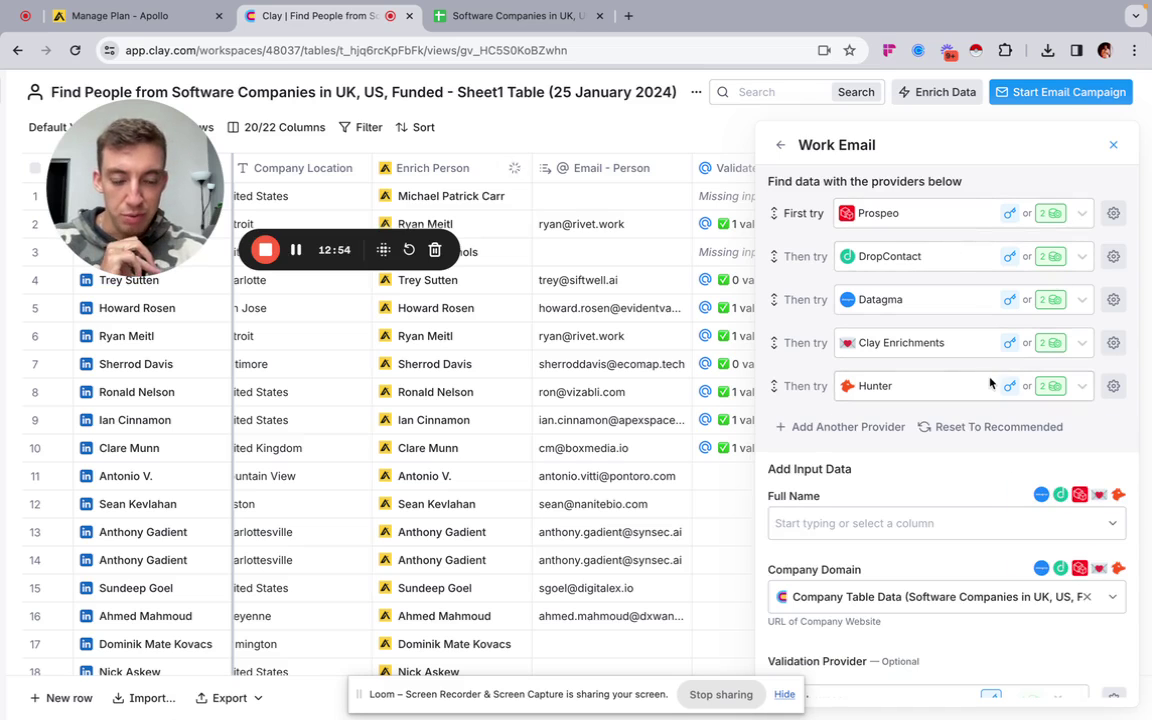
Use Full Name as input, count only Safe to Send emails as valid, and reveal run settings.
scroll(990, 383, "down", 2)
left_click(830, 412)
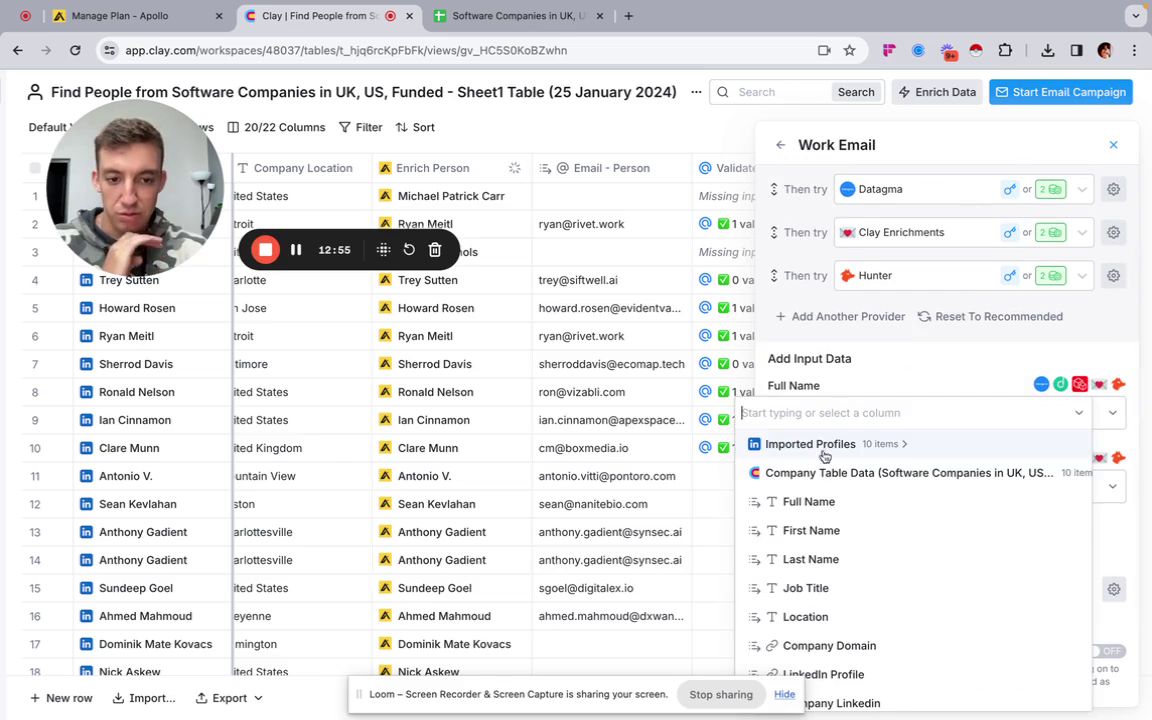
left_click(810, 501)
scroll(918, 455, "down", 2)
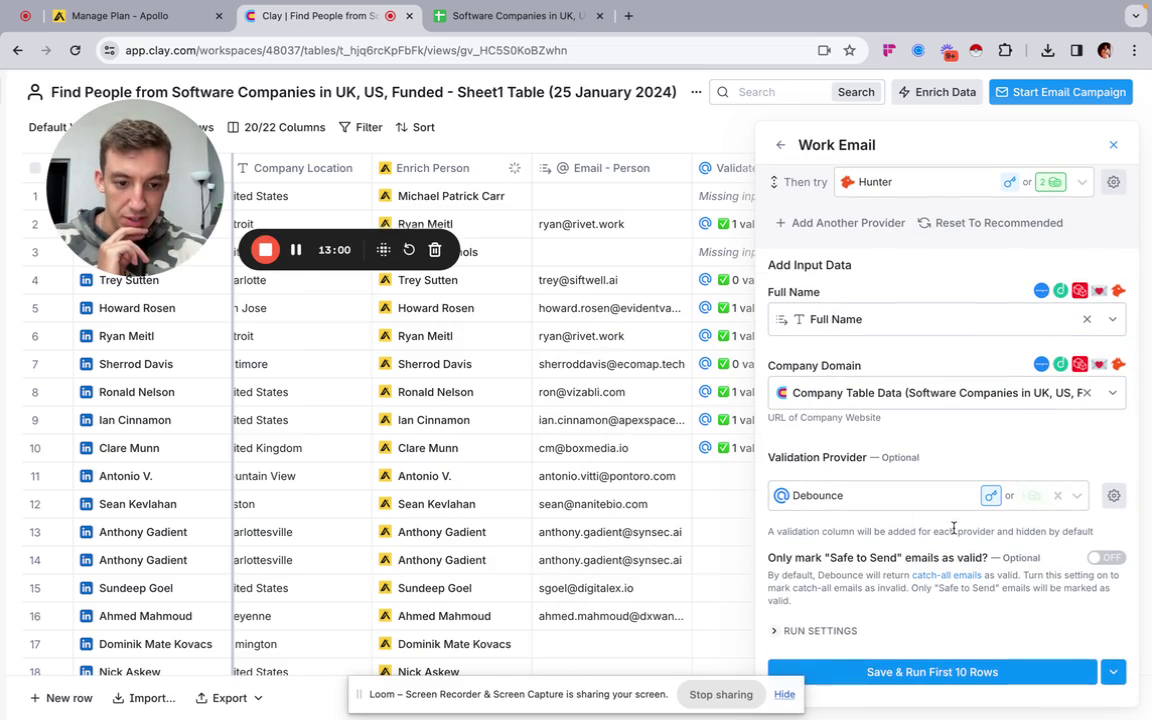
left_click(1106, 557)
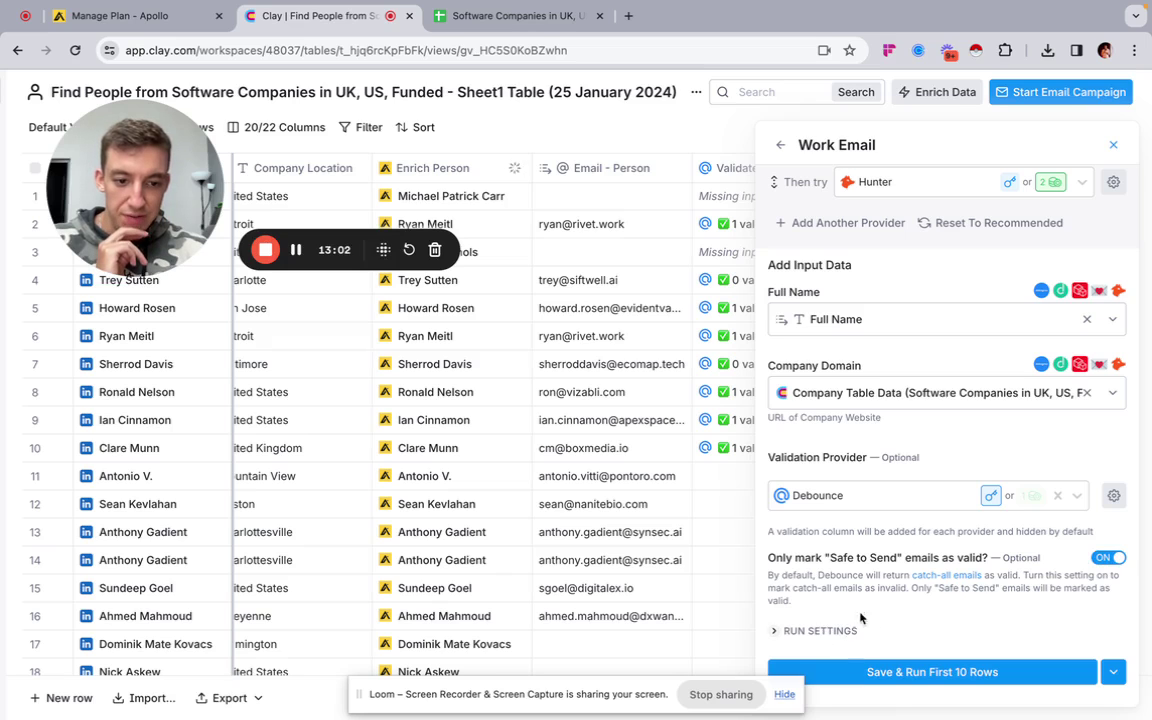
left_click(818, 631)
scroll(843, 627, "down", 4)
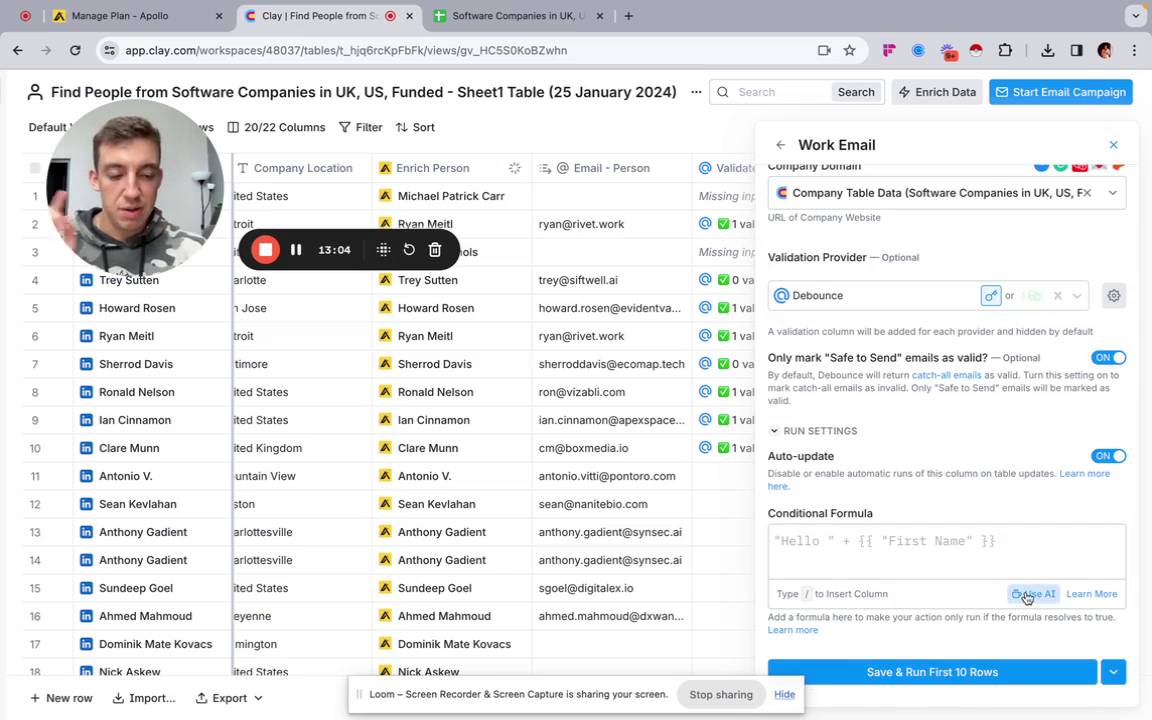
left_click(1027, 597)
Generate and save an AI run condition: only run this column if Apollo Valid Email is empty.
left_click(316, 339)
type("o")
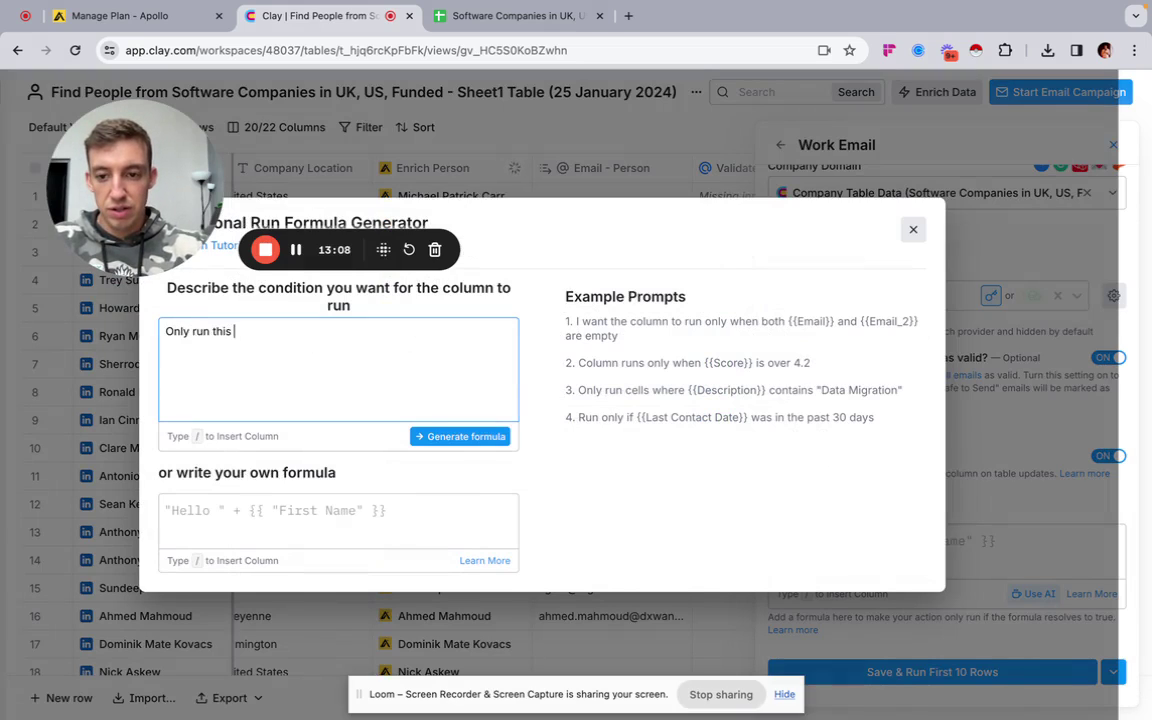
type("nly run this column if")
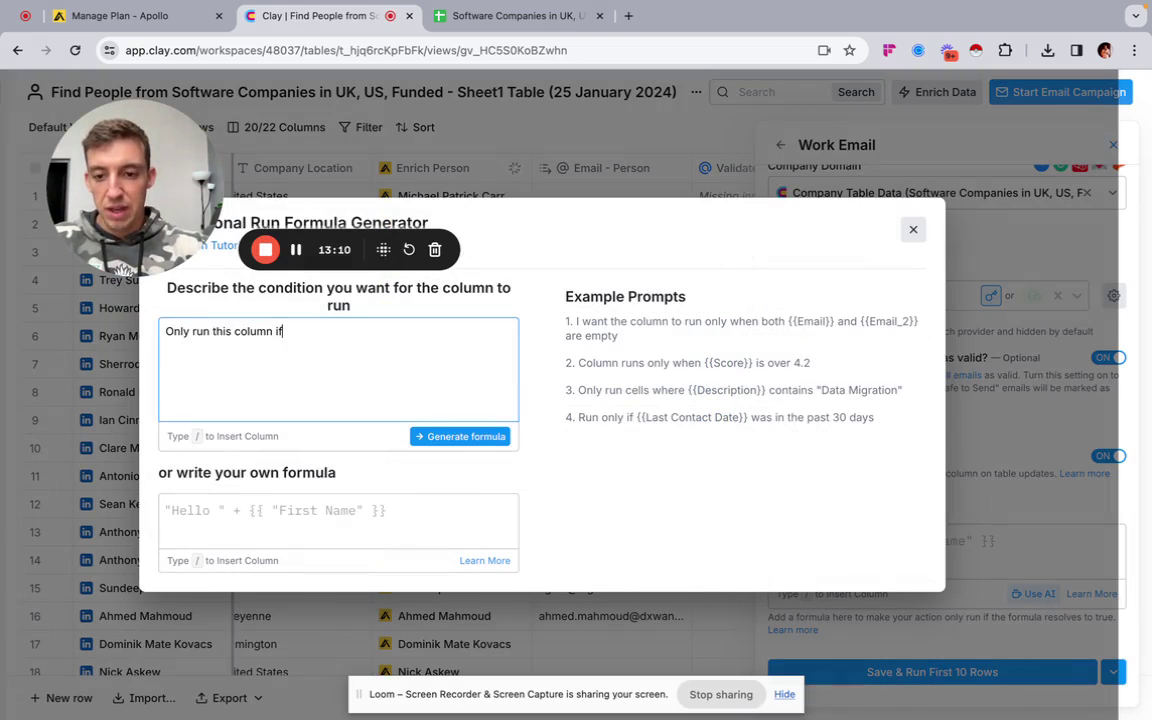
type(" /")
scroll(340, 480, "down", 5)
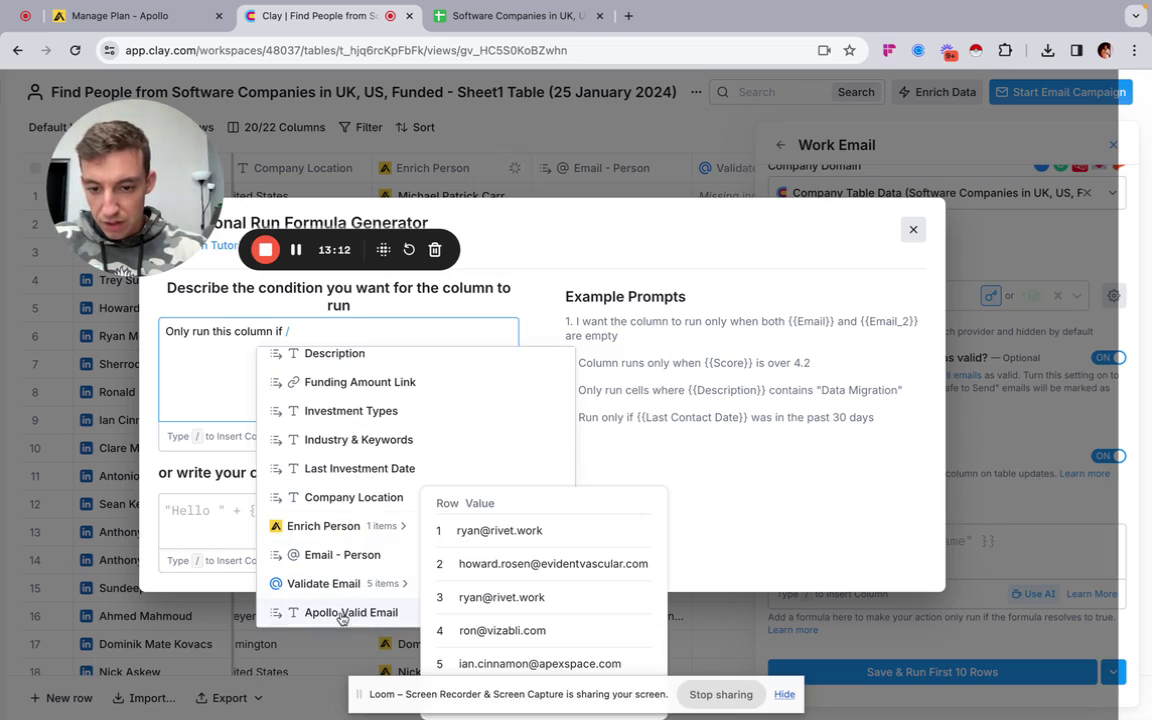
left_click(350, 612)
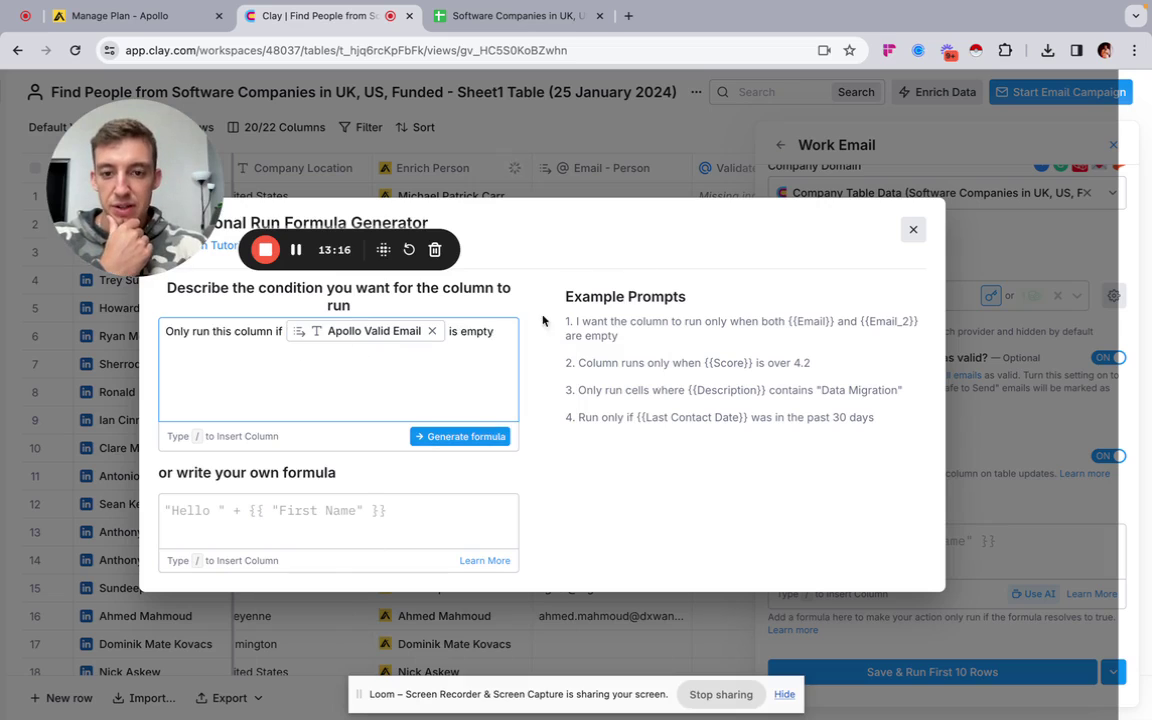
left_click(474, 437)
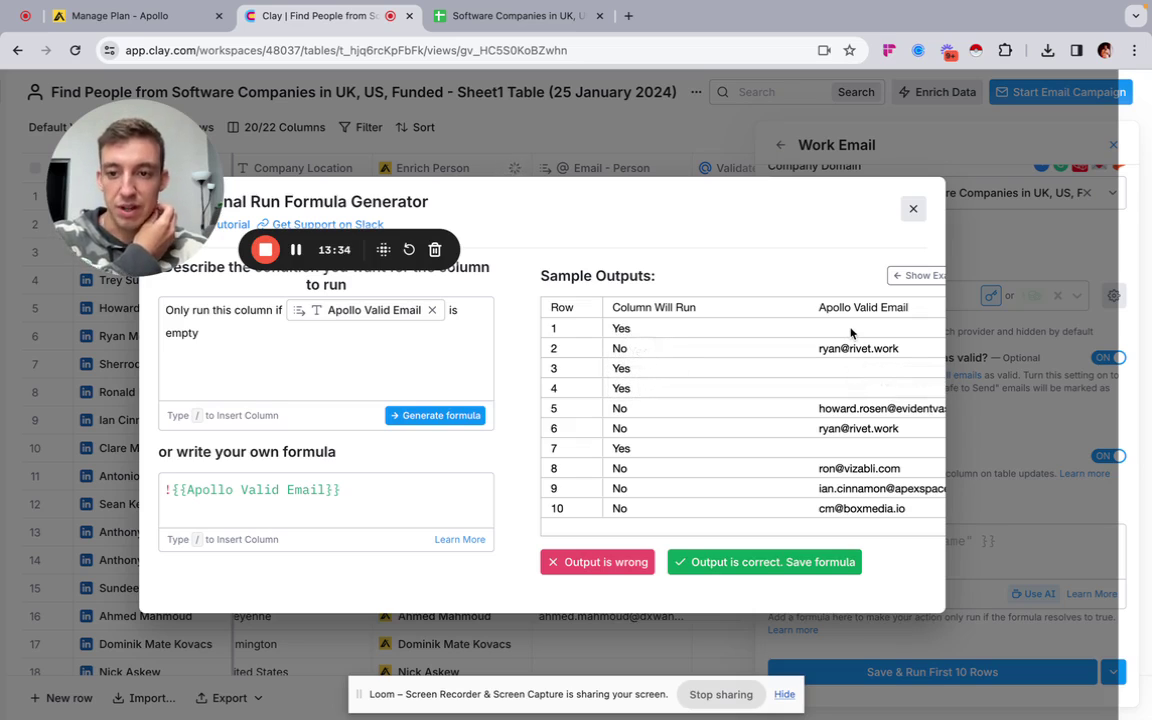
left_click(762, 563)
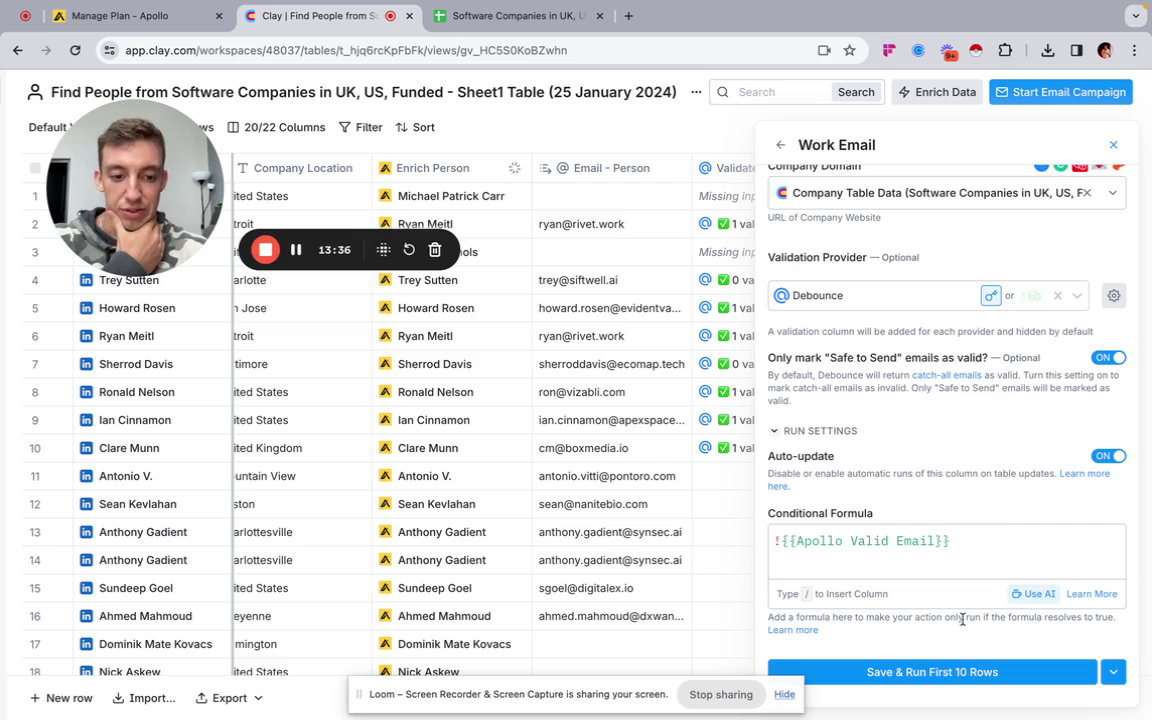
Save the Work Email waterfall and run it on the first 10 rows.
left_click(933, 677)
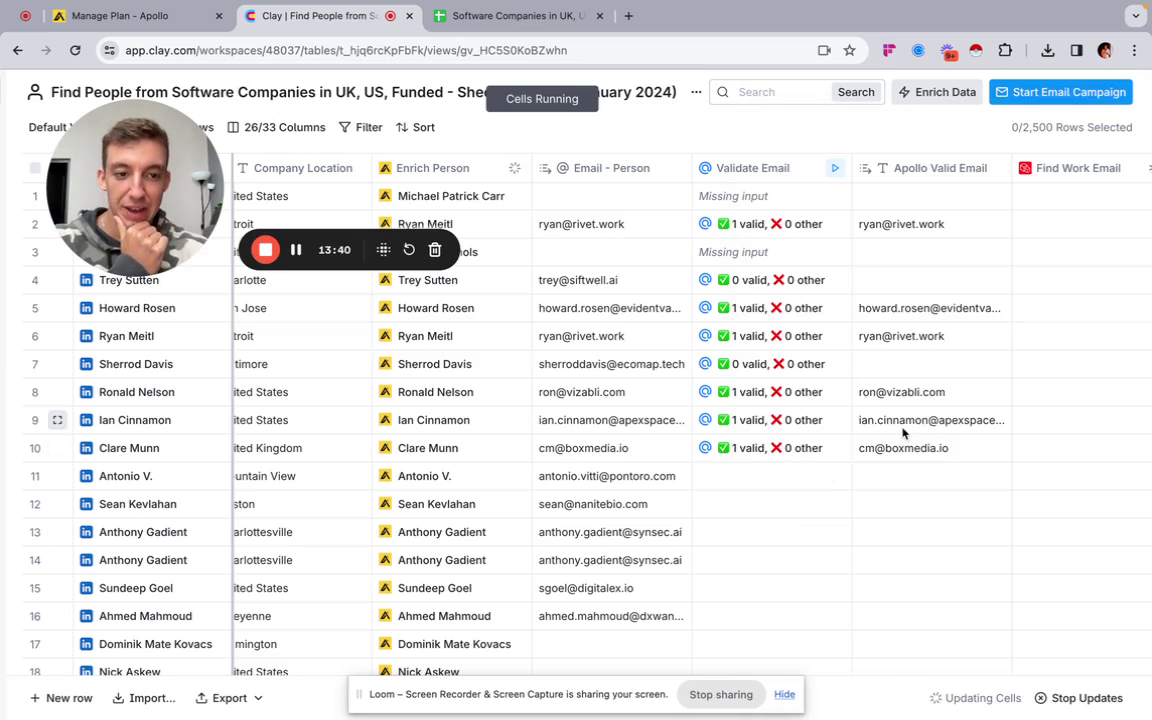
scroll(899, 432, "right", 3)
scroll(903, 432, "left", 5)
scroll(903, 432, "right", 2)
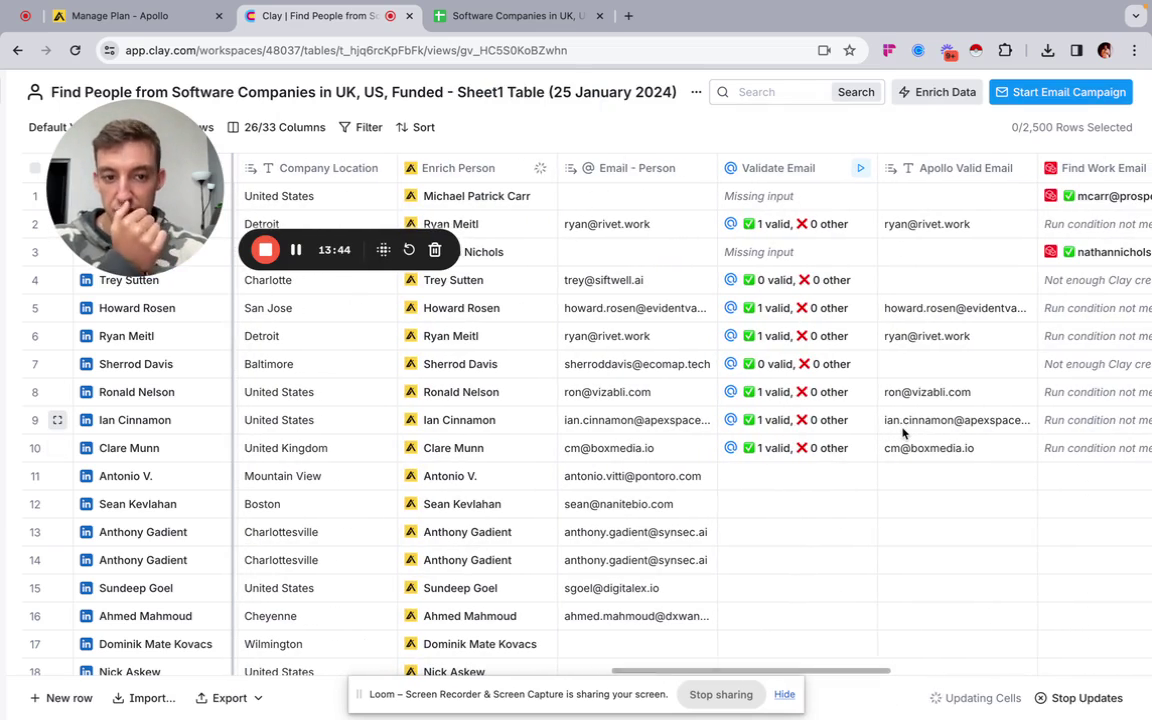
scroll(903, 432, "right", 1)
scroll(903, 432, "left", 1)
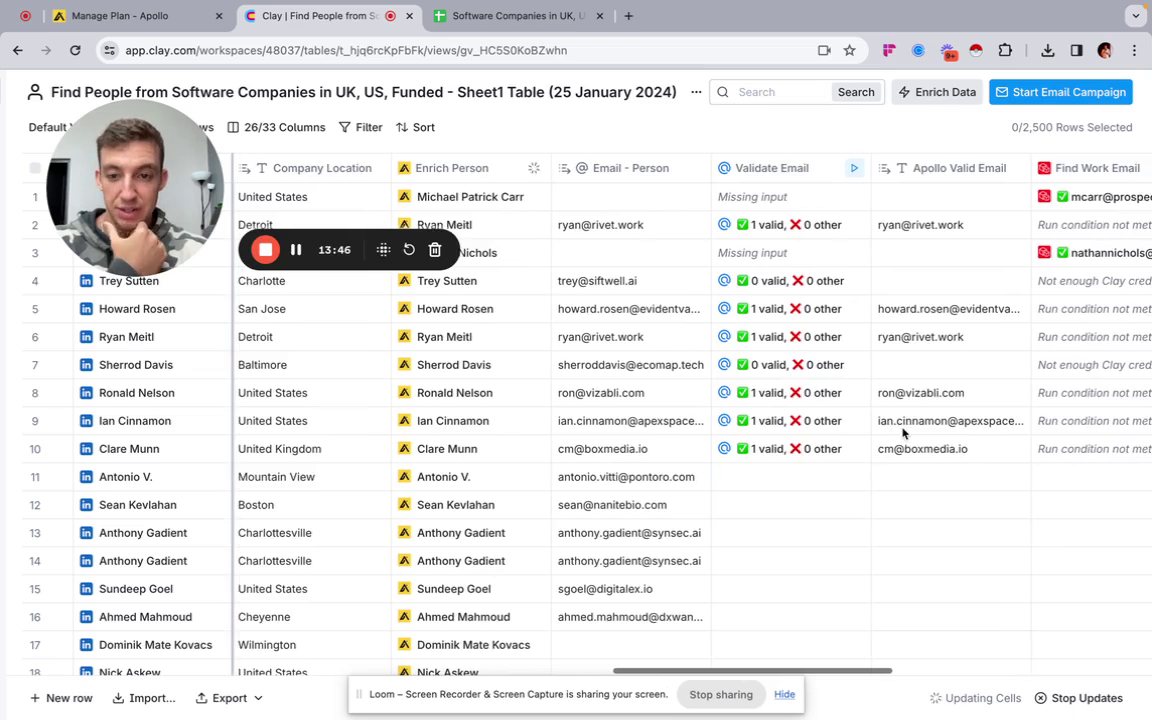
scroll(903, 432, "left", 5)
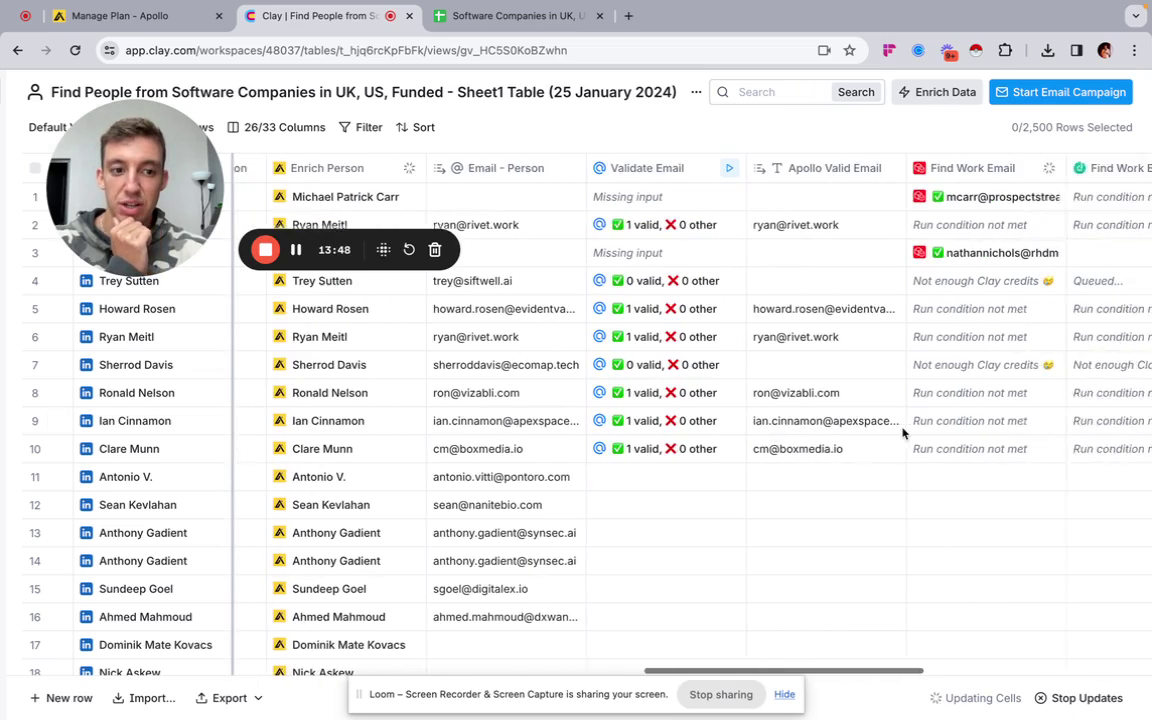
scroll(903, 432, "right", 2)
scroll(880, 410, "left", 4)
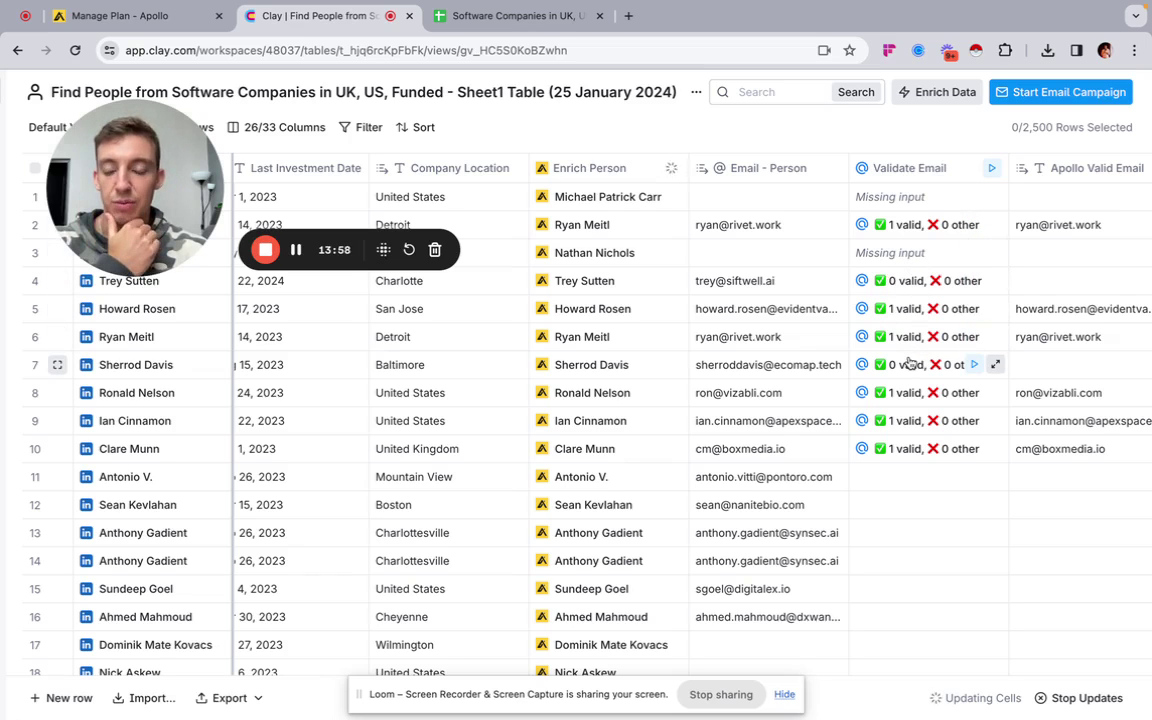
scroll(910, 363, "right", 10)
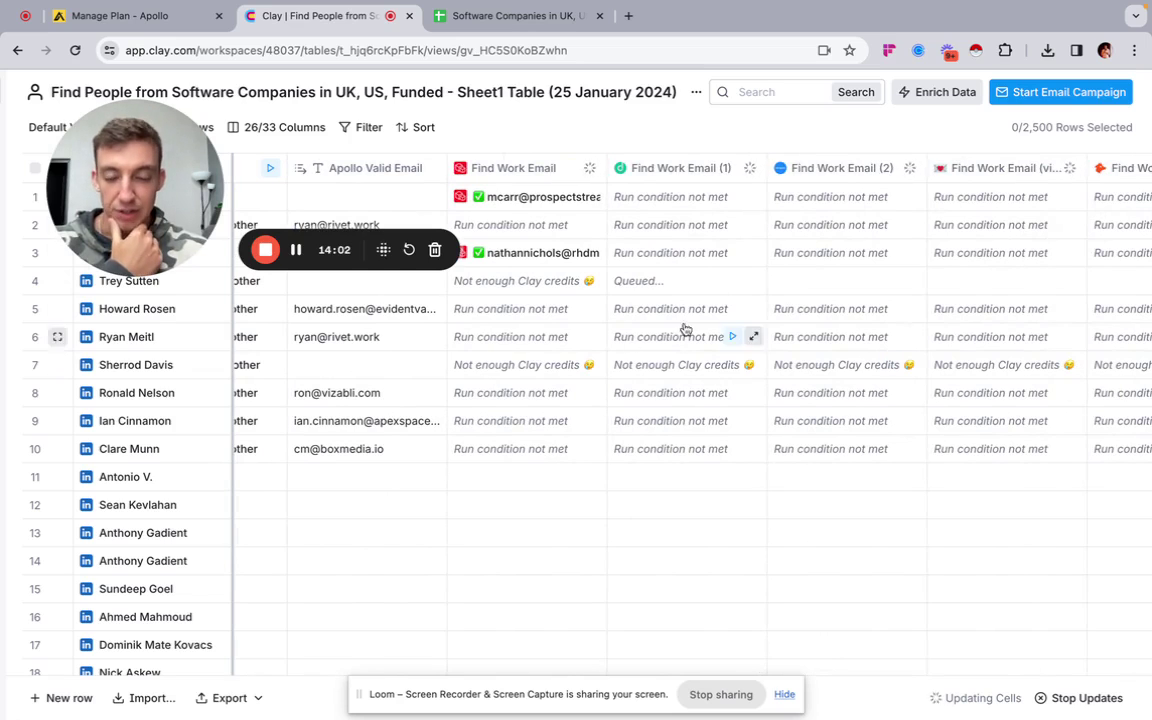
scroll(636, 349, "left", 4)
scroll(636, 349, "left", 2)
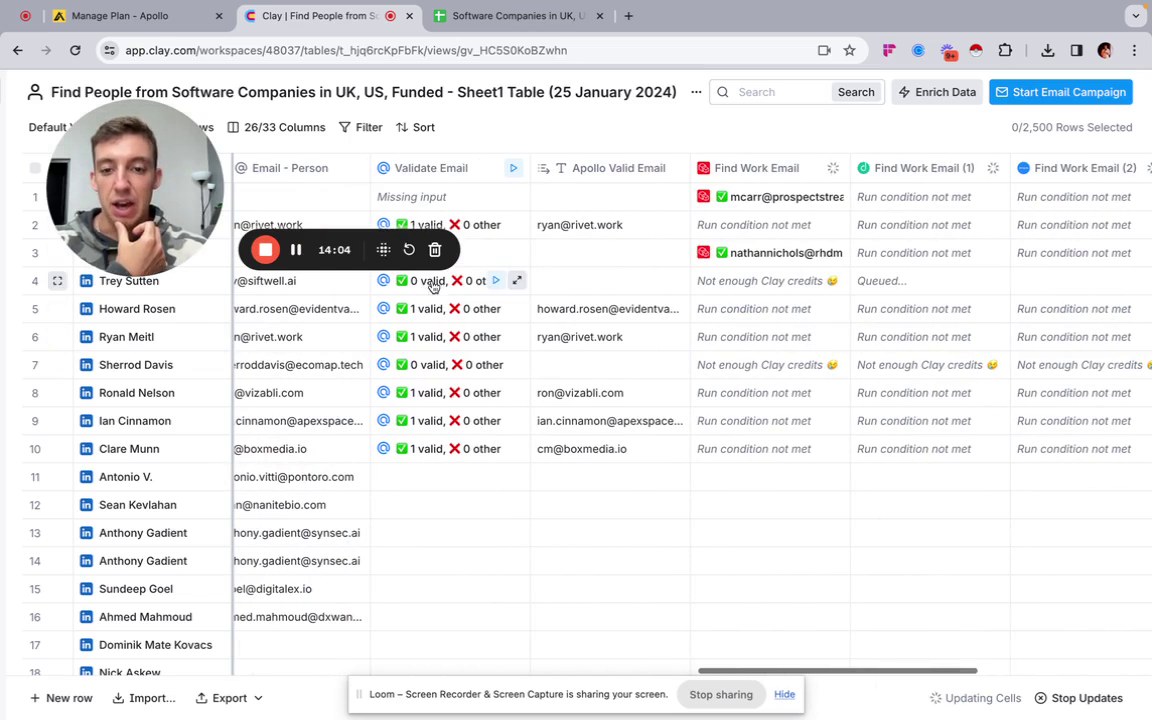
scroll(812, 386, "right", 4)
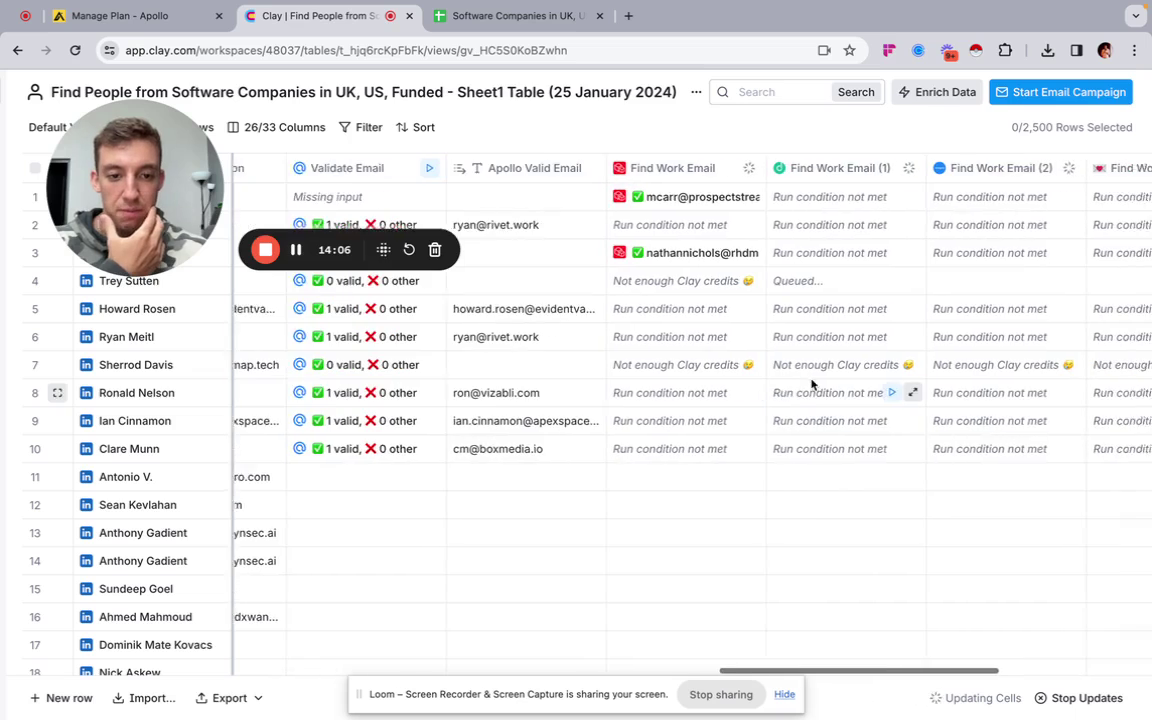
scroll(826, 368, "right", 1)
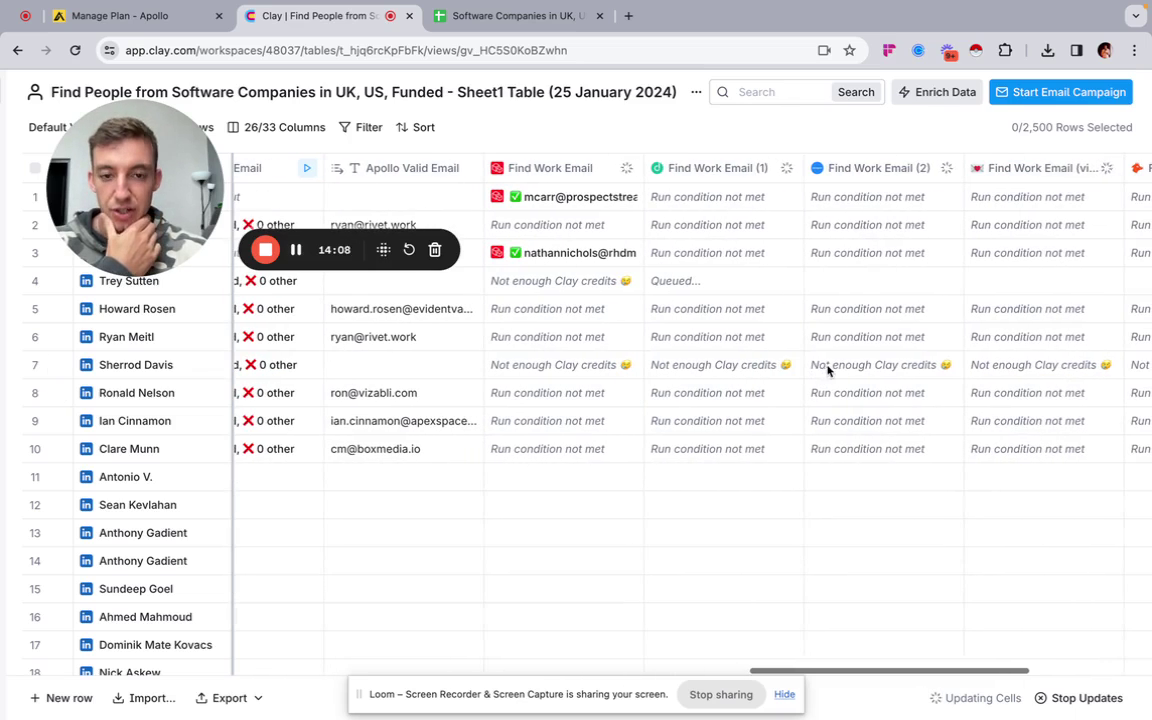
scroll(689, 226, "left", 2)
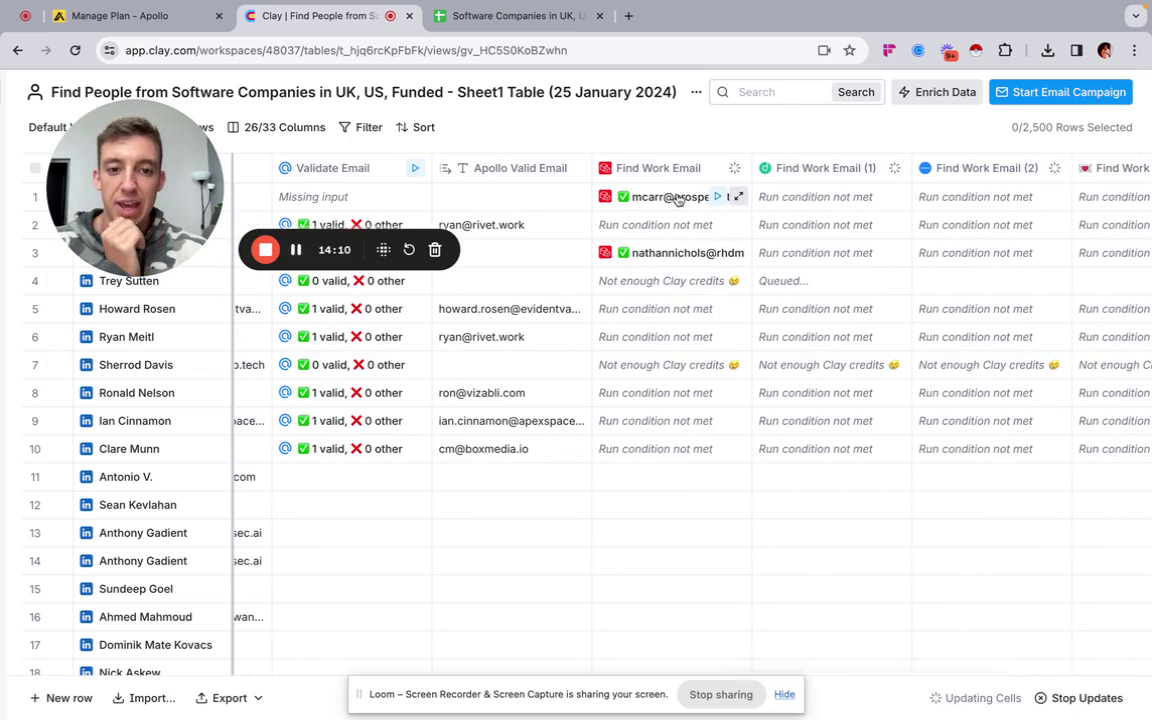
scroll(738, 254, "right", 7)
scroll(925, 226, "left", 14)
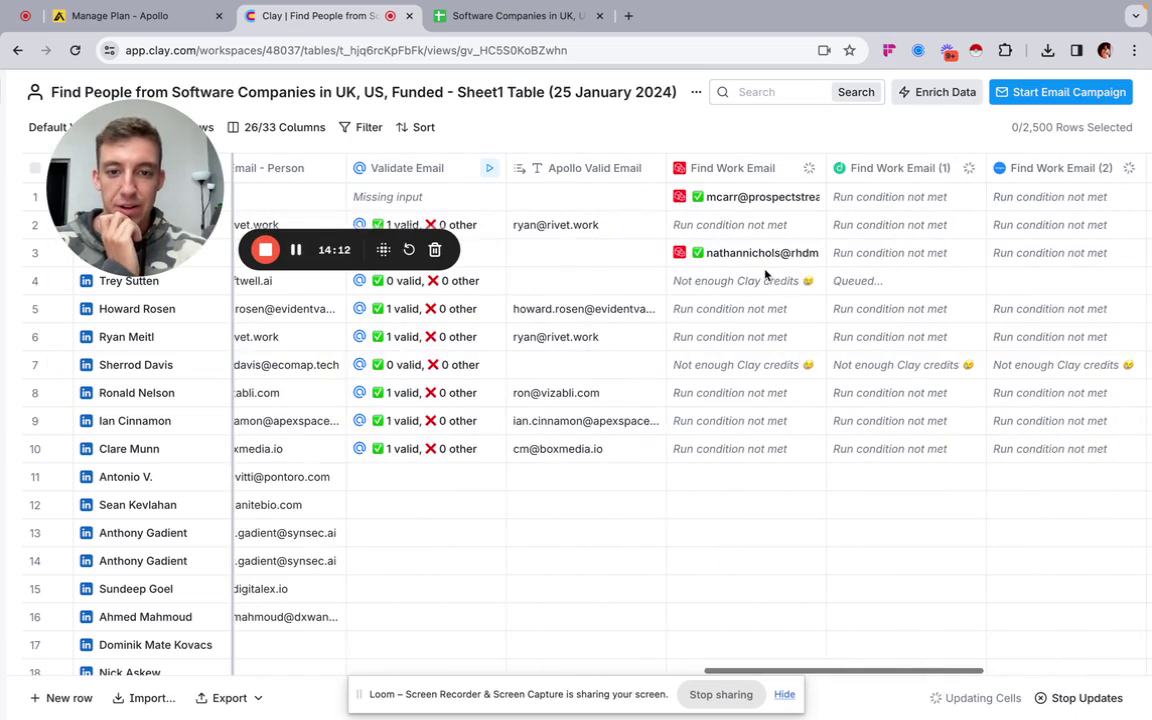
scroll(653, 203, "right", 16)
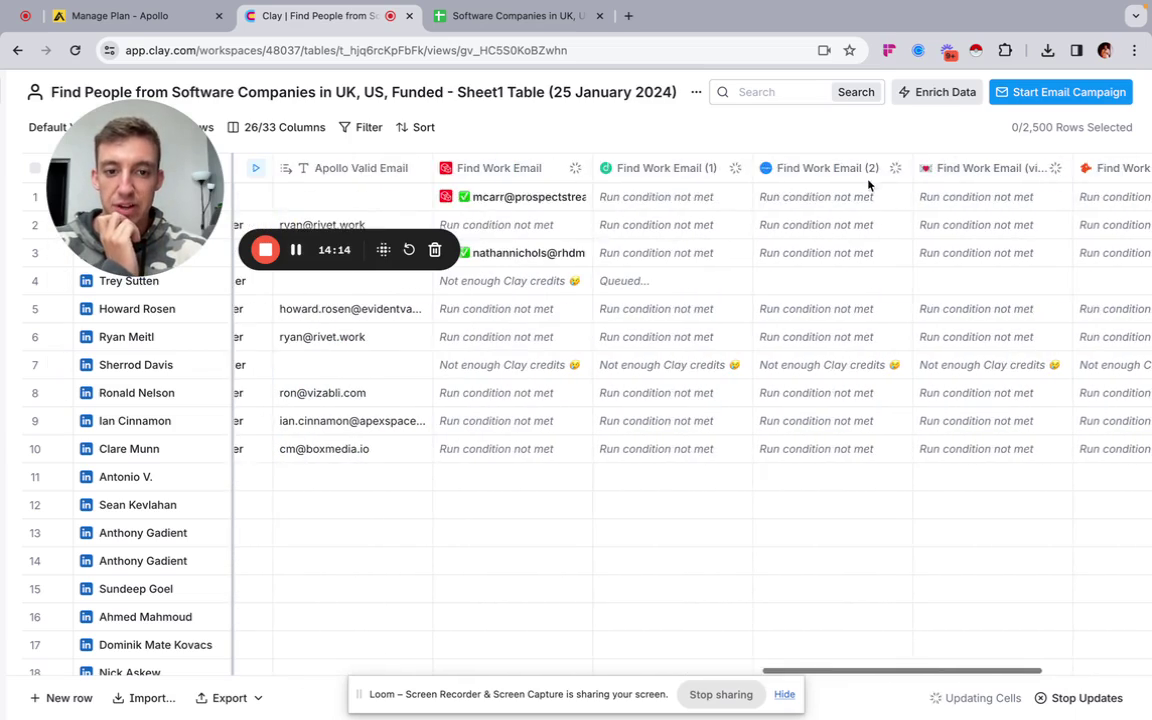
scroll(962, 285, "left", 7)
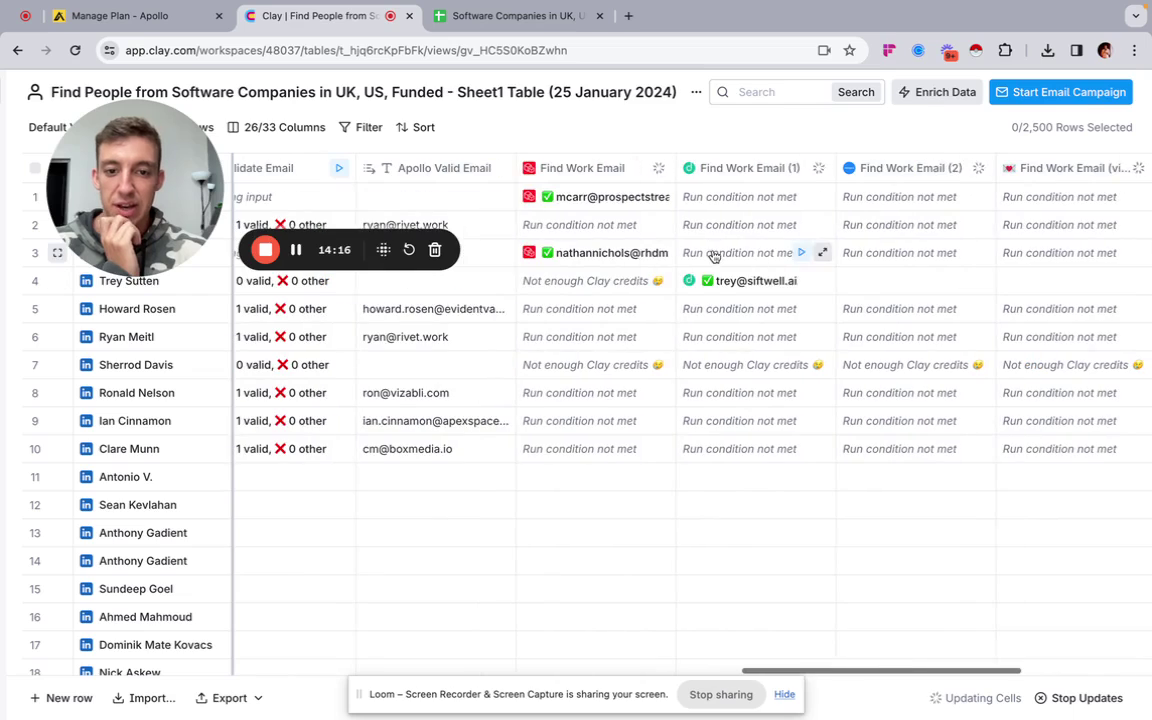
scroll(887, 252, "right", 6)
scroll(900, 295, "left", 11)
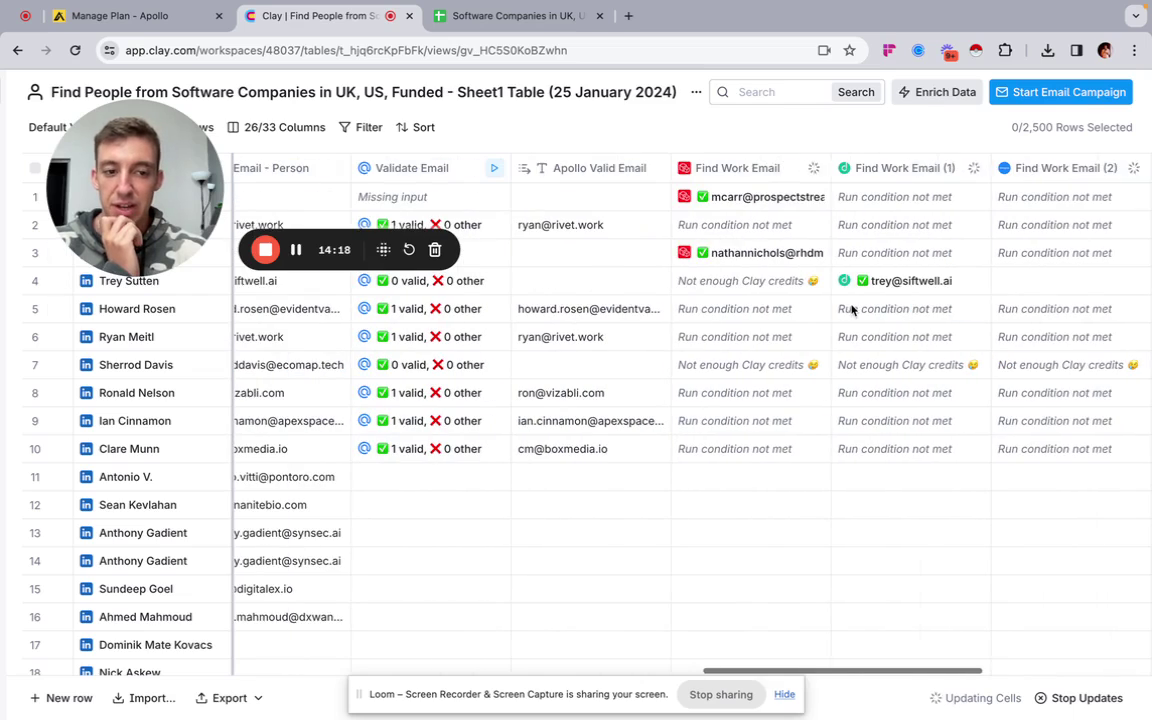
scroll(684, 313, "left", 11)
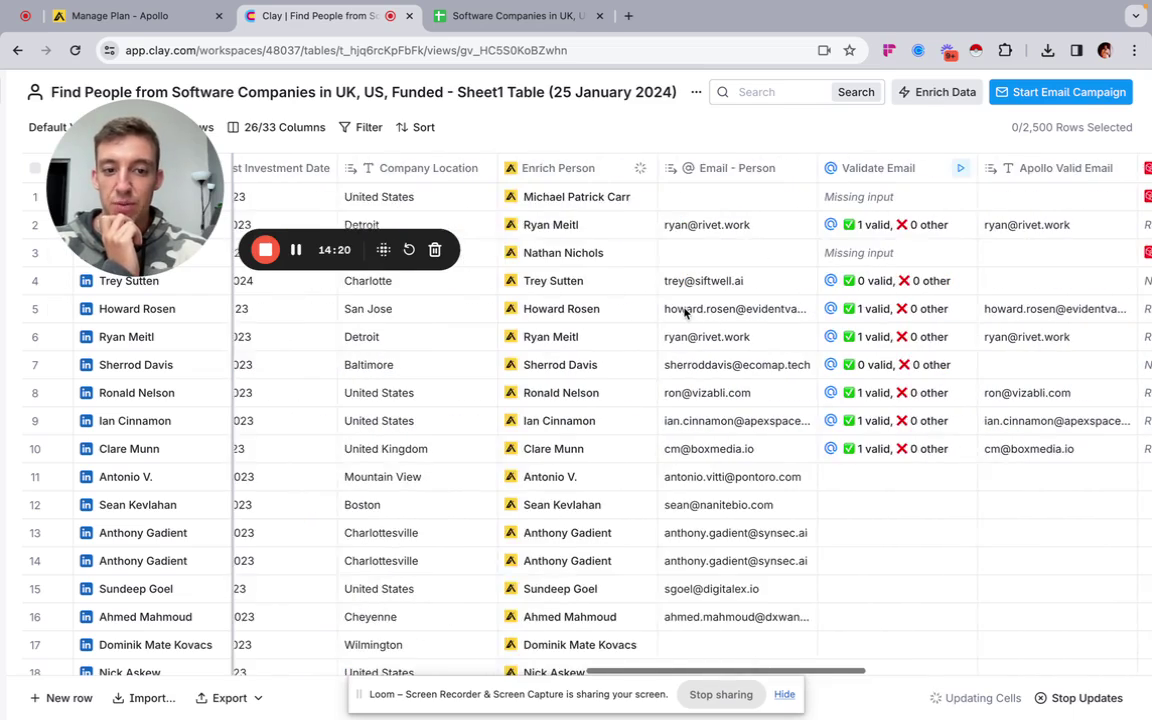
scroll(684, 313, "right", 12)
scroll(684, 313, "right", 1)
scroll(684, 313, "left", 1)
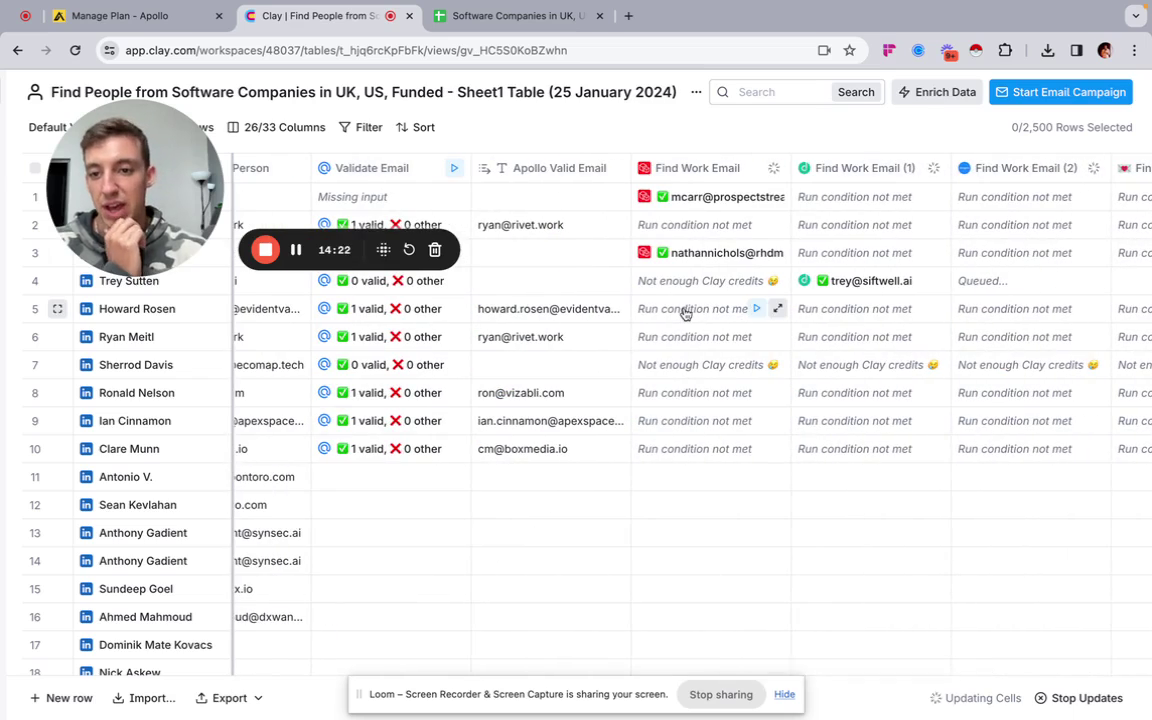
scroll(686, 314, "right", 1)
scroll(686, 314, "right", 18)
scroll(686, 314, "left", 17)
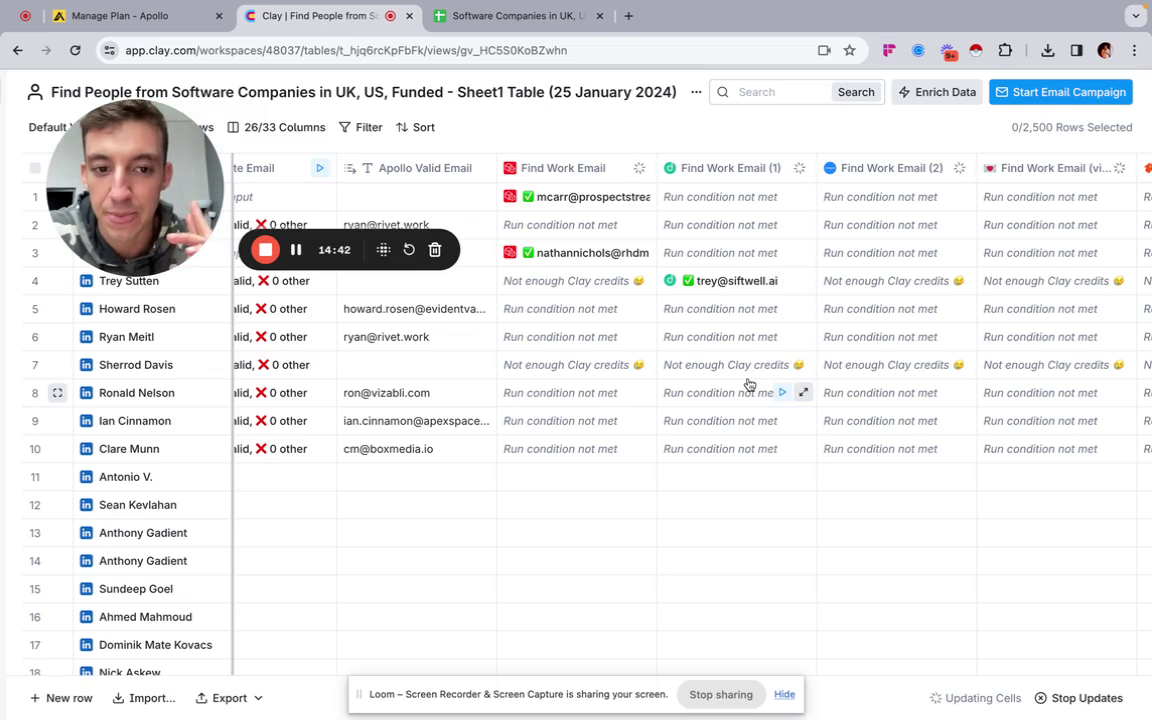
scroll(749, 384, "right", 5)
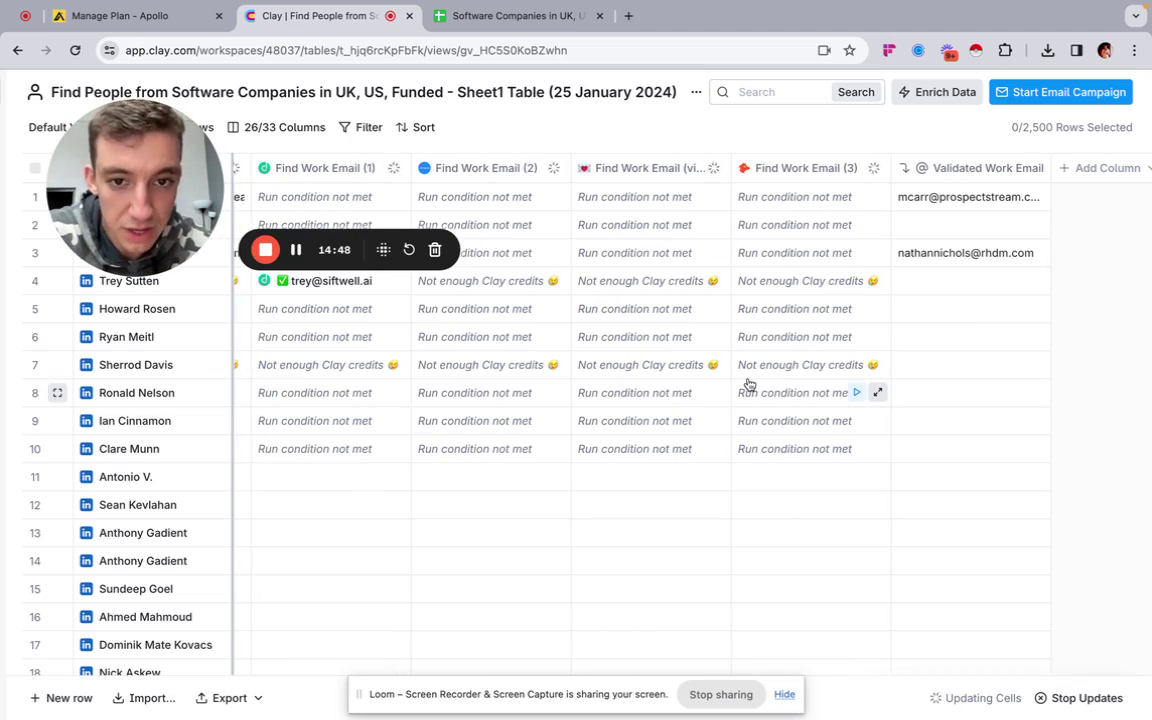
scroll(749, 384, "left", 7)
scroll(749, 384, "left", 8)
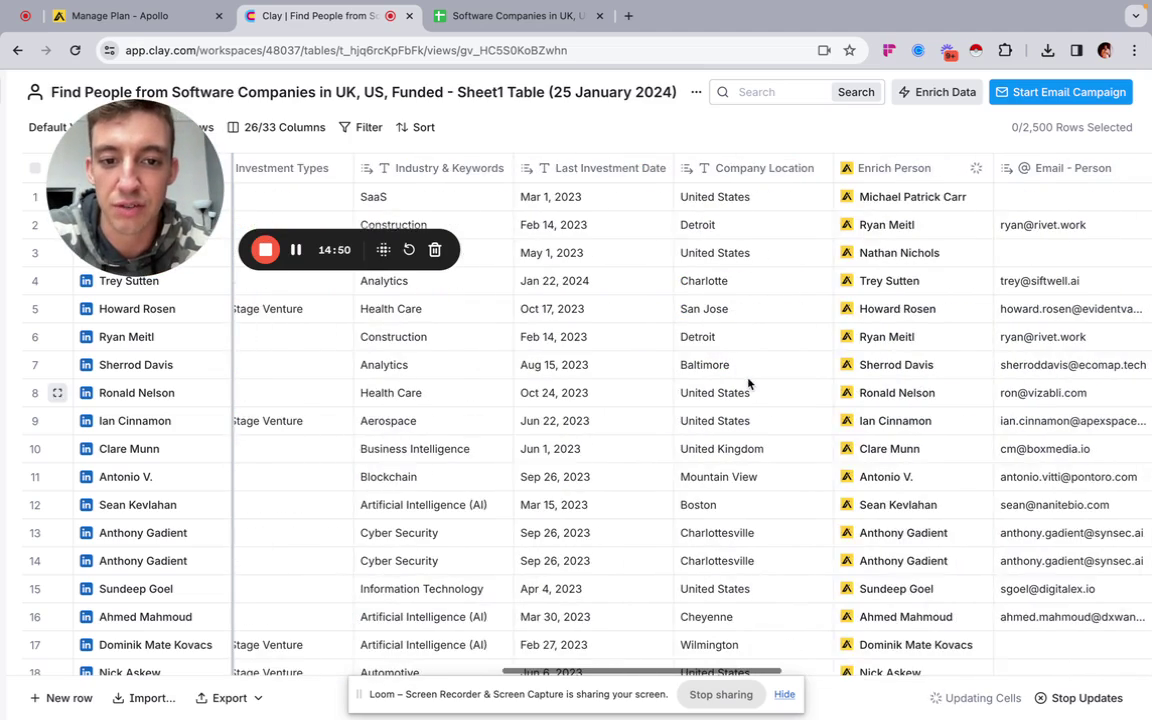
scroll(749, 384, "left", 5)
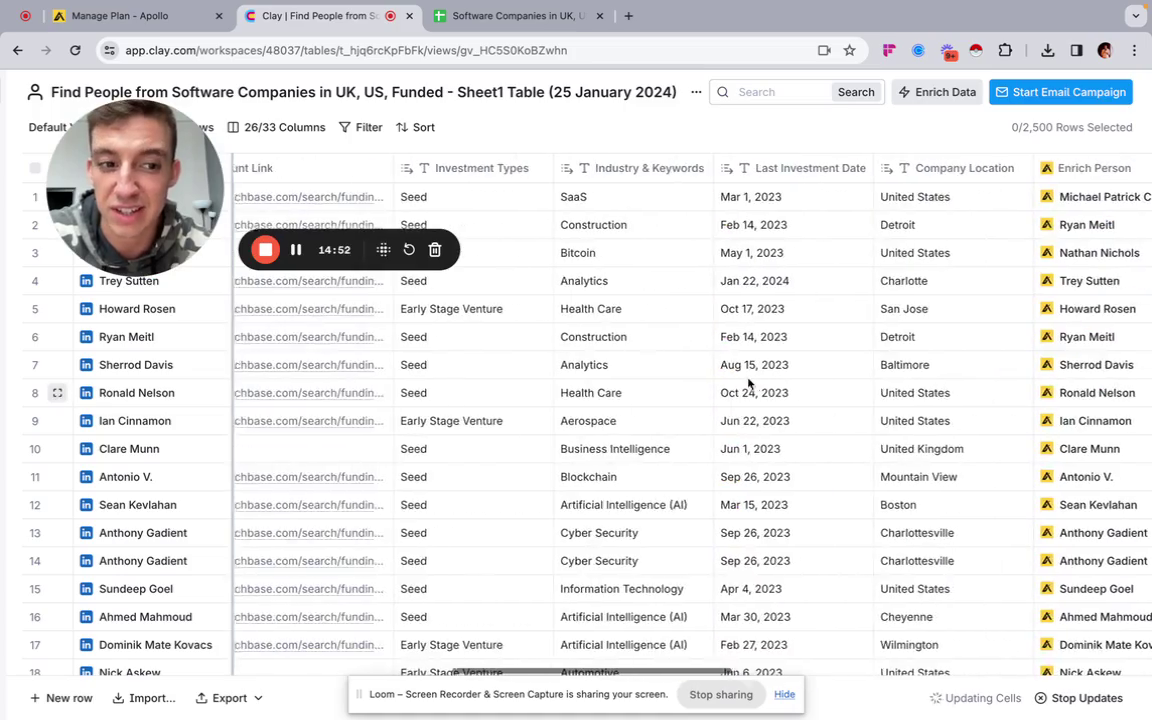
scroll(749, 384, "right", 8)
scroll(750, 382, "right", 1)
scroll(750, 382, "left", 15)
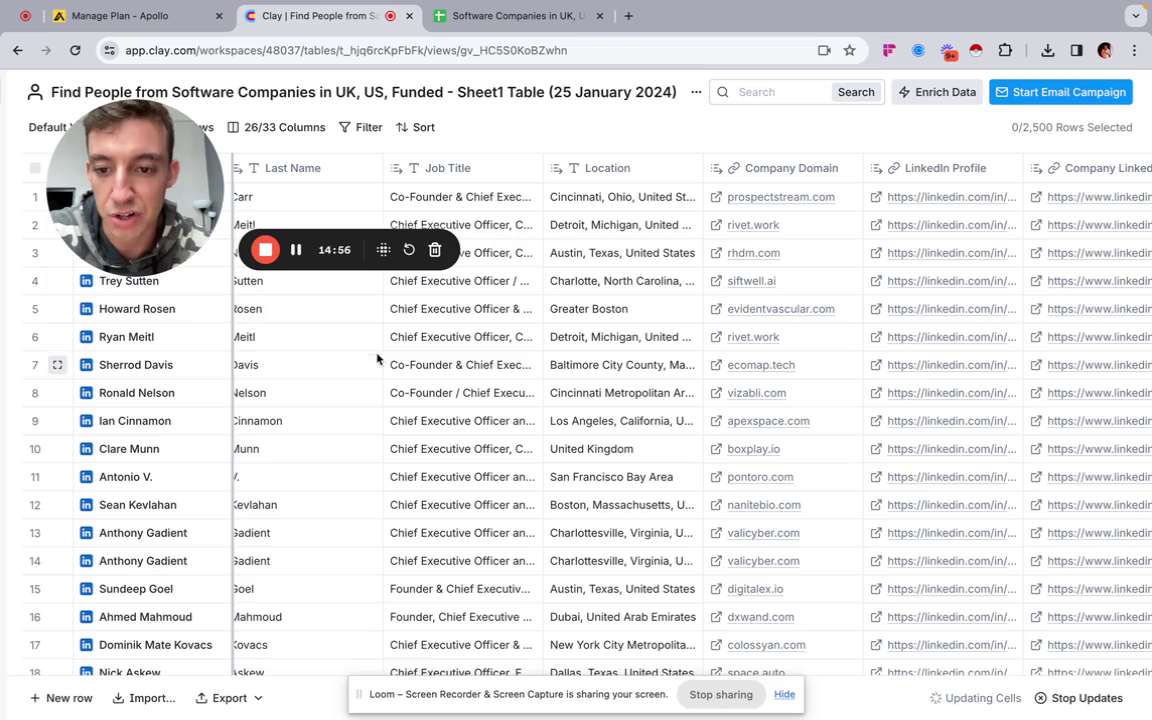
scroll(693, 367, "right", 3)
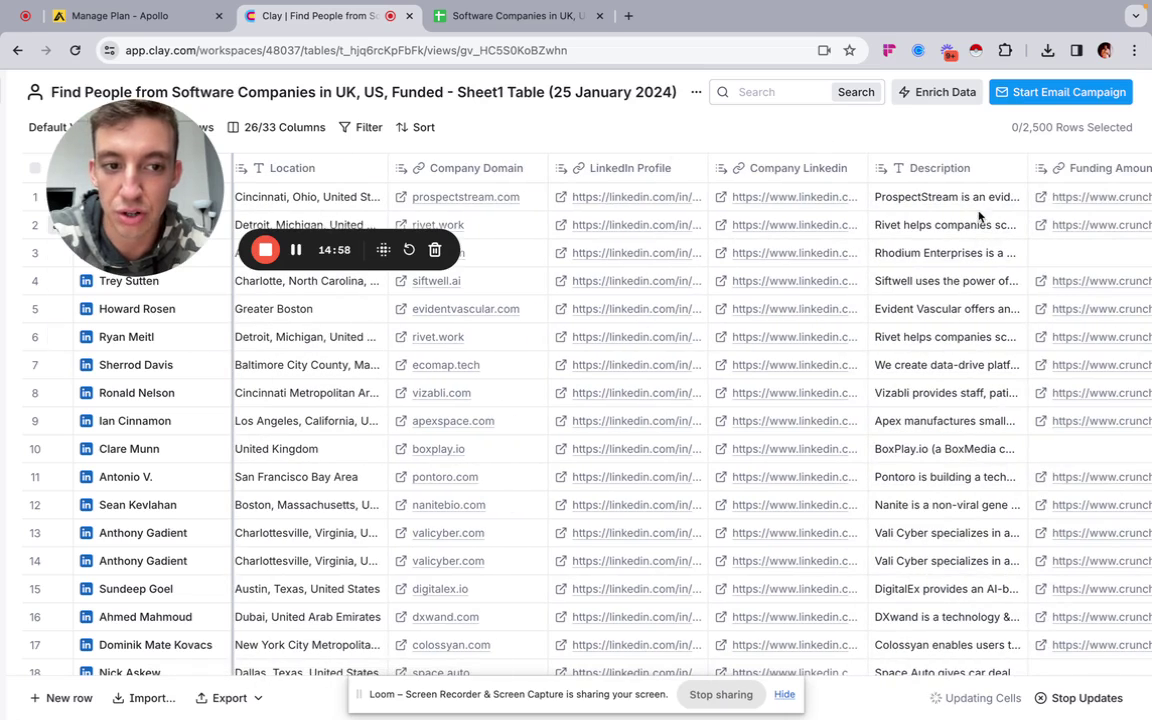
scroll(957, 230, "right", 2)
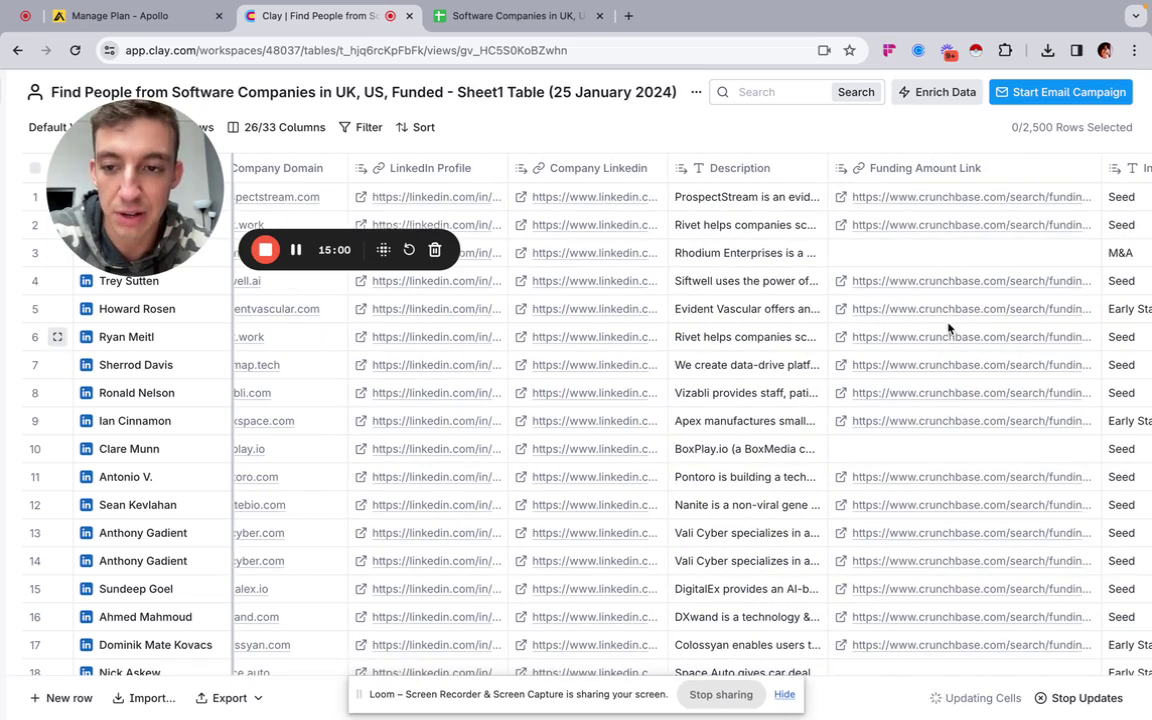
scroll(715, 363, "left", 10)
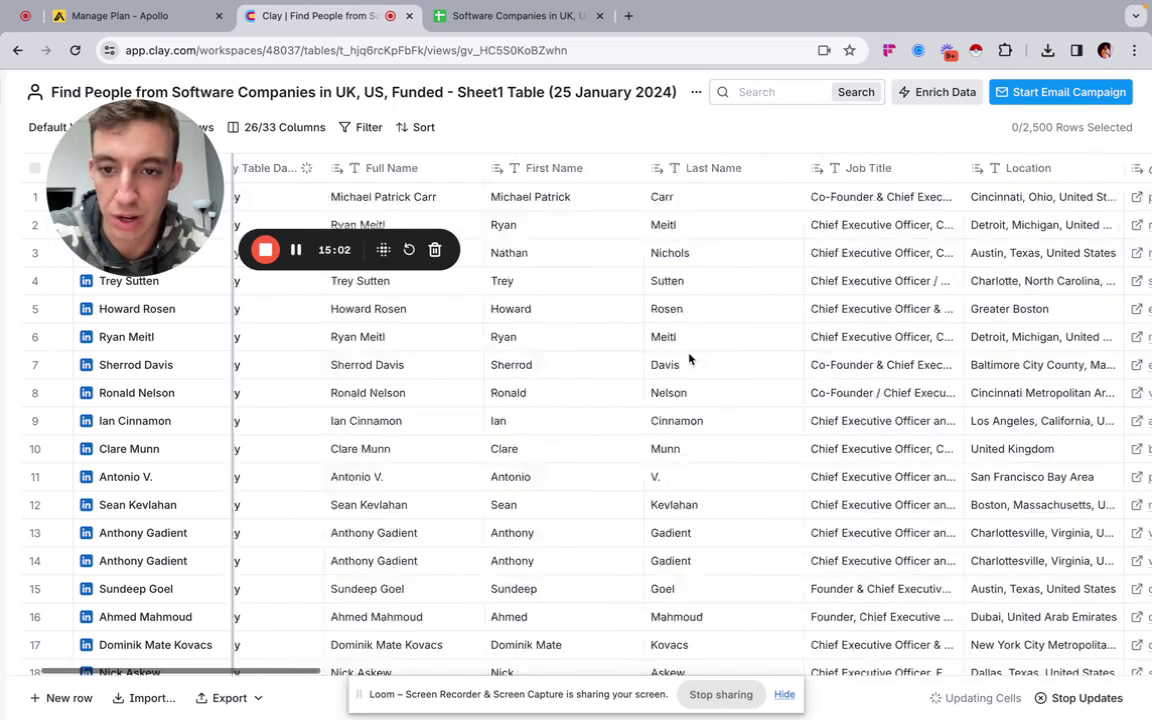
scroll(745, 333, "right", 3)
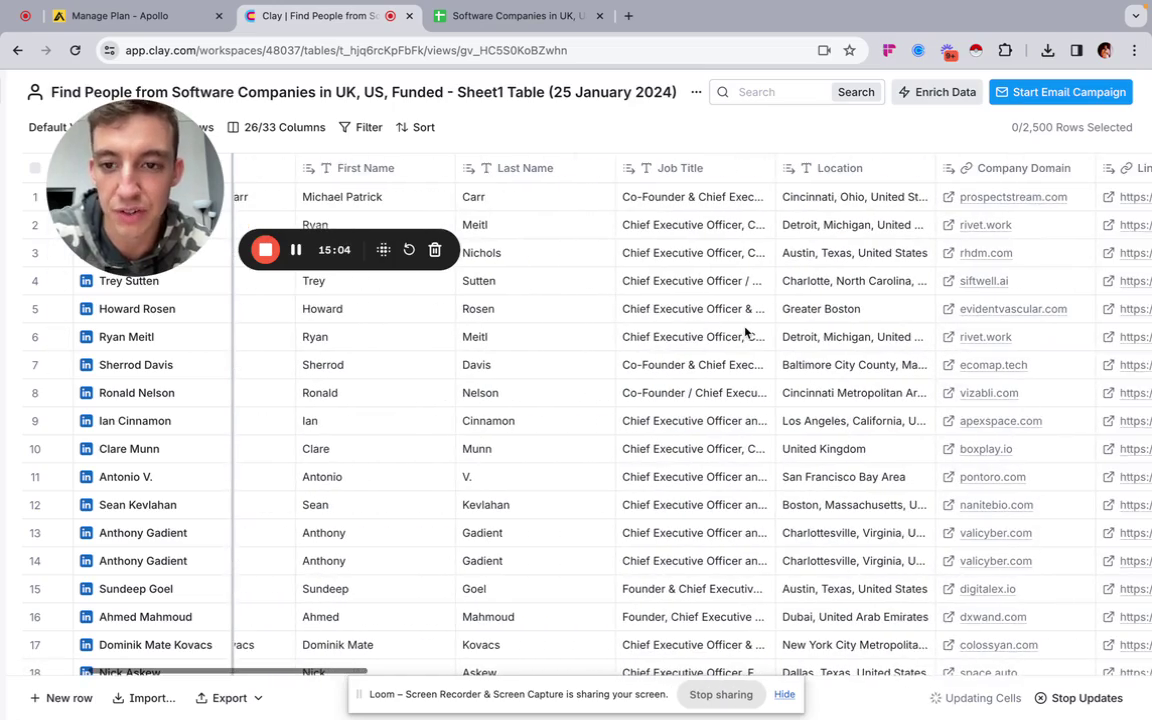
scroll(685, 433, "down", 5)
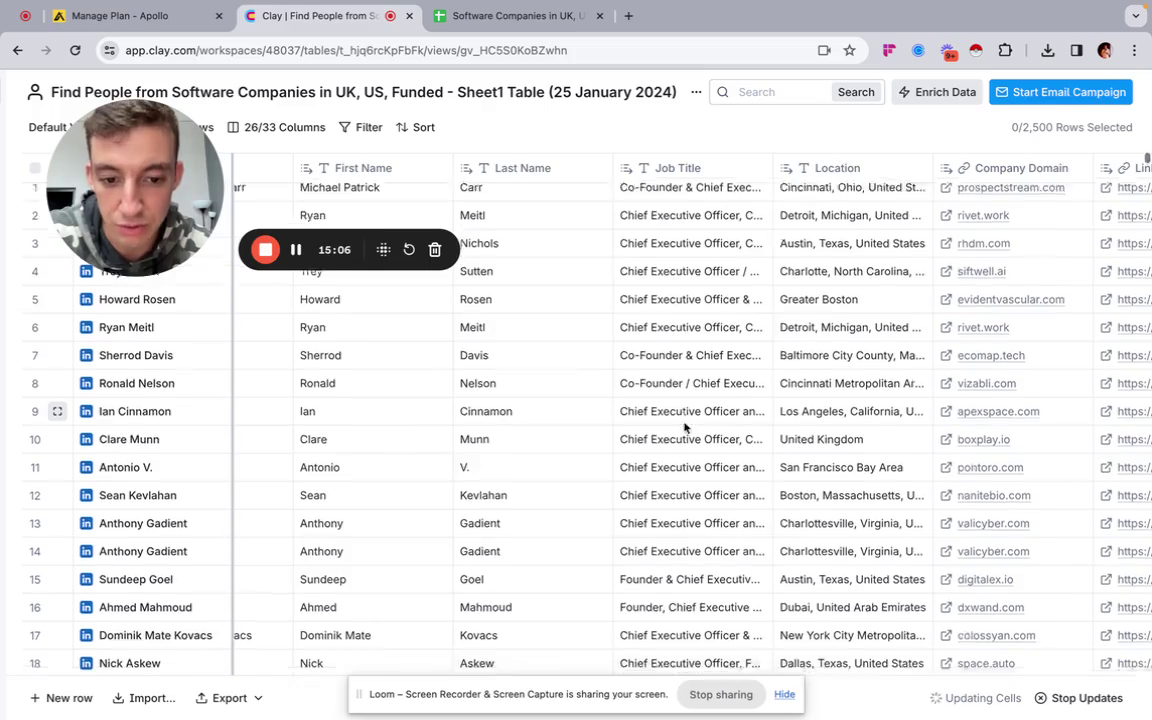
scroll(685, 433, "down", 10)
scroll(812, 362, "right", 3)
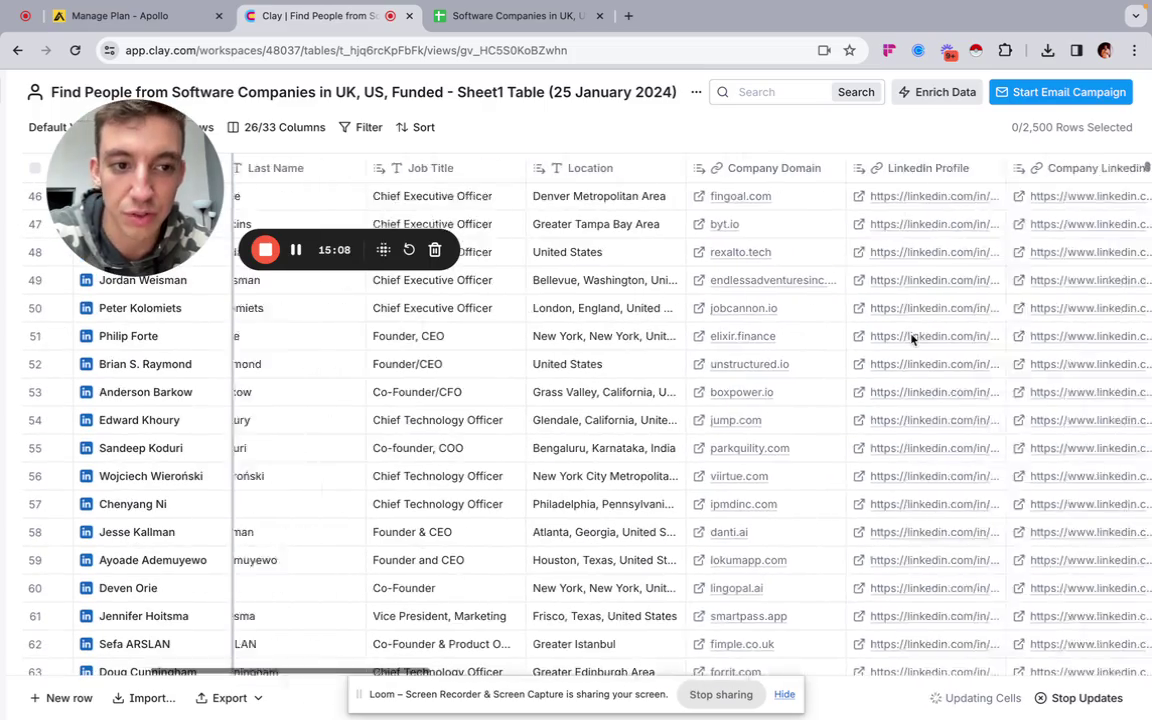
scroll(800, 430, "right", 10)
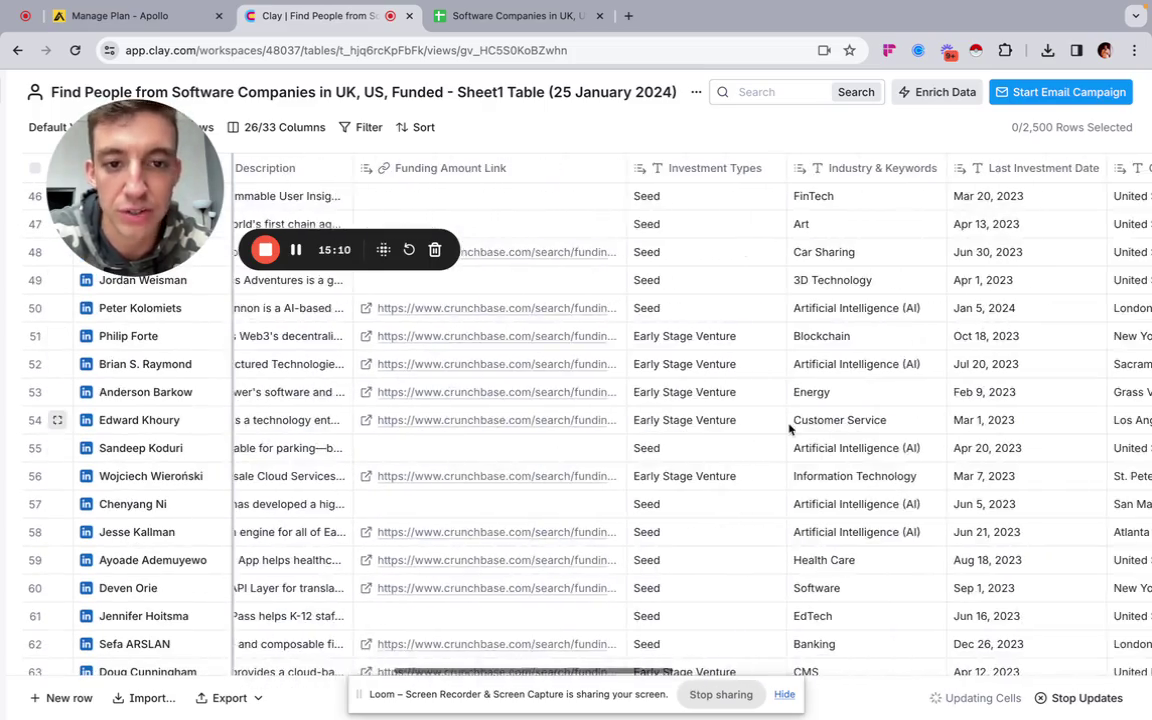
scroll(771, 283, "right", 5)
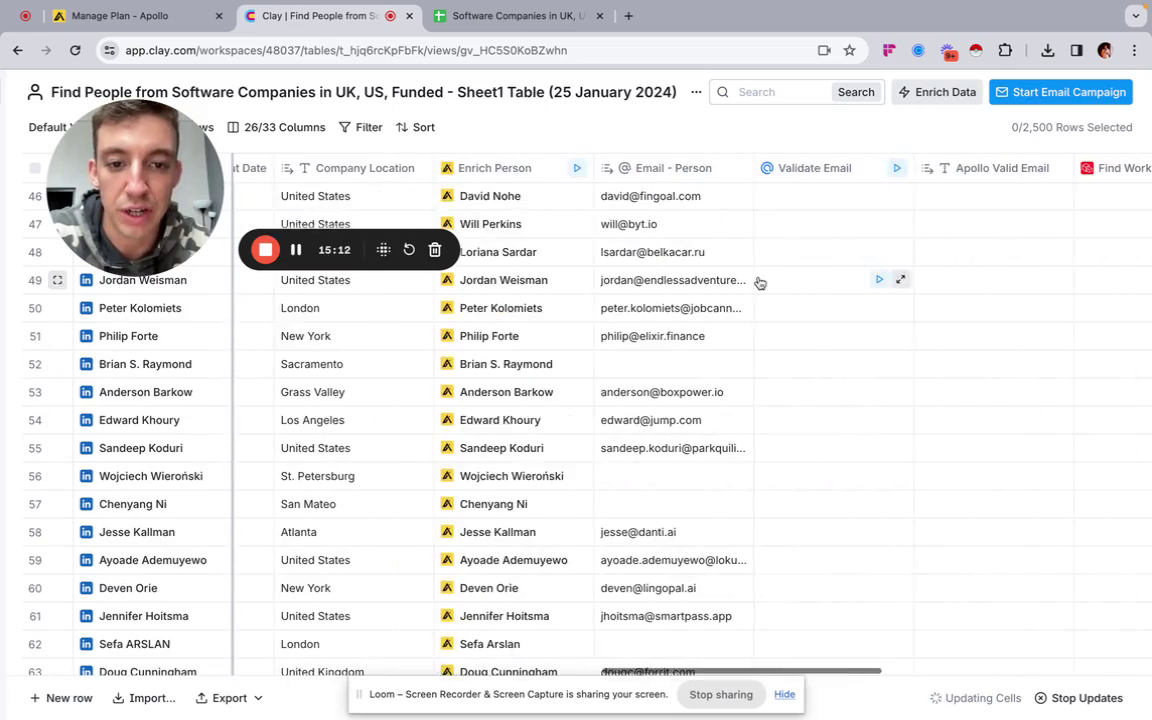
scroll(700, 230, "left", 10)
scroll(805, 368, "right", 5)
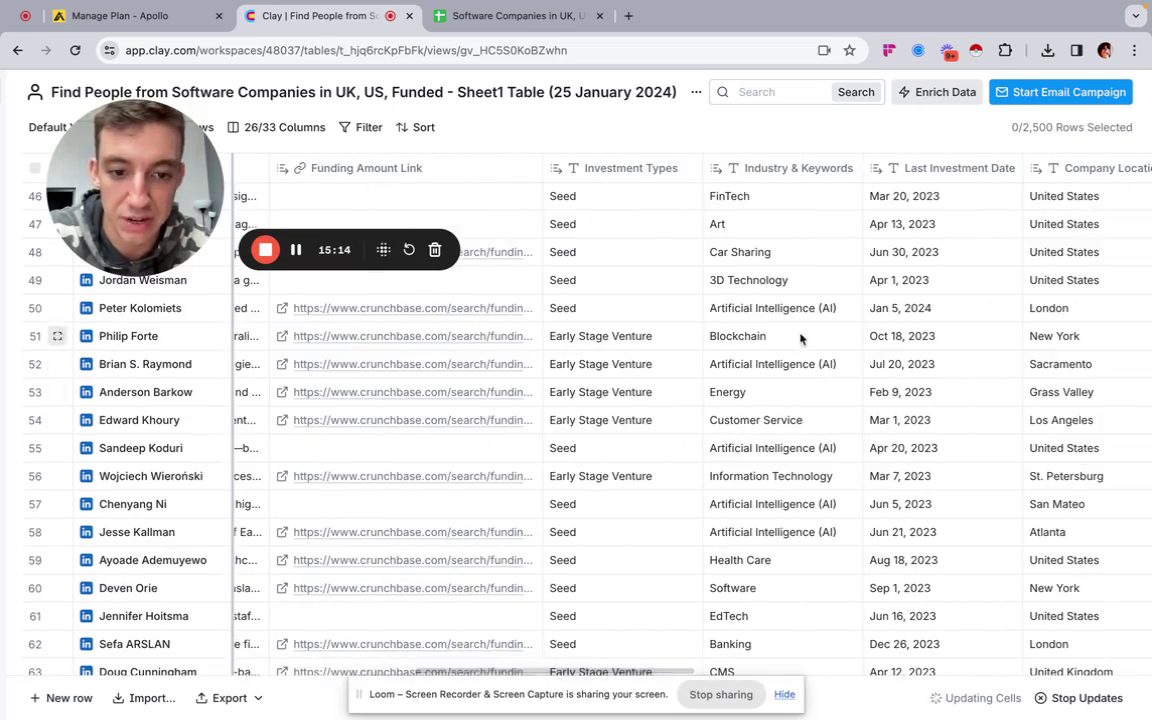
scroll(785, 462, "right", 5)
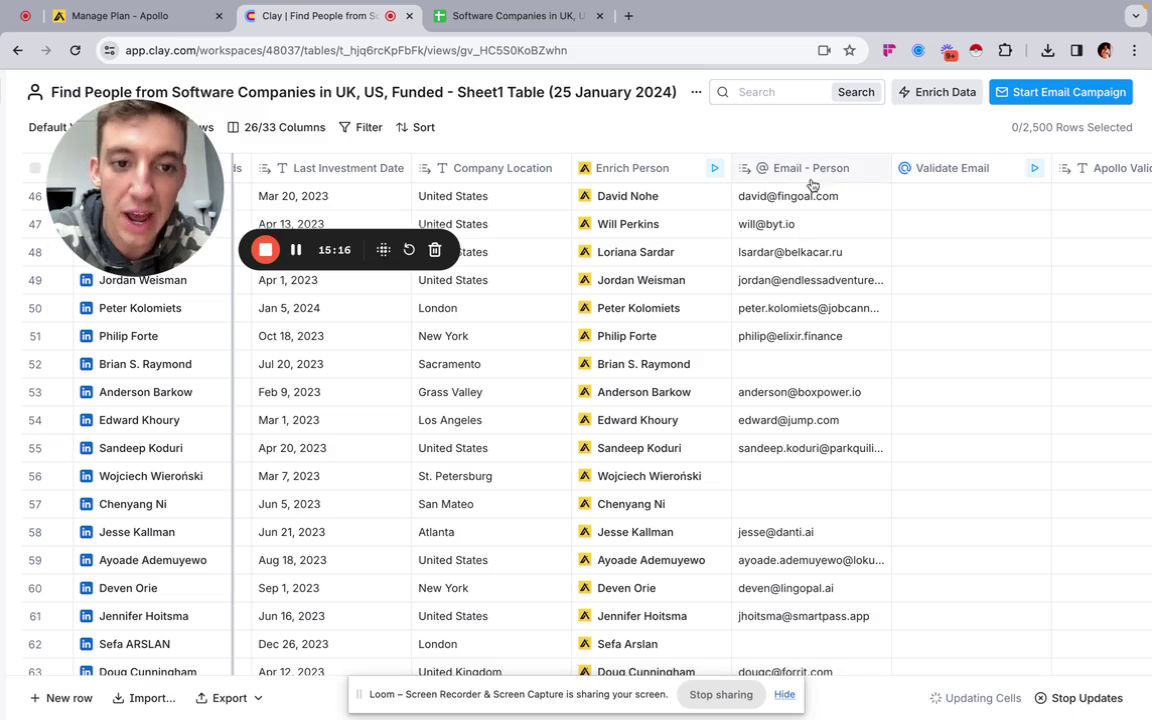
scroll(676, 229, "right", 5)
scroll(674, 226, "left", 3)
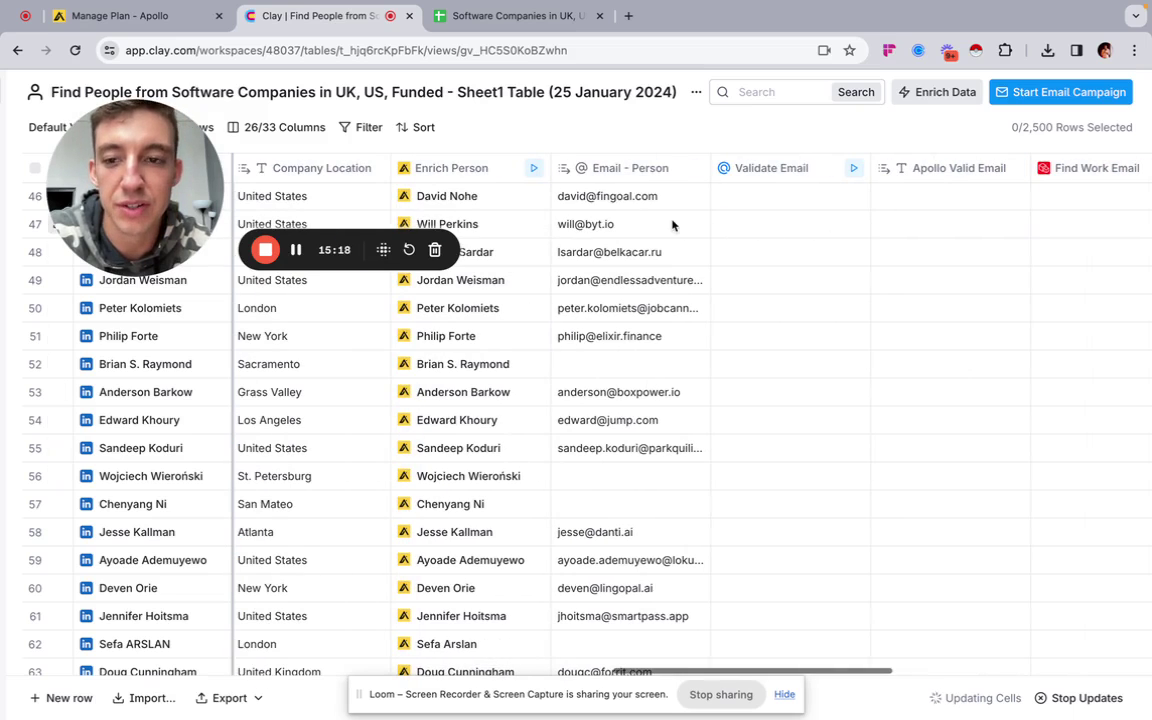
scroll(797, 380, "up", 2)
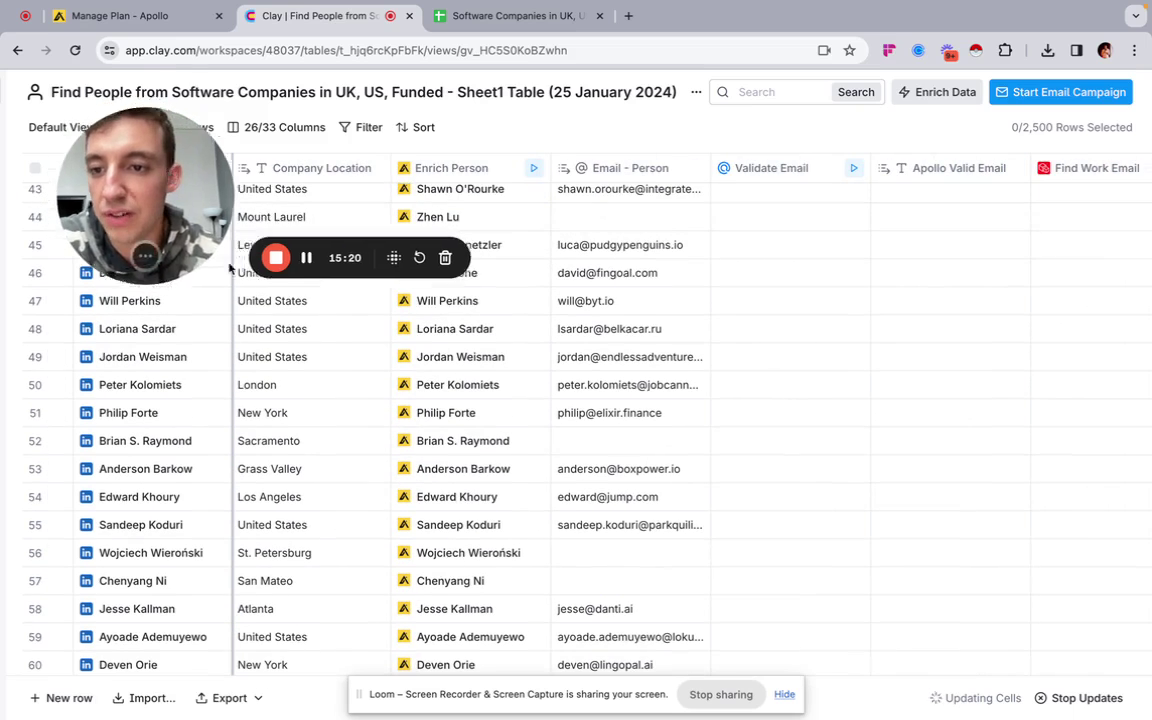
left_click_drag(215, 300, 135, 228)
scroll(697, 522, "down", 5)
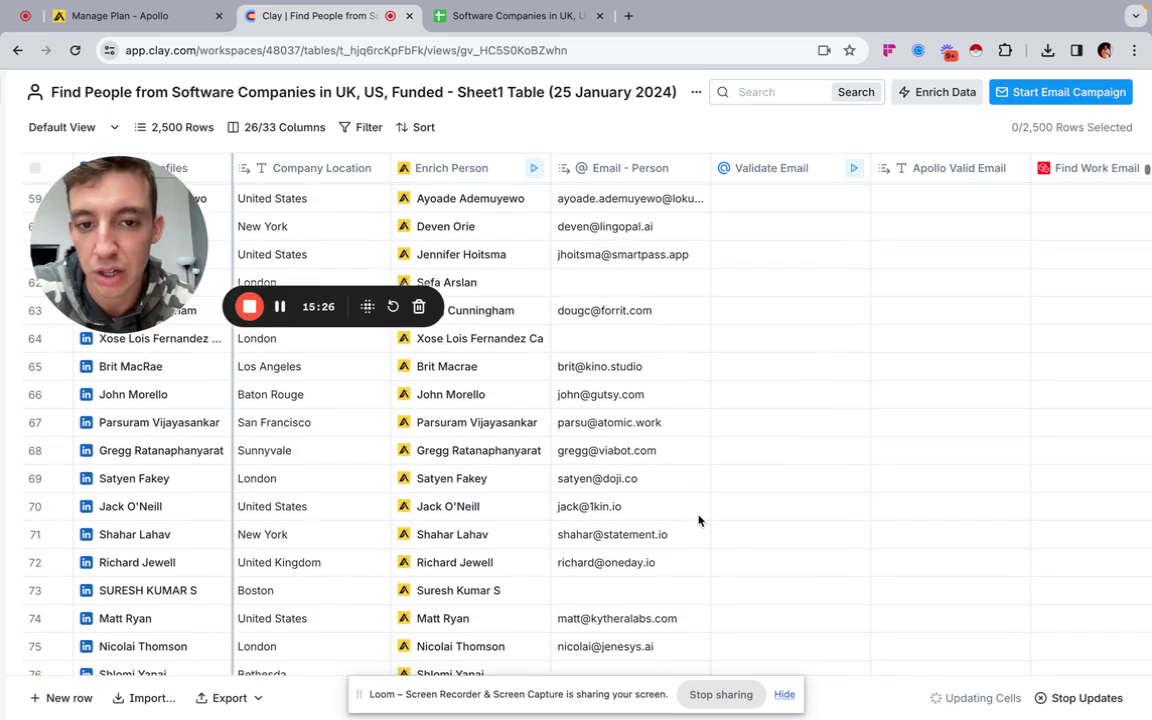
scroll(698, 520, "right", 5)
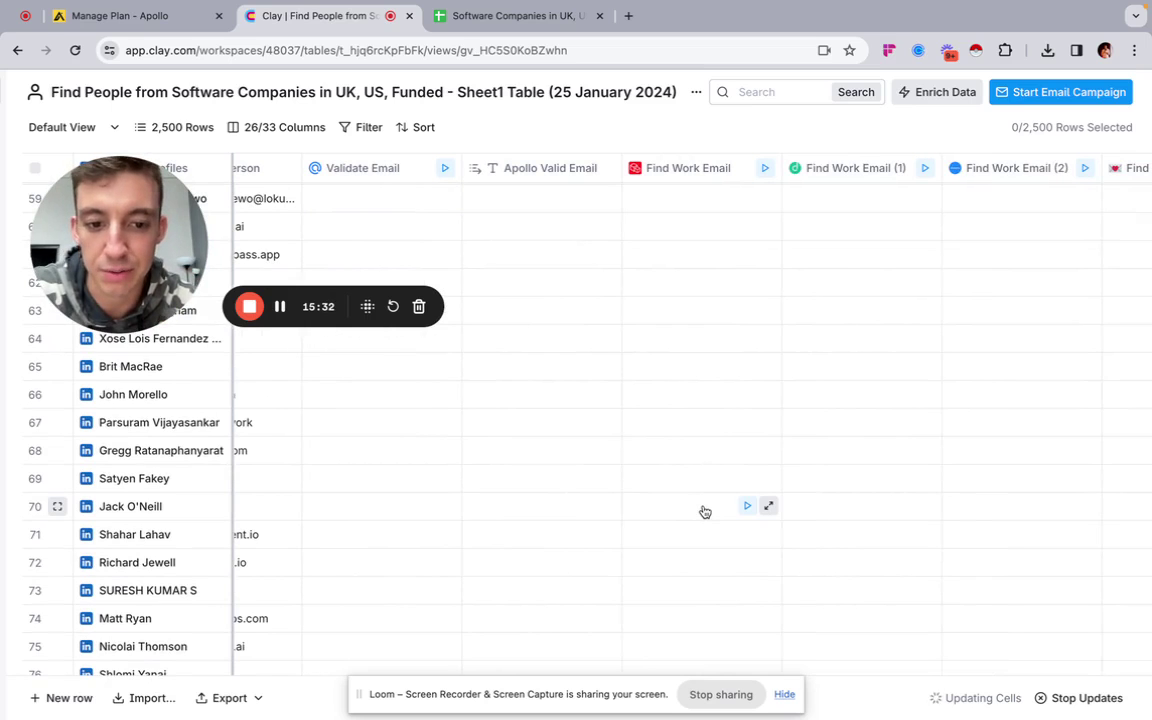
scroll(704, 511, "up", 3)
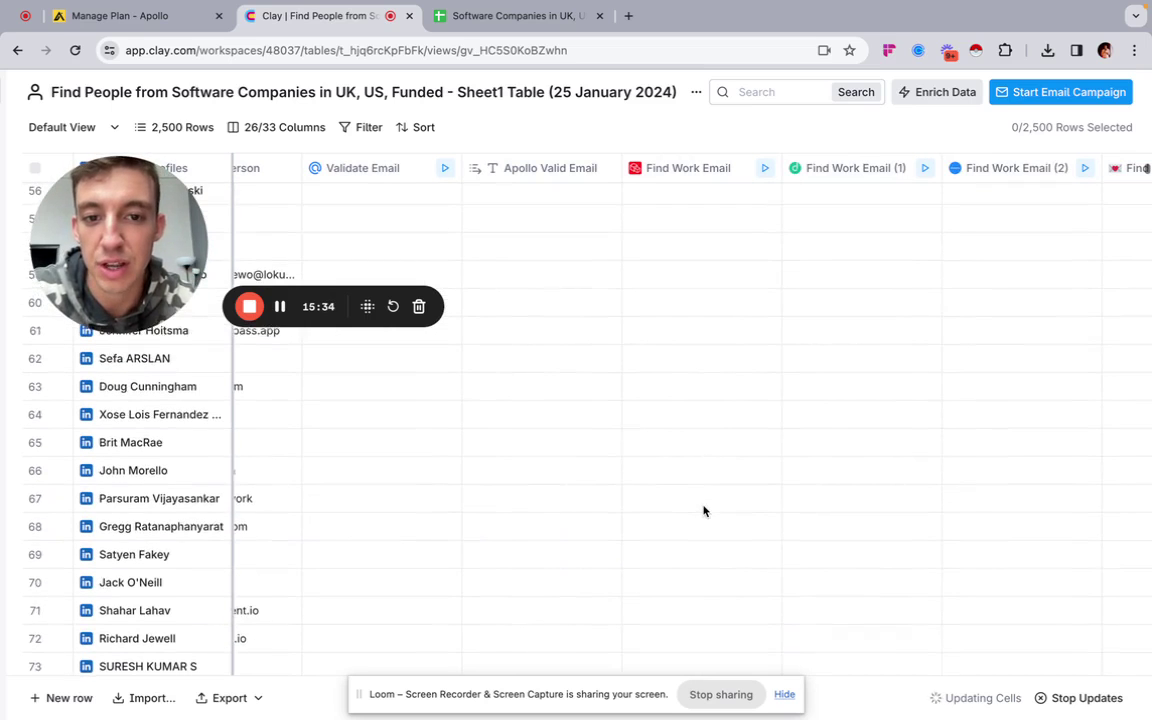
scroll(703, 511, "down", 1)
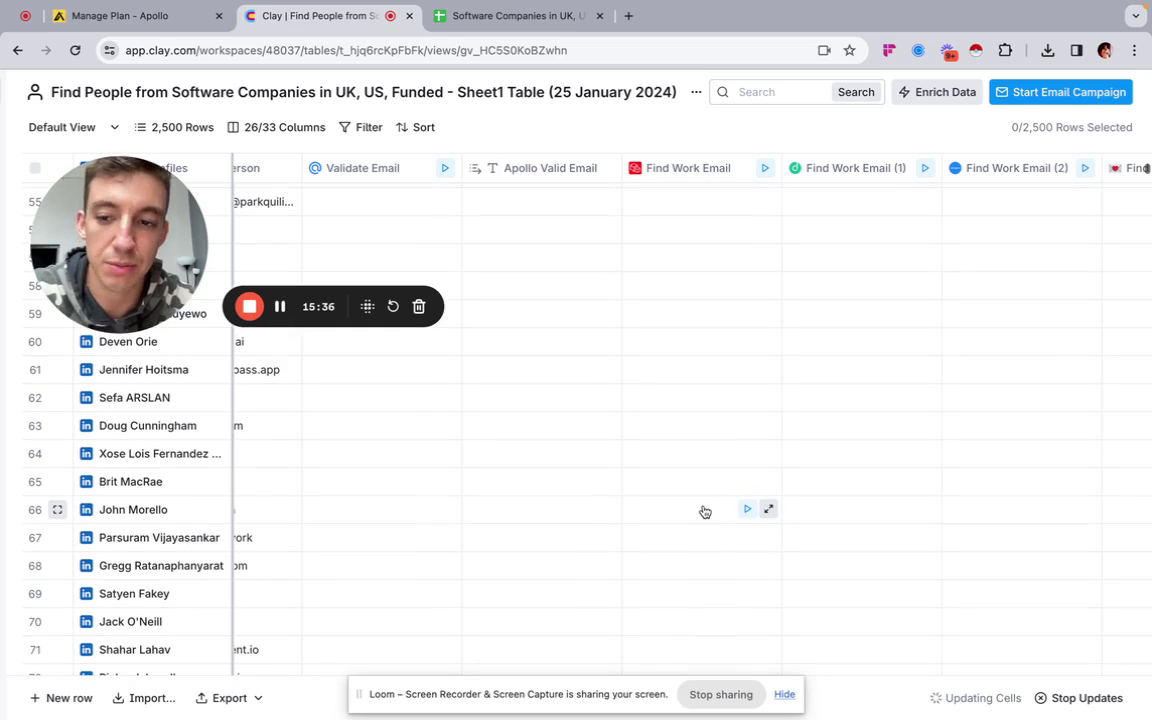
scroll(704, 511, "right", 1)
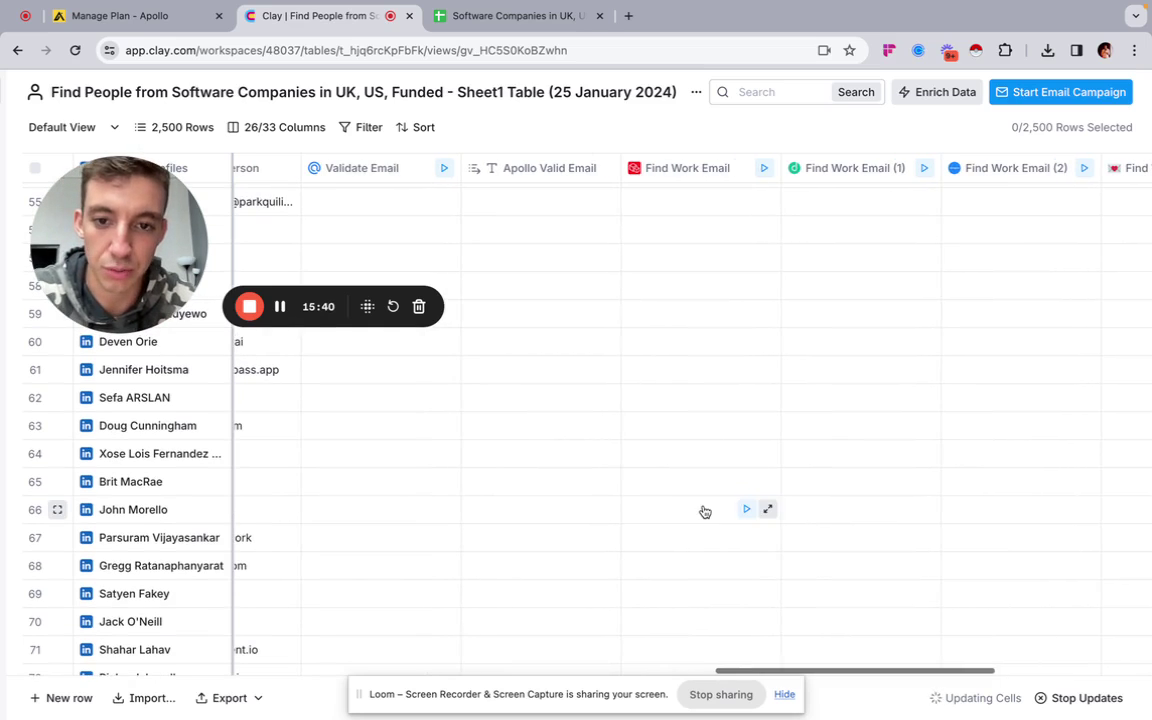
scroll(704, 511, "right", 5)
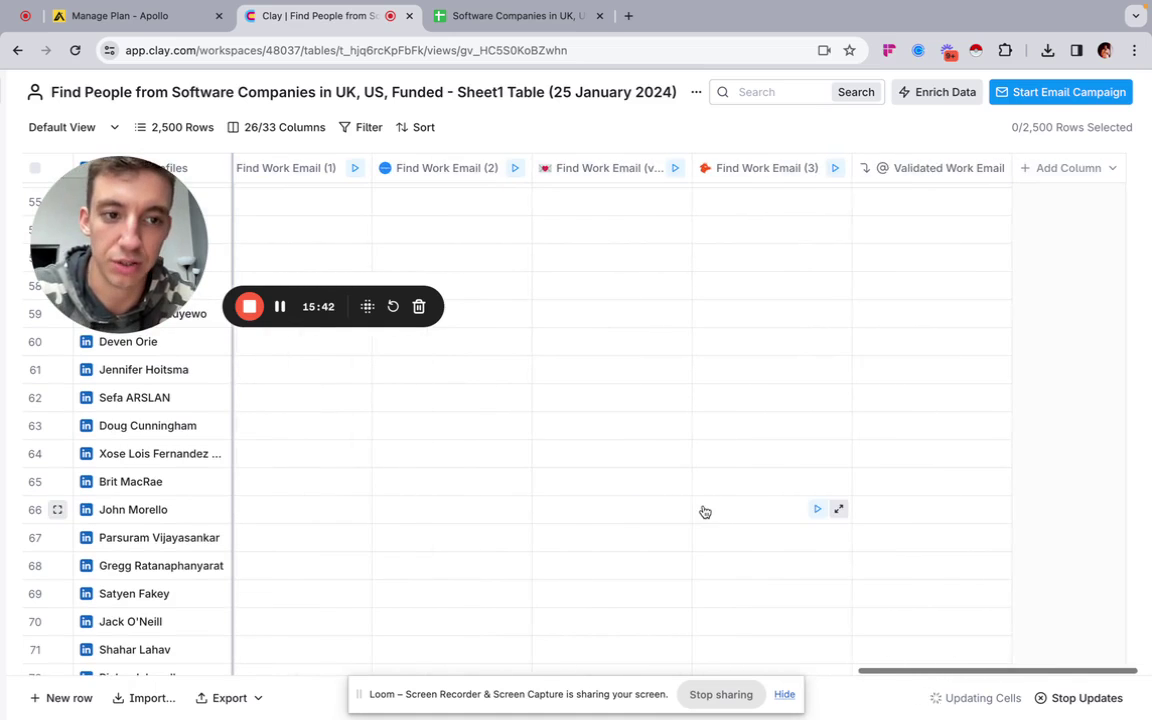
scroll(704, 511, "left", 8)
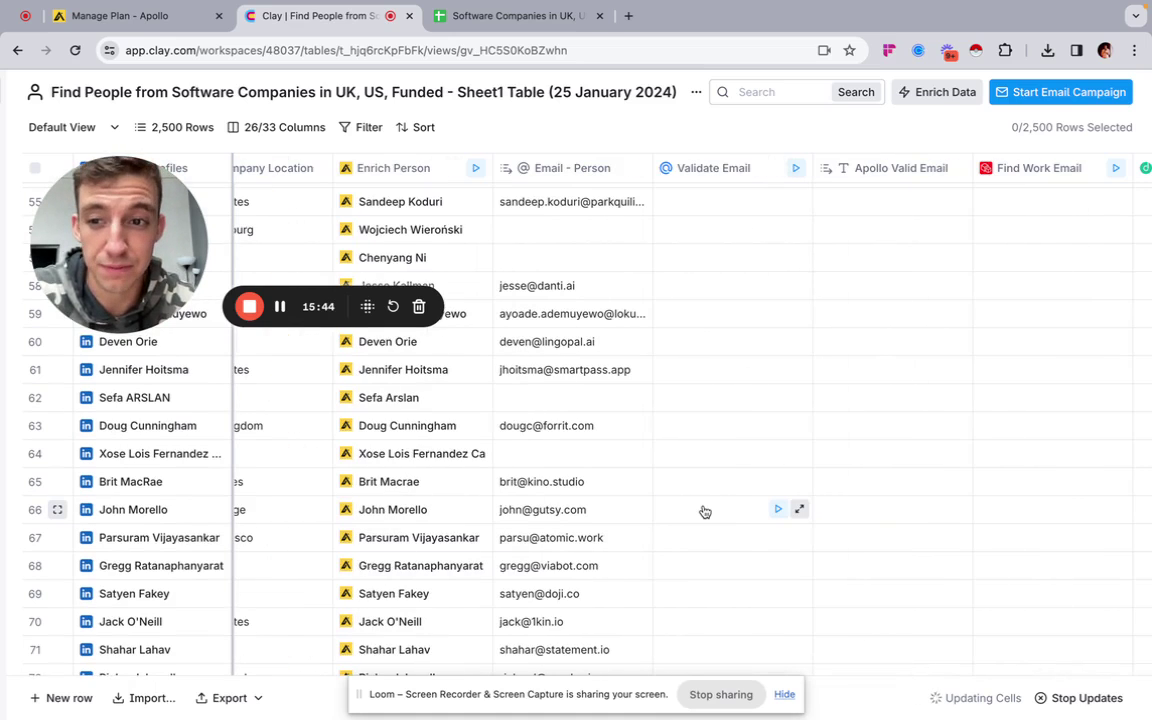
scroll(704, 511, "right", 10)
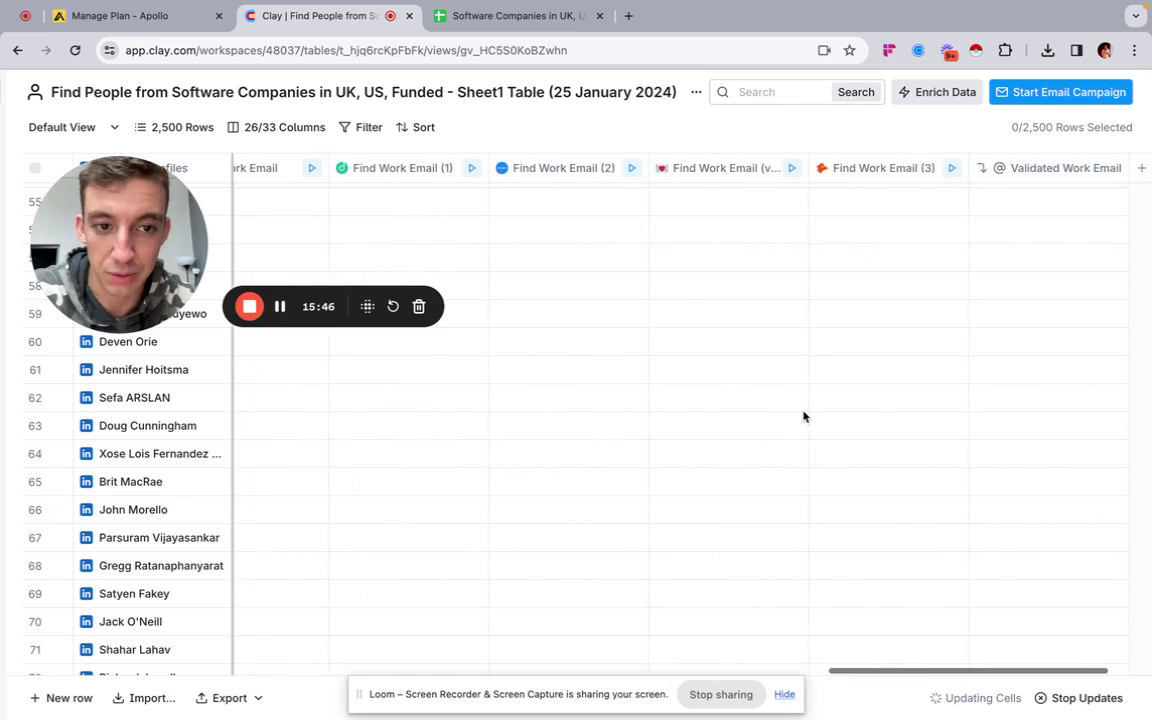
scroll(802, 414, "left", 7)
scroll(650, 456, "left", 3)
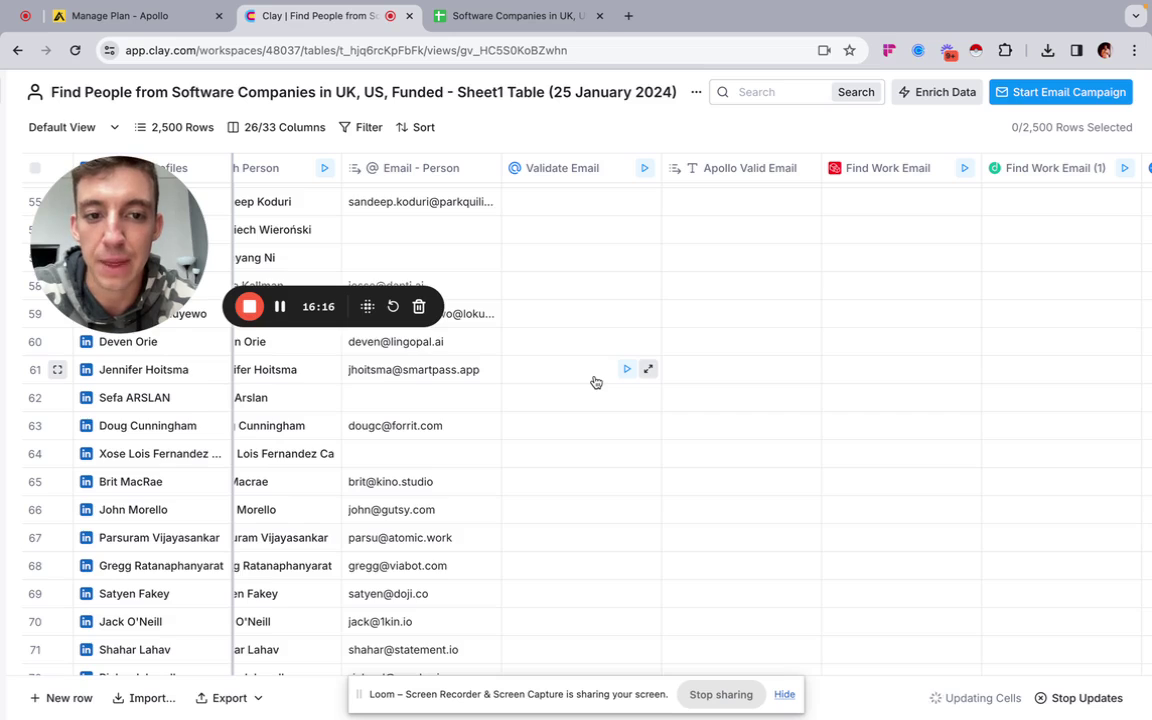
scroll(596, 382, "up", 5)
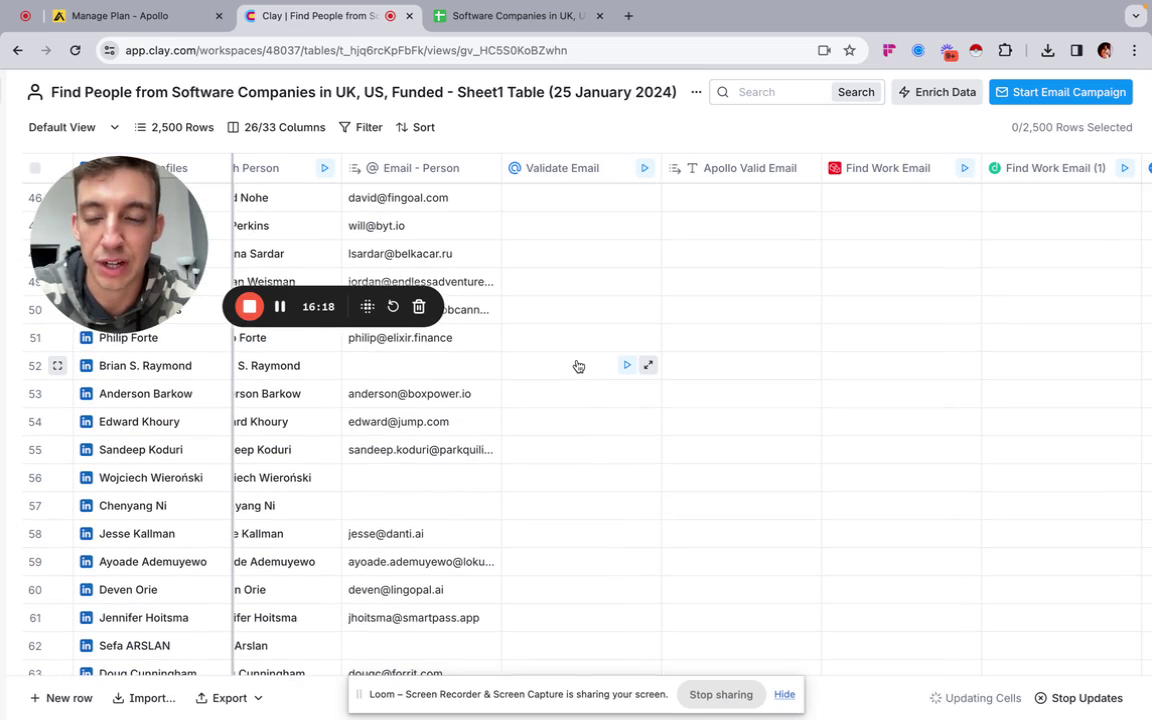